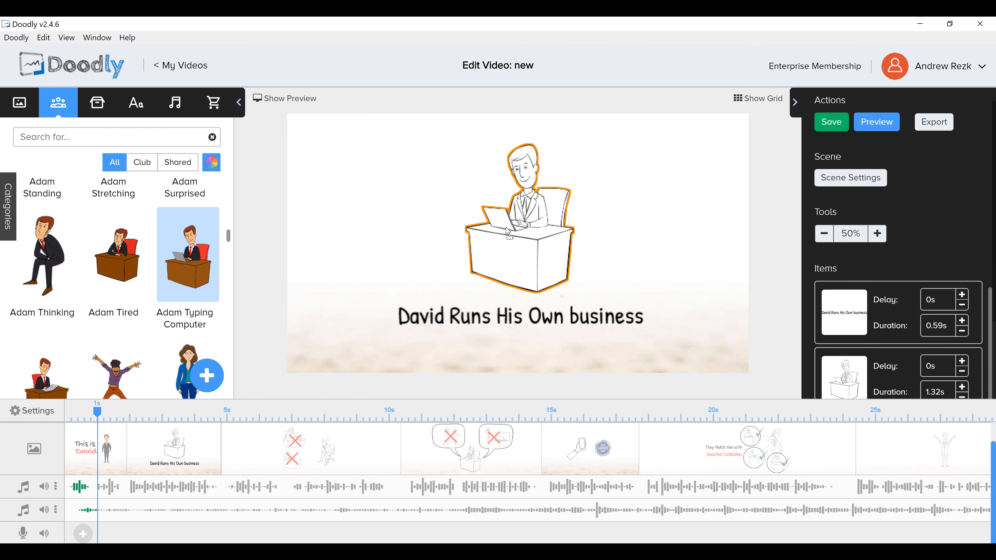
Nudge the drawing of the businessman typing at his desk slightly down and right, above the caption
drag(507, 231, 510, 235)
click(516, 313)
scroll(186, 285, down, 3)
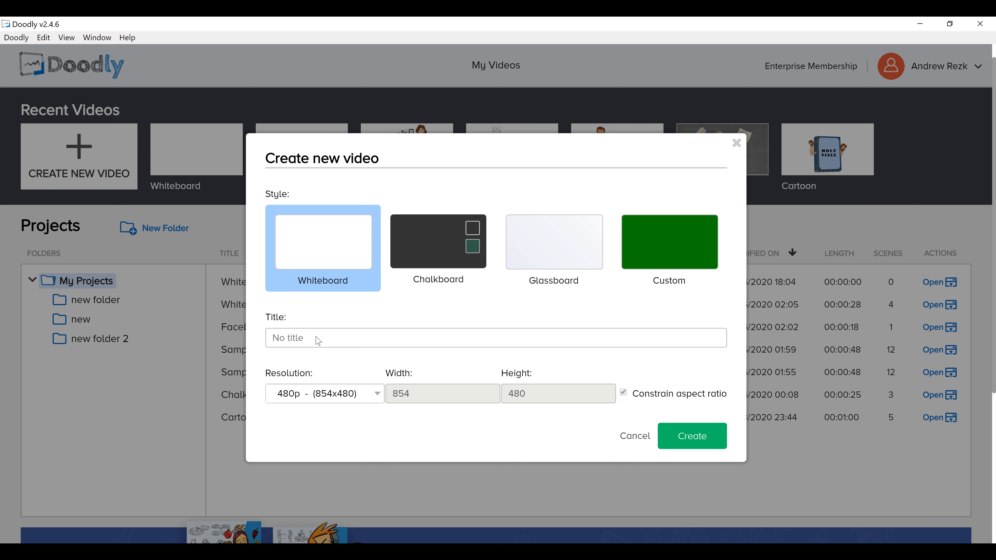
Title the new Whiteboard video "new" and set its resolution to 1080p (1920x1080)
text(new)
click(331, 396)
click(331, 475)
click(373, 396)
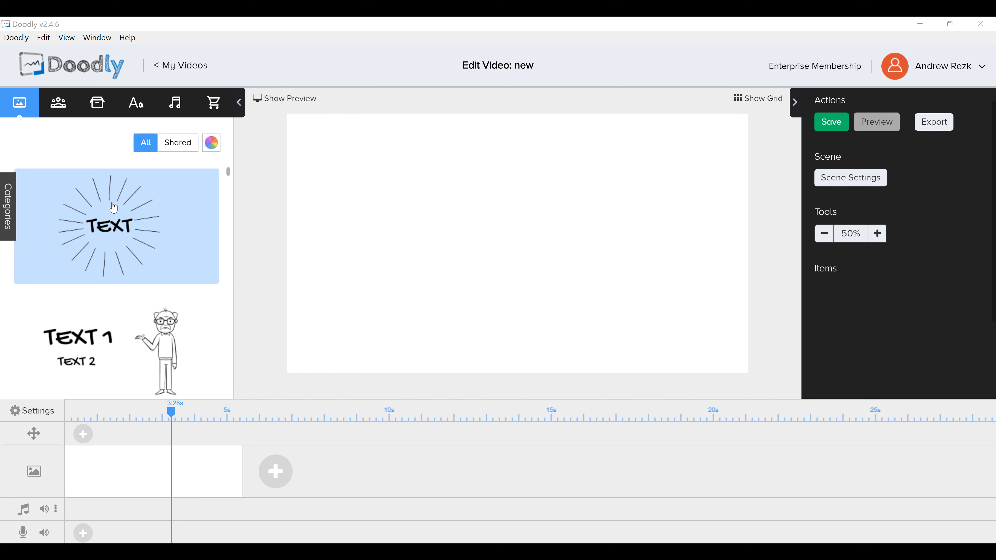
Add the hospital room scene template to the empty canvas and reposition the equipment cart beside the bed
scroll(107, 300, down, 5)
drag(113, 267, 583, 275)
drag(649, 310, 620, 279)
Search the character library for "business", check the option for adding custom characters, and browse the props
click(58, 102)
text(business)
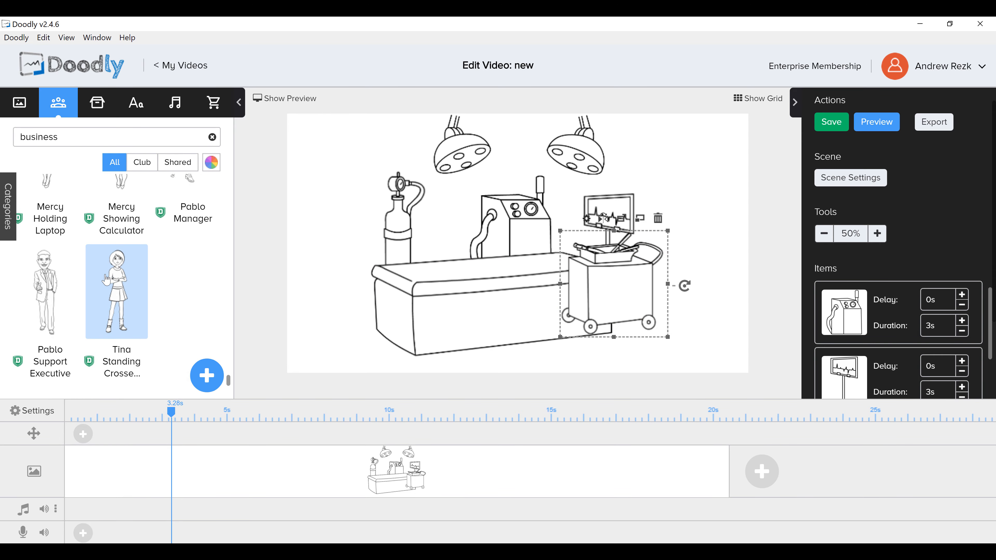
click(206, 376)
click(97, 102)
click(97, 102)
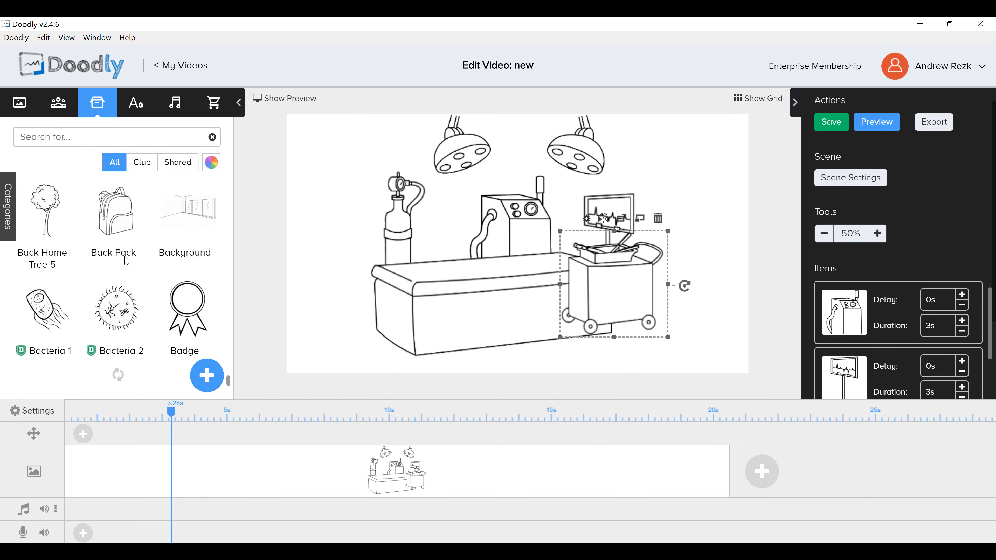
scroll(135, 300, down, 10)
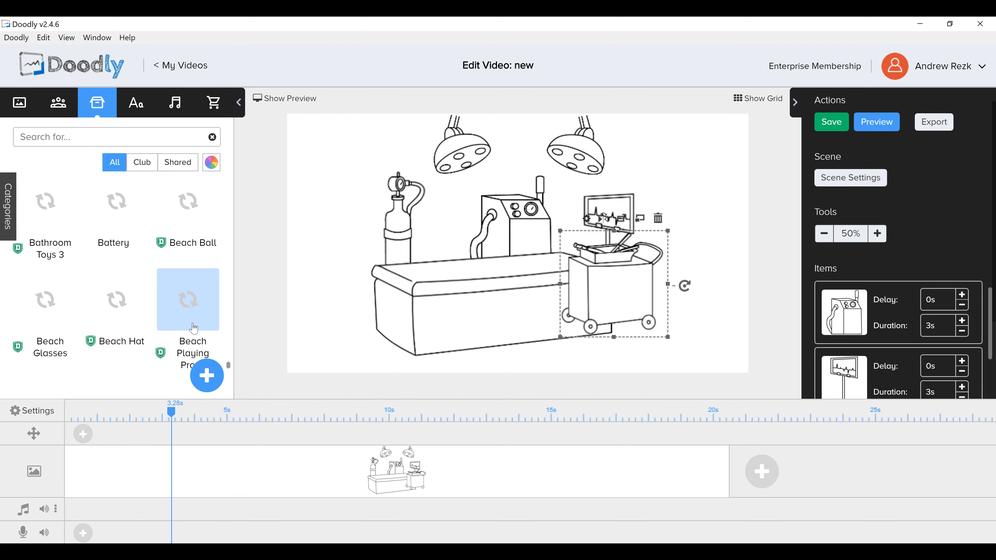
Look through the fonts, sounds and marketplace, checking the options for adding a custom font and a custom sound
click(136, 103)
click(206, 375)
click(206, 375)
click(175, 103)
scroll(109, 257, down, 10)
click(207, 375)
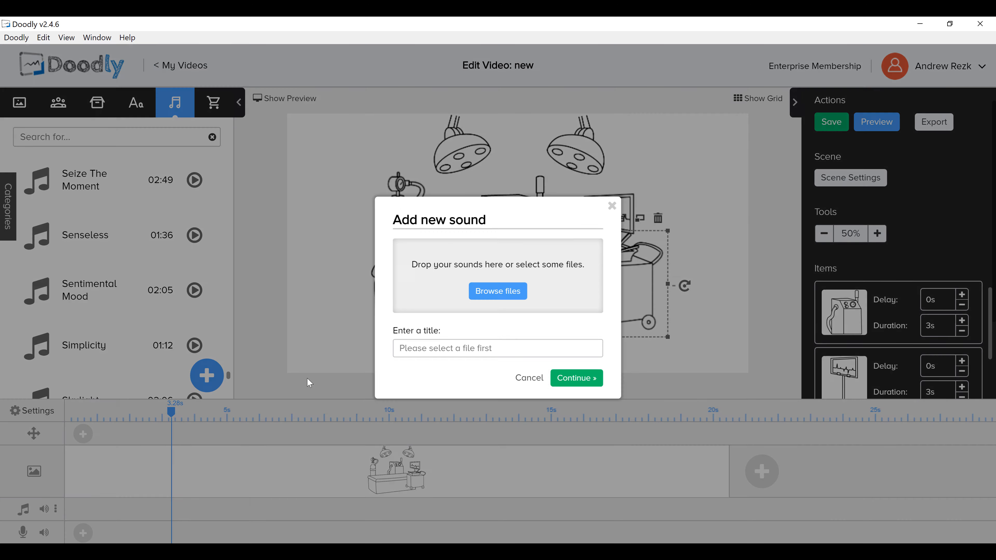
click(530, 383)
click(214, 103)
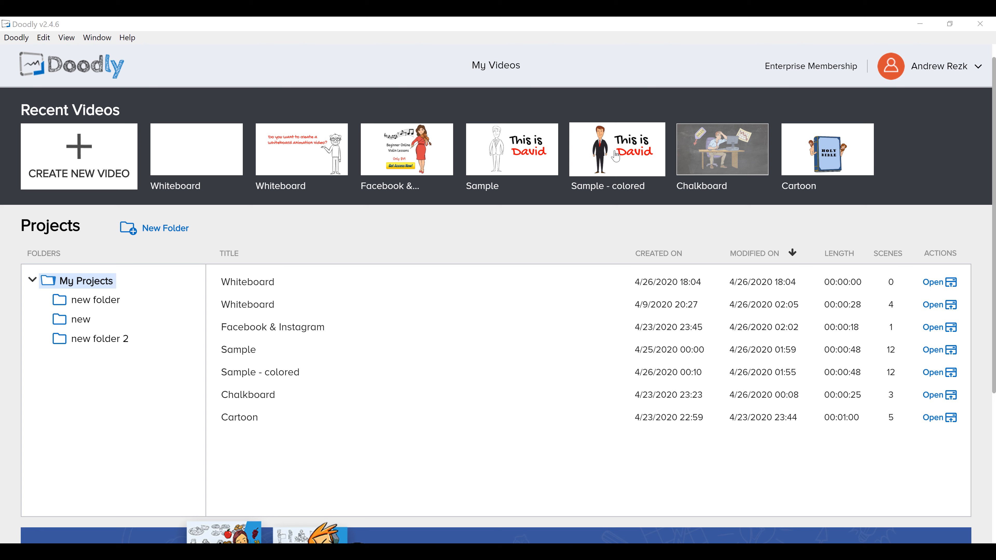
Open the Sample video, look along its timeline and play its full preview
click(515, 156)
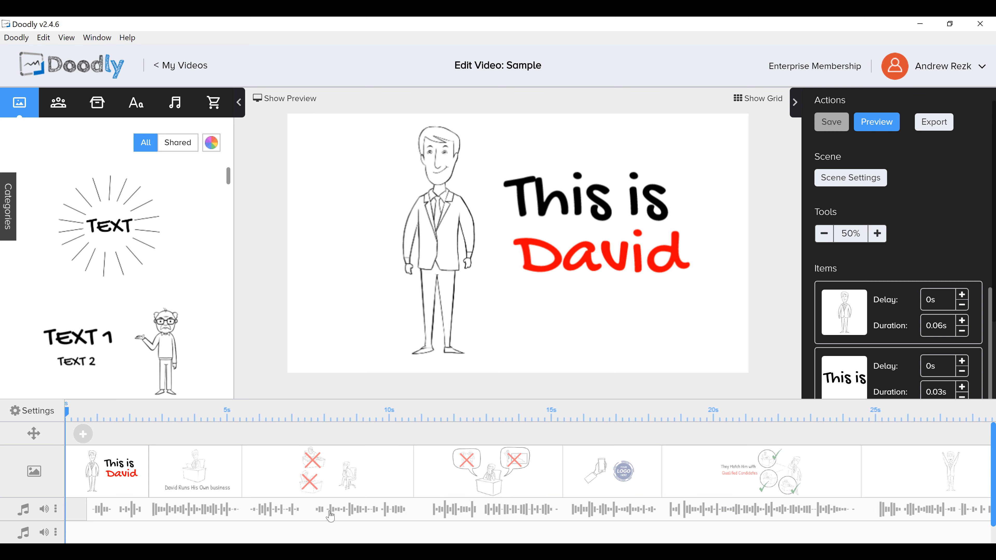
scroll(403, 541, right, 3)
scroll(403, 541, right, 15)
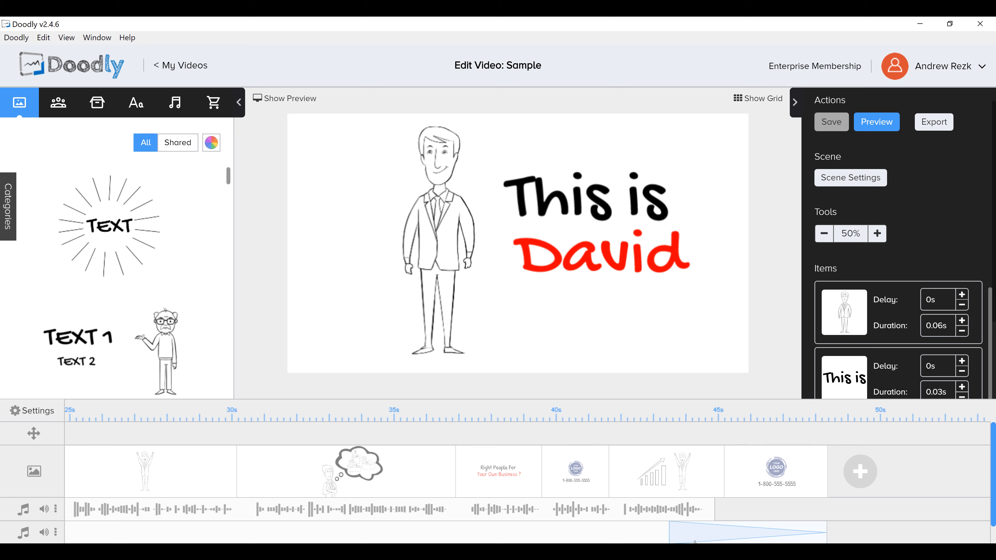
scroll(694, 541, left, 18)
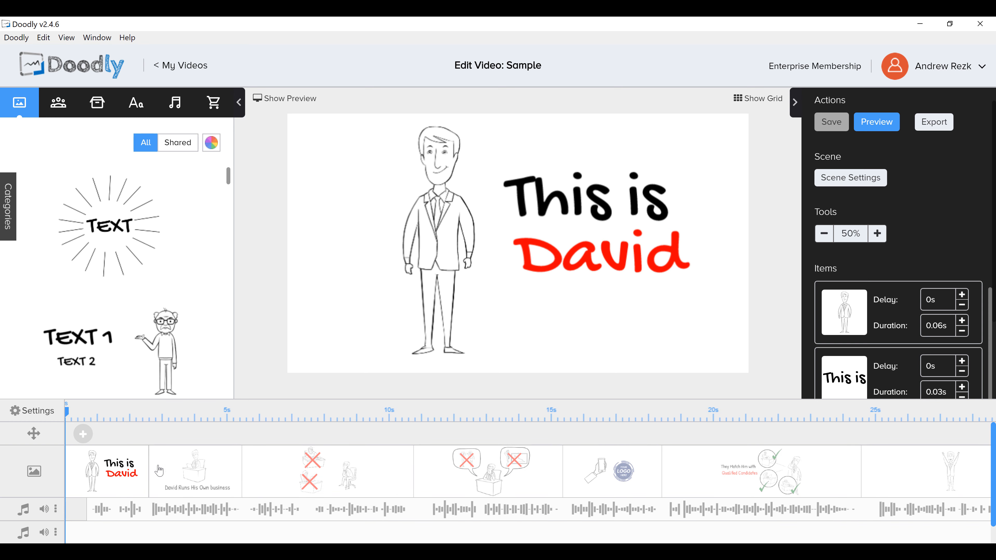
click(877, 122)
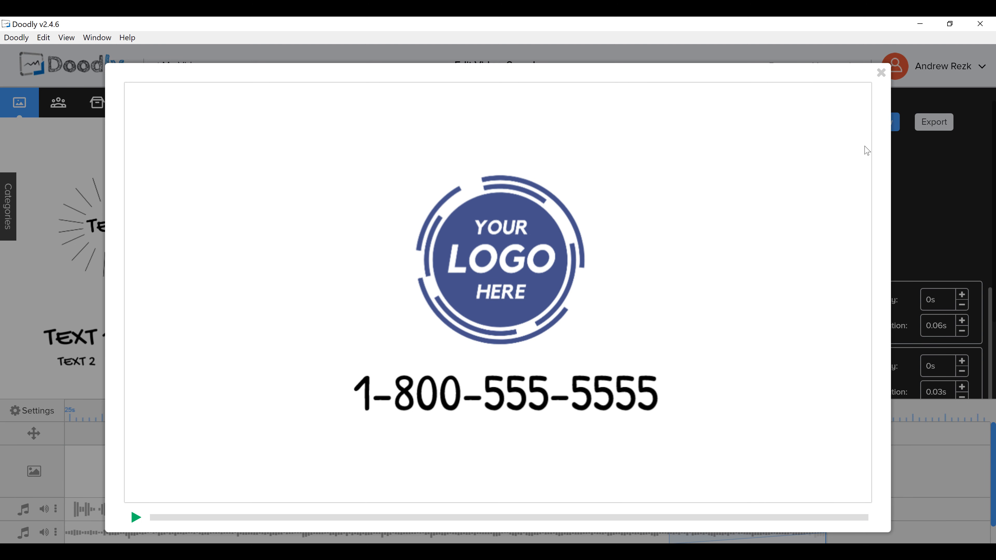
click(881, 73)
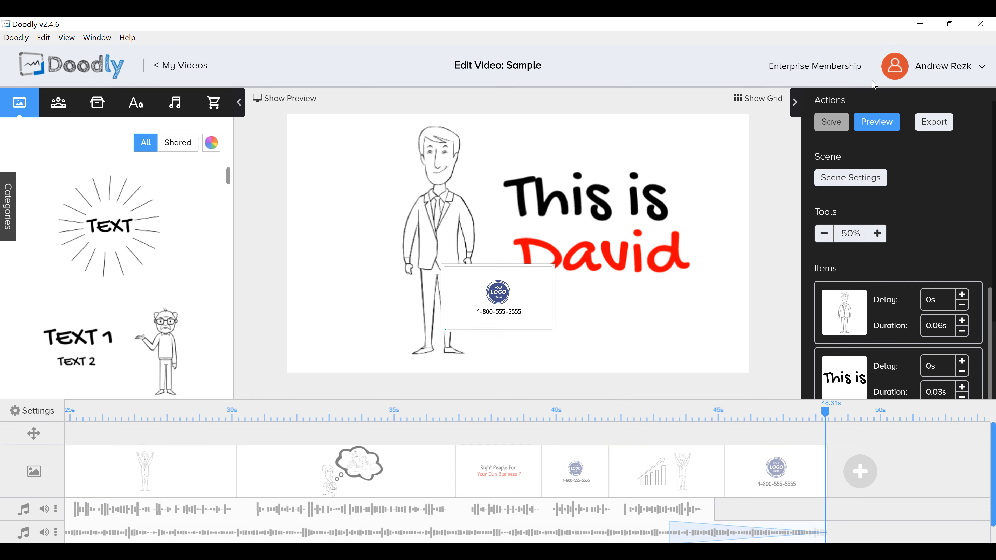
Start a new Whiteboard video titled "new" with a resolution of 1080p (1920x1080)
click(177, 74)
click(88, 162)
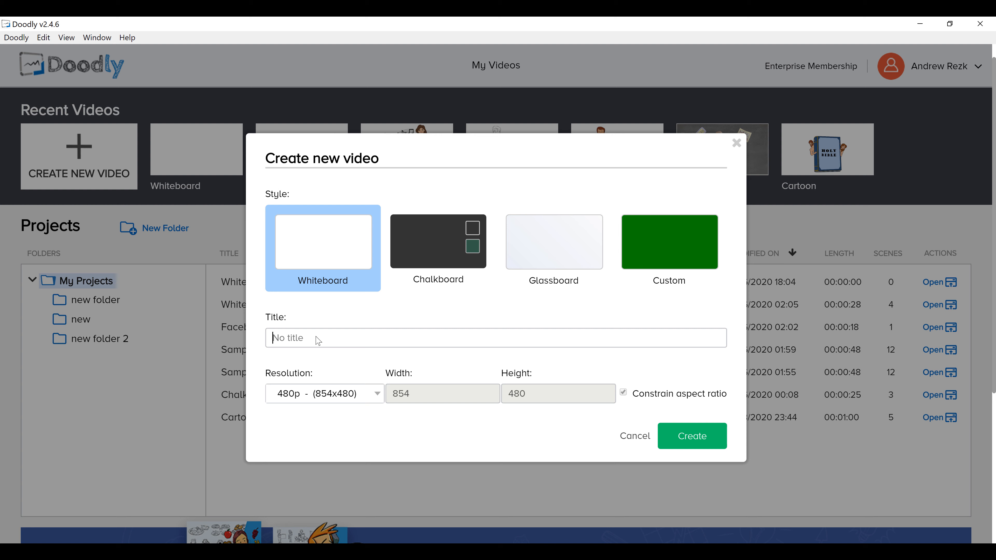
text(new)
click(330, 395)
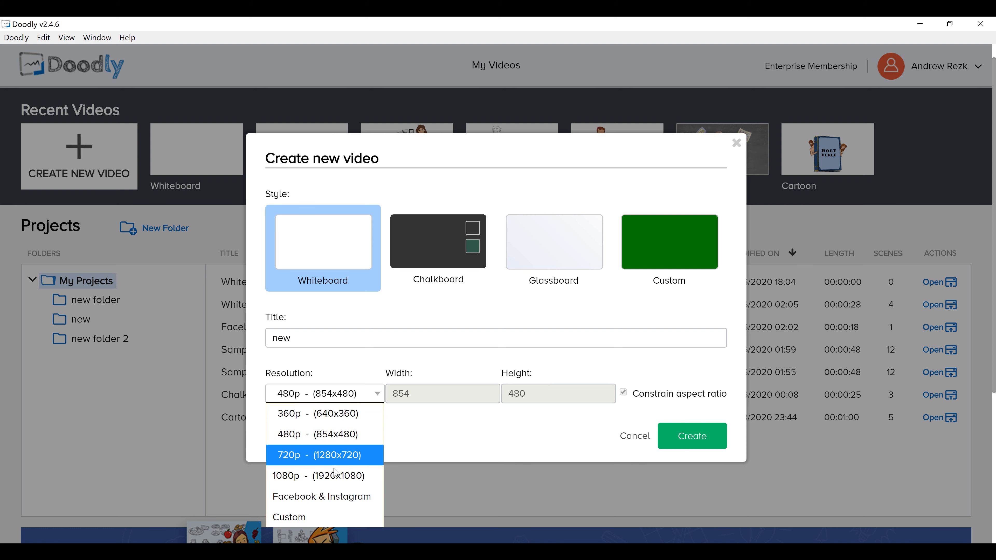
click(333, 476)
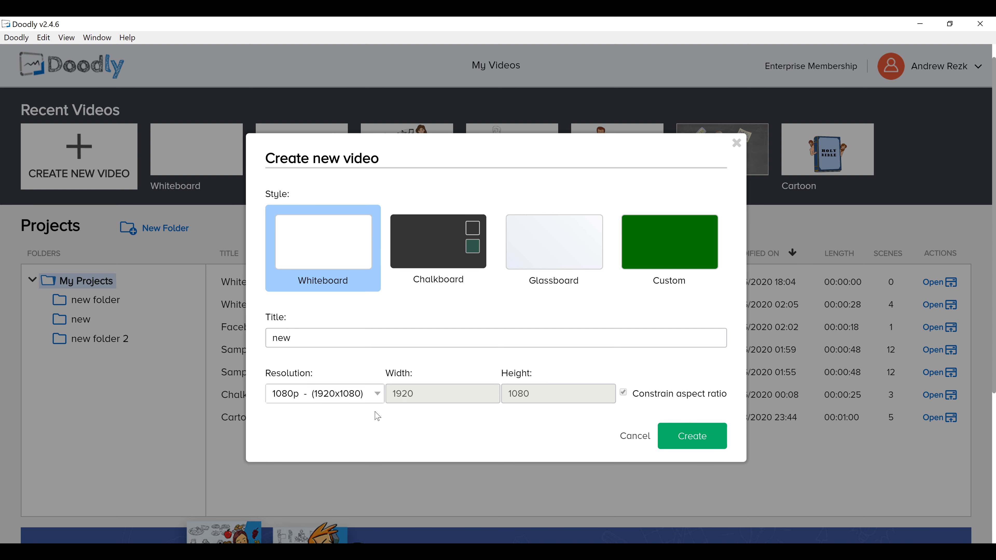
click(378, 396)
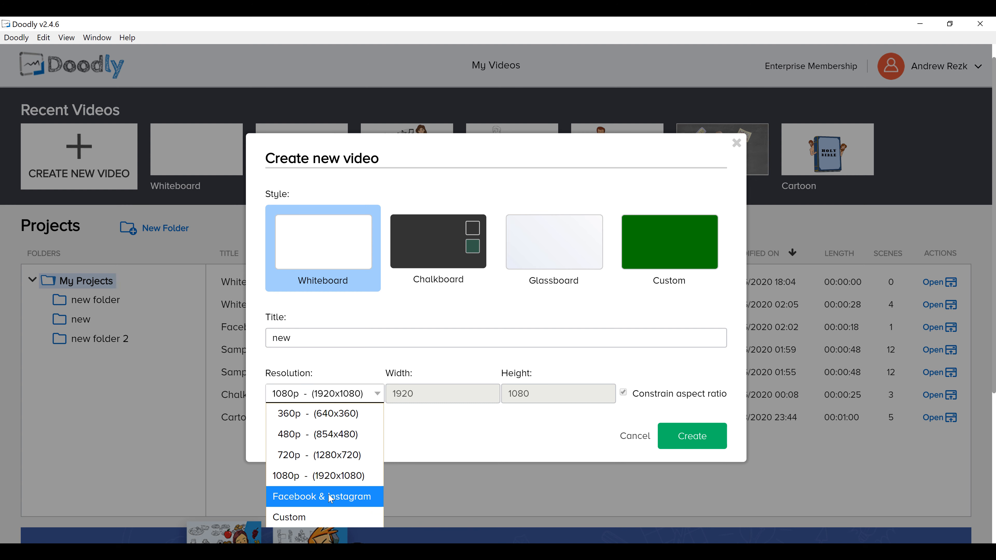
click(437, 420)
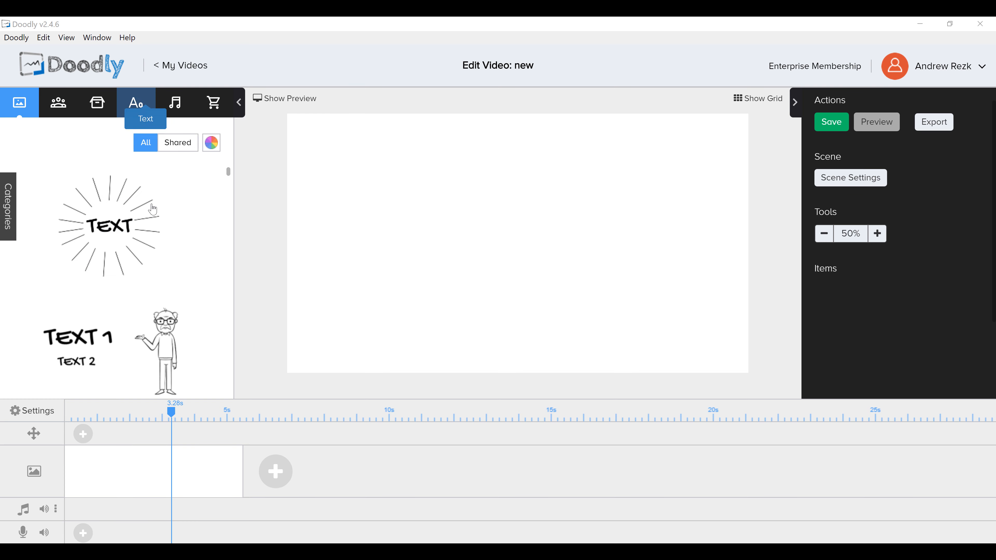
Add the living room scene template to the canvas and move the coat rack slightly closer to the door
scroll(80, 306, down, 5)
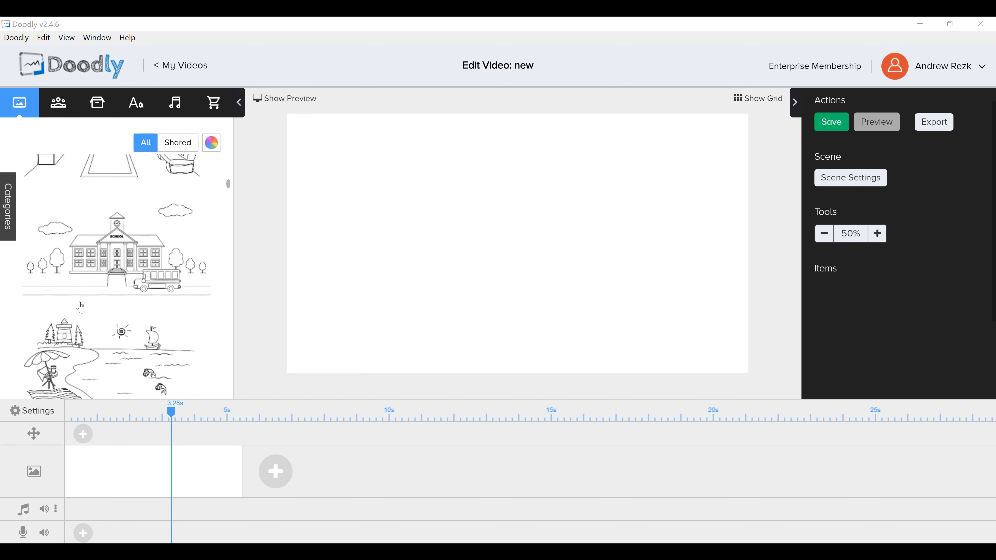
scroll(80, 306, down, 3)
drag(118, 212, 476, 211)
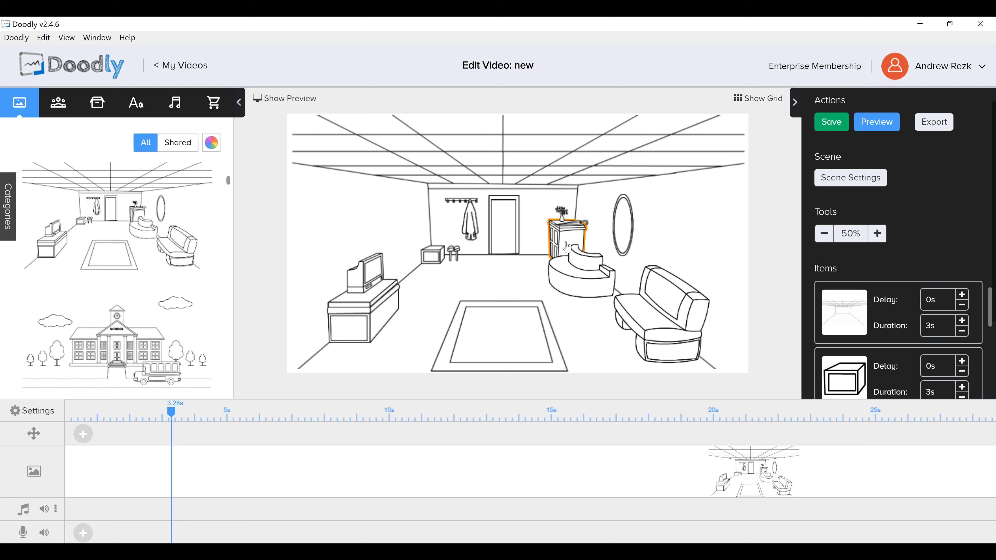
mouse_move(470, 220)
mouse_down()
mouse_move(475, 252)
mouse_move(457, 286)
mouse_move(335, 208)
mouse_move(557, 234)
mouse_move(447, 278)
mouse_move(465, 278)
mouse_move(427, 232)
mouse_move(514, 225)
mouse_move(473, 230)
mouse_up()
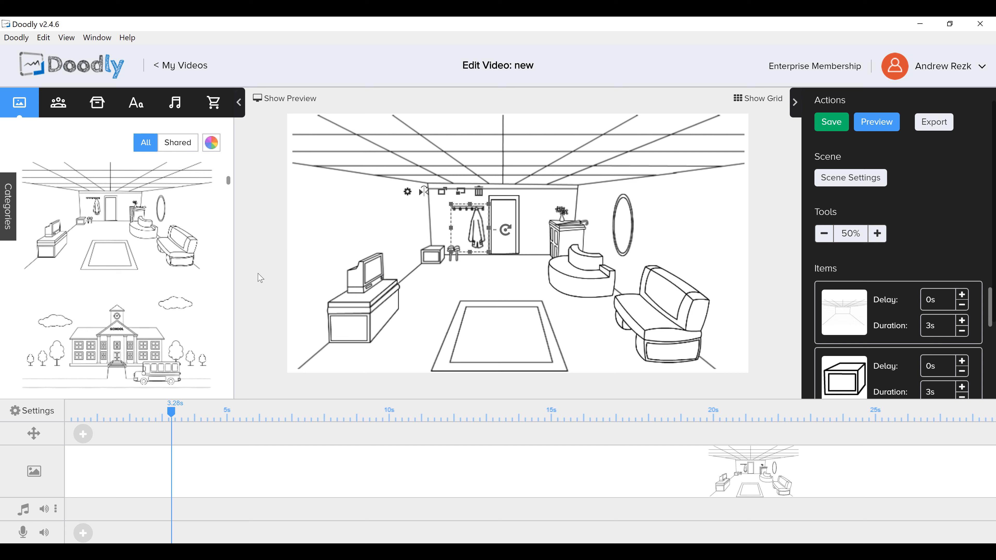
Browse the business characters in the library and check the dialog for adding a custom character
click(58, 111)
scroll(164, 329, down, 10)
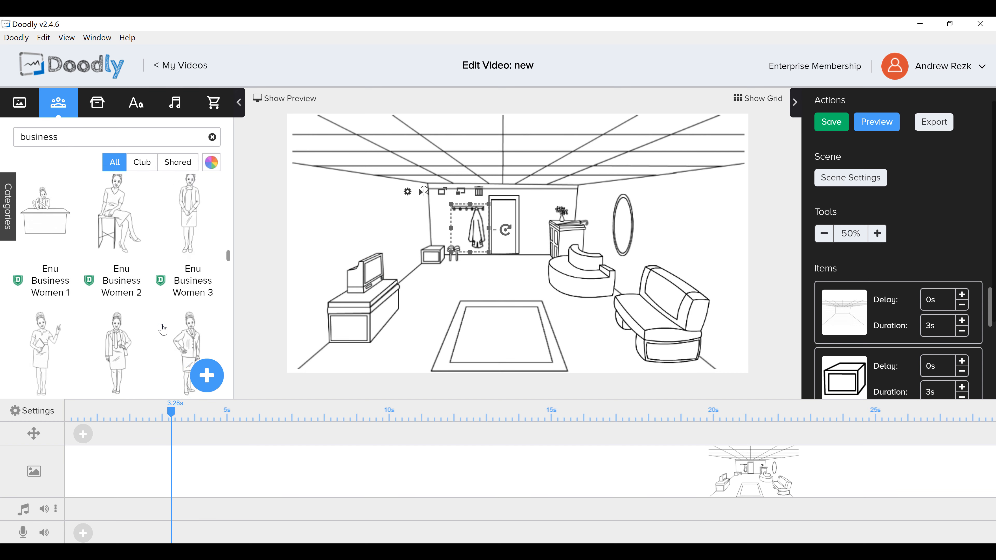
scroll(164, 329, down, 12)
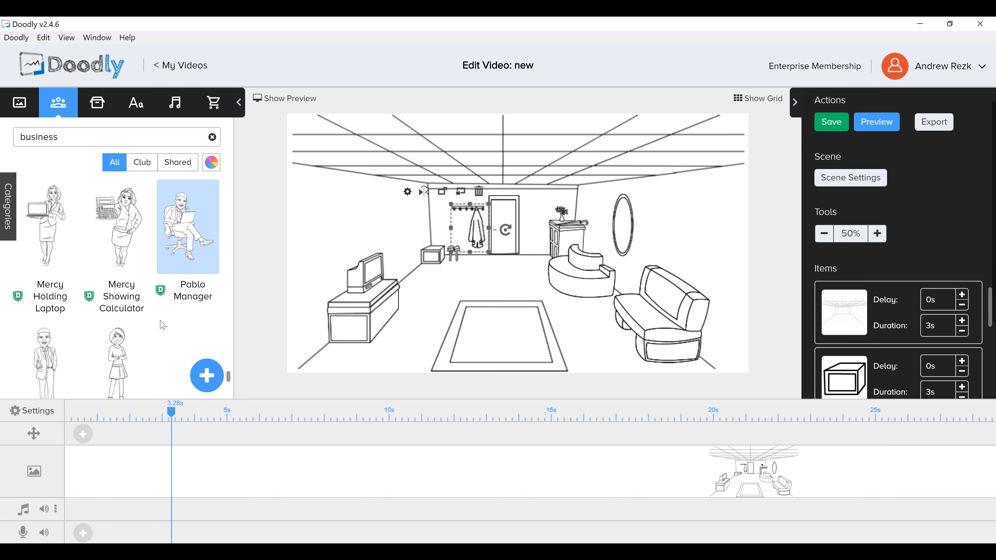
click(207, 376)
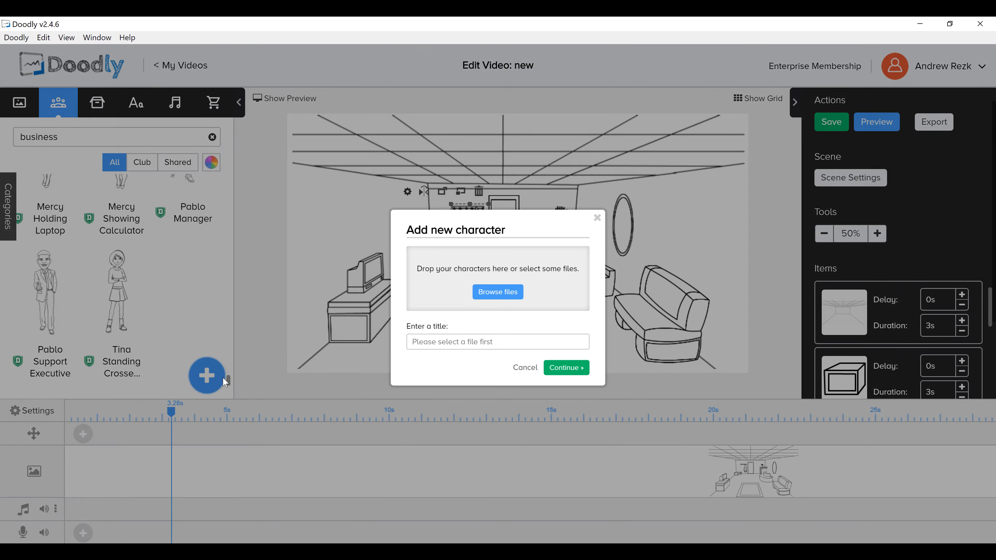
click(532, 385)
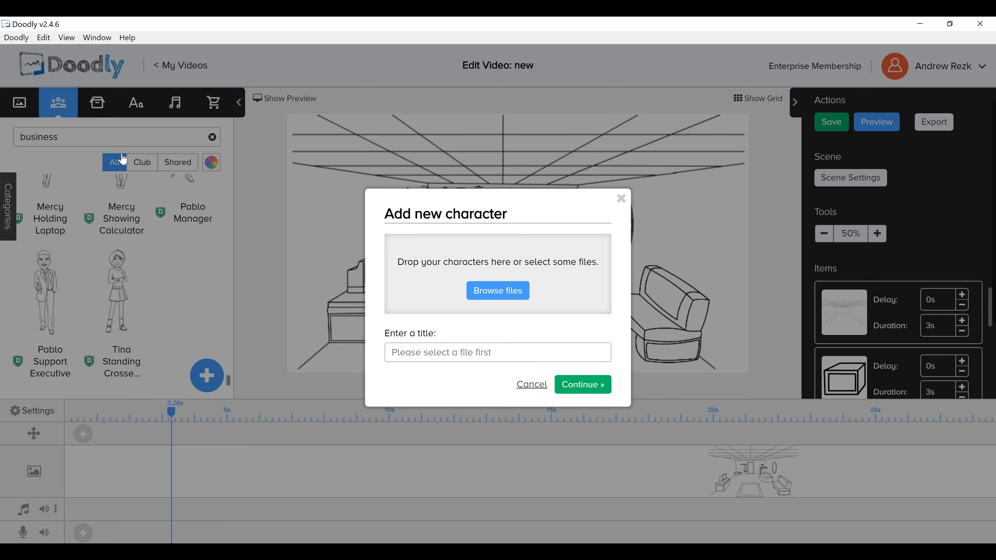
Add the Birthday Cake prop to the living room scene without replacing an existing image, and shrink it
click(97, 105)
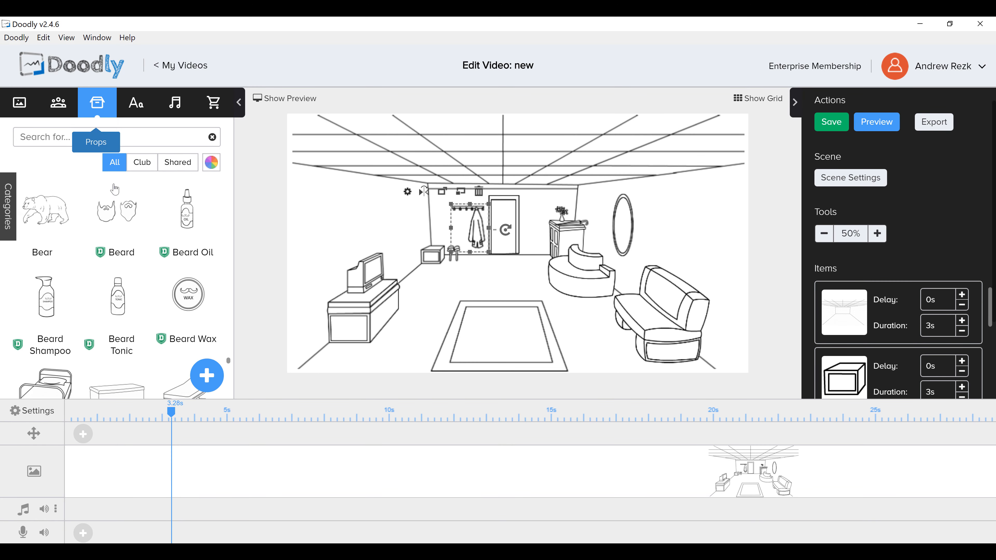
scroll(176, 300, down, 10)
scroll(143, 291, down, 8)
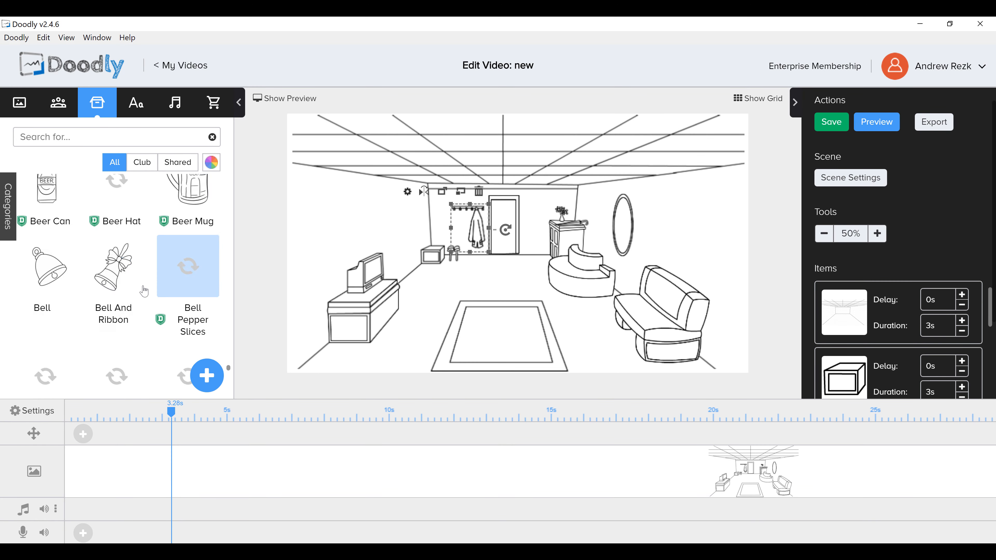
scroll(144, 291, up, 4)
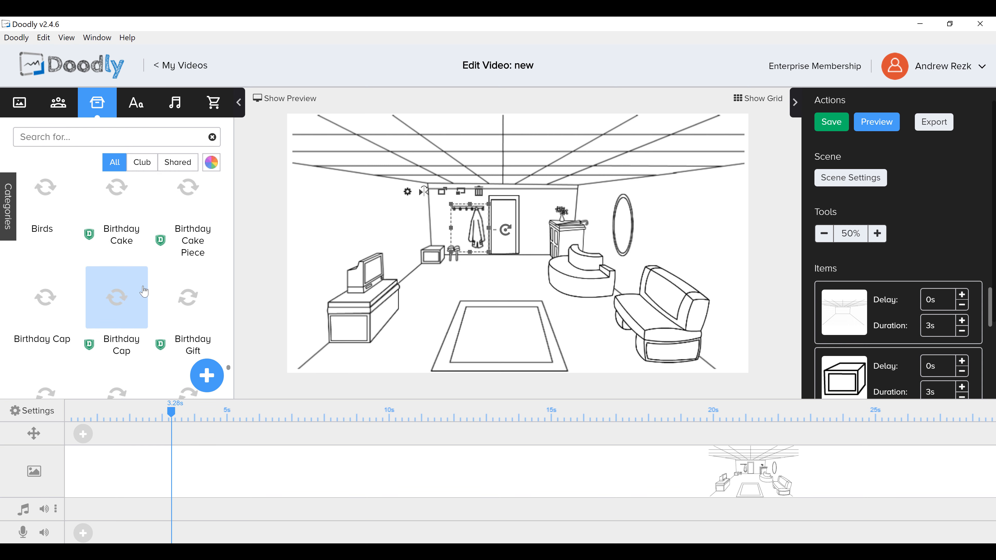
drag(98, 300, 488, 240)
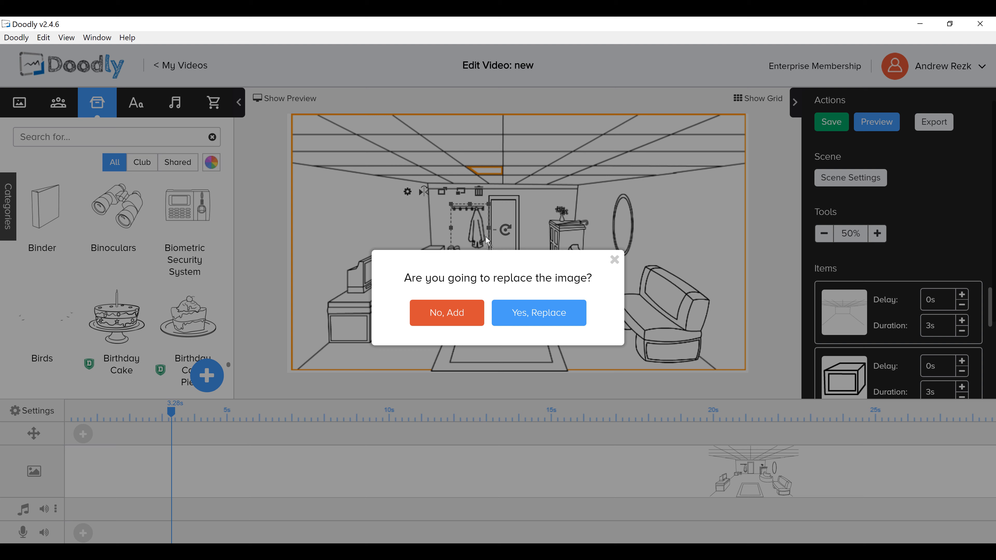
click(443, 313)
drag(566, 316, 498, 250)
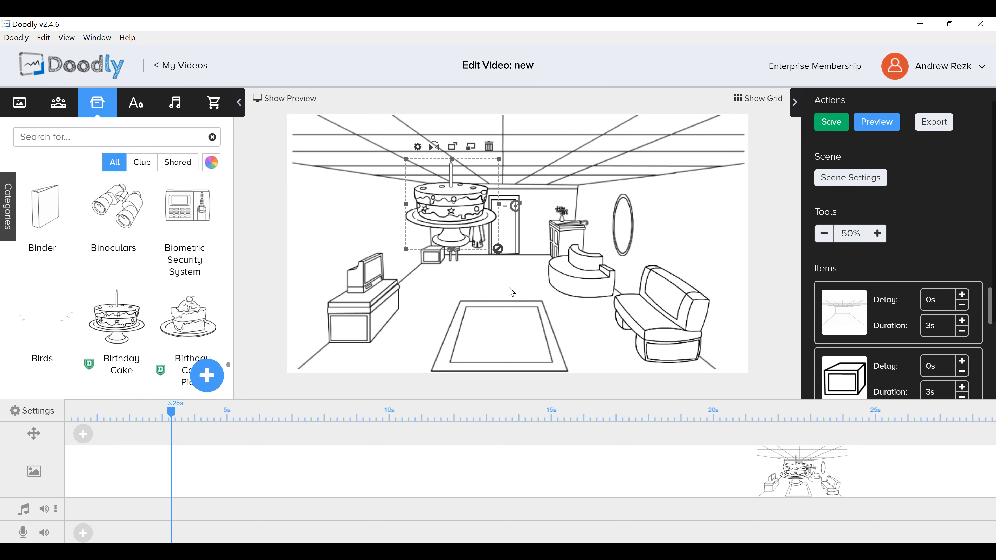
Look through the available text fonts, the sound library and the marketplace images
click(135, 108)
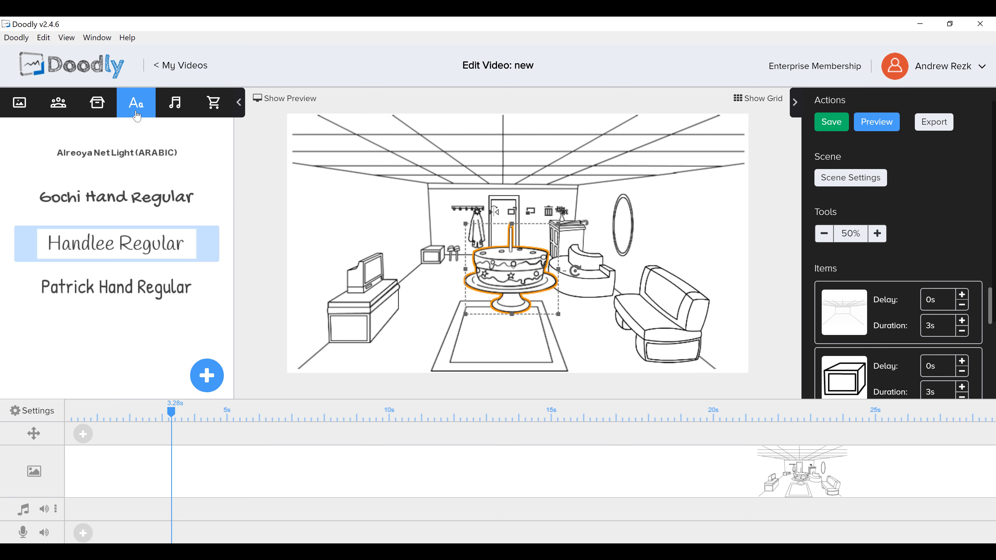
click(174, 104)
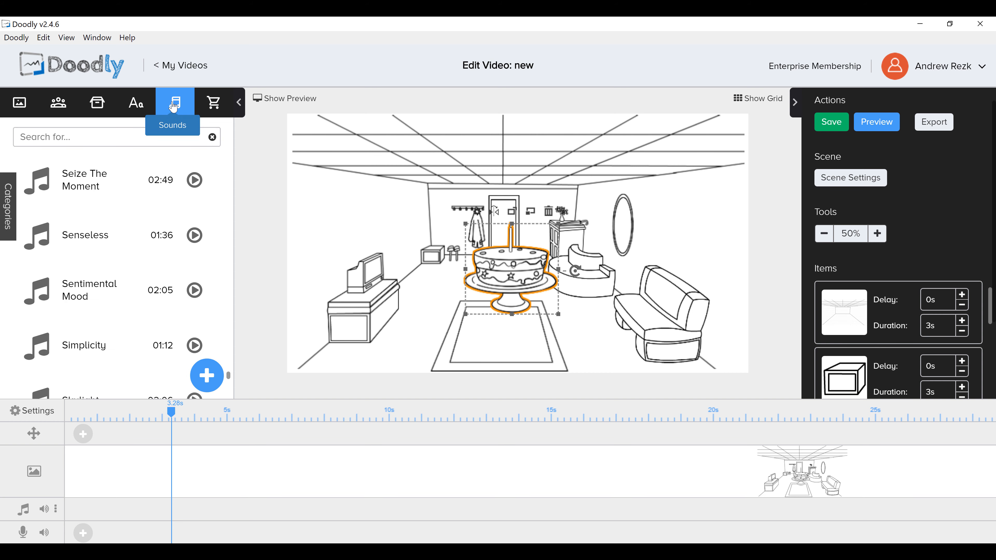
scroll(100, 282, down, 10)
scroll(101, 283, down, 10)
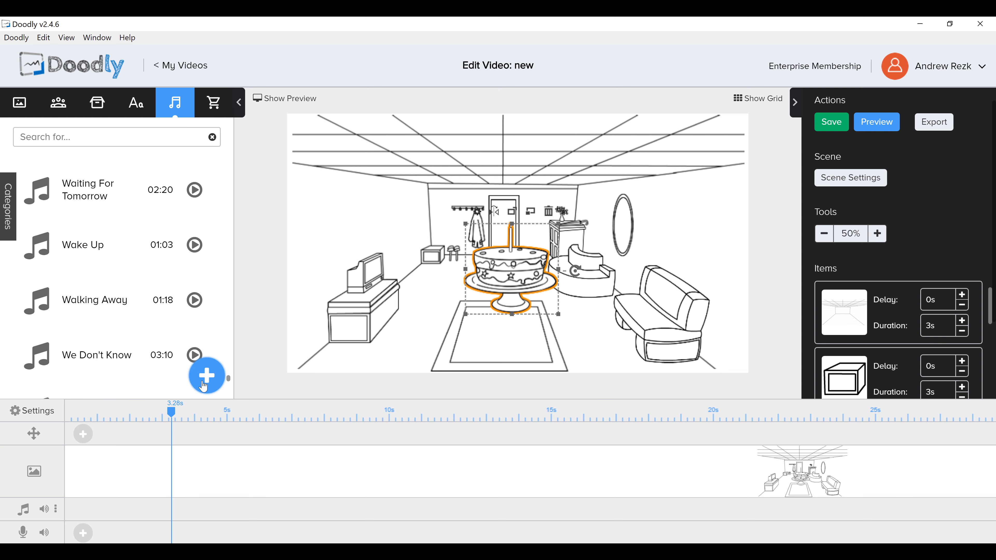
click(213, 104)
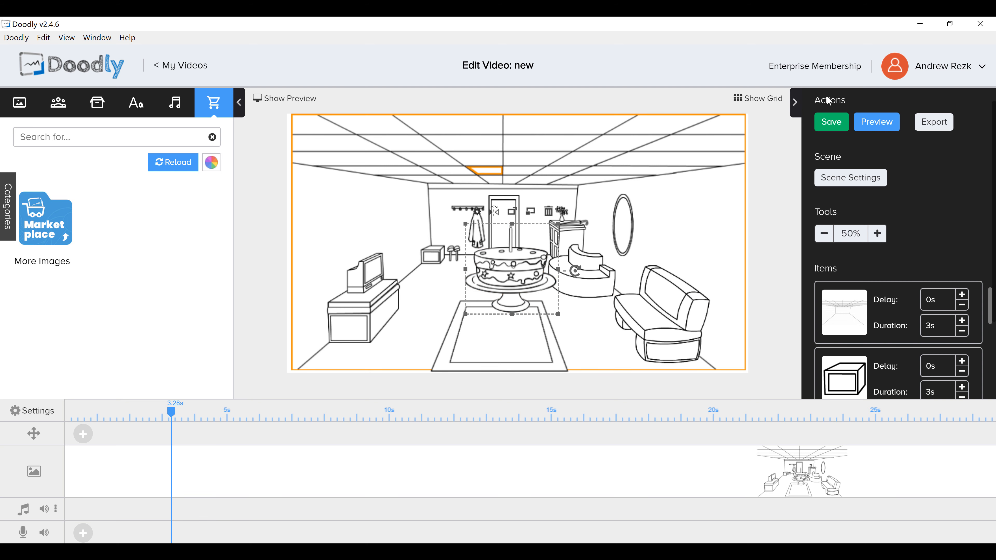
Override the video's board and hand style for the living room scene and apply the Dark Chalkboard style
click(845, 188)
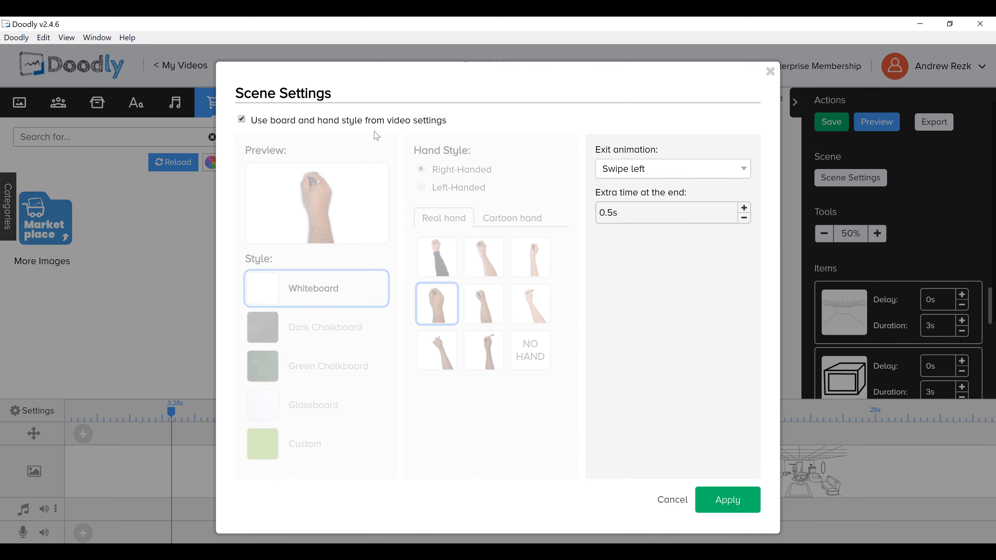
click(242, 120)
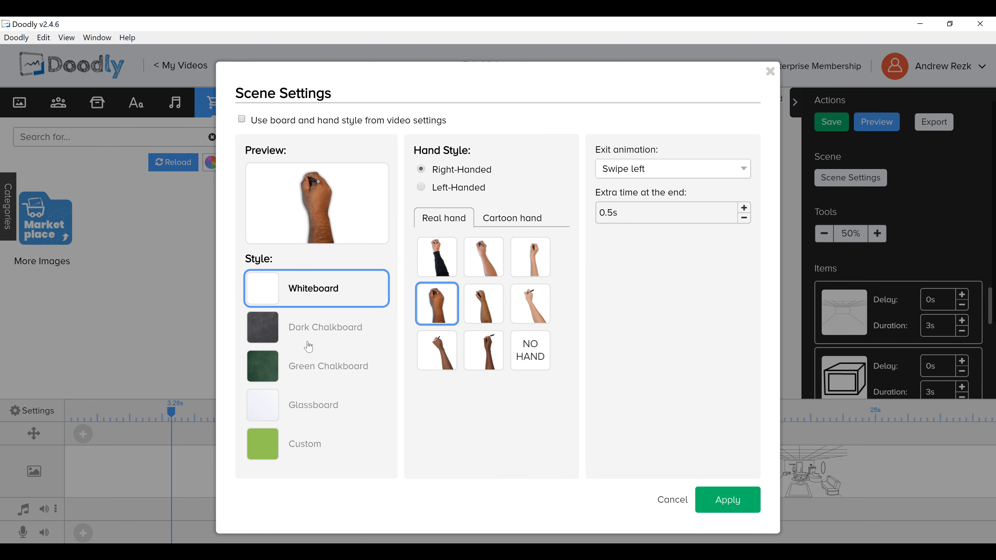
click(488, 269)
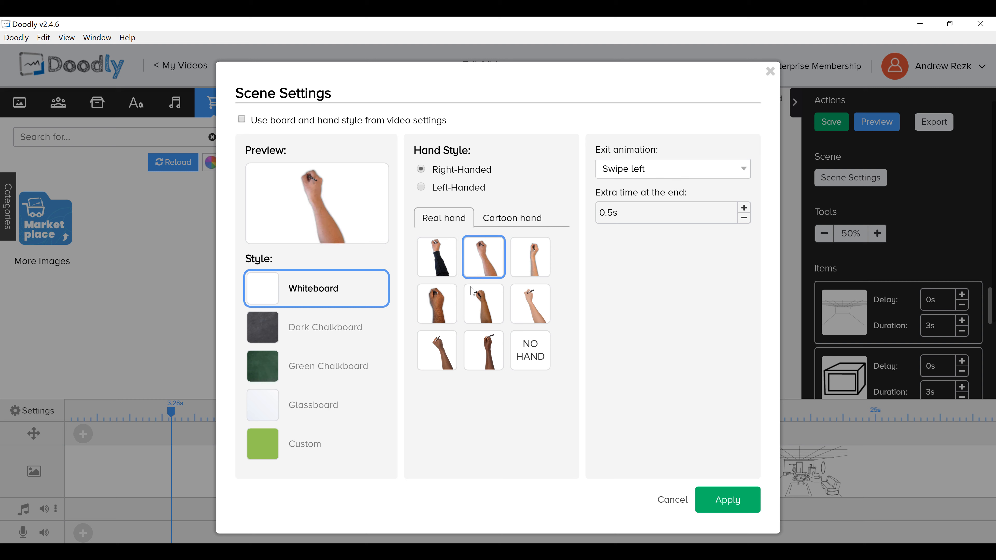
click(302, 334)
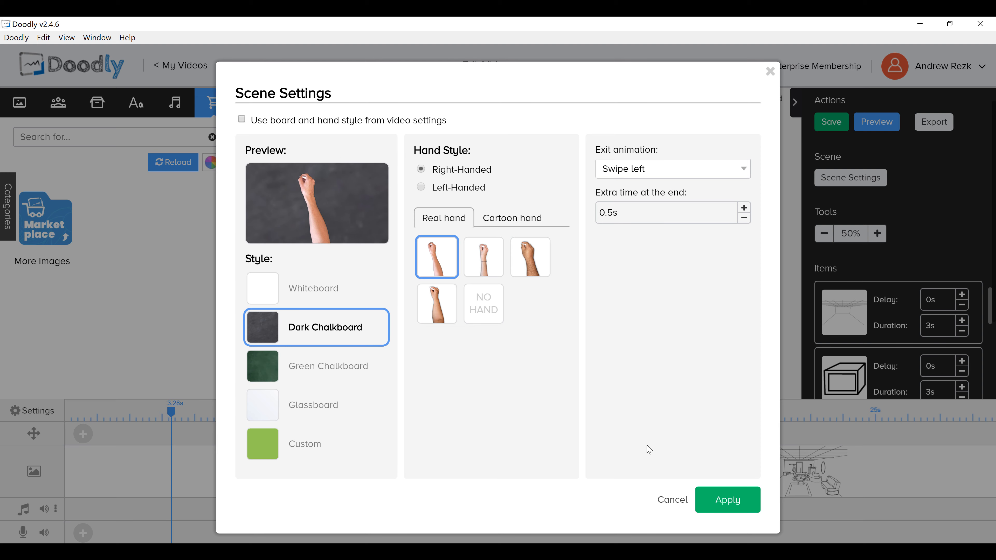
click(712, 507)
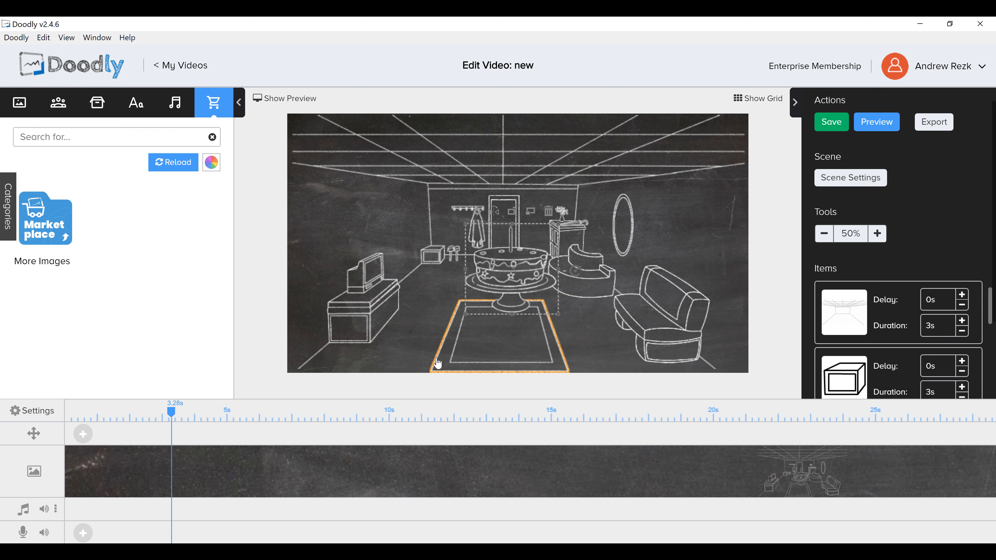
Try the Dark Chalkboard style in the video settings, switch back to Whiteboard and apply
click(34, 412)
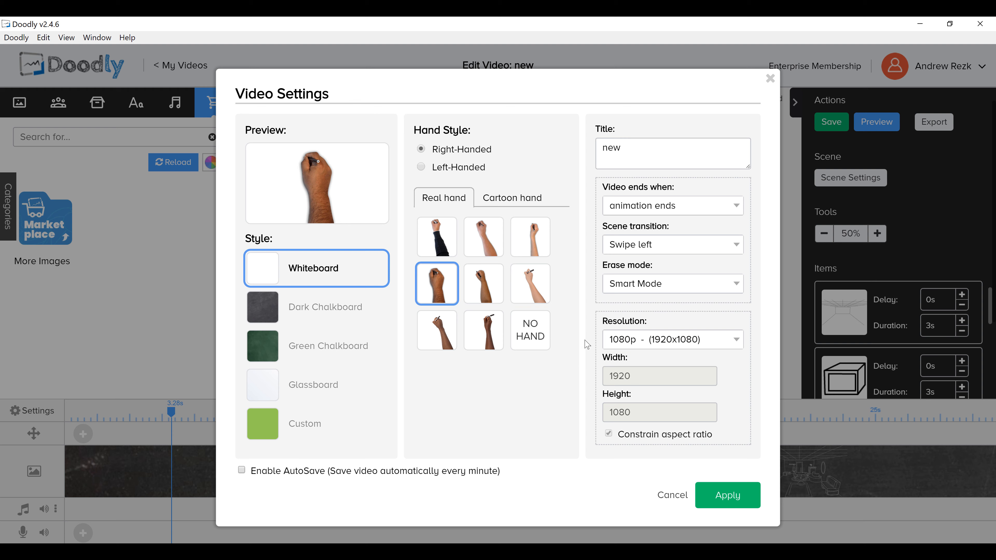
click(325, 313)
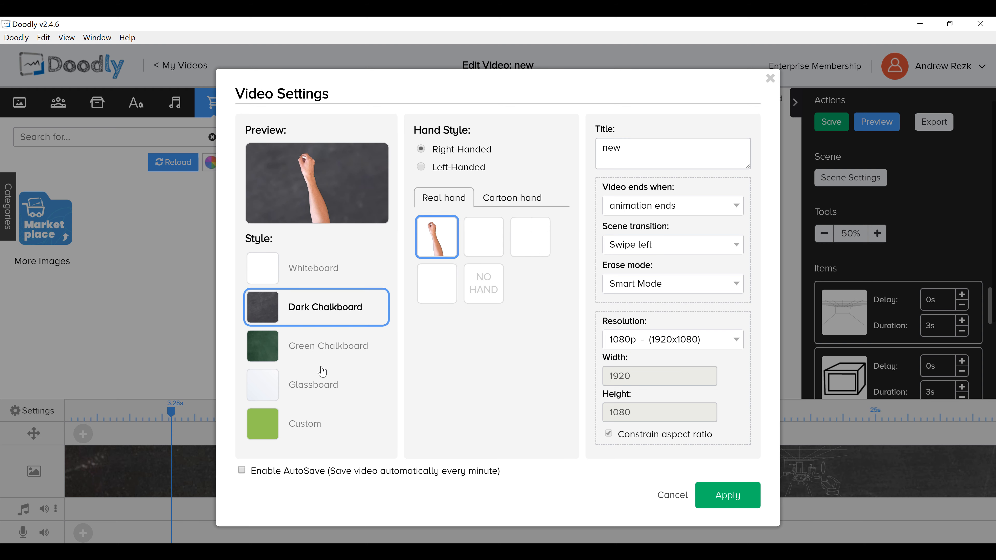
click(334, 264)
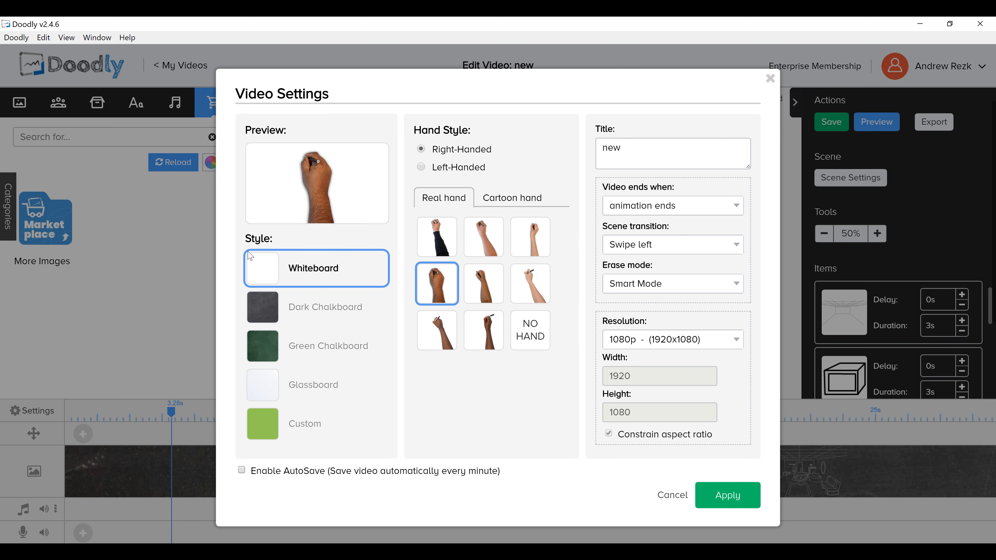
click(718, 504)
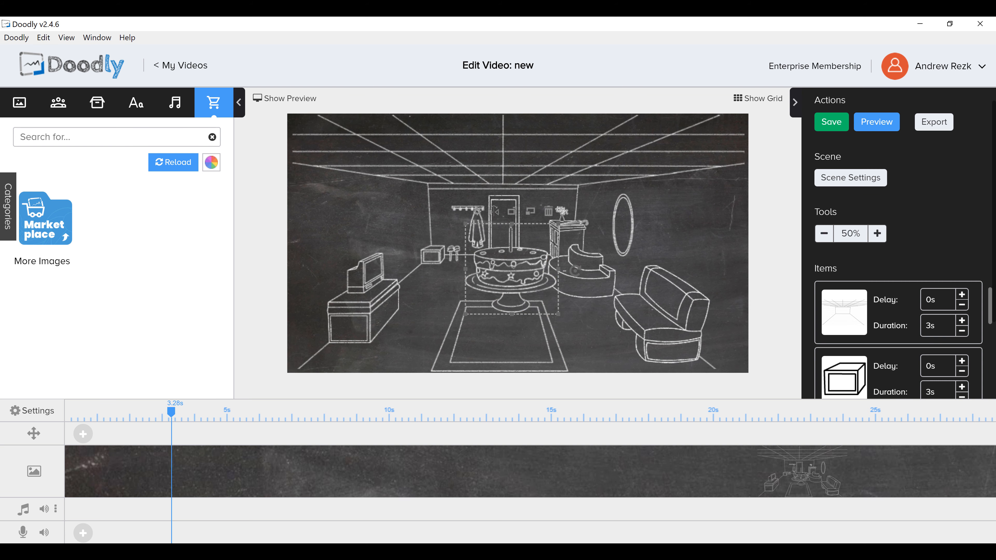
Add a blank scene after the living room scene and check its scene settings without changing them
scroll(530, 471, right, 15)
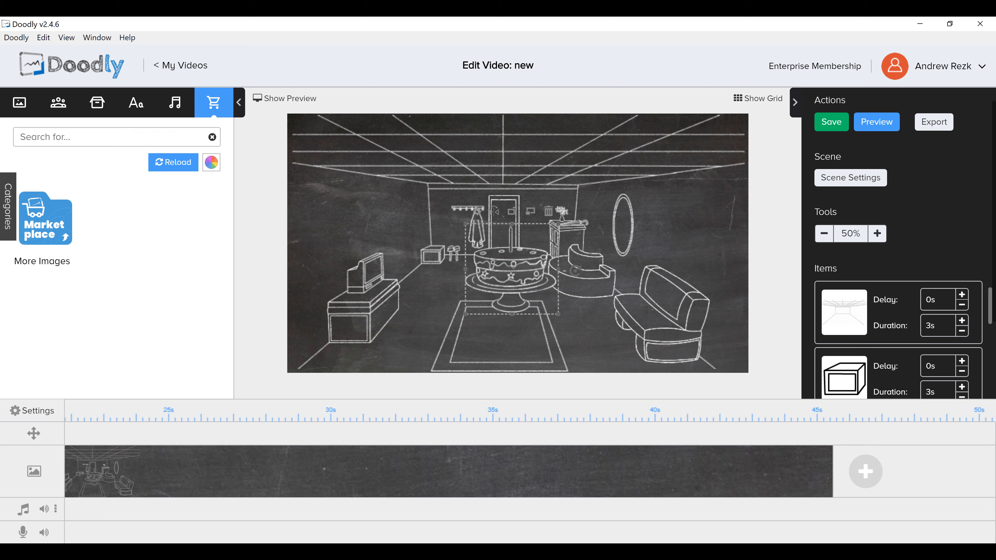
click(865, 472)
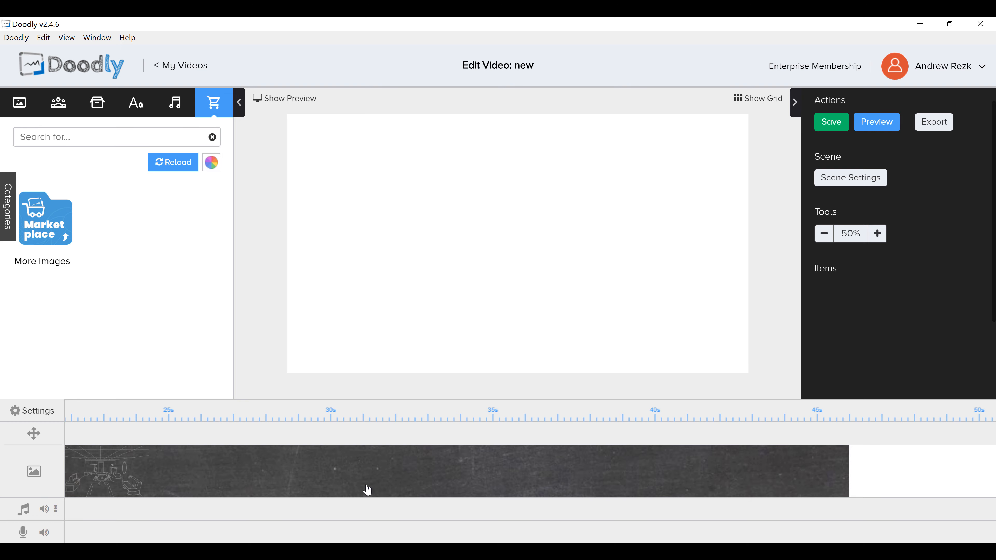
click(859, 184)
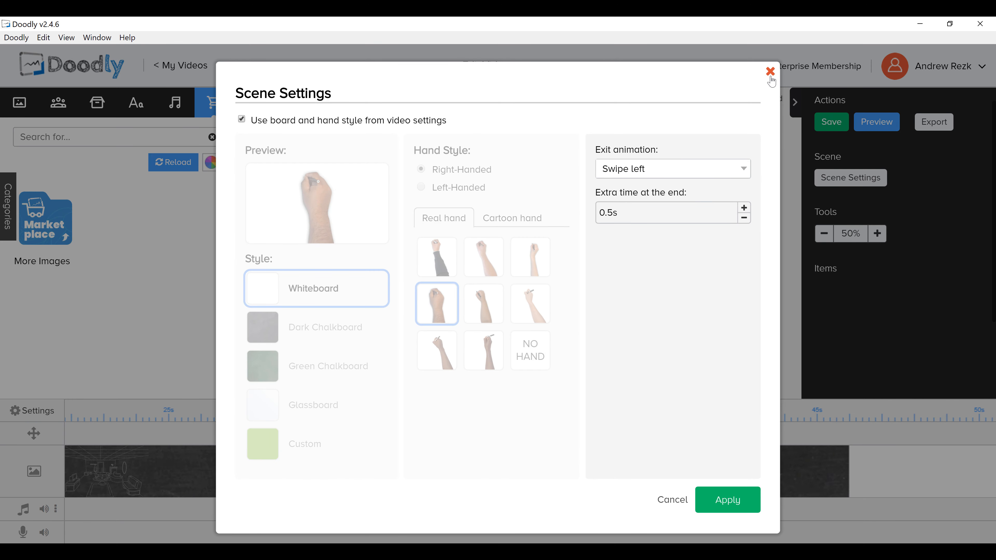
click(770, 75)
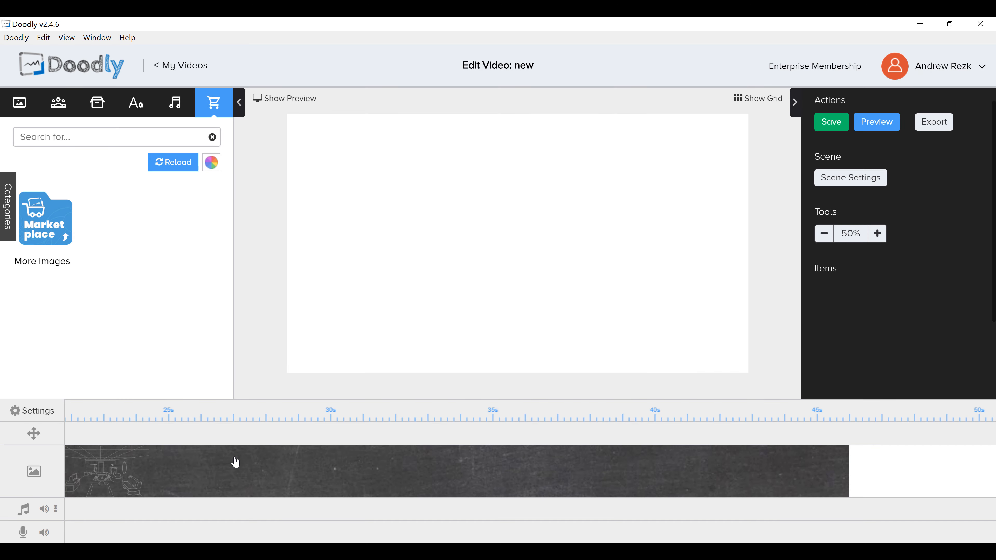
Set the living room scene to use the board and hand style from the video settings
click(236, 462)
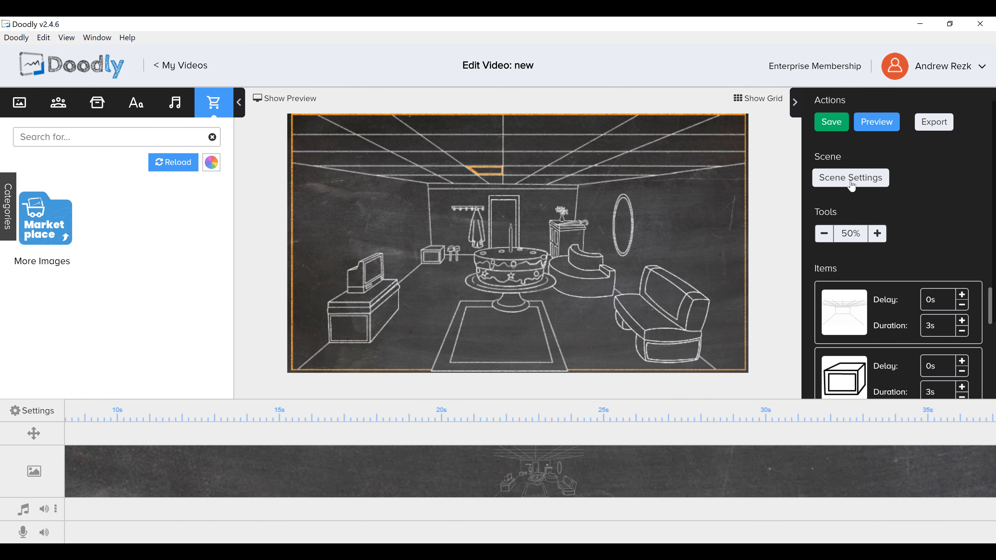
click(851, 179)
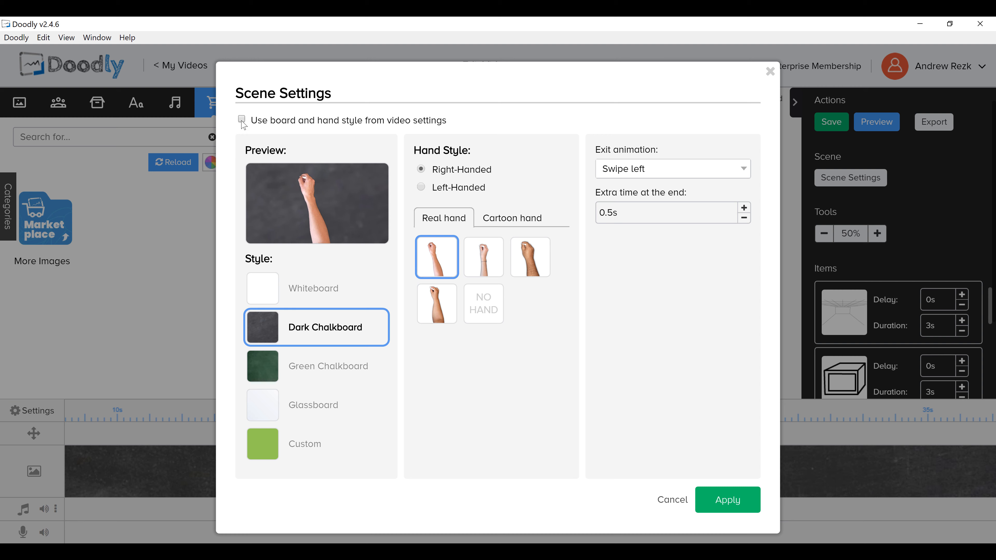
click(242, 120)
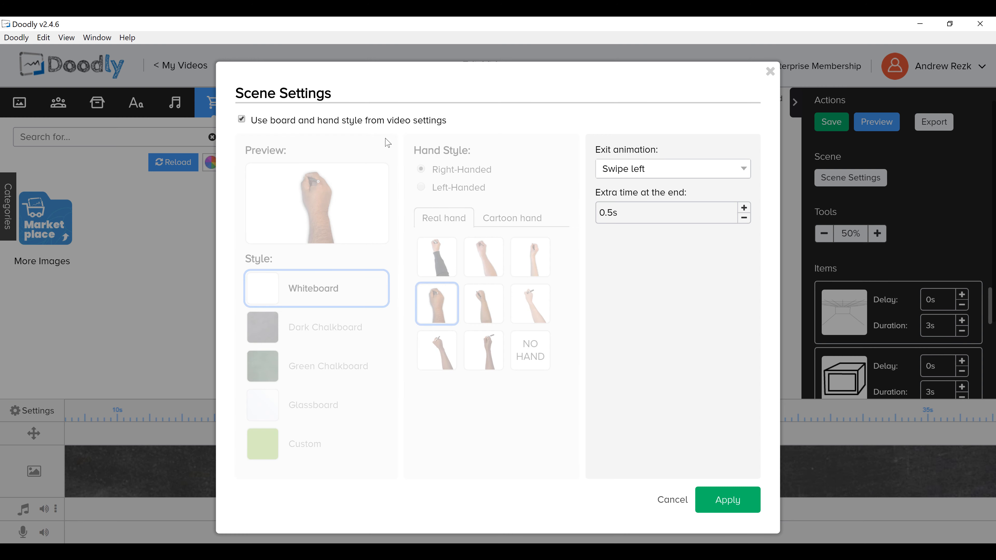
click(726, 501)
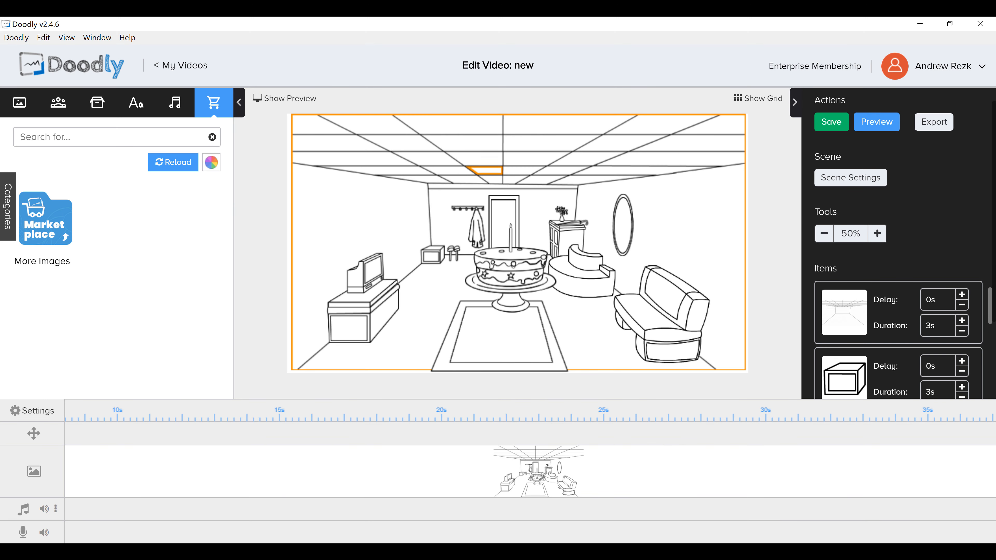
Add another blank scene at the end of the timeline and check which actions are available for it
drag(345, 540, 295, 539)
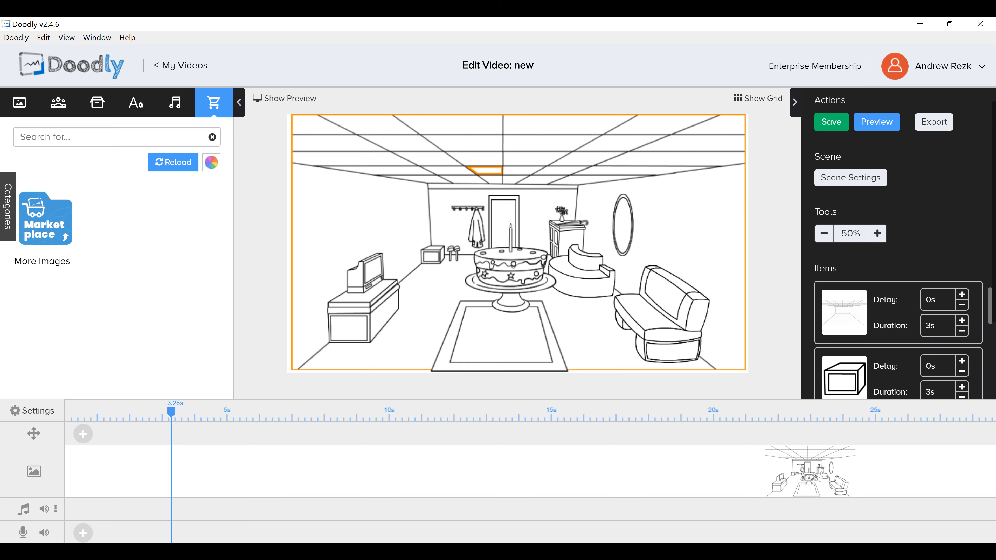
scroll(629, 536, right, 10)
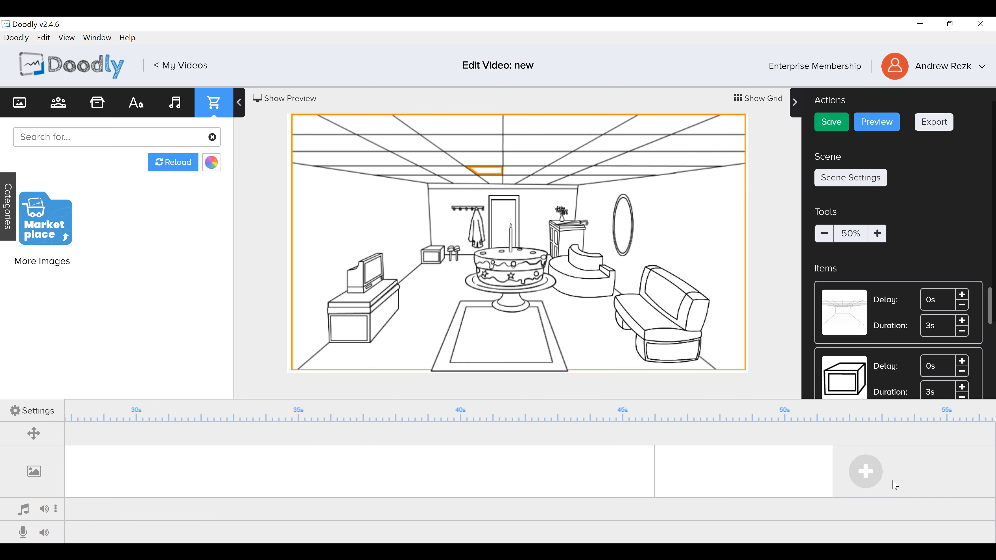
click(866, 472)
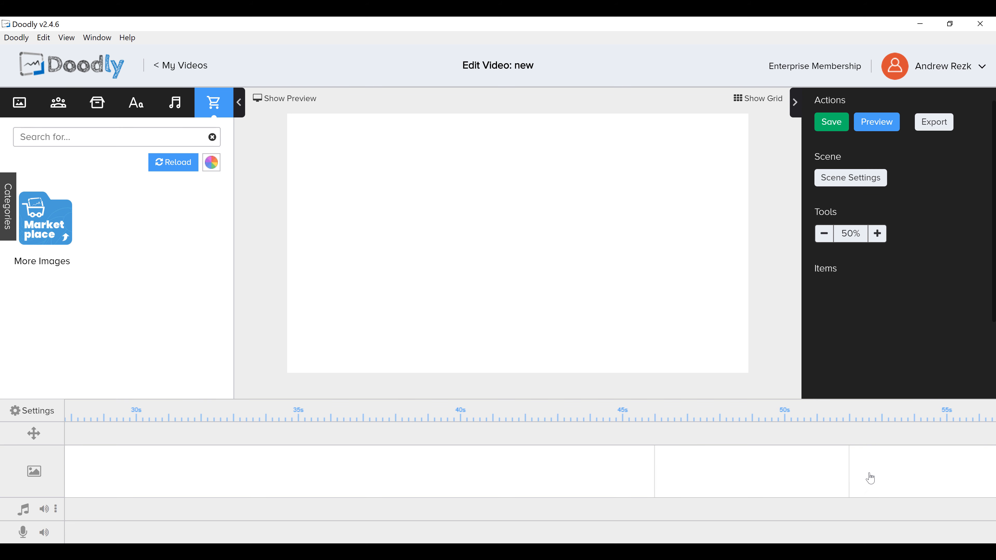
drag(859, 543, 952, 543)
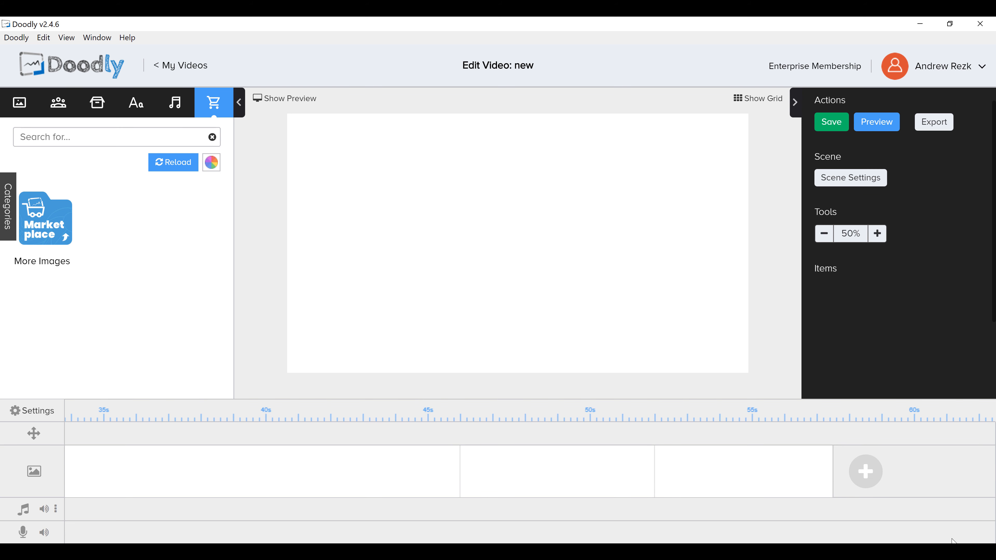
right_click(708, 480)
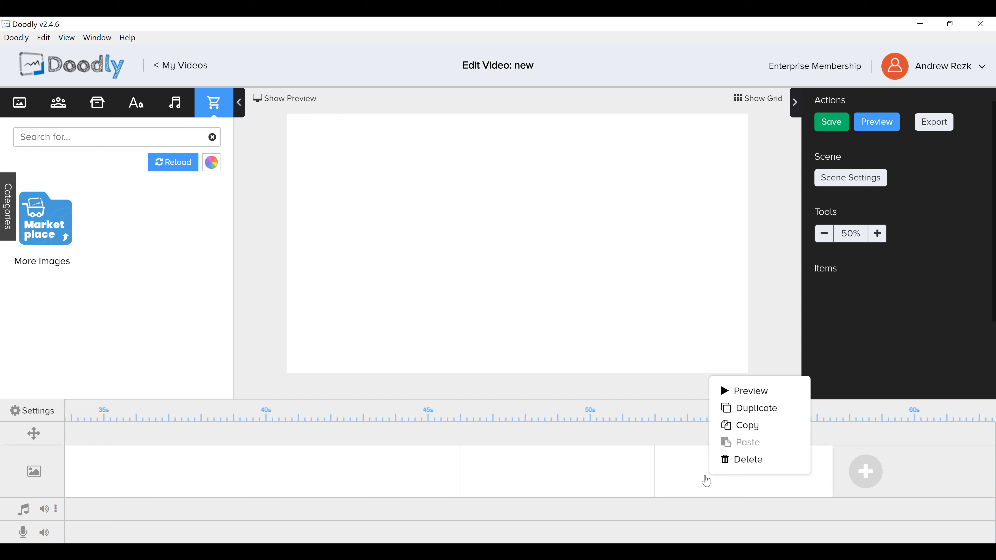
right_click(697, 483)
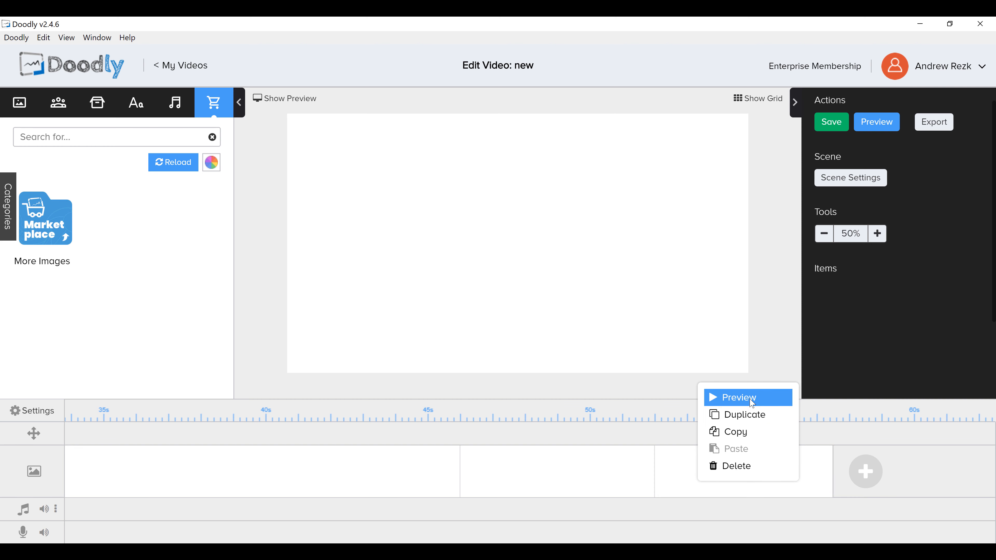
click(56, 507)
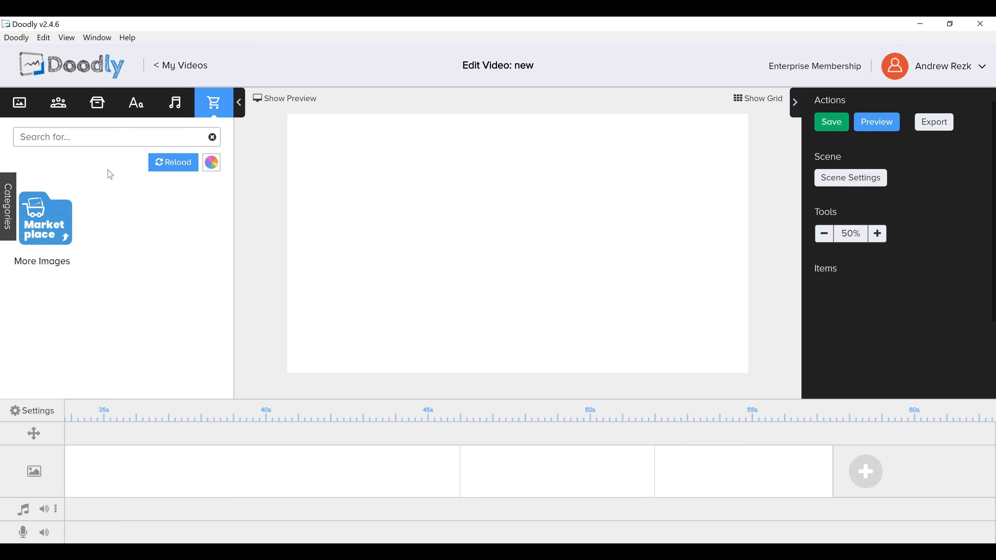
Show the scene template library and delete the two blank scenes following the living room scene
click(21, 109)
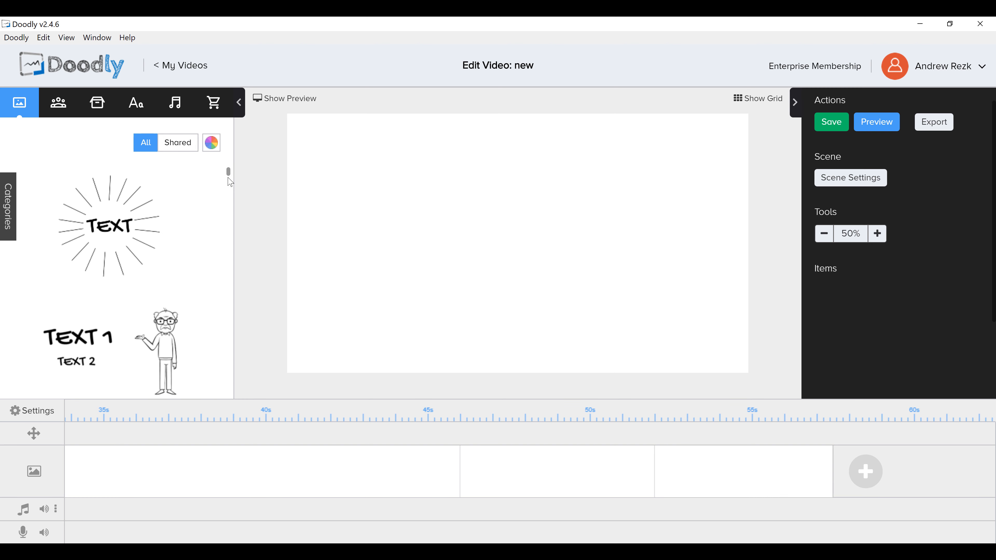
right_click(581, 474)
click(604, 461)
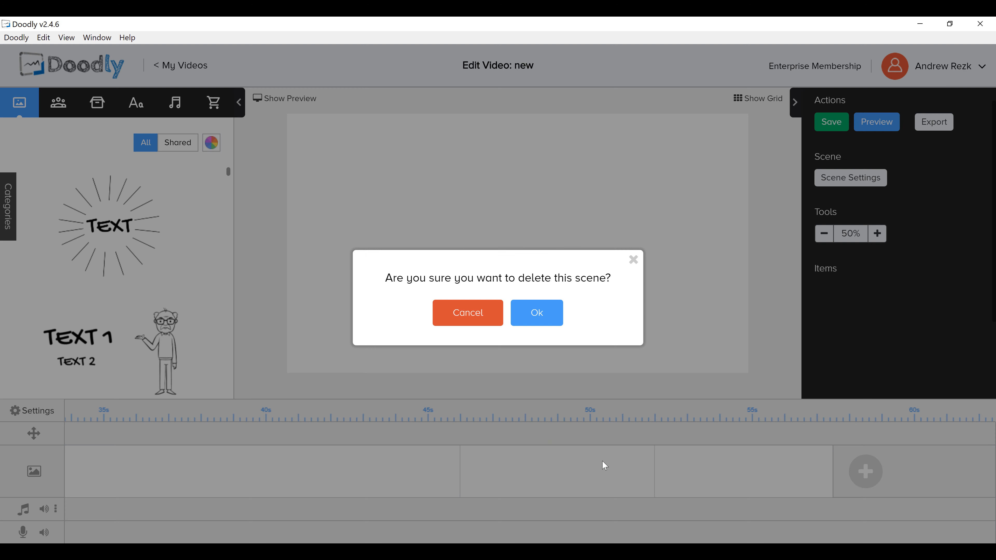
click(538, 314)
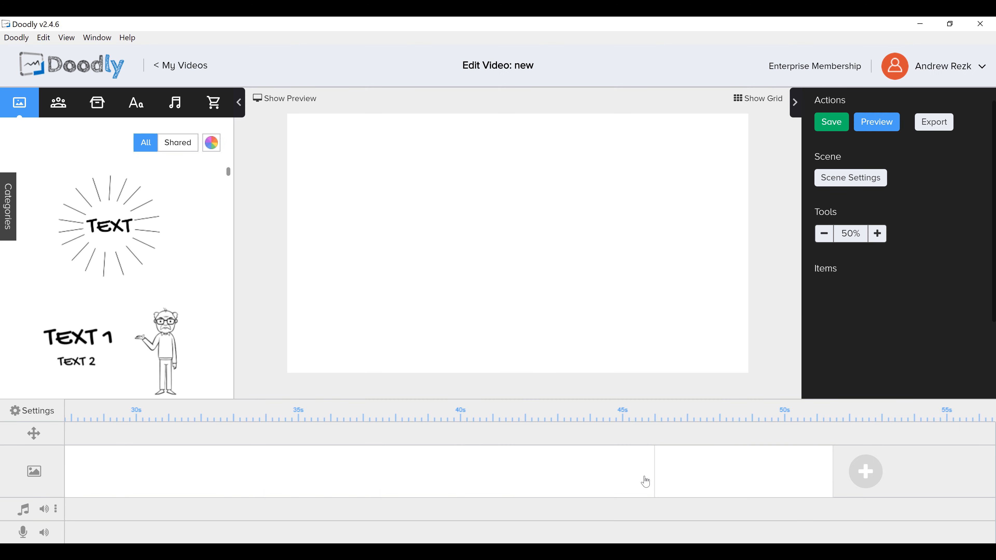
right_click(711, 474)
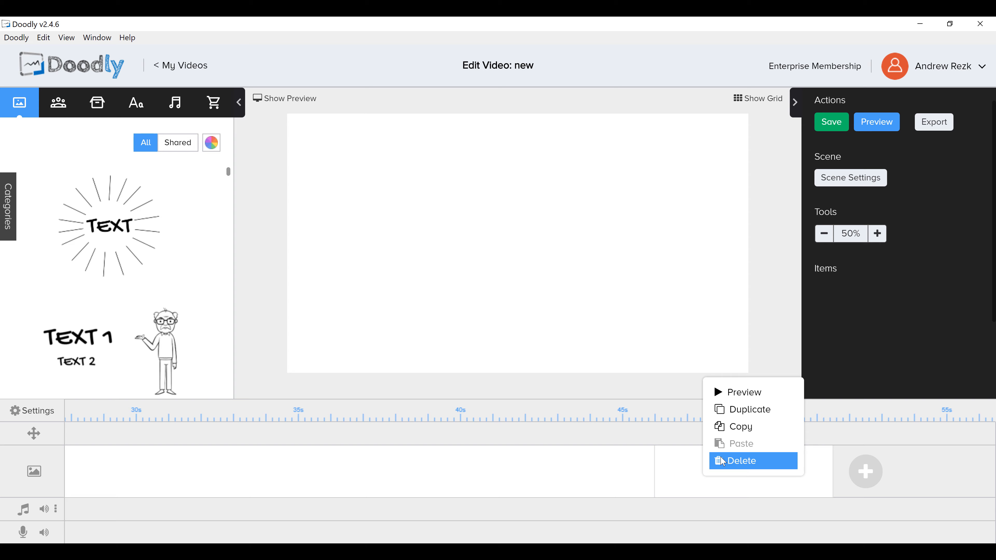
click(723, 461)
click(537, 316)
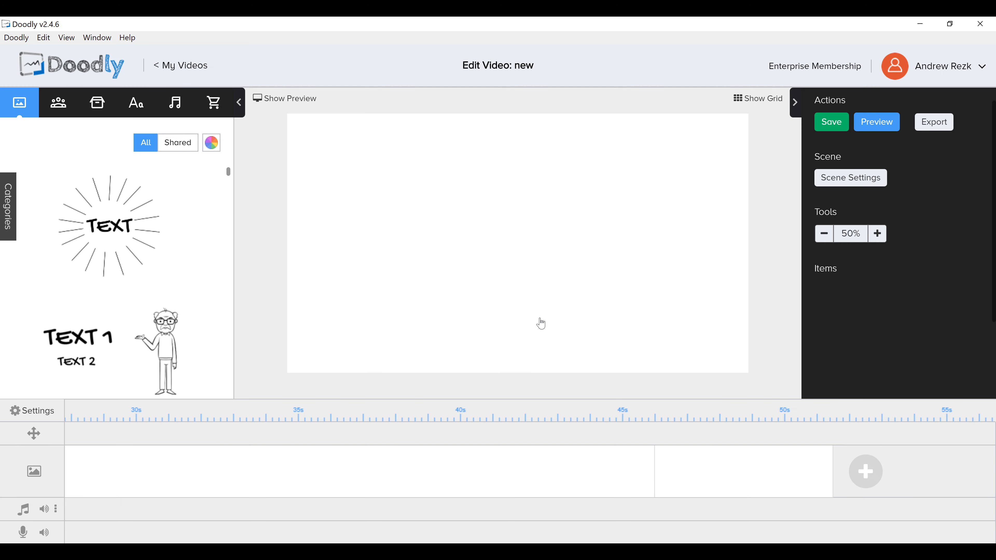
Delete the living room scene from the timeline
right_click(199, 477)
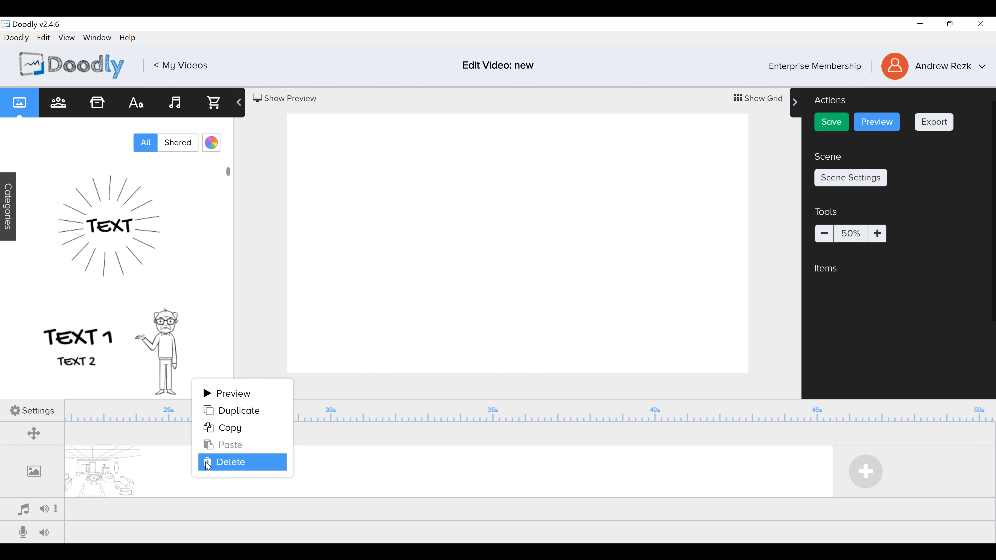
click(208, 464)
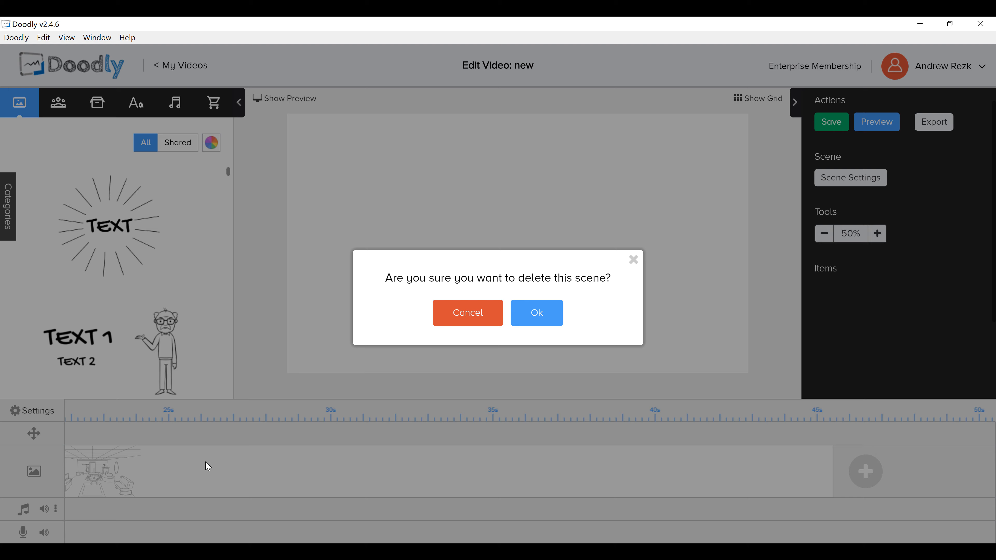
click(533, 316)
Switch to the media player showing the Sample video and move its window higher for reference
key(alt+Tab)
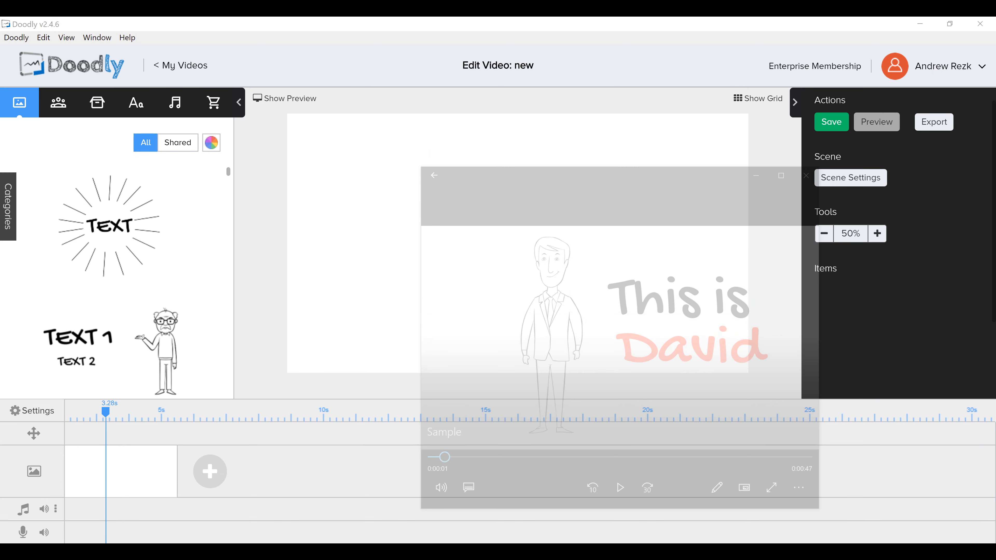
drag(691, 91, 670, 81)
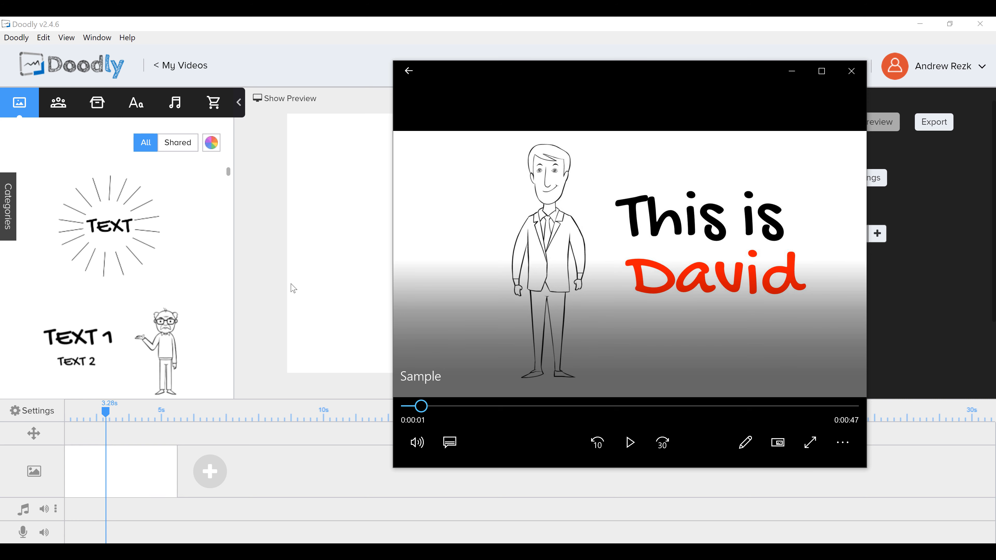
Return to Doodly and add the template with TEXT 1, TEXT 2 and the old man to the empty scene
click(267, 280)
drag(114, 341, 455, 219)
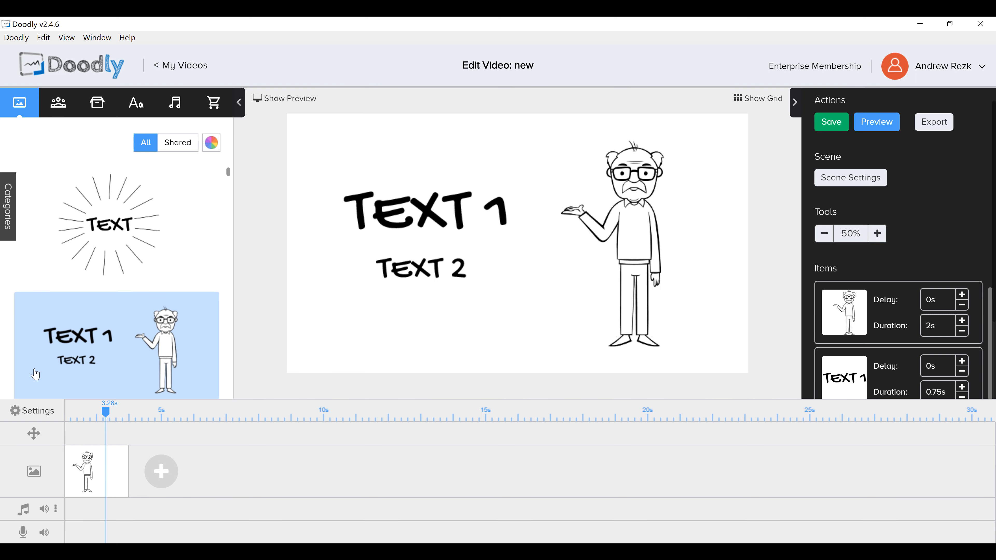
scroll(36, 373, down, 2)
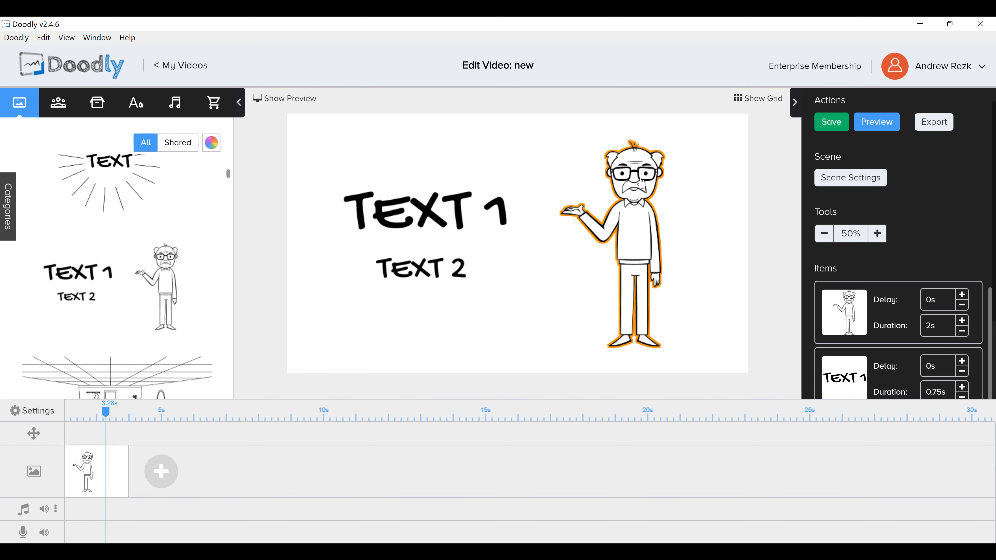
Delete the old man from the scene
click(619, 218)
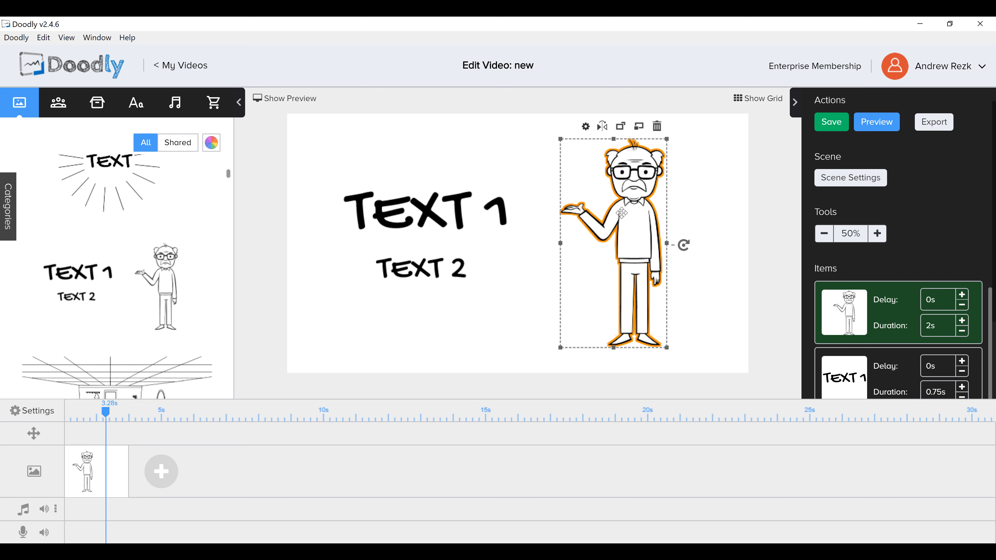
click(659, 130)
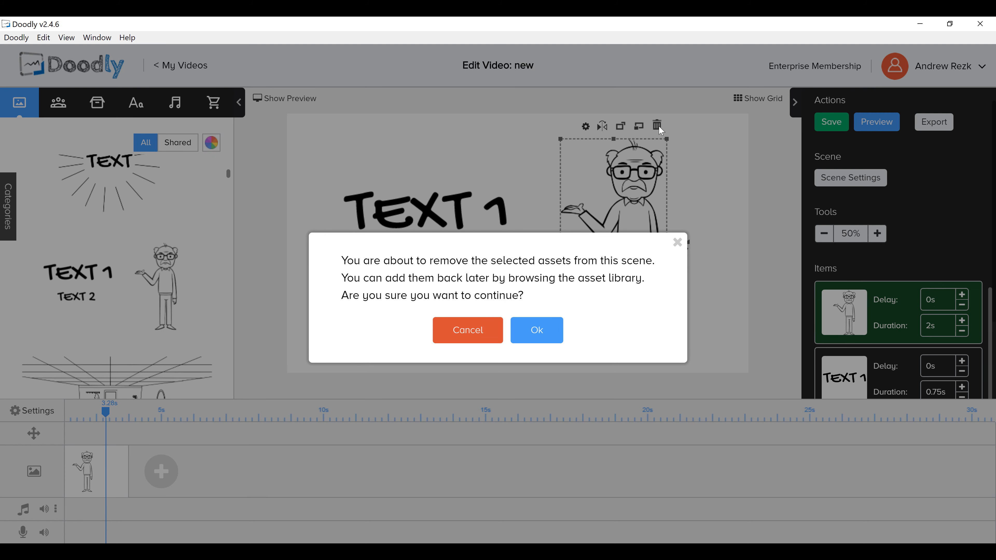
click(541, 328)
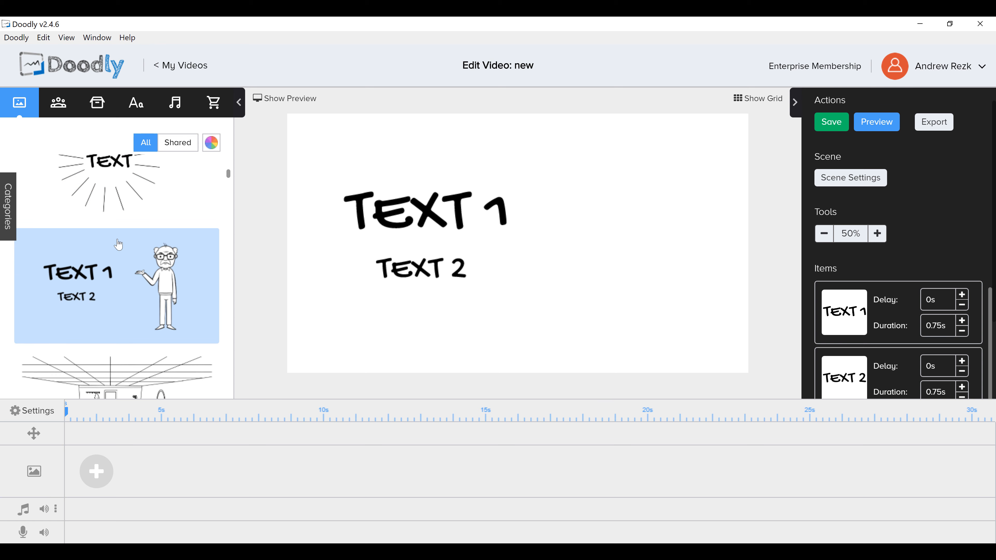
Clear the "business" search in the character library and add the Adam Standing character beside TEXT 1 in the scene
click(53, 110)
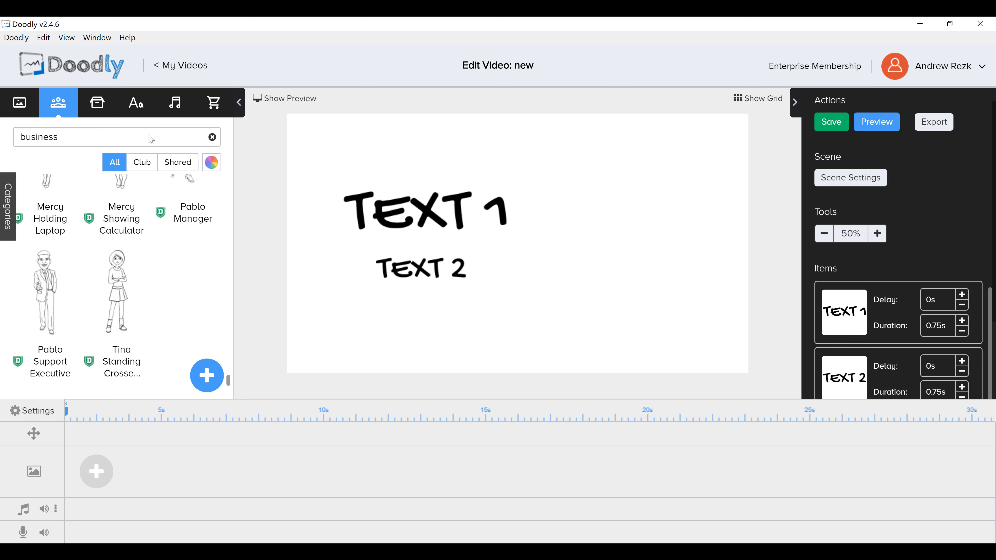
click(212, 137)
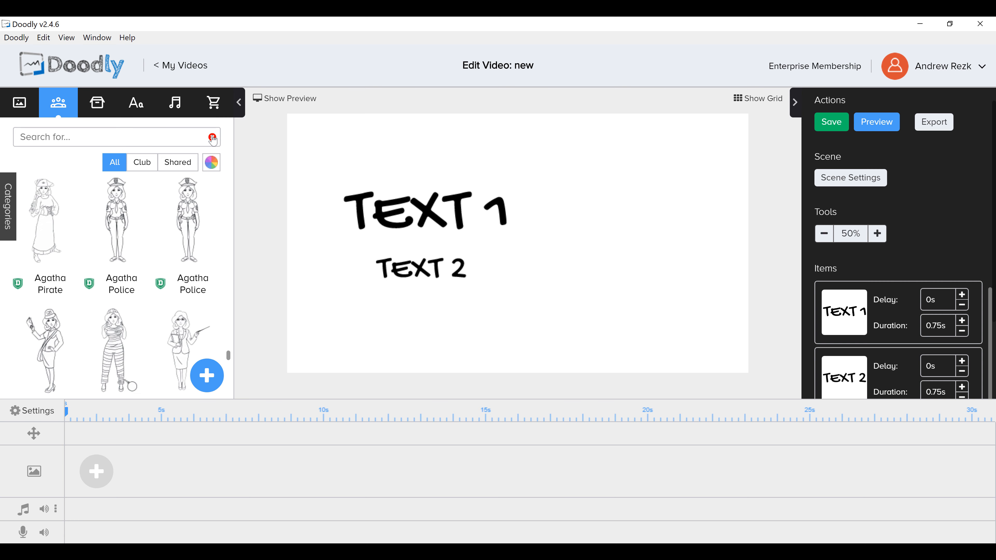
scroll(187, 335, up, 4)
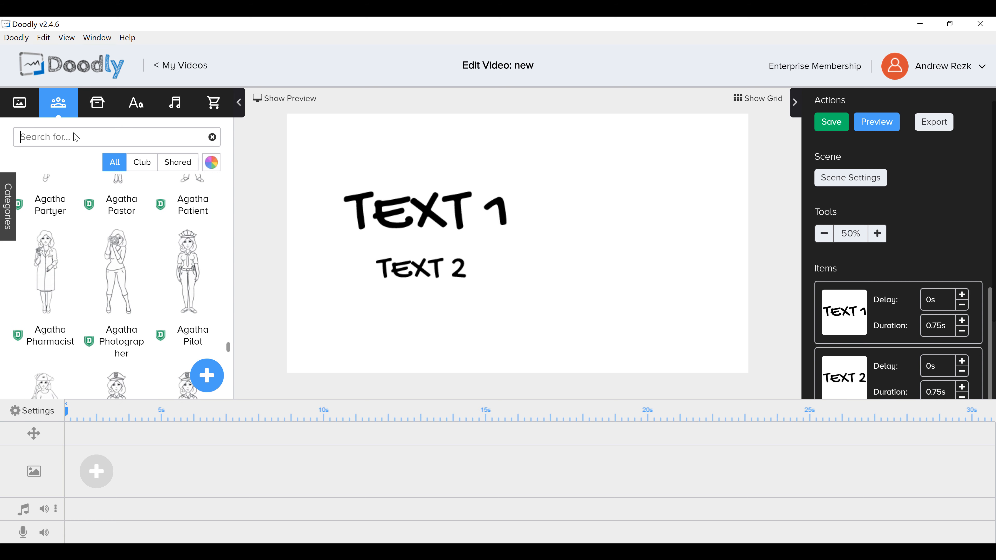
text(adam)
scroll(114, 306, down, 5)
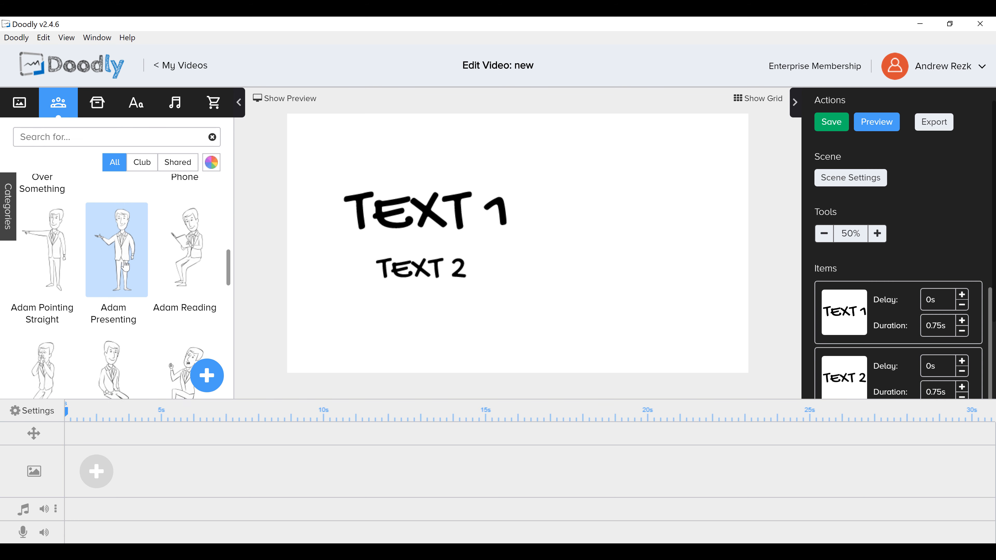
drag(51, 300, 568, 206)
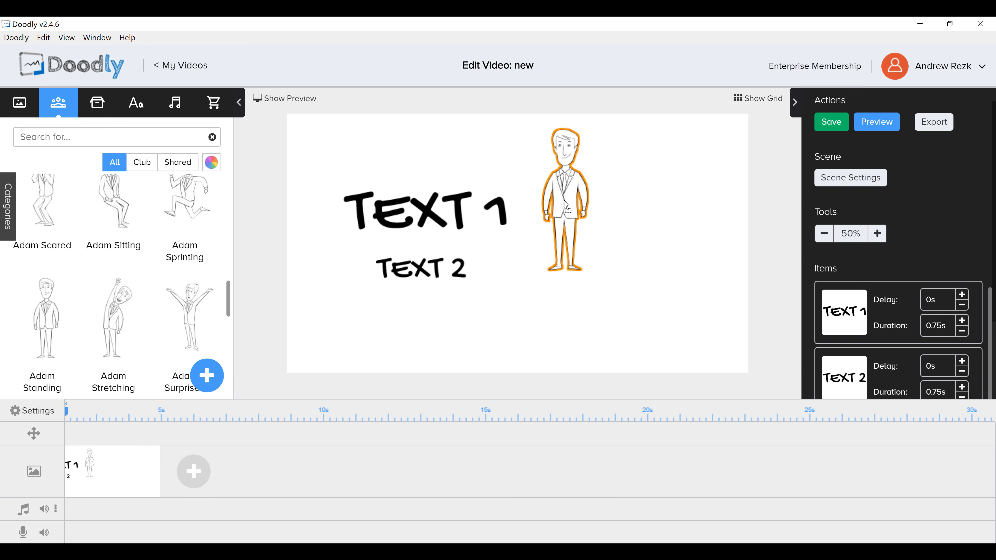
Enlarge the standing man to most of the scene's height and position him beside the text
click(569, 247)
drag(599, 281, 629, 357)
drag(594, 261, 610, 263)
Move TEXT 1 slightly closer to the man and change its wording to "This is"
mouse_move(440, 202)
mouse_down()
mouse_move(457, 204)
mouse_move(452, 197)
mouse_up()
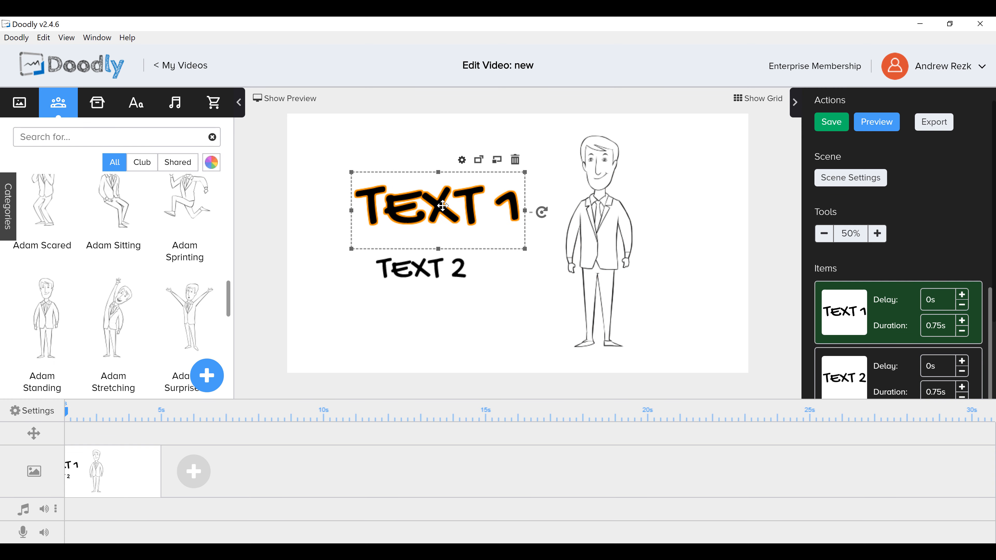
double_click(443, 205)
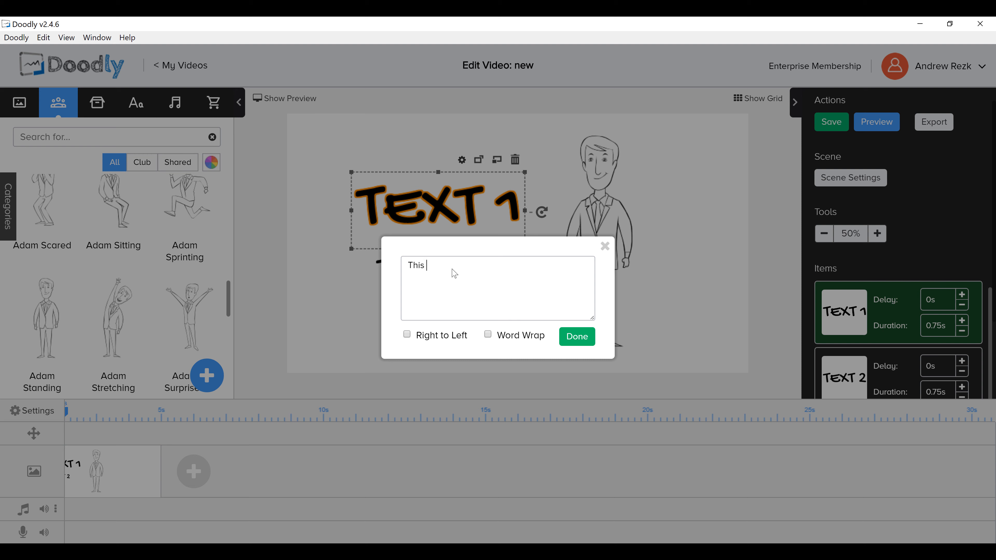
click(568, 336)
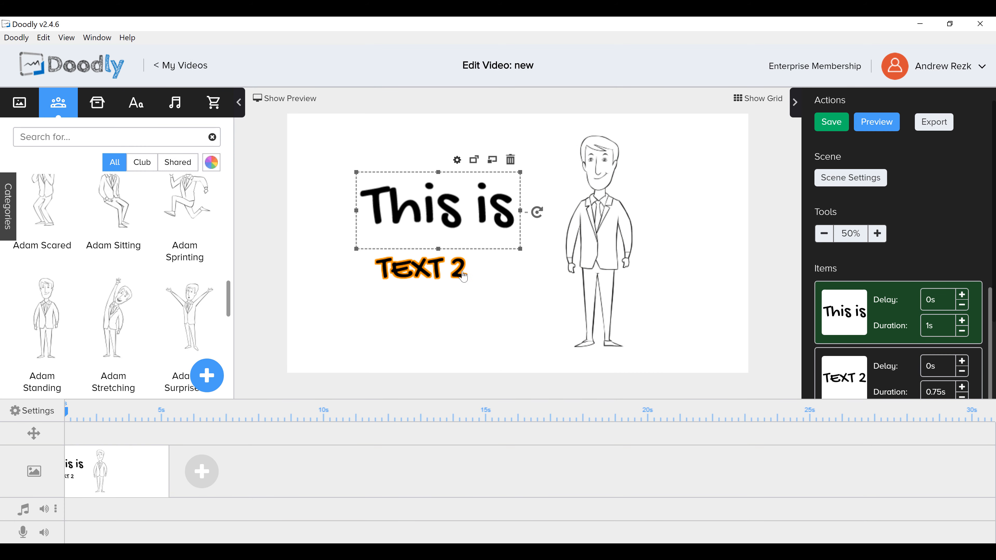
Delete the TEXT 2 item from the scene
drag(461, 272, 458, 291)
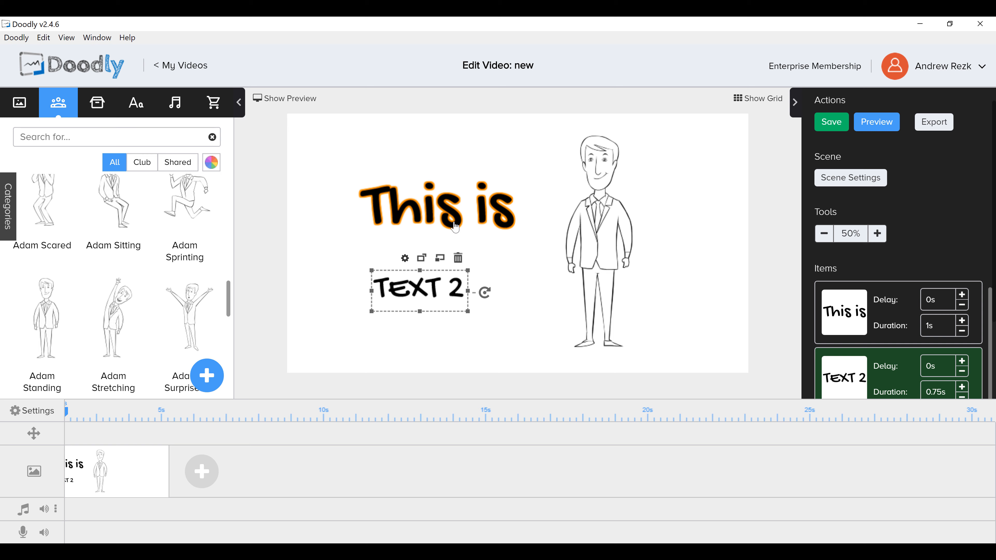
click(458, 257)
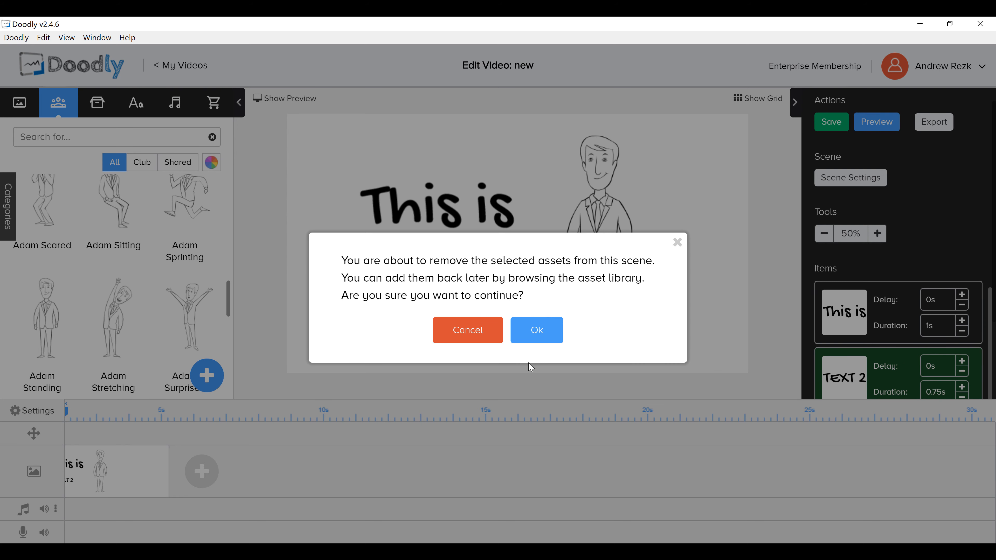
click(541, 334)
Duplicate the "This is" text with copy and paste, and place the copy directly below the original
click(449, 218)
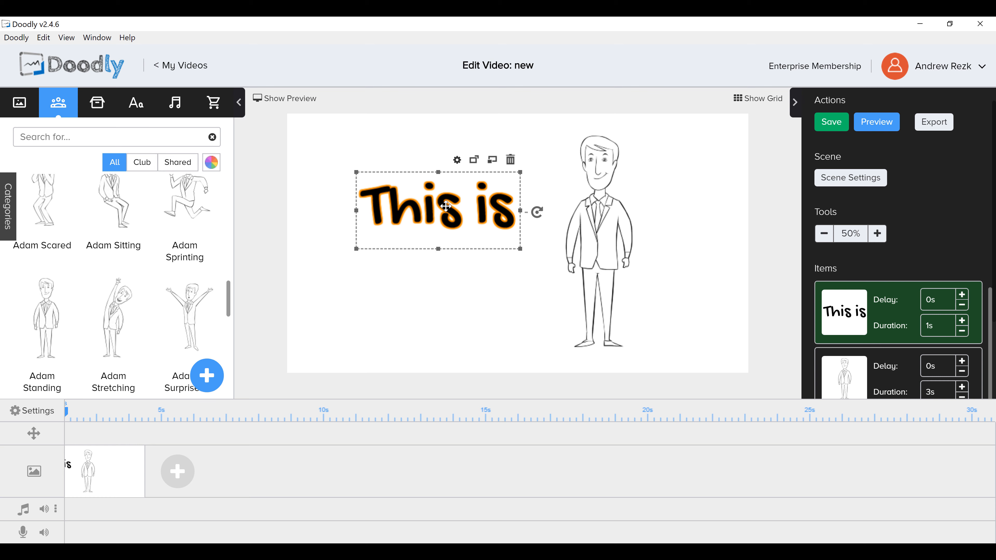
right_click(446, 206)
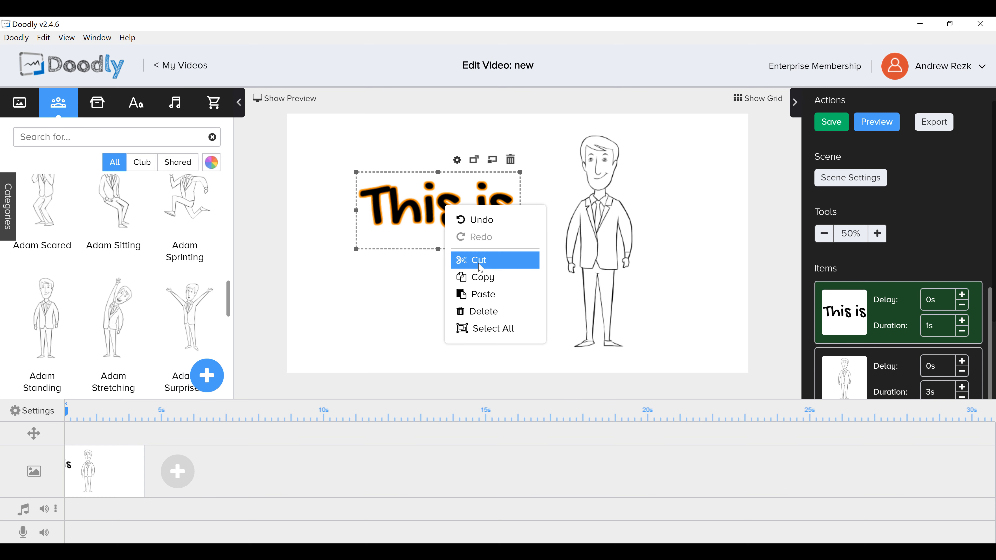
click(480, 274)
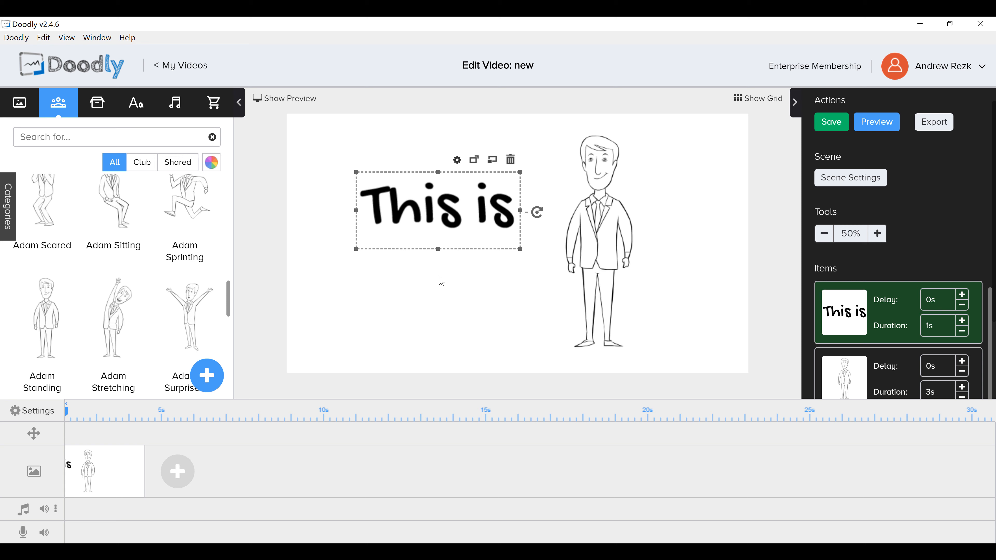
click(439, 280)
right_click(440, 280)
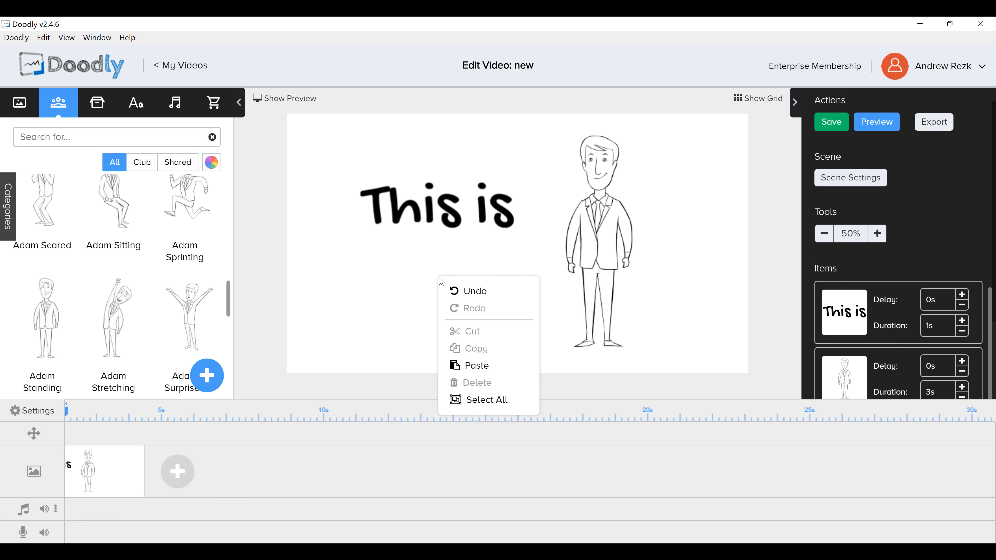
click(471, 374)
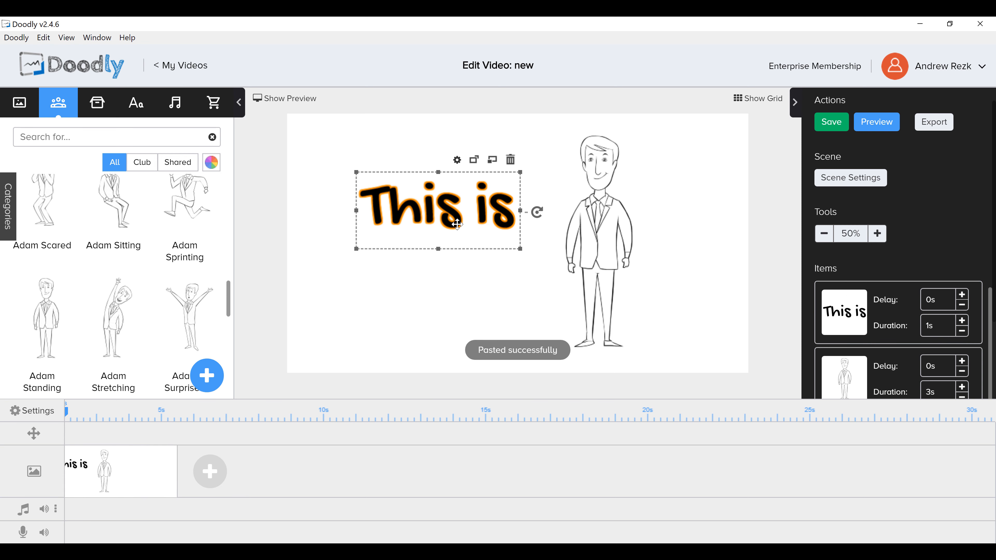
drag(456, 227, 463, 277)
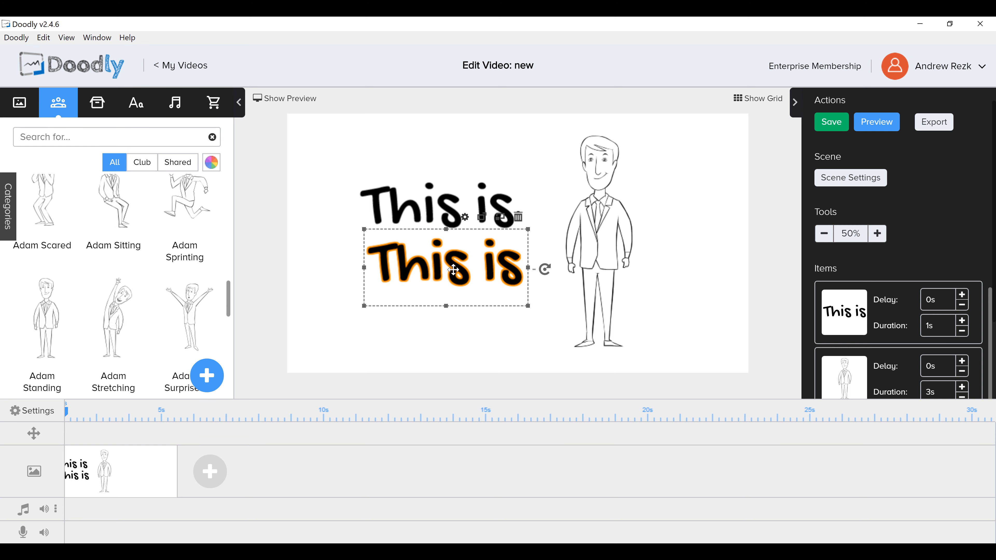
Change the lower "This is" text to the character's first name as used in the sample video
double_click(454, 270)
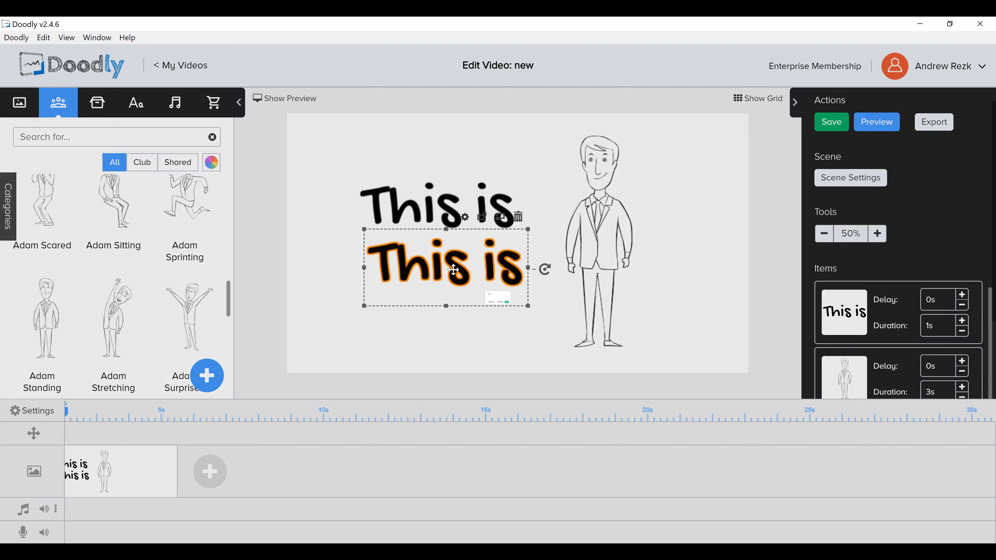
triple_click(407, 270)
text(David)
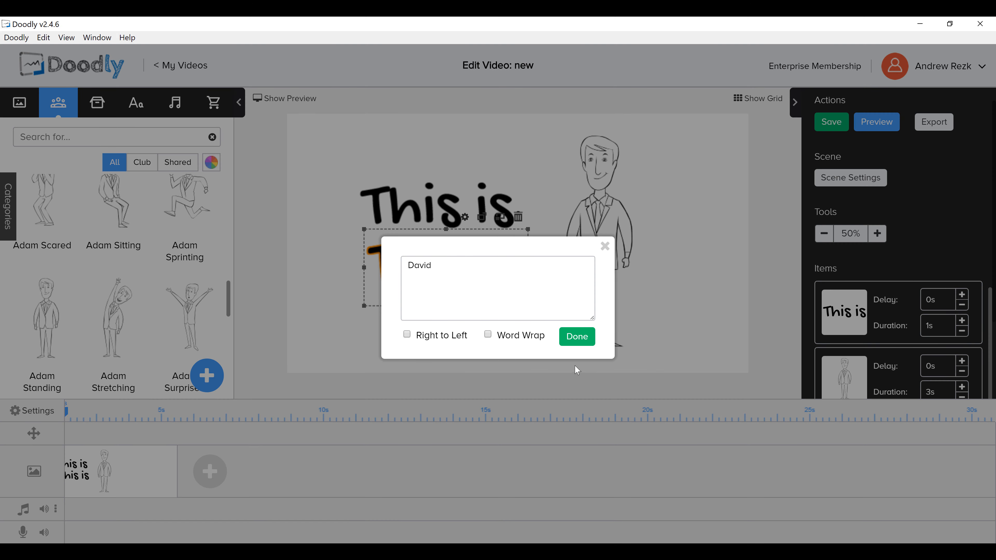
click(576, 337)
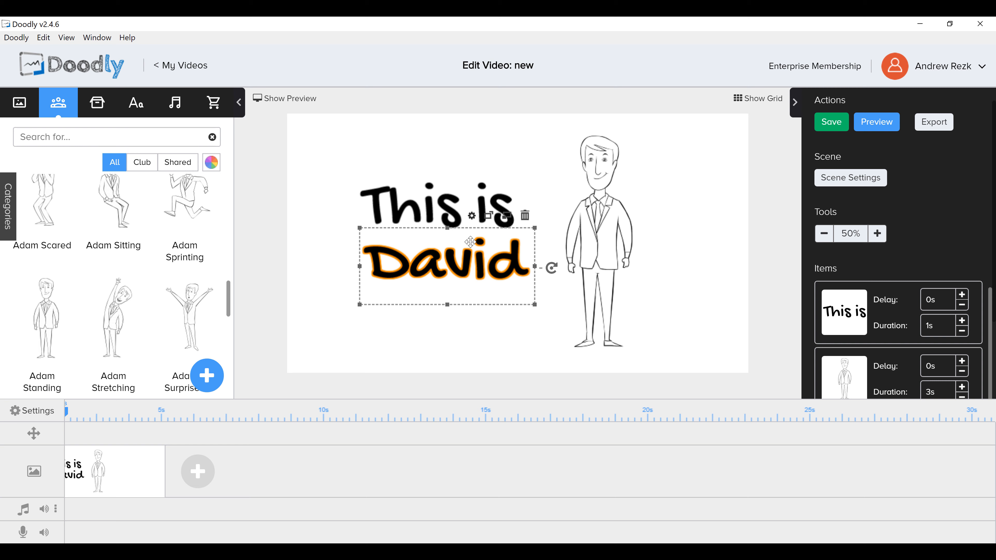
Set the color of the name text to red, FF0000, in its asset settings and apply it
click(472, 216)
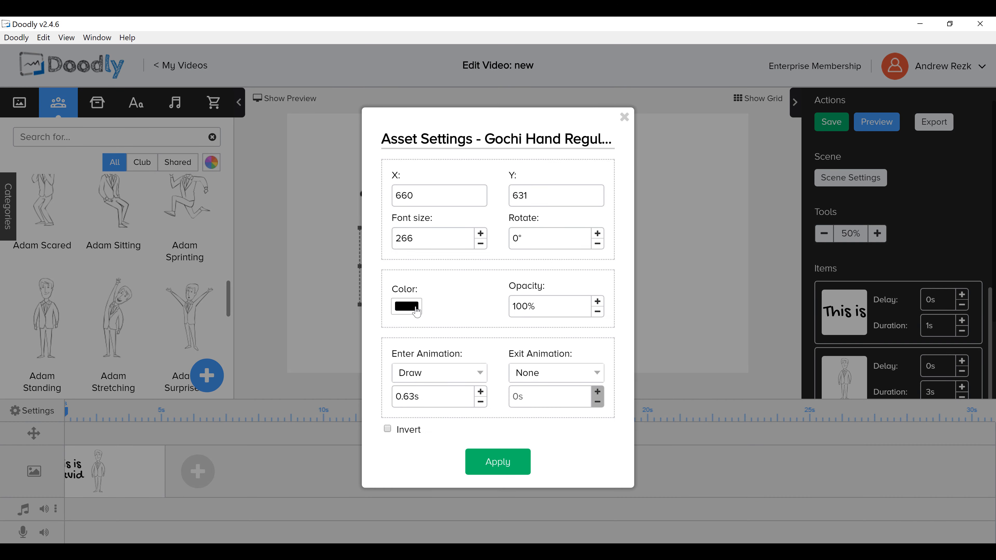
click(407, 306)
drag(521, 356, 530, 321)
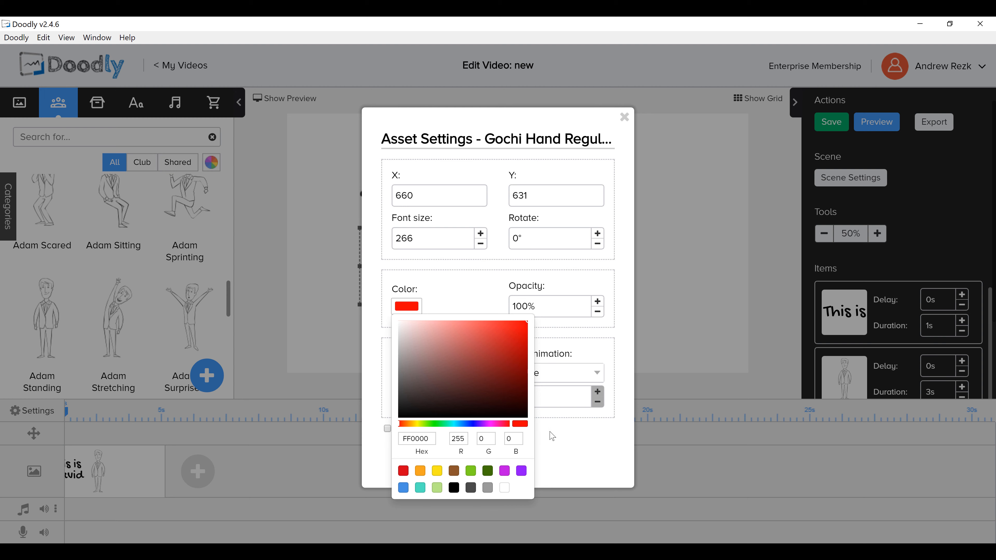
click(553, 439)
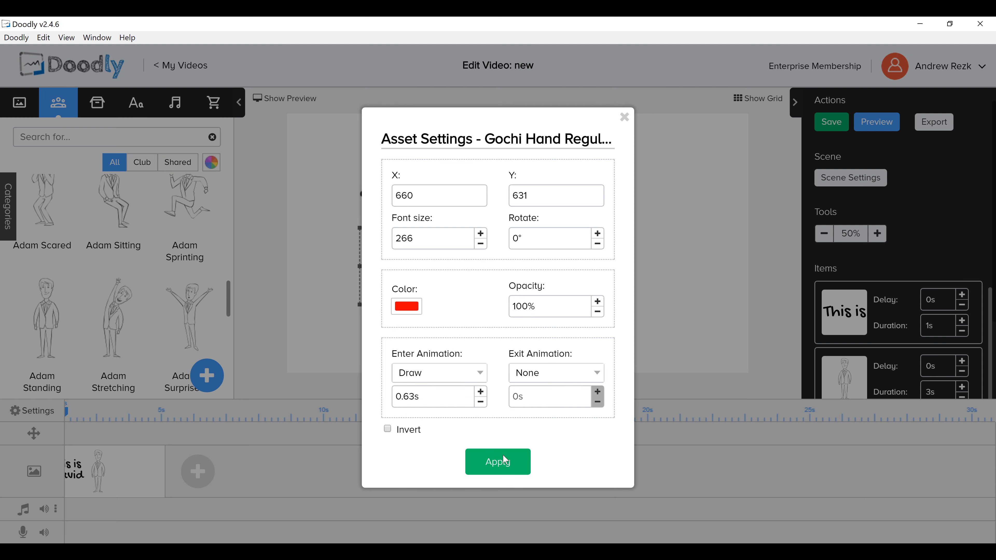
click(504, 463)
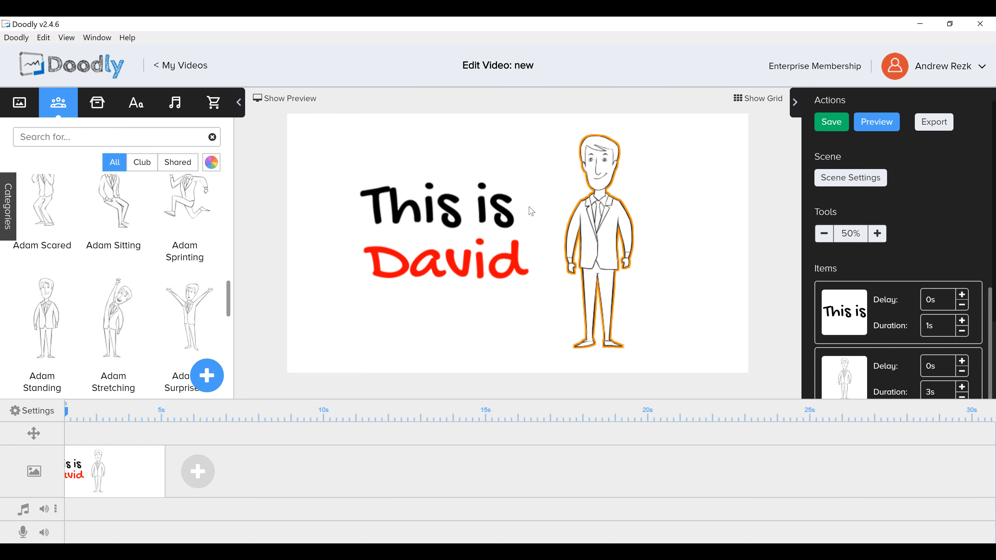
Play the full video preview and close it, then show the preview beside the canvas and hide it again
click(867, 130)
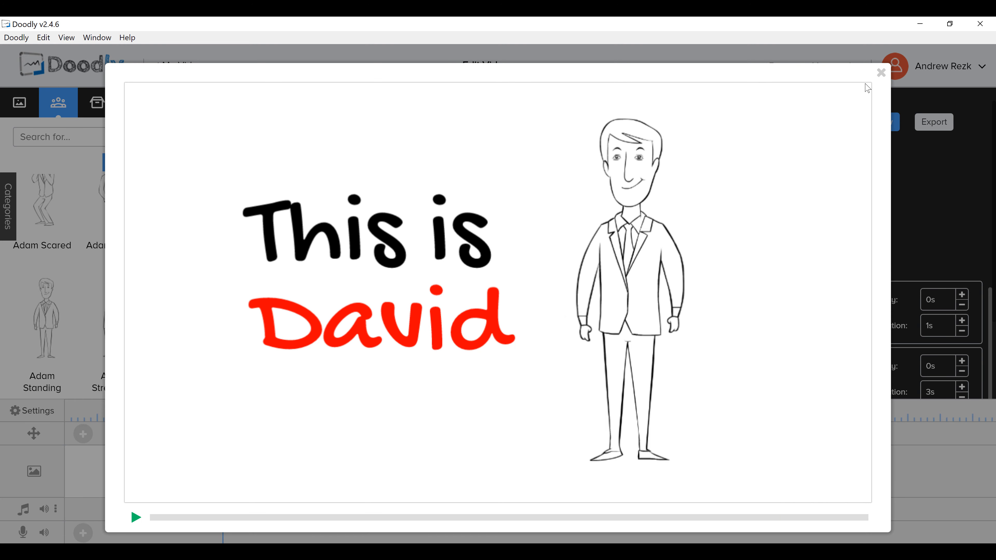
click(880, 73)
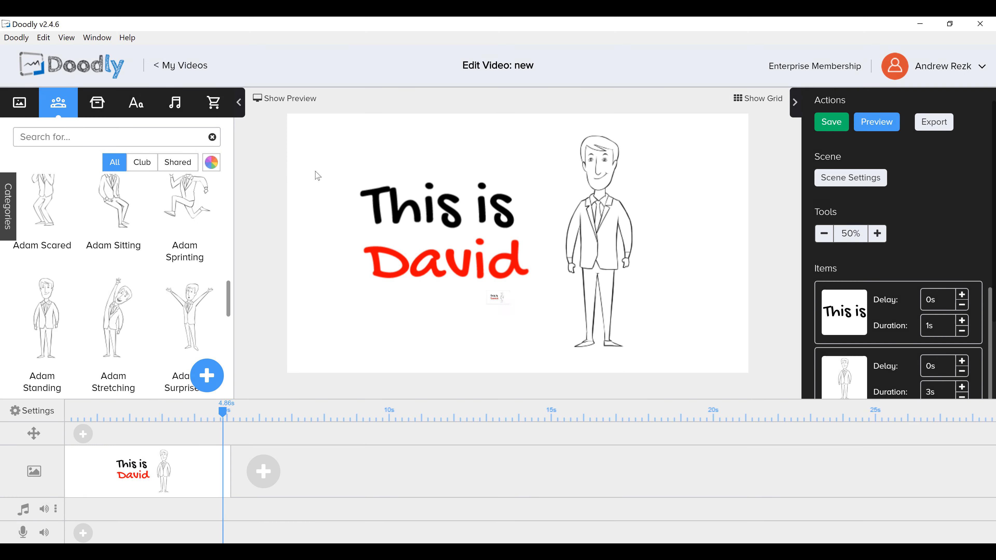
click(279, 99)
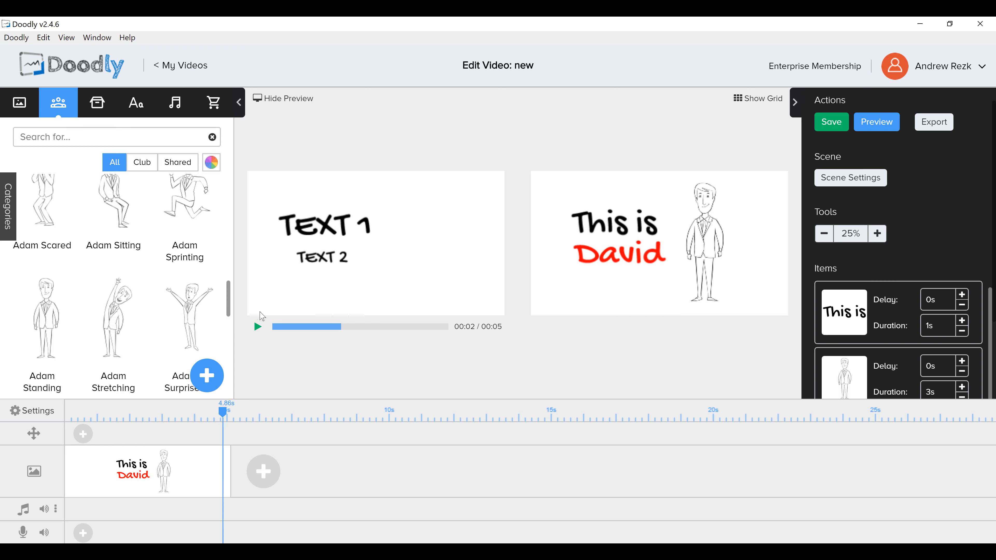
click(284, 99)
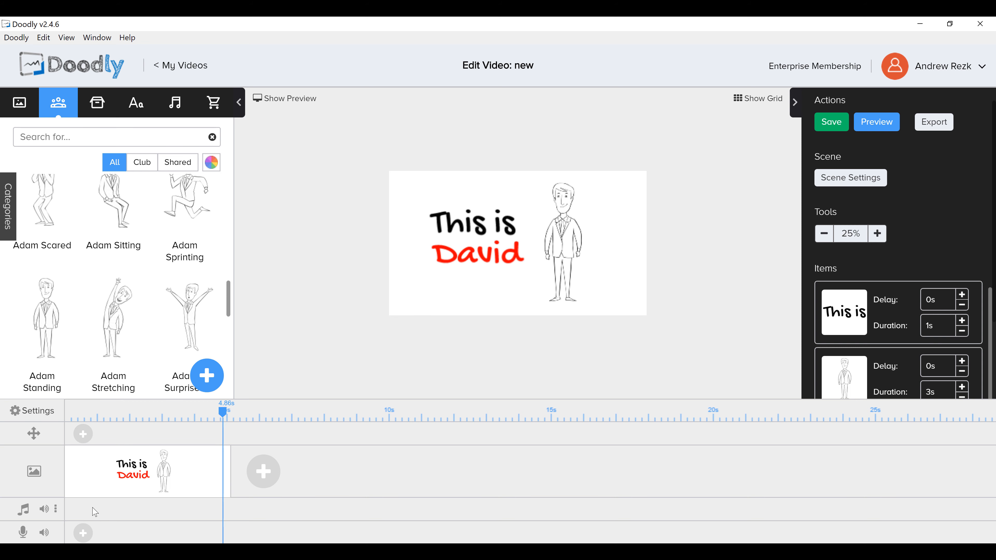
Switch to the media player and play a little more of the Sample video, then pause it
click(407, 549)
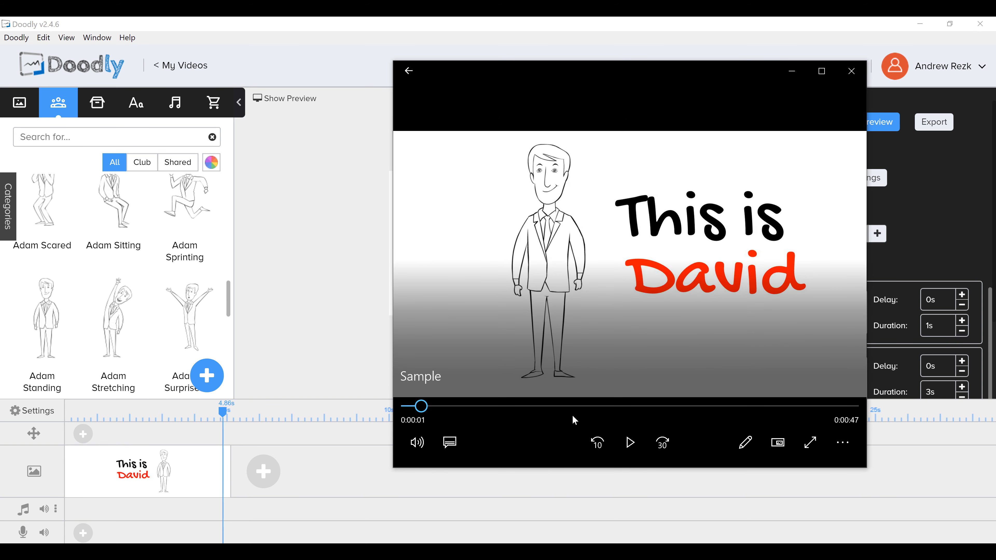
click(630, 444)
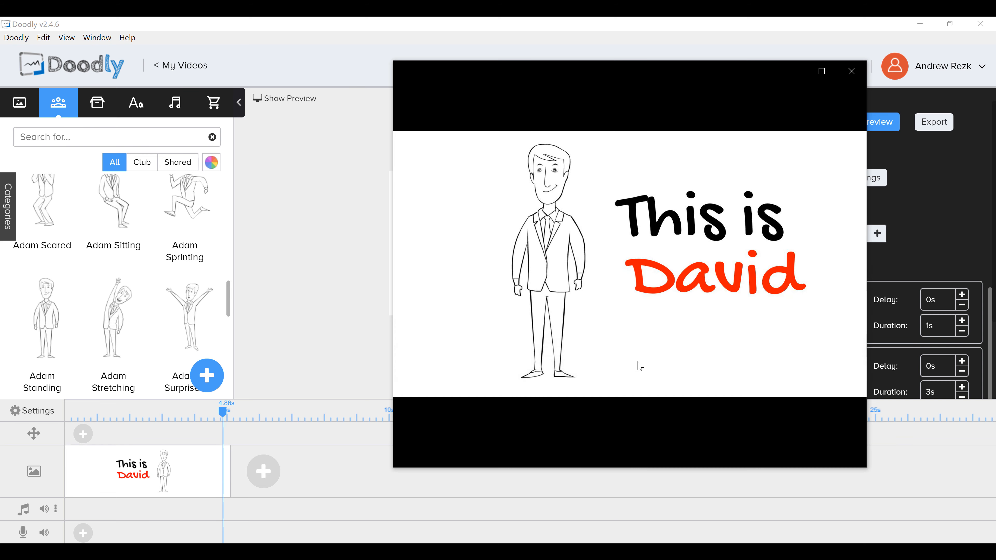
click(629, 443)
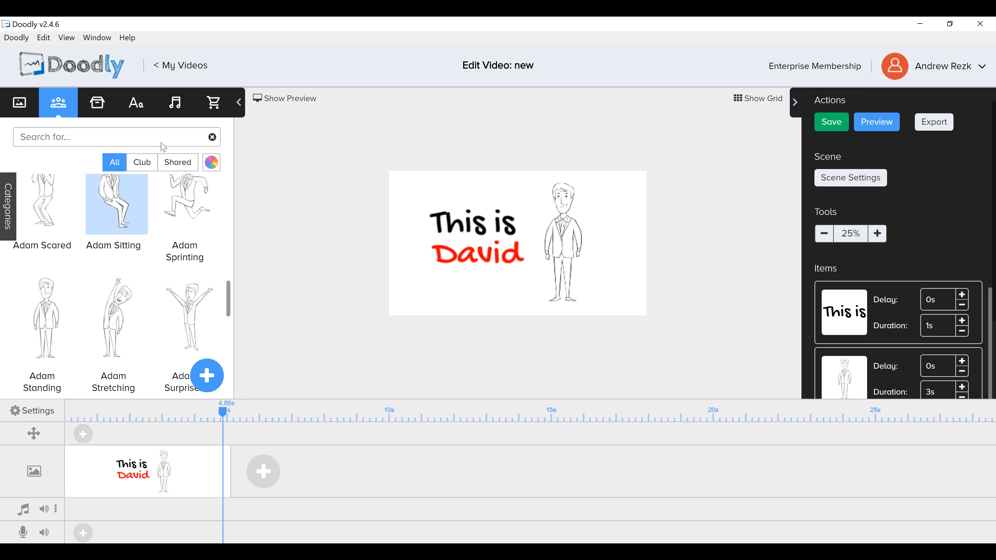
Add the "voice over" audio from My Library to the beginning of the timeline's music track
click(184, 105)
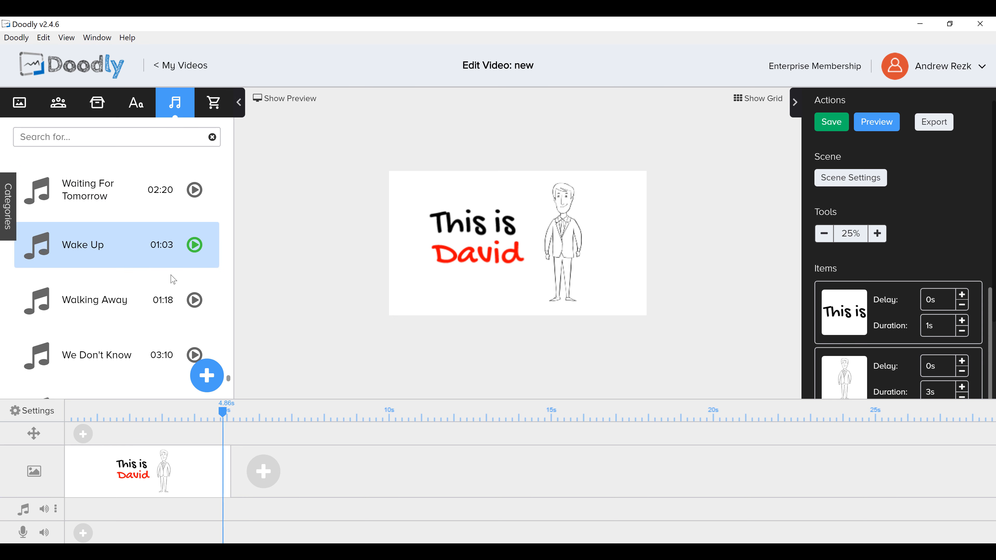
scroll(118, 196, down, 3)
scroll(53, 208, up, 6)
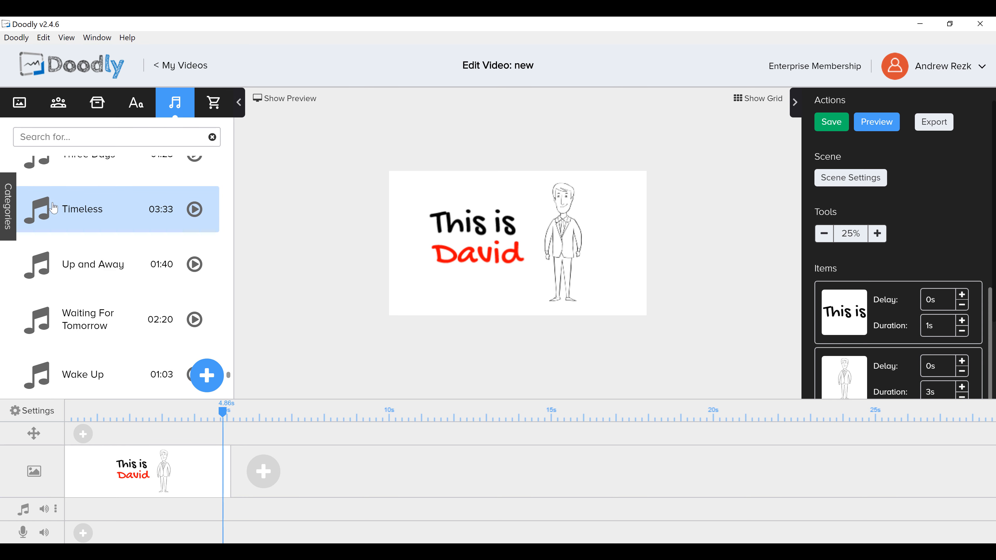
click(5, 198)
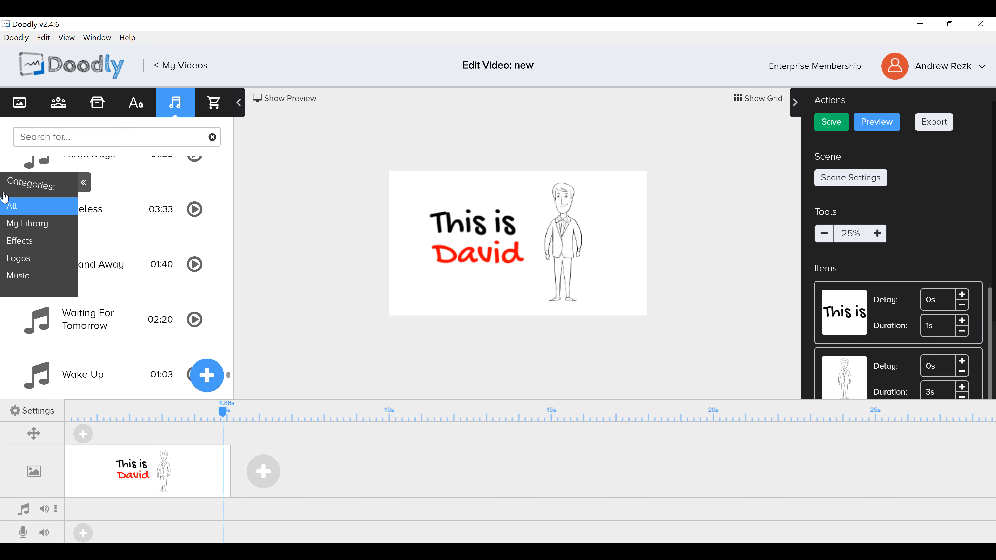
click(35, 224)
drag(76, 272, 99, 512)
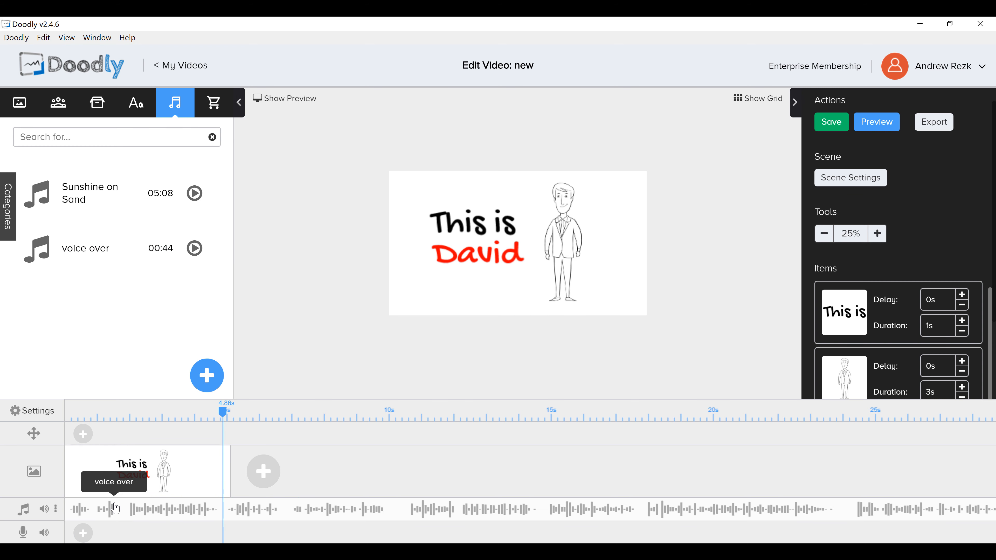
Add a second music track and place the "Sunshine on Sand" audio at its beginning
click(57, 509)
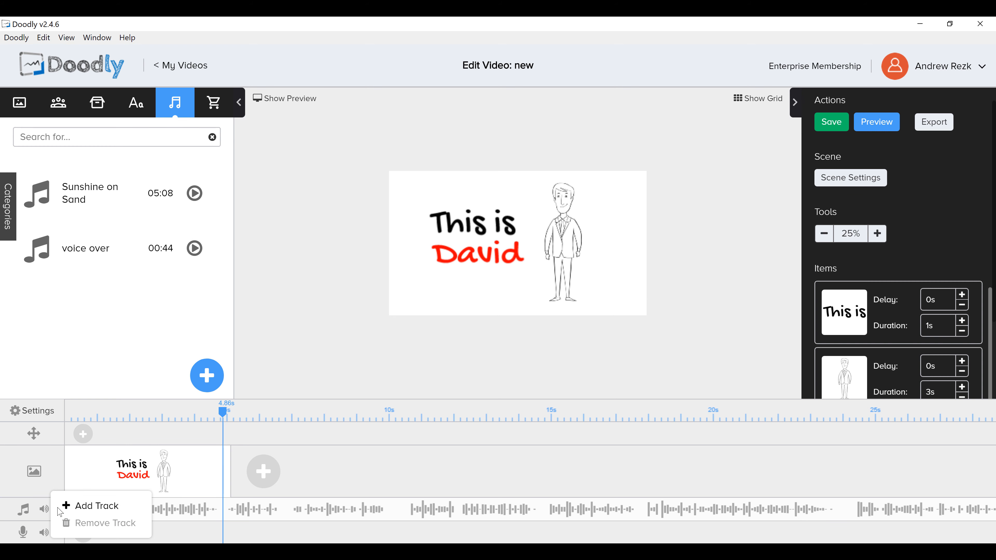
click(67, 509)
scroll(82, 510, down, 1)
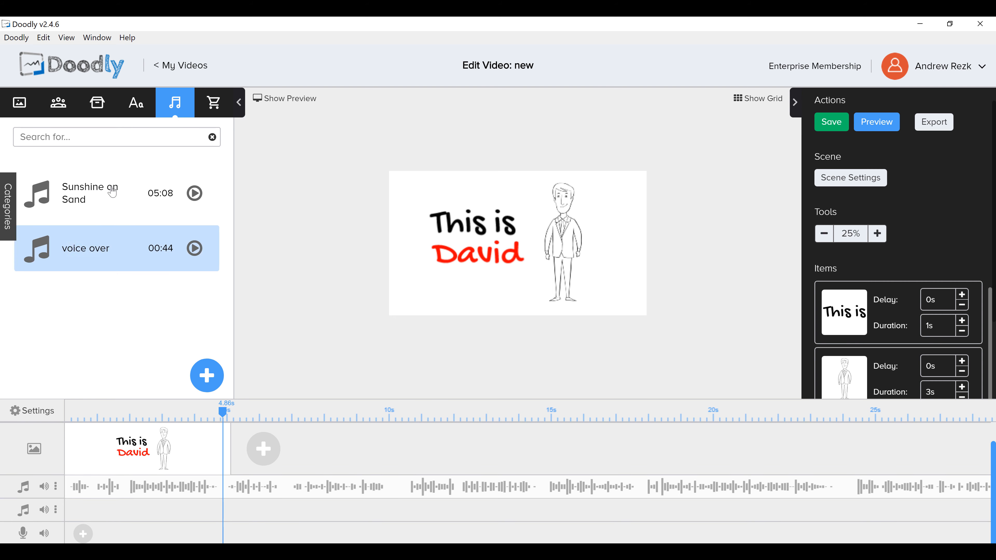
drag(82, 199, 97, 512)
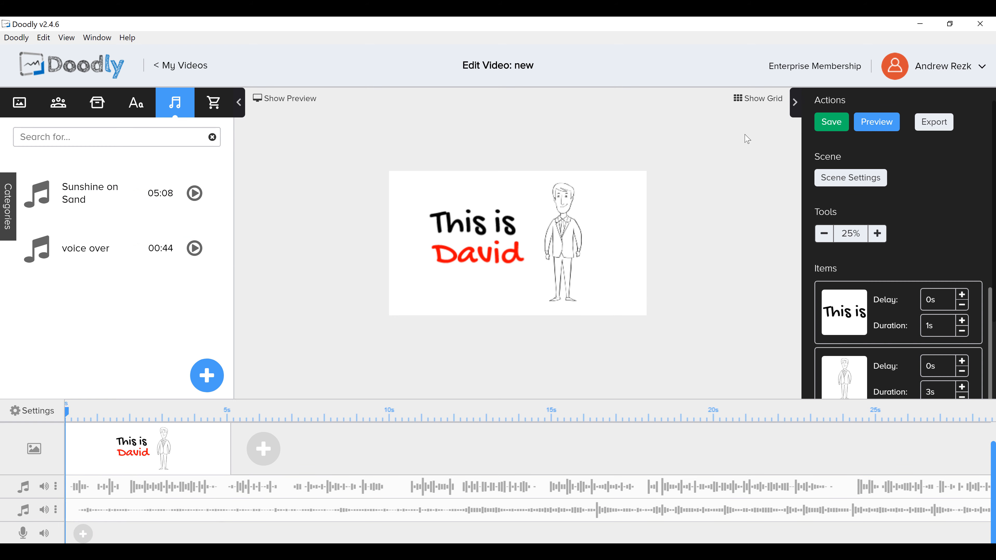
Preview the video with voice over and background music, pausing and closing it partway
click(862, 125)
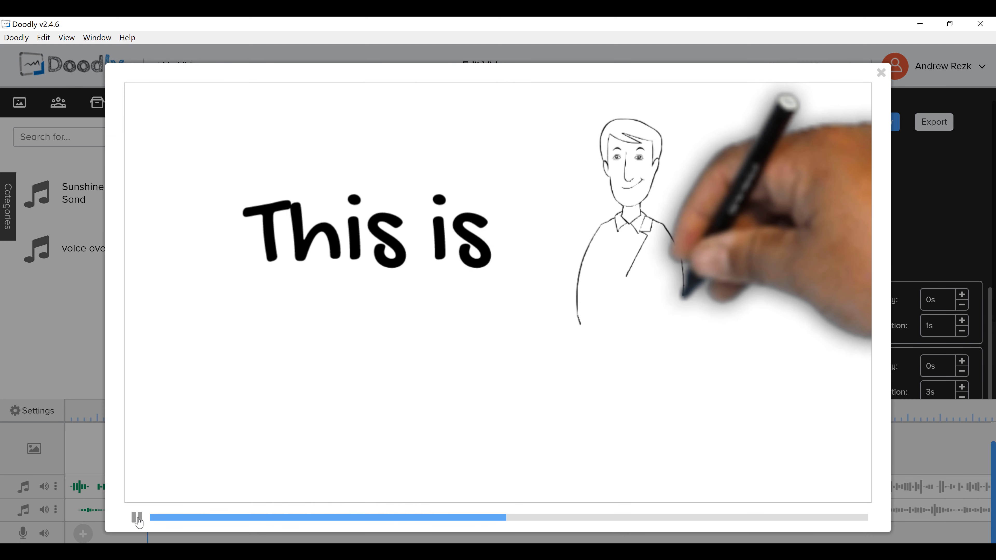
click(136, 518)
click(881, 74)
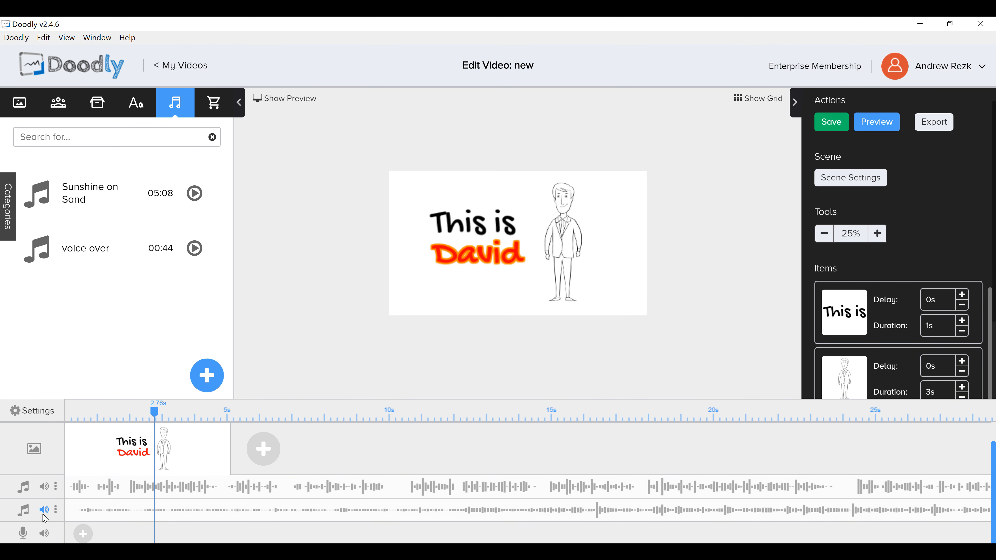
Lower the volume of the "Sunshine on Sand" track and preview the video to check the sound balance
mouse_move(43, 514)
mouse_move(45, 485)
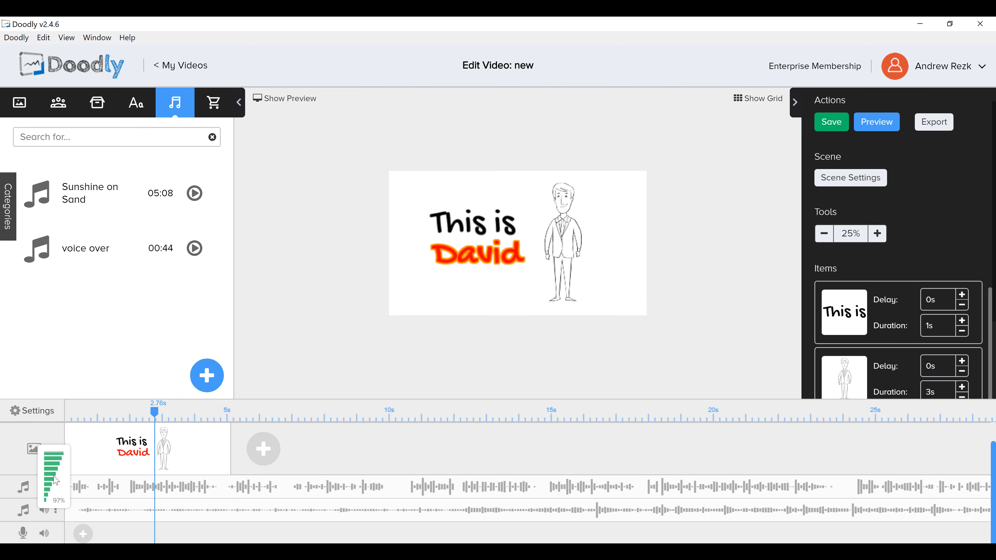
click(48, 495)
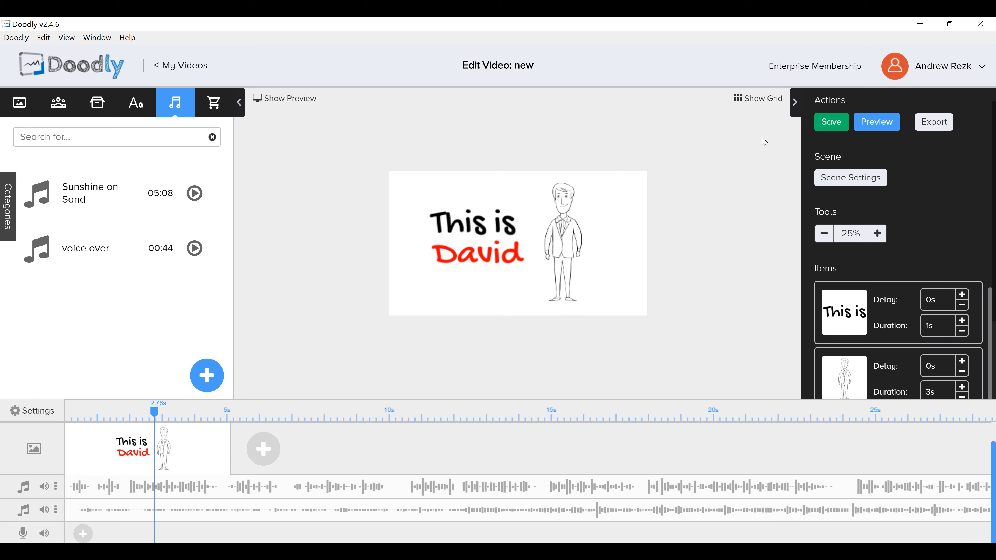
click(868, 131)
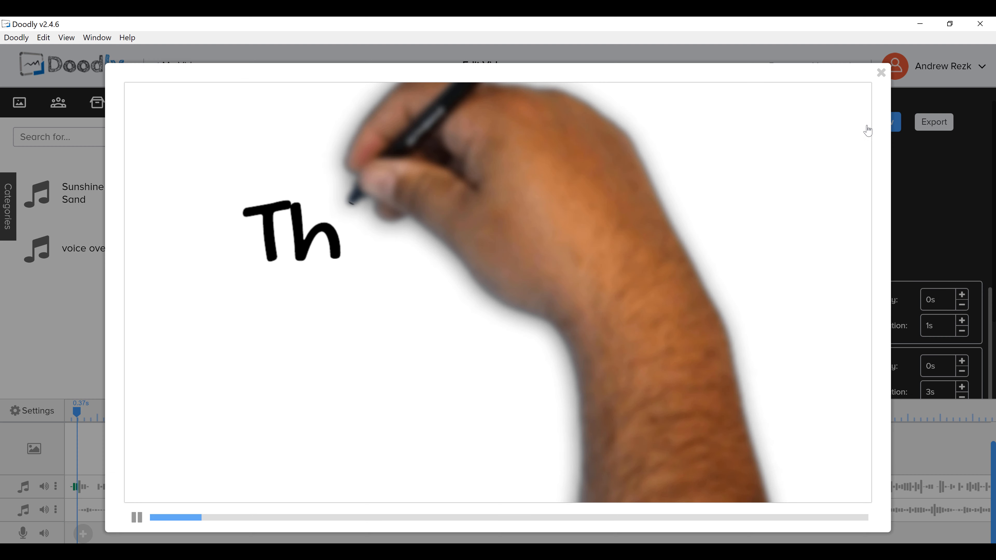
click(882, 75)
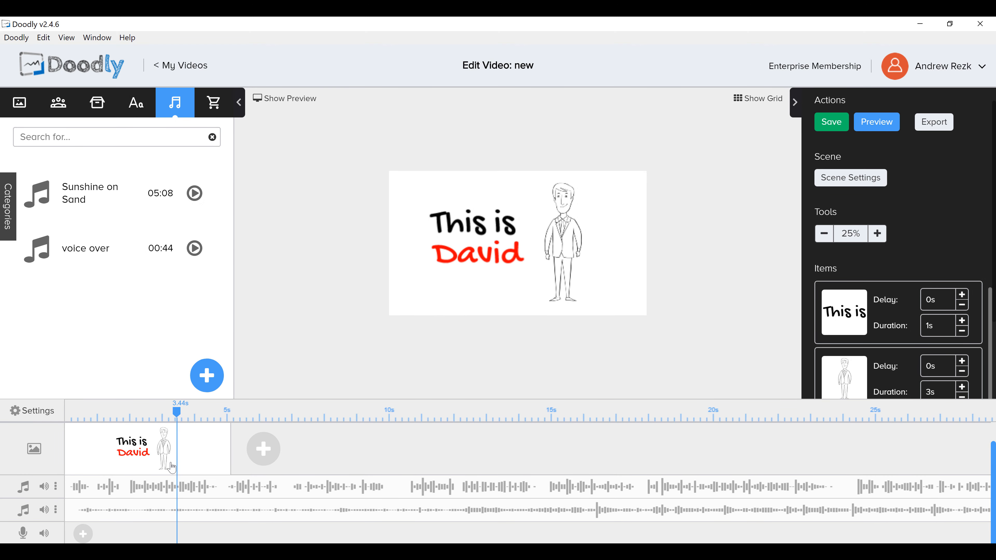
Shorten the first scene to about 1.9 s to match the opening phrase of the voice over, and preview it
drag(231, 451, 131, 496)
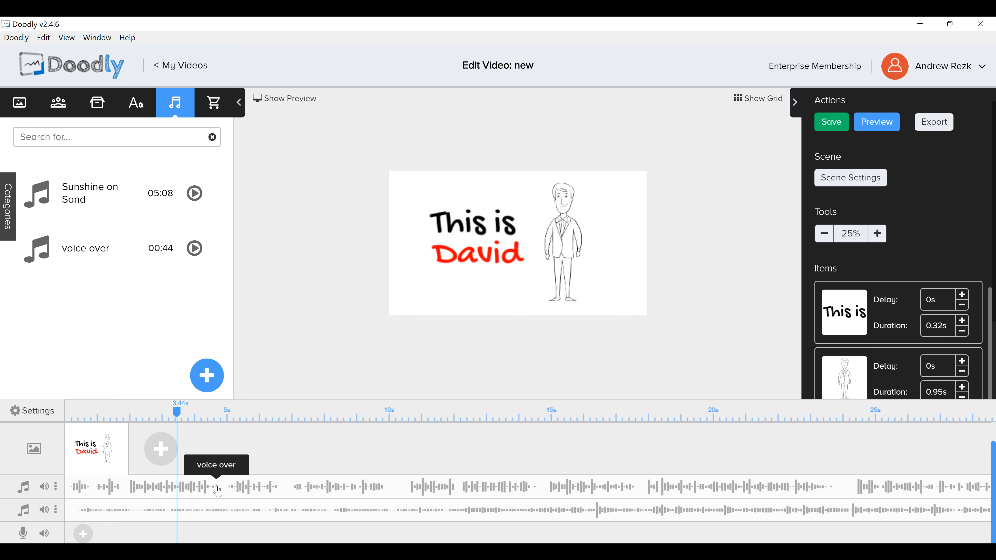
drag(128, 454, 126, 452)
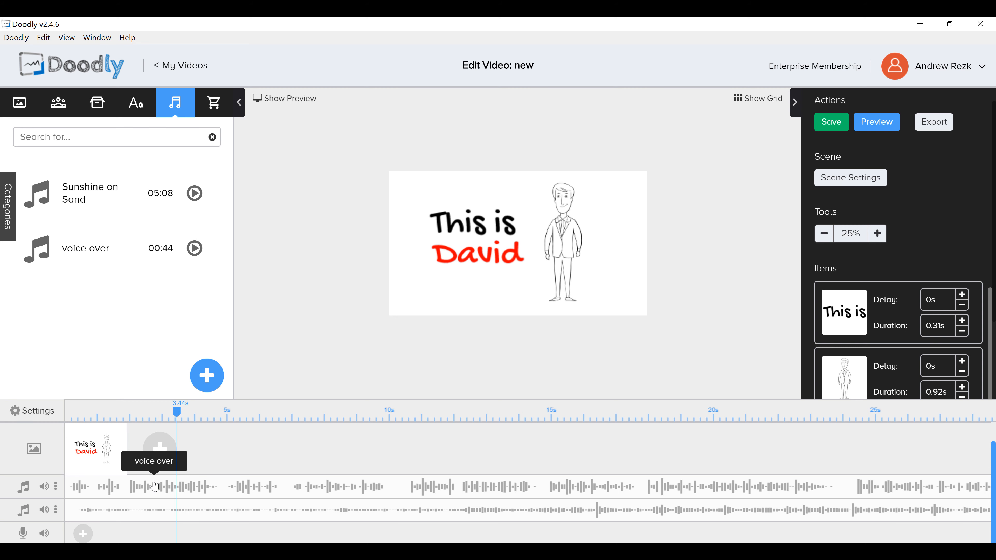
click(870, 134)
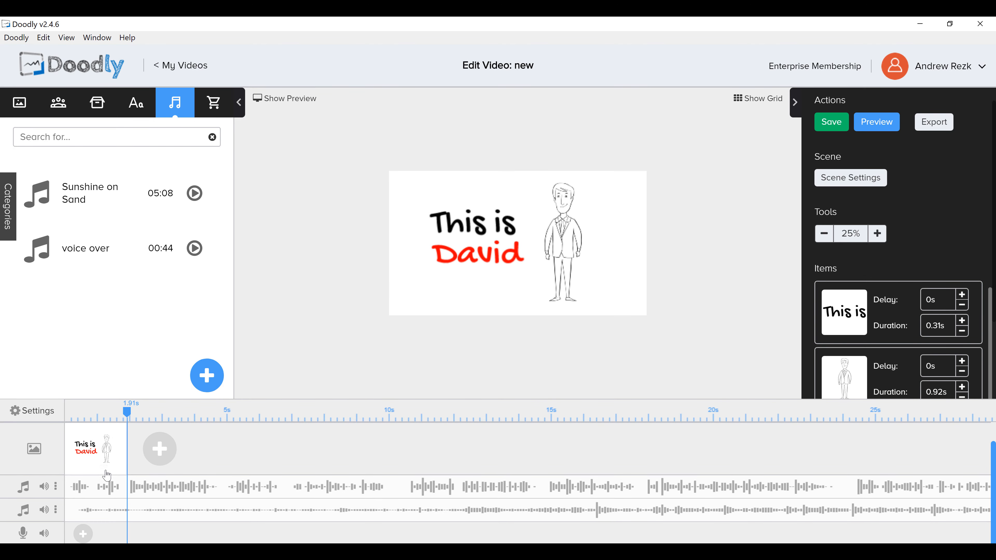
Add a blank second scene, then play the Sample video in the media player up to its second scene and return to Doodly
click(165, 455)
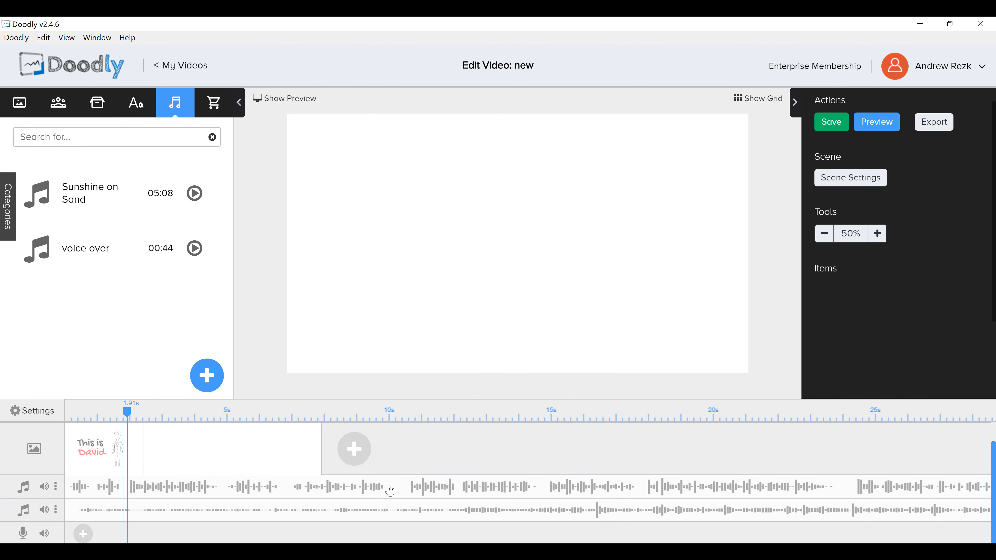
key(alt+Tab)
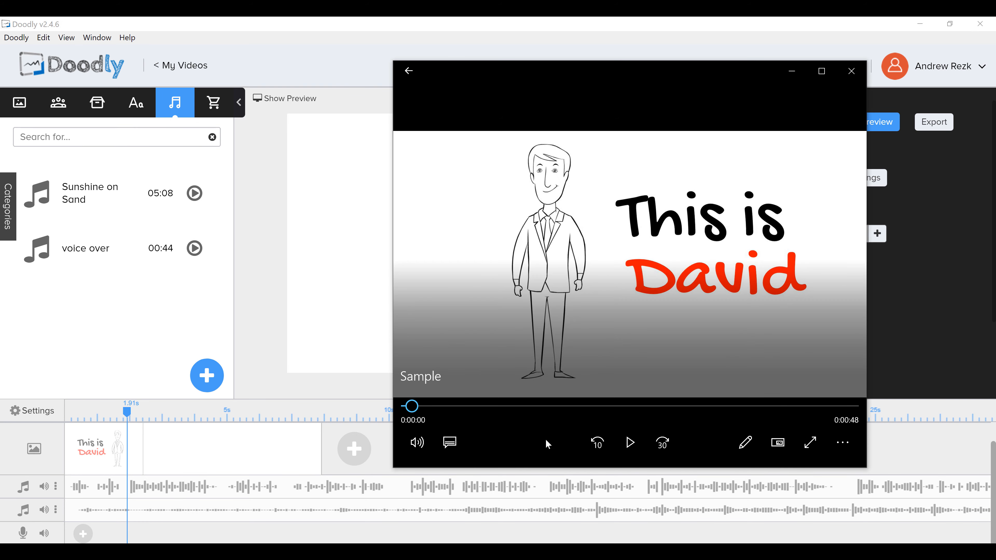
click(633, 442)
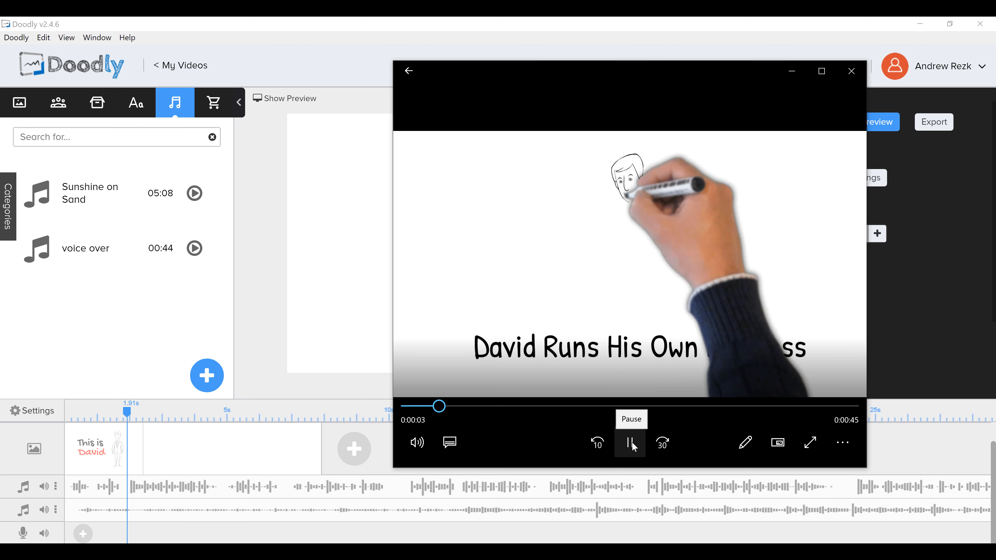
click(632, 443)
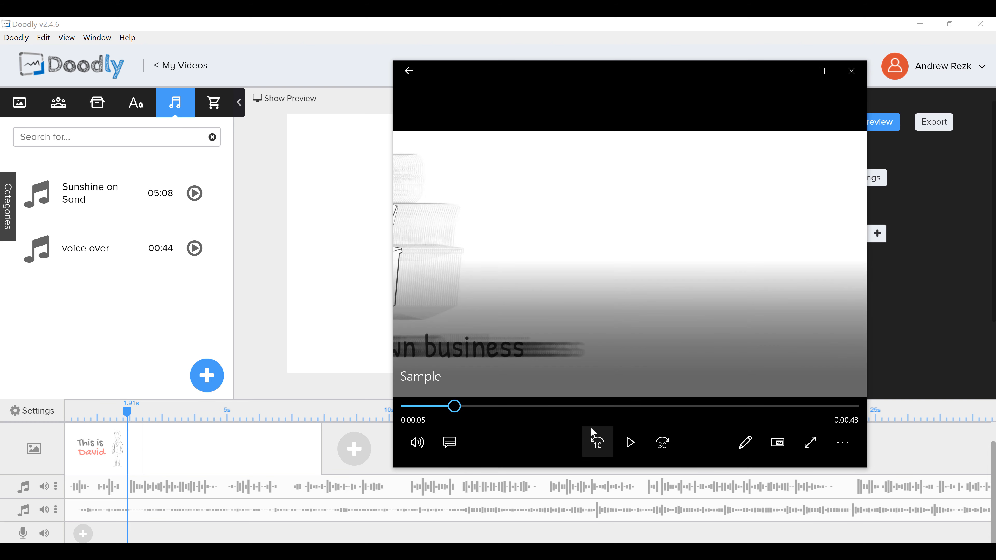
click(445, 406)
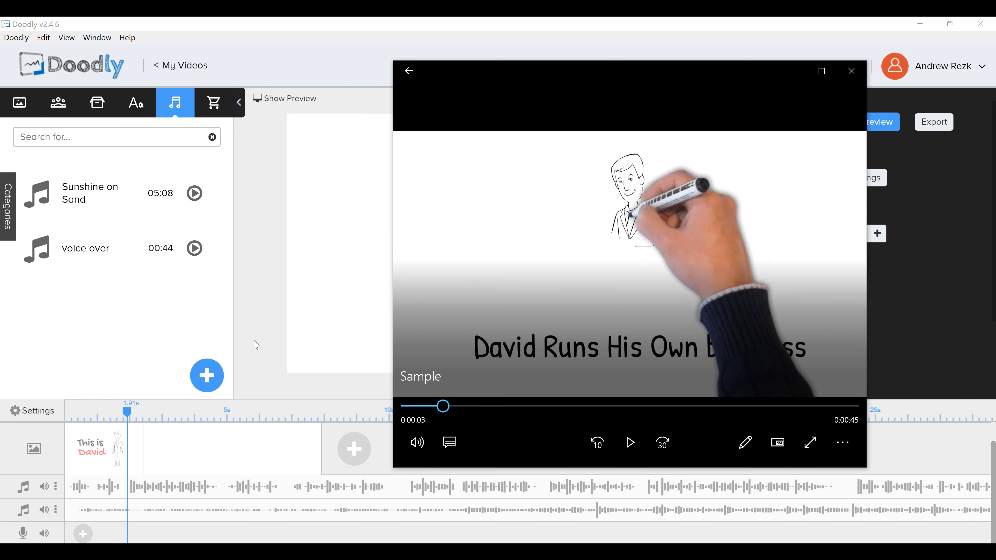
click(261, 283)
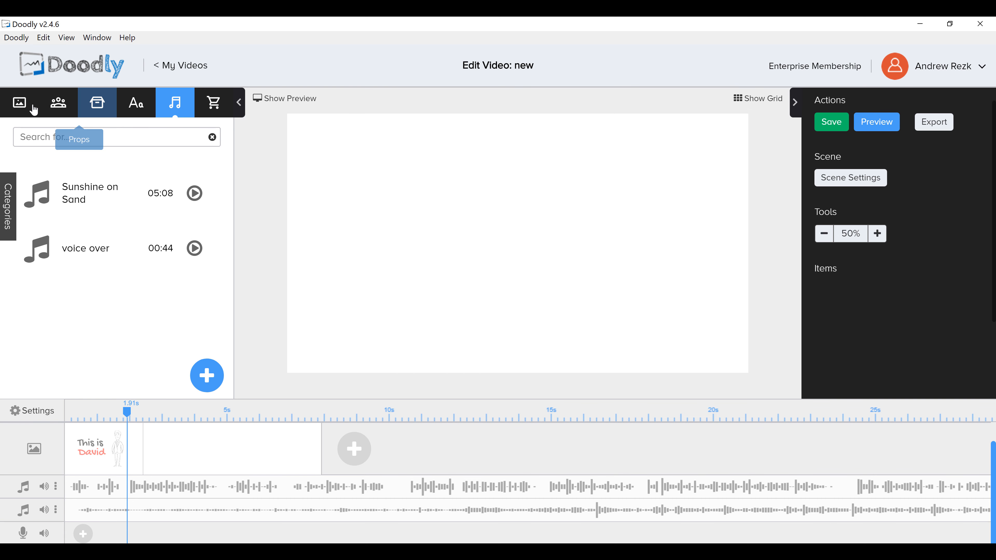
click(11, 103)
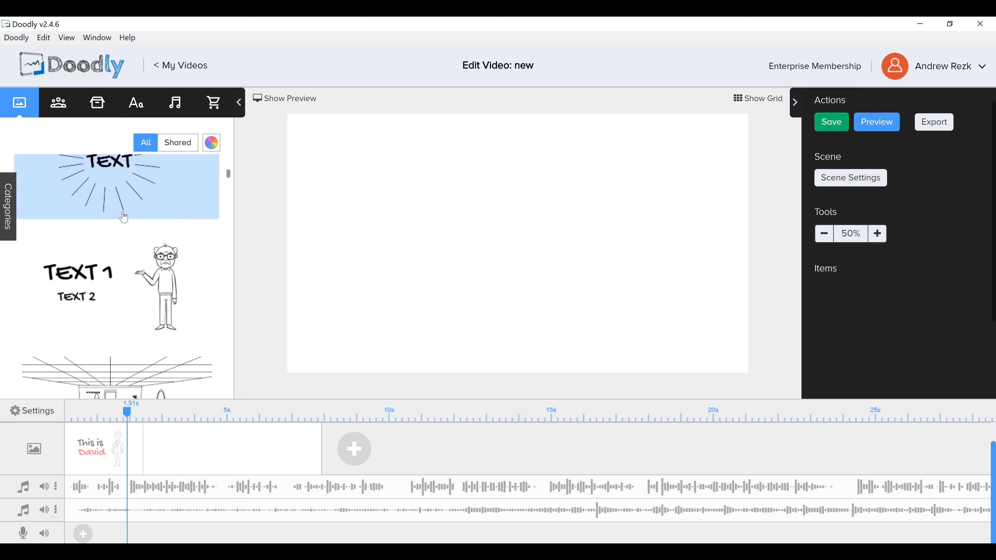
scroll(140, 271, down, 2)
scroll(140, 271, up, 3)
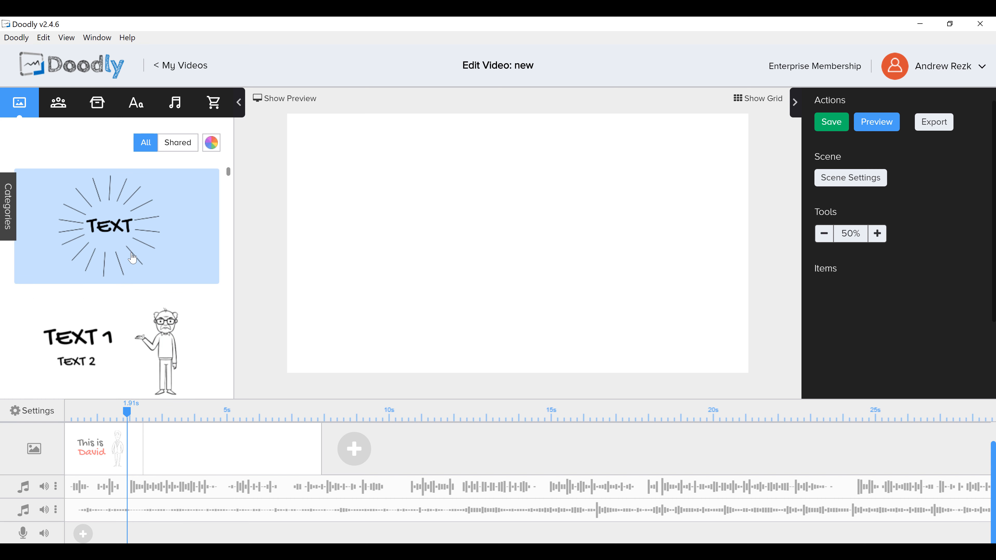
Add a Patrick Hand Regular text to the blank scene with the character's first name followed by "Runs His Own business"
click(145, 101)
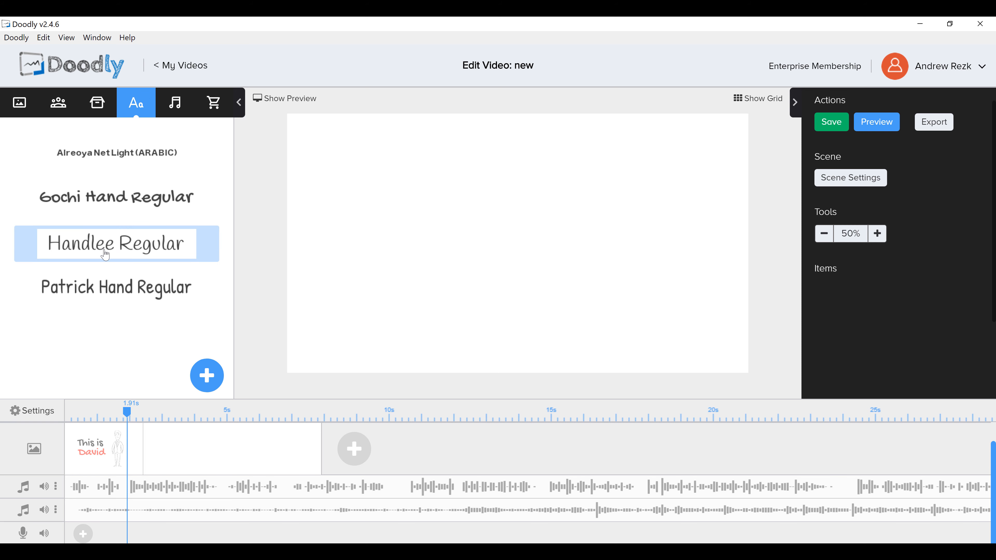
drag(100, 280, 419, 201)
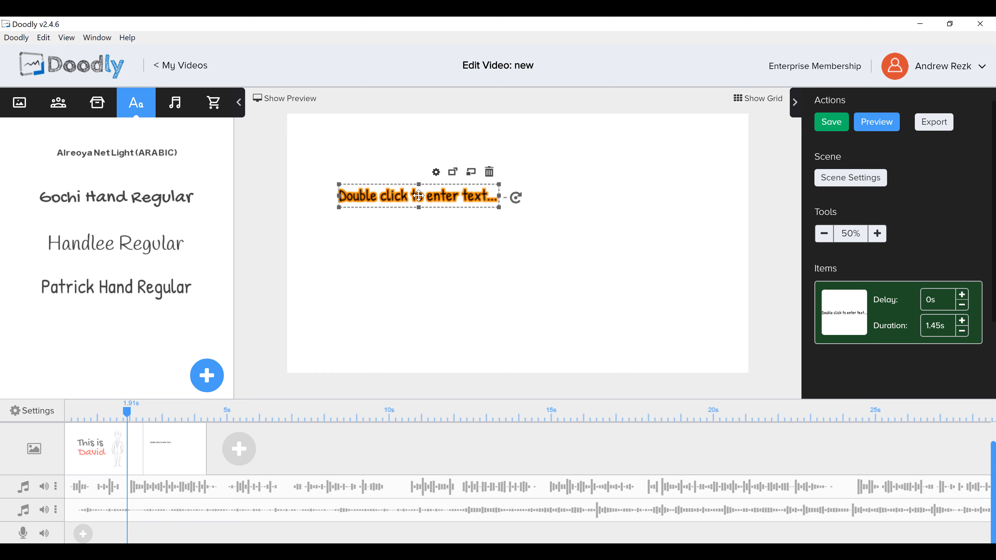
double_click(419, 195)
drag(529, 281, 408, 278)
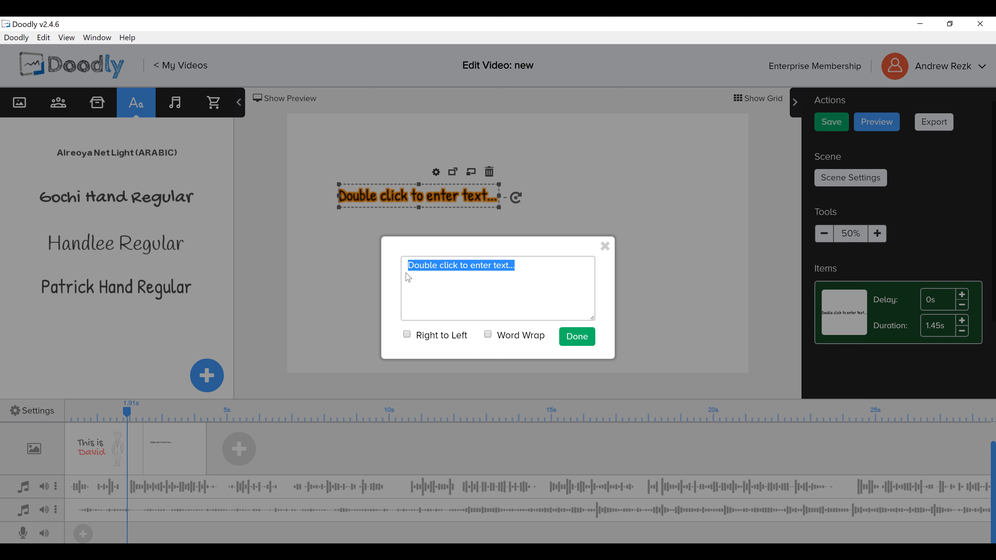
text(DAvid Runs His Own business)
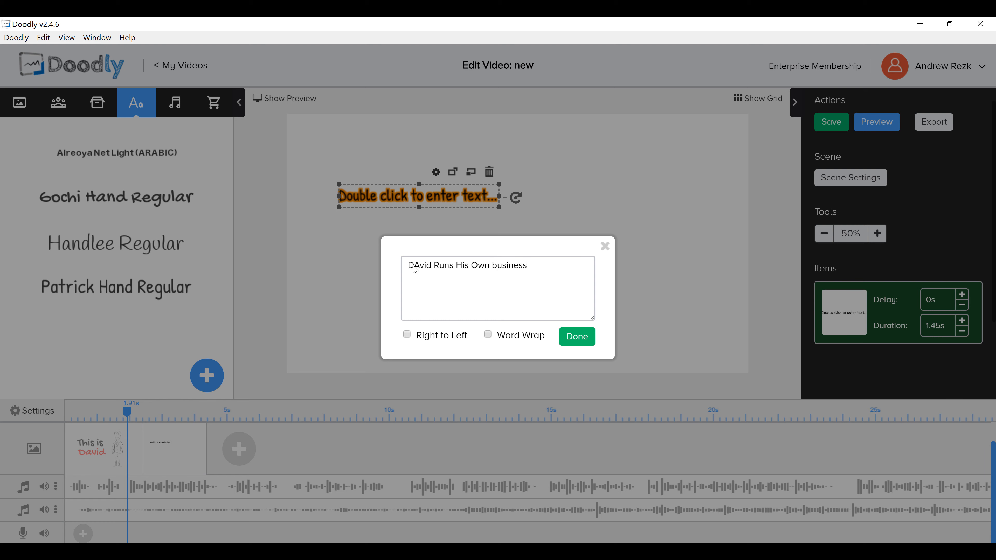
text(a)
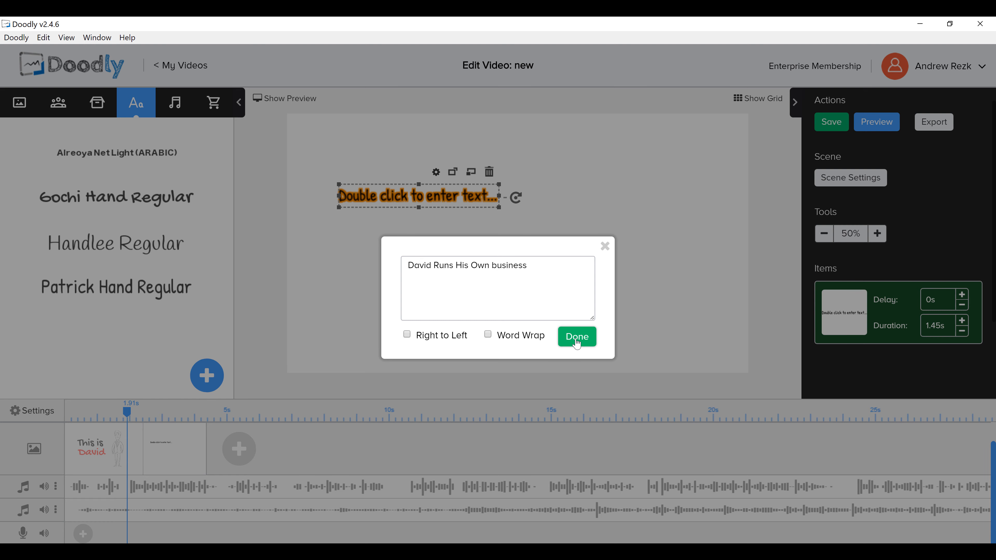
click(576, 344)
Enlarge the new text and move it to the lower middle of the second scene
drag(500, 207, 551, 276)
drag(516, 212, 571, 312)
drag(613, 285, 640, 283)
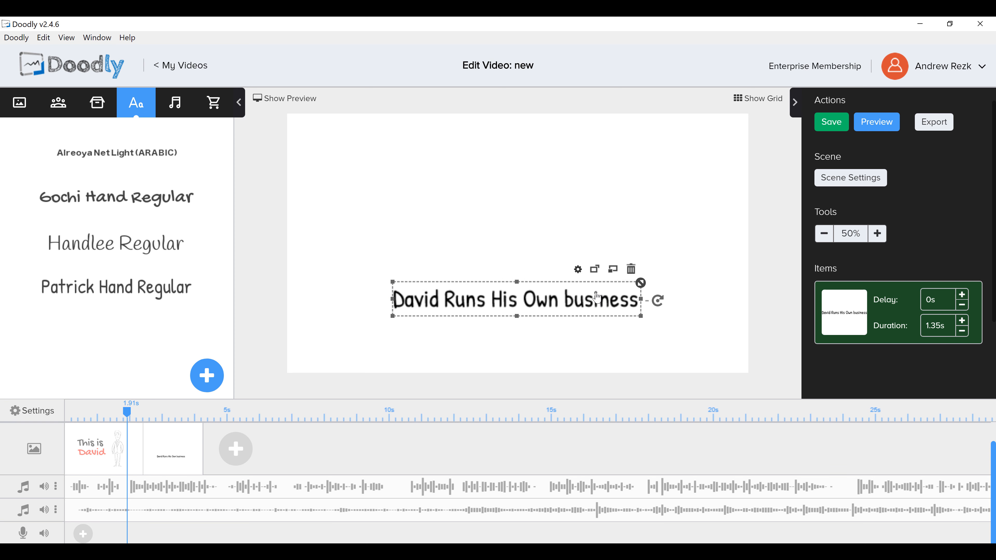
click(473, 218)
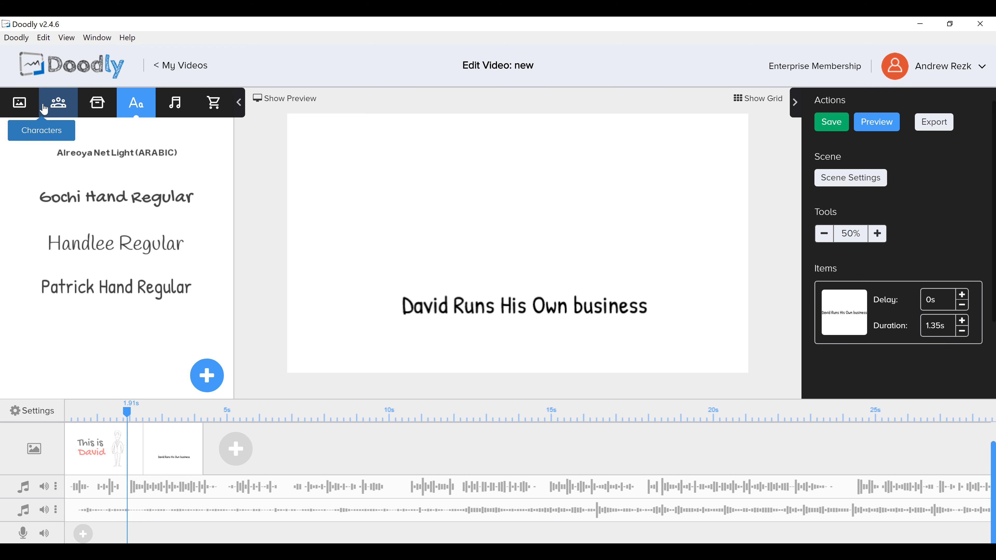
Place the Adam character sitting at a desk with a laptop above the text in the second scene
click(53, 112)
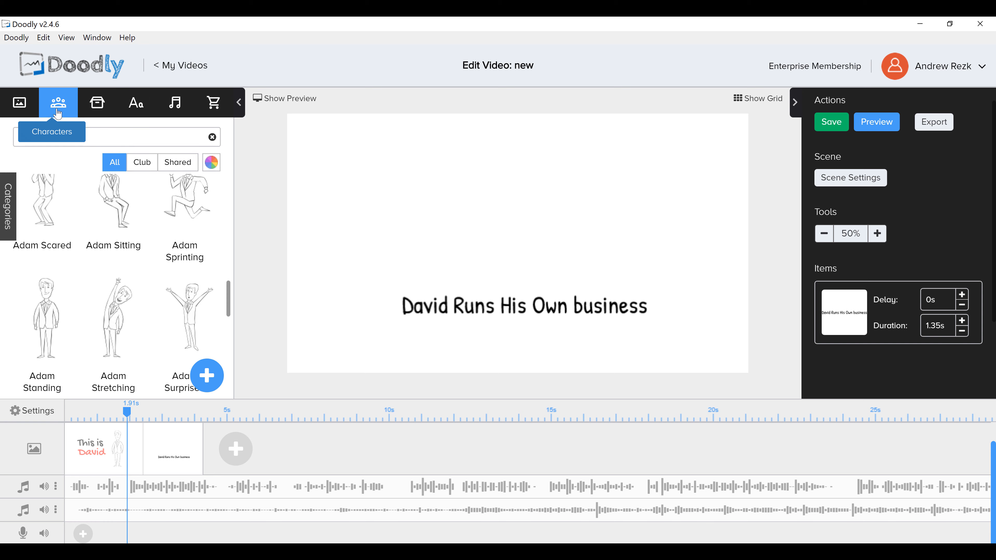
scroll(142, 269, down, 3)
scroll(142, 271, down, 3)
scroll(147, 279, up, 5)
scroll(155, 289, down, 2)
scroll(155, 290, up, 1)
drag(187, 320, 491, 193)
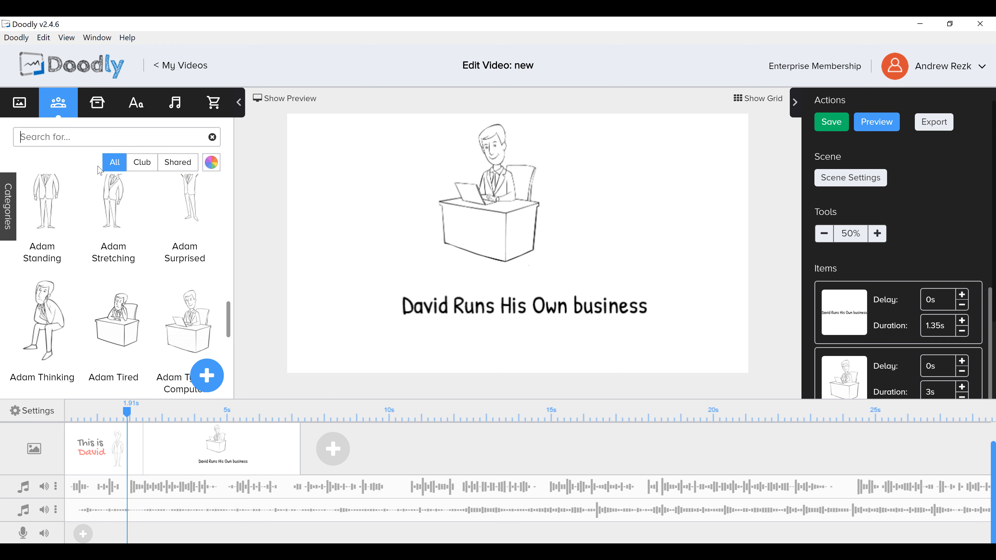
Browse the Business category of the character library and search it for "office"
scroll(139, 308, down, 3)
scroll(147, 296, down, 1)
click(12, 204)
click(24, 206)
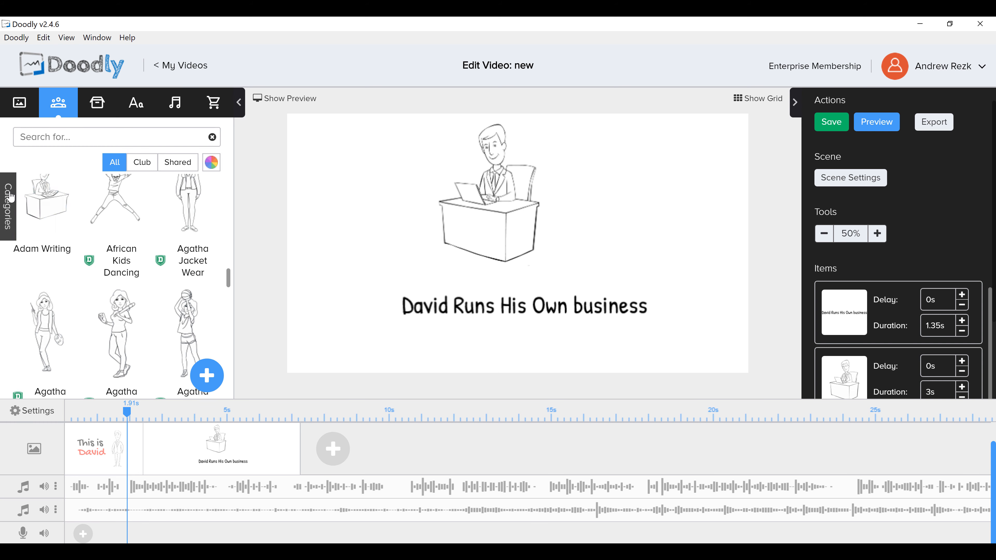
click(9, 195)
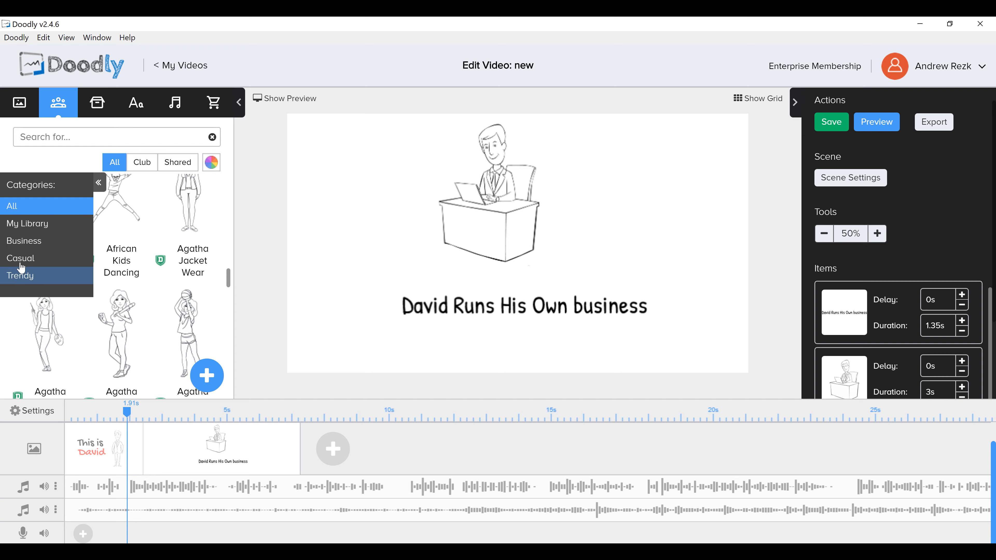
click(41, 242)
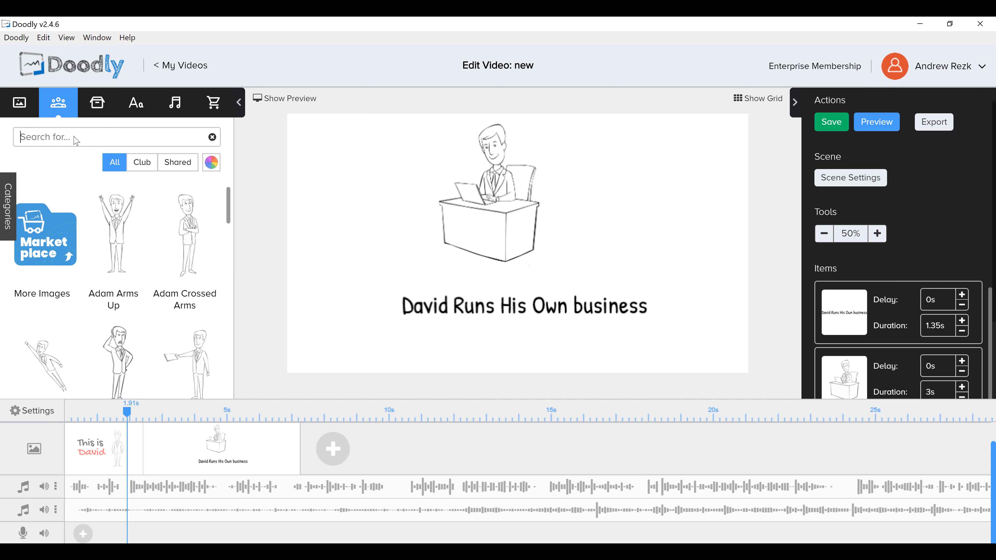
text(office)
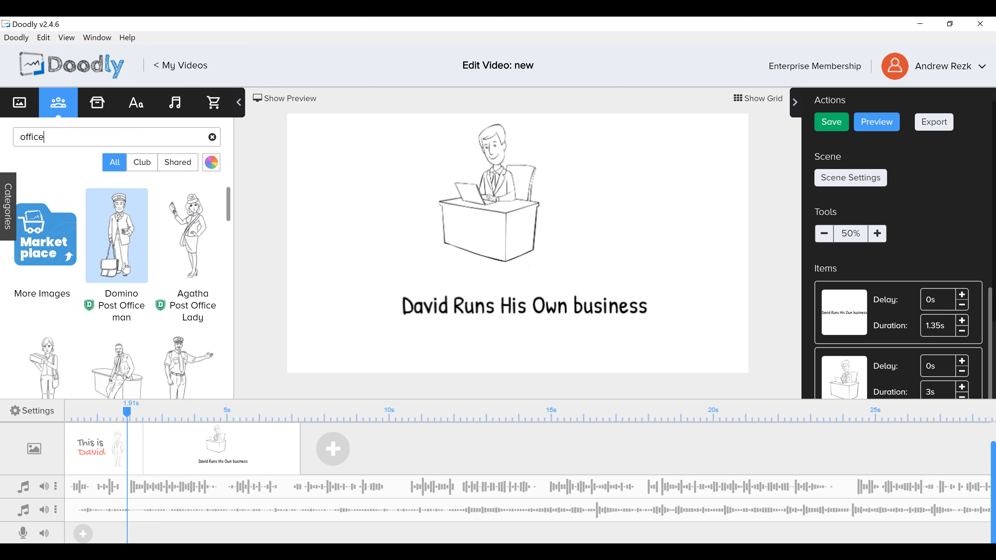
scroll(143, 281, down, 6)
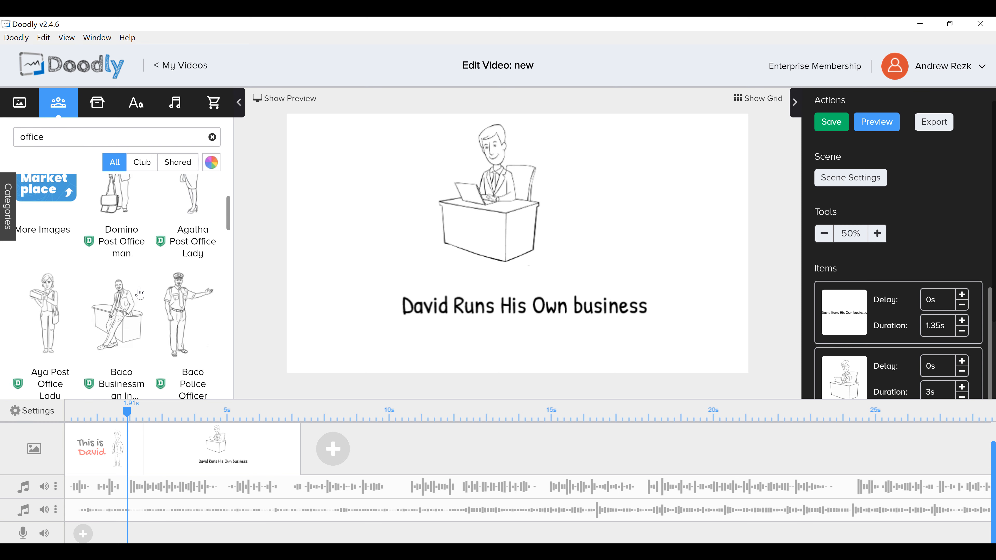
scroll(144, 280, down, 10)
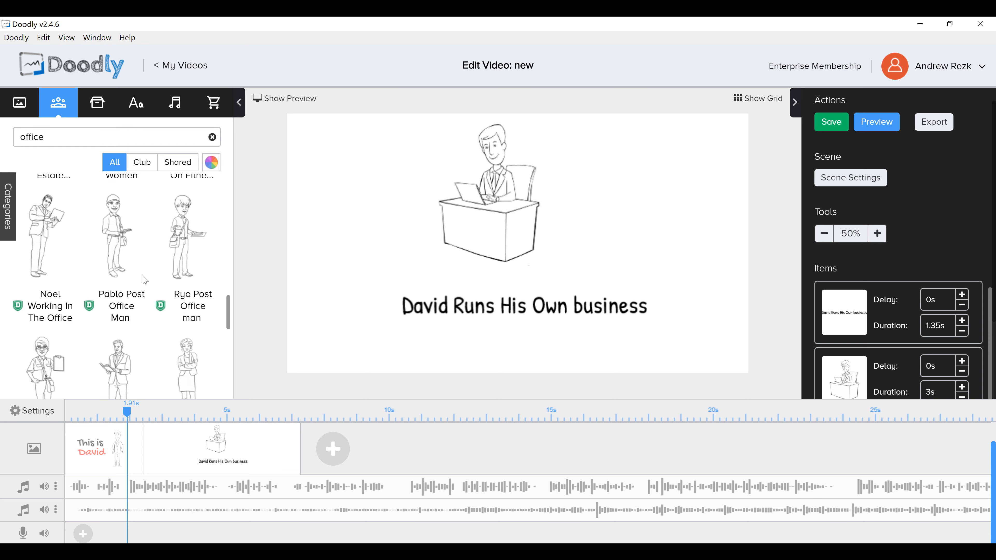
scroll(144, 280, down, 16)
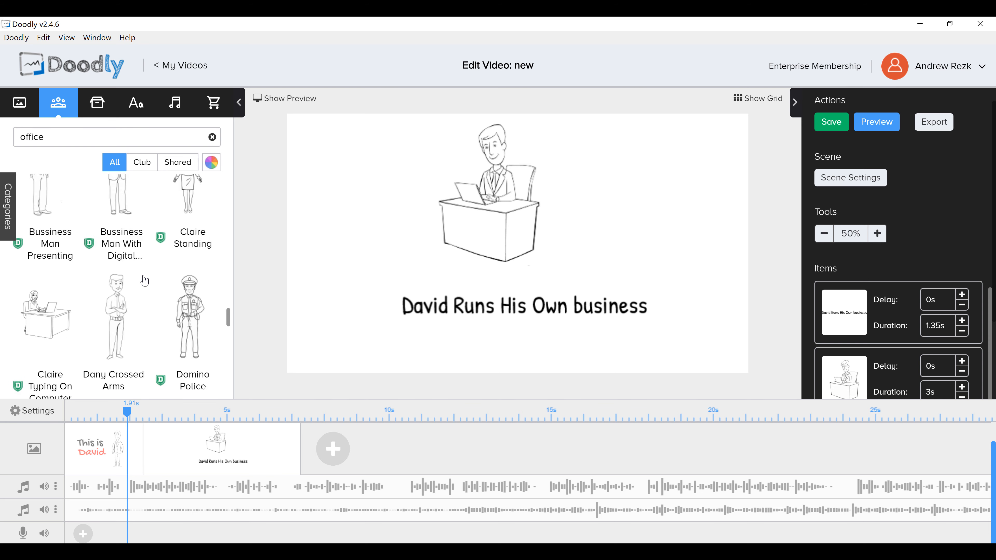
scroll(145, 280, up, 4)
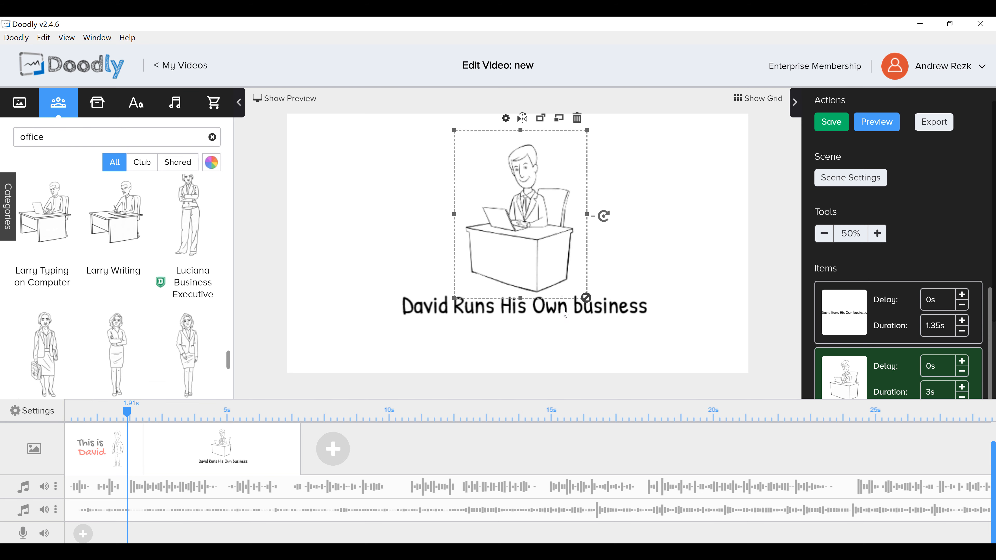
Move the text slightly lower beneath the desk character in the second scene and compare the layout with the Sample video
drag(562, 313, 567, 325)
key(alt+Tab)
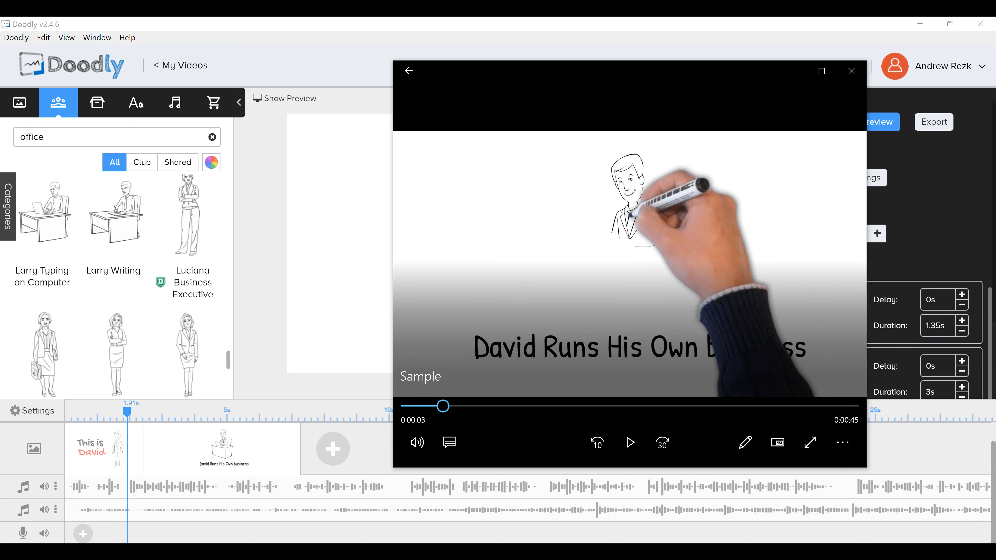
key(alt+Tab)
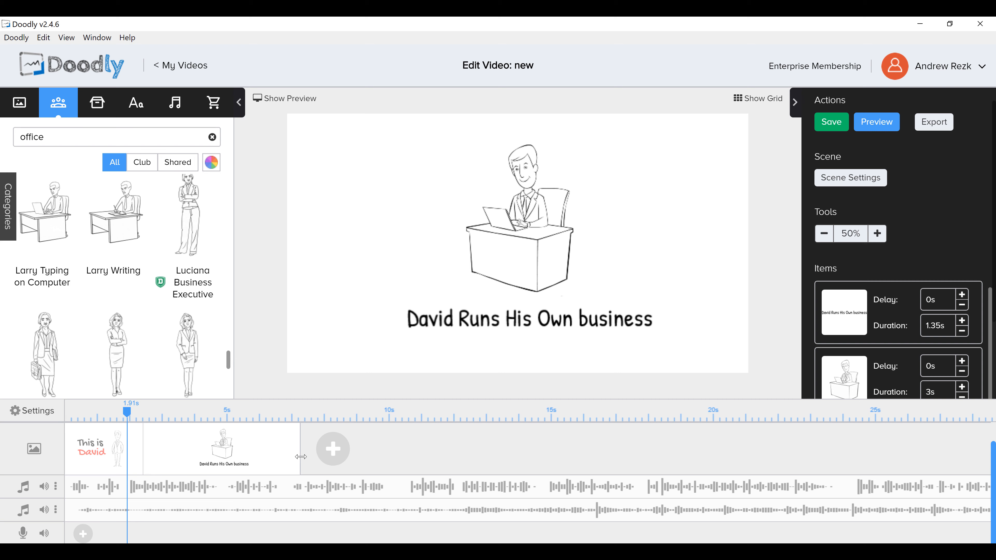
Trim the first scene to end at about 1.9 s and the second scene to end at about 5 s on the timeline
drag(300, 457, 223, 466)
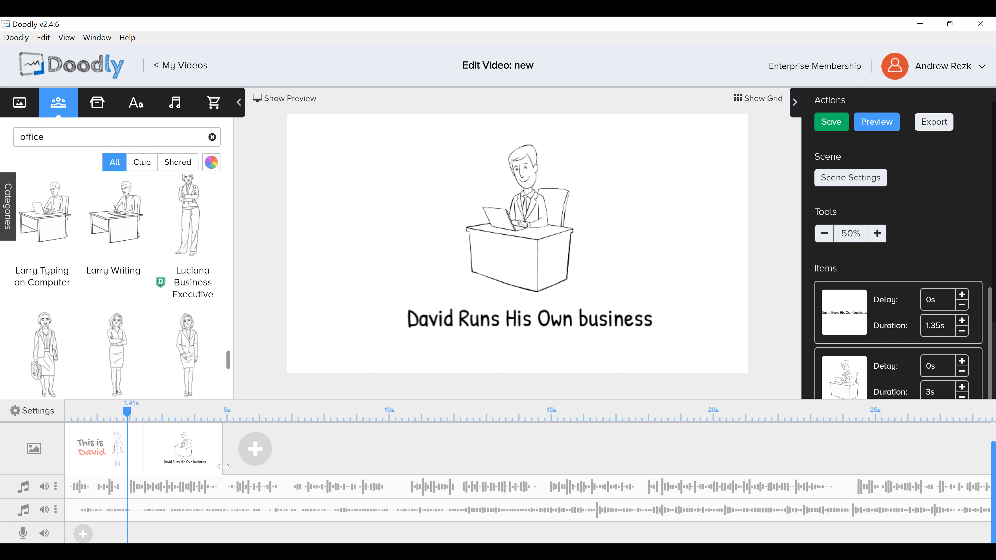
mouse_move(126, 457)
mouse_down()
mouse_move(97, 461)
mouse_move(127, 466)
mouse_up()
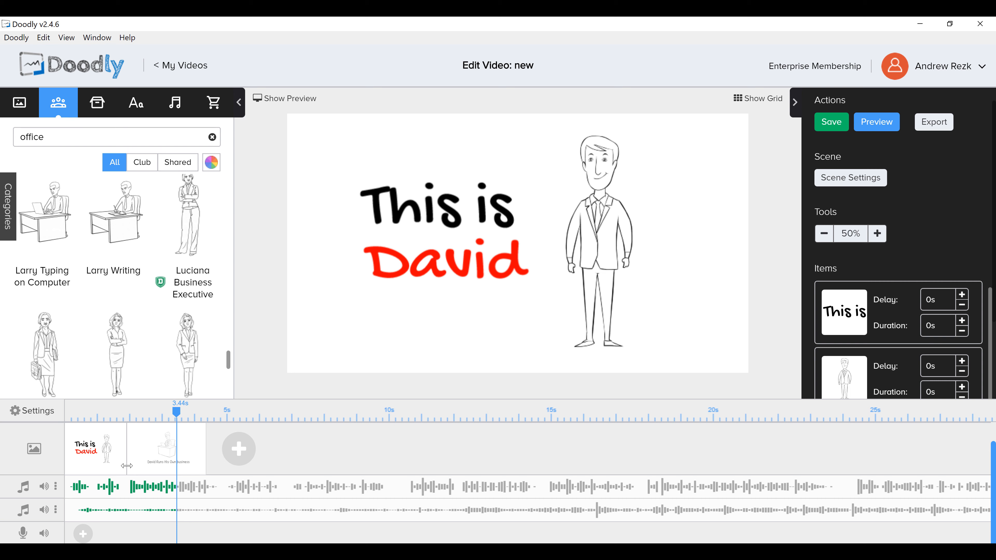
drag(205, 445, 223, 448)
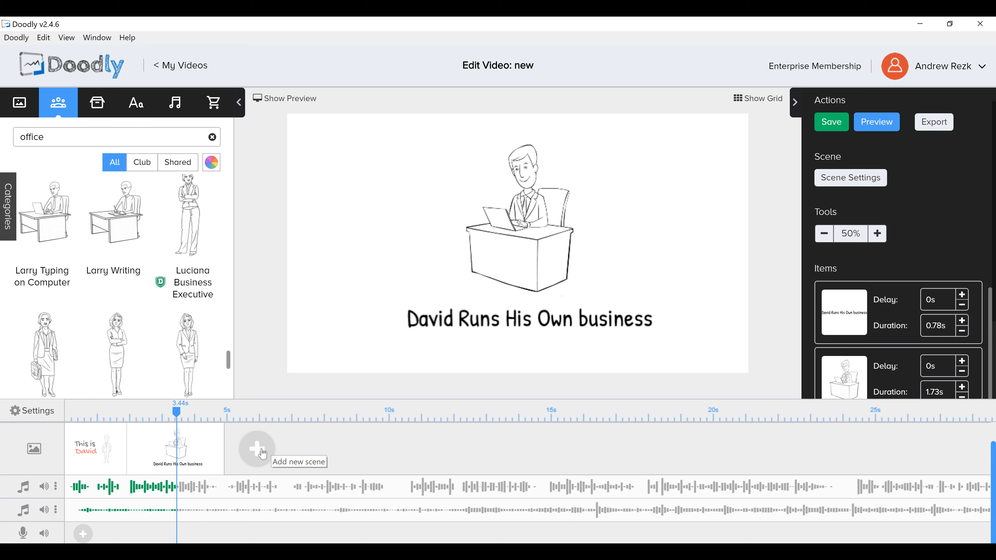
Add a blank third scene, then play the Sample video in the media player up to the 9-second mark
click(262, 453)
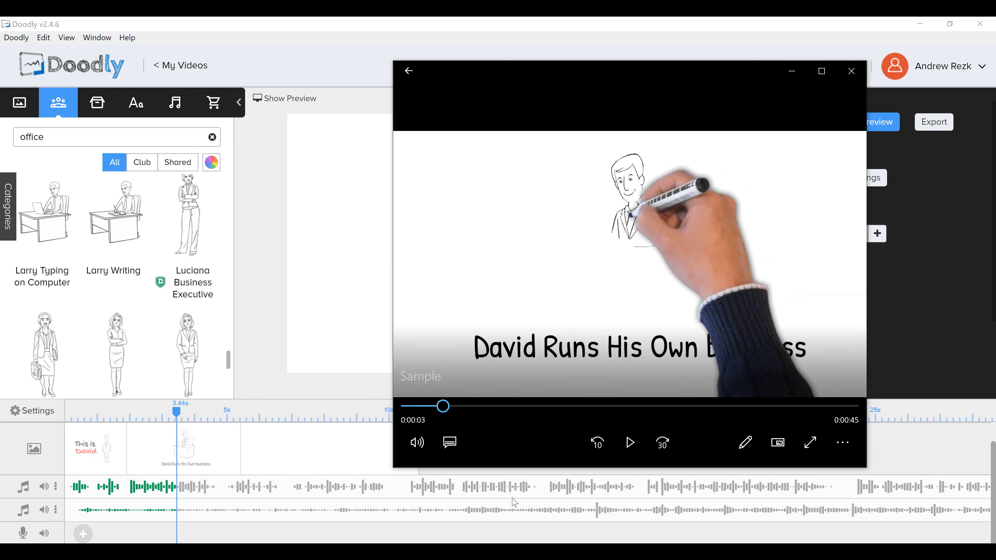
click(632, 443)
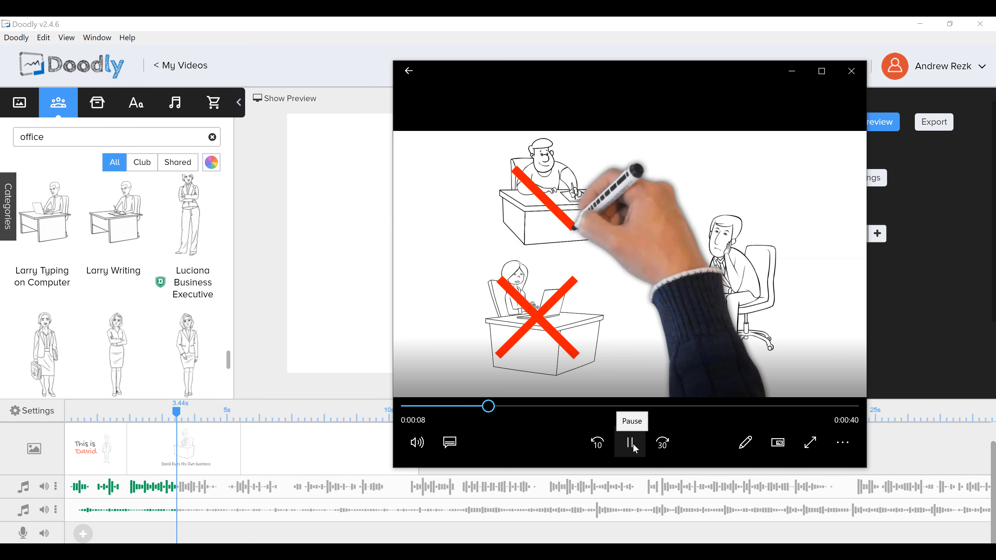
click(630, 443)
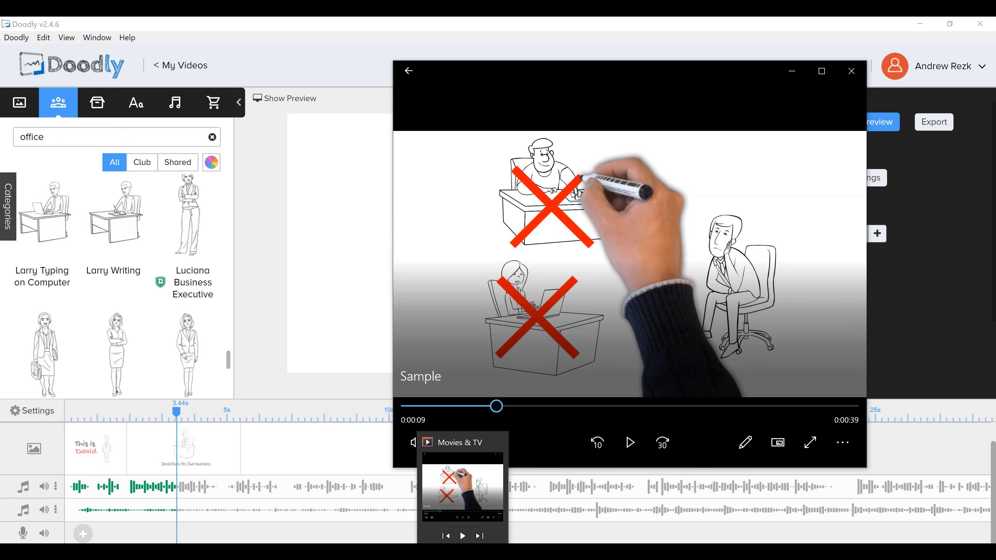
Return to Doodly, search the characters for "adam" and place the Adam Thinking character in the third scene
click(66, 140)
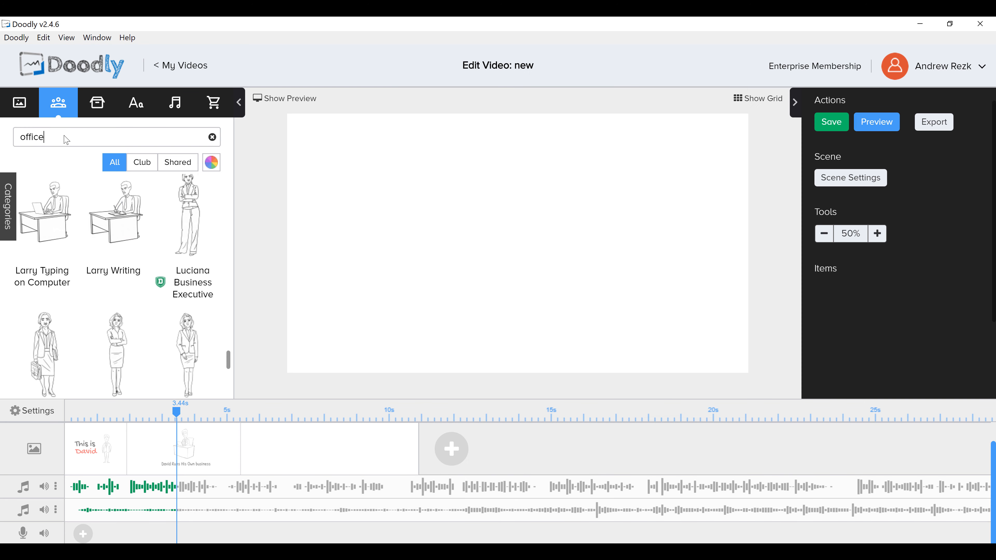
click(212, 137)
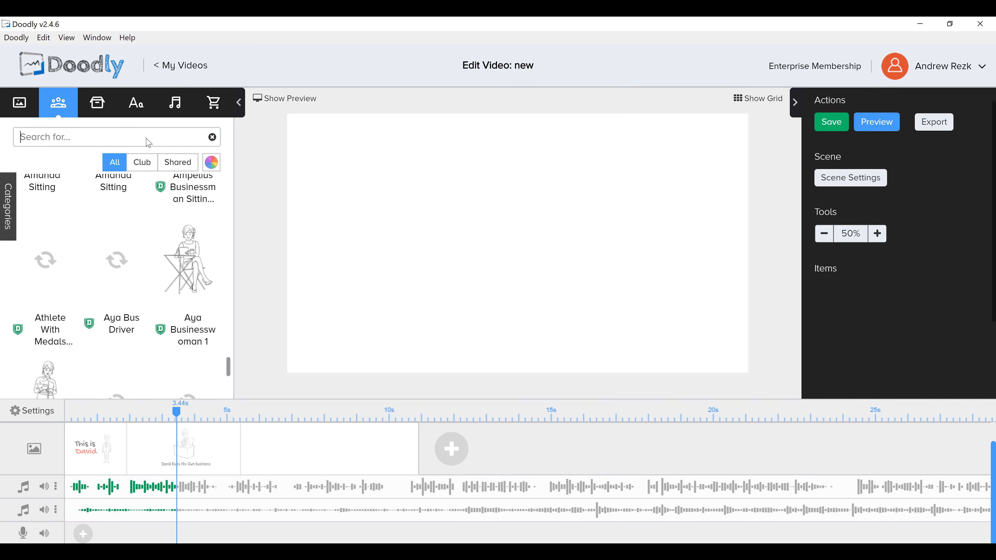
text(adam)
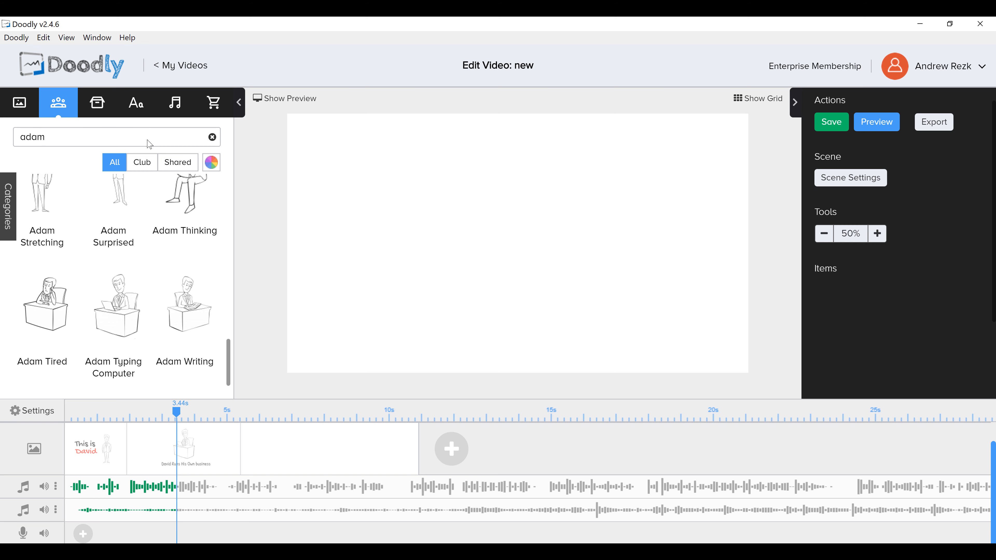
scroll(187, 283, up, 5)
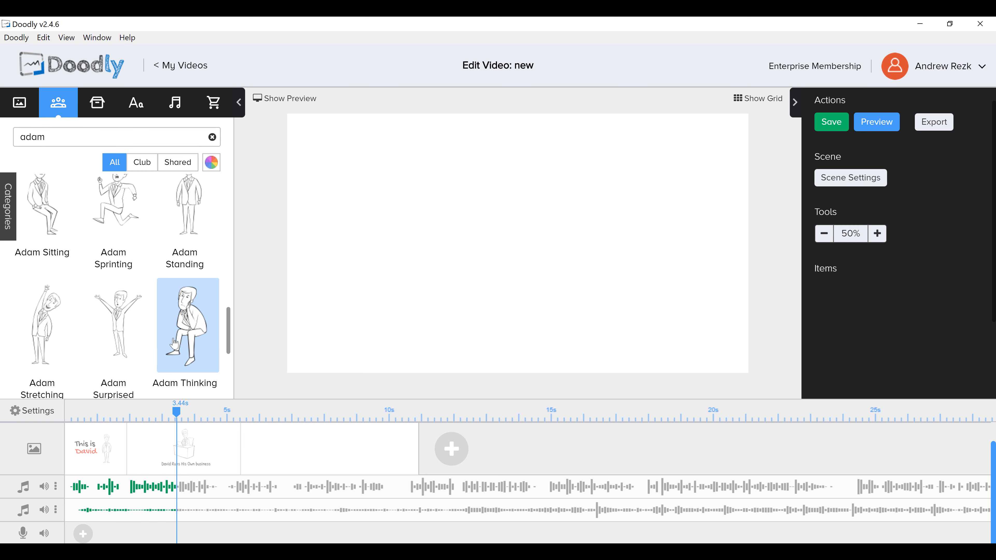
scroll(117, 286, down, 5)
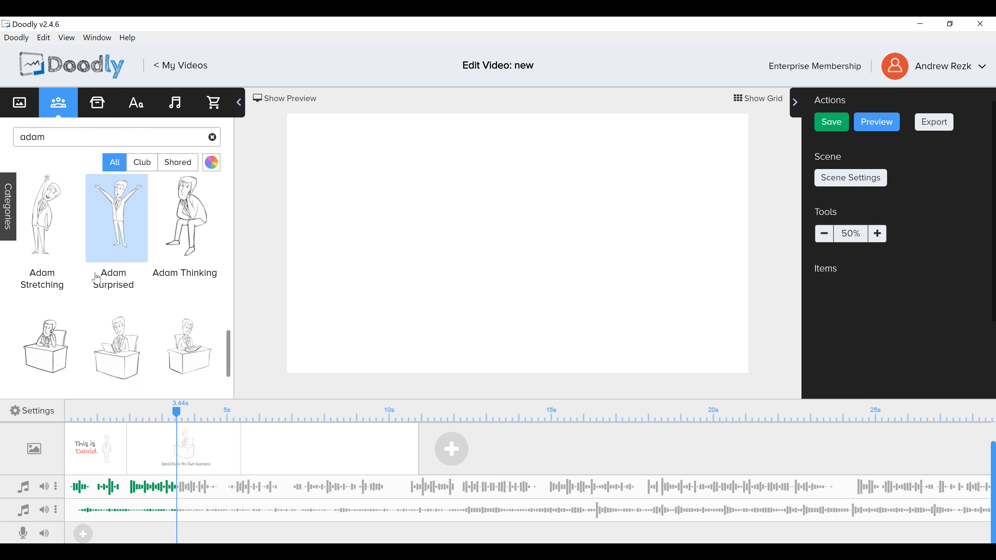
scroll(117, 325, up, 5)
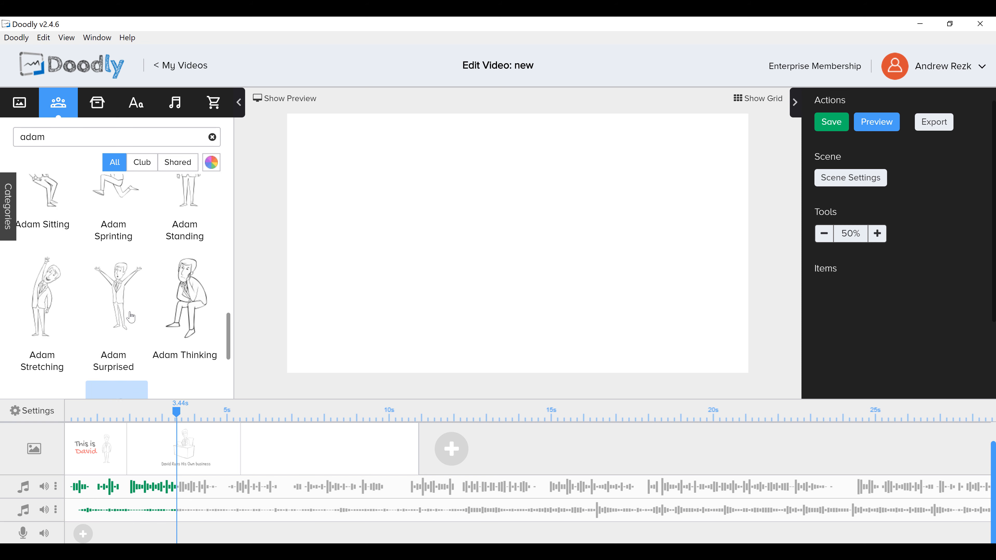
scroll(118, 333, up, 5)
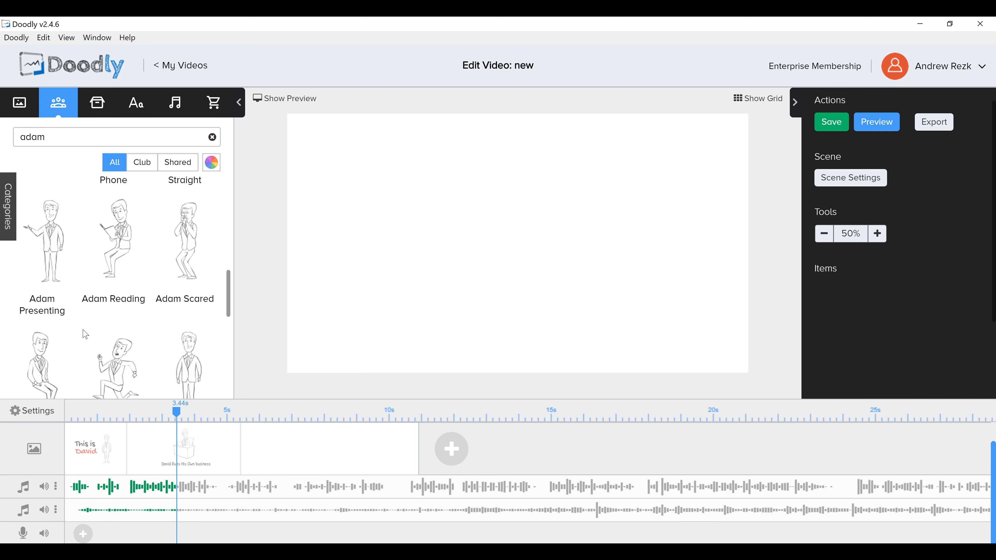
scroll(156, 273, up, 2)
scroll(156, 272, down, 3)
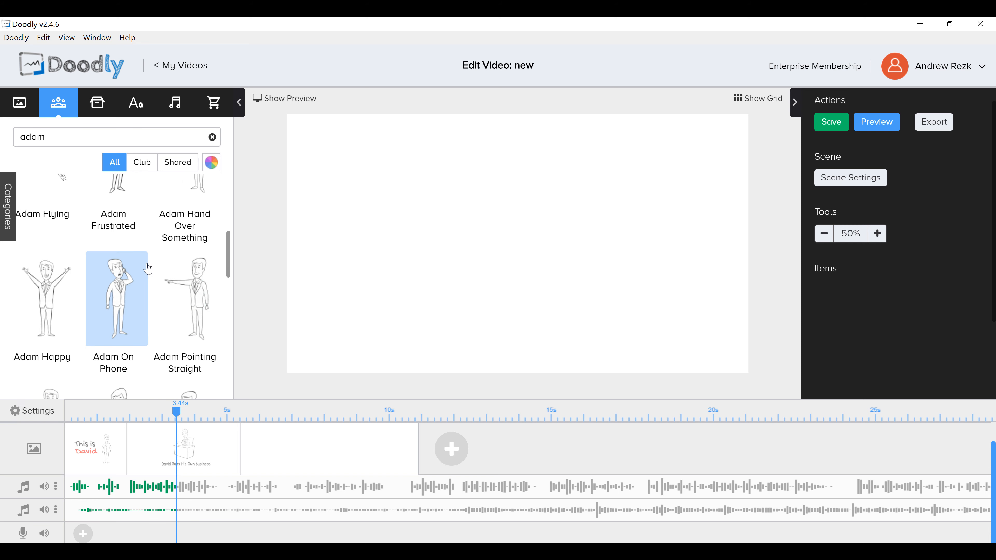
scroll(149, 271, down, 4)
scroll(148, 269, down, 3)
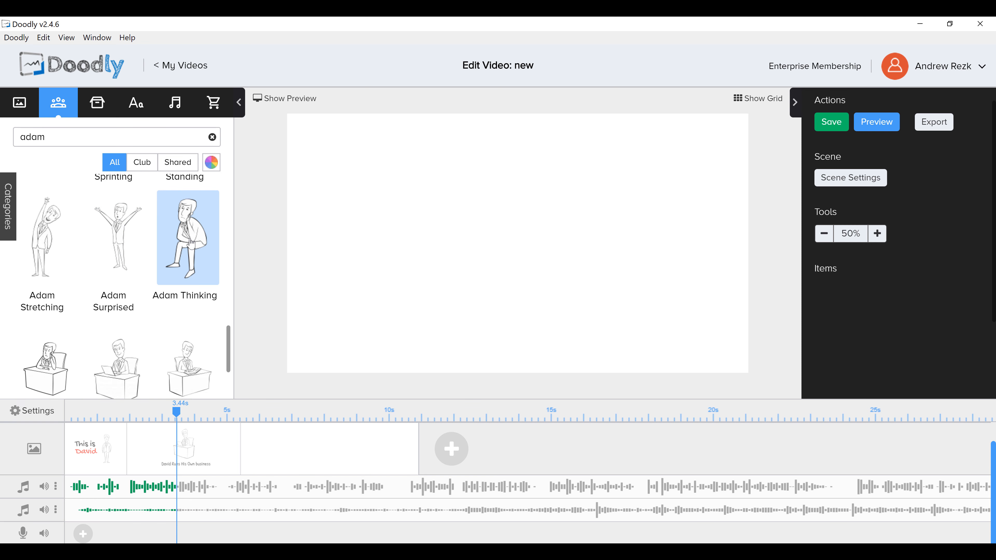
drag(188, 243, 490, 224)
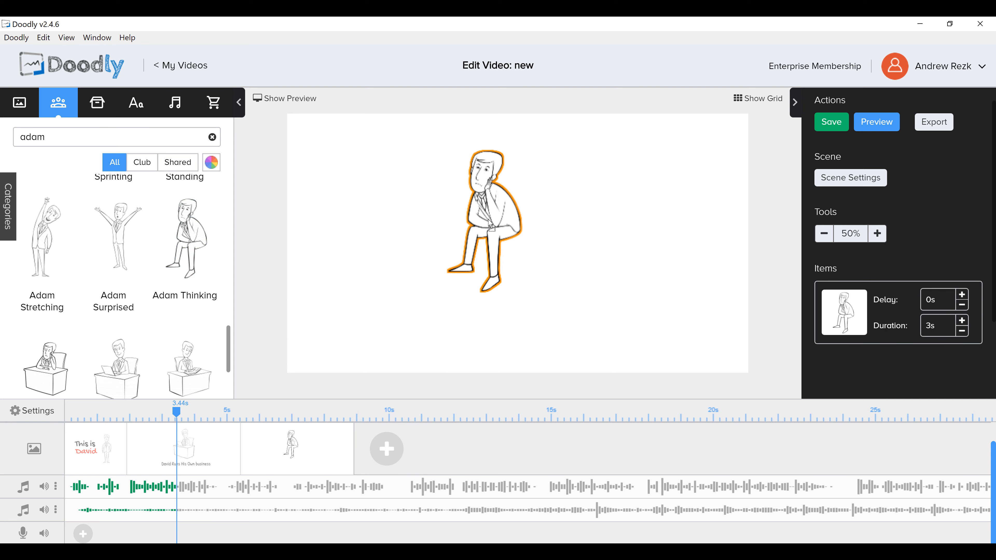
Check the third scene's layout in the Sample video and move the thinking character down and right of centre
click(459, 546)
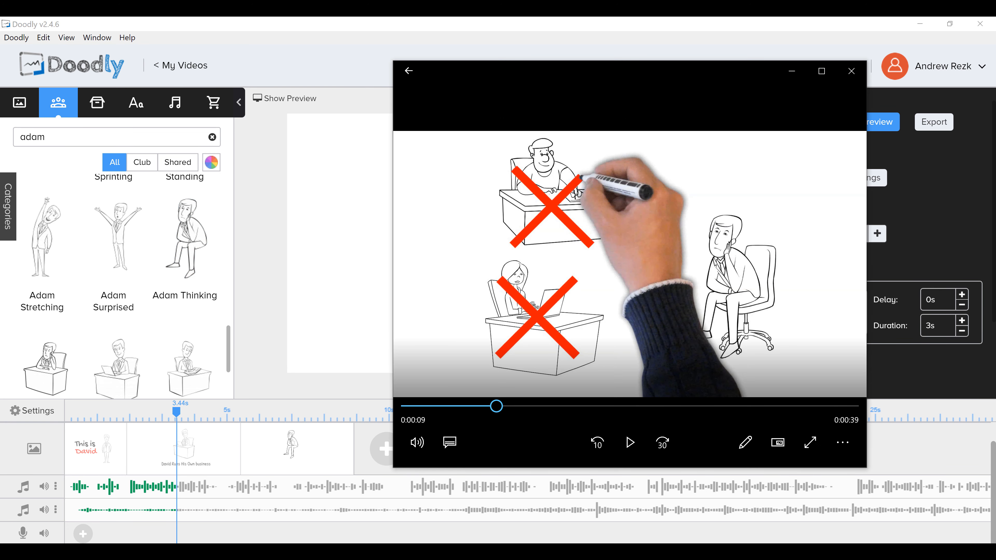
drag(478, 204, 560, 254)
click(547, 250)
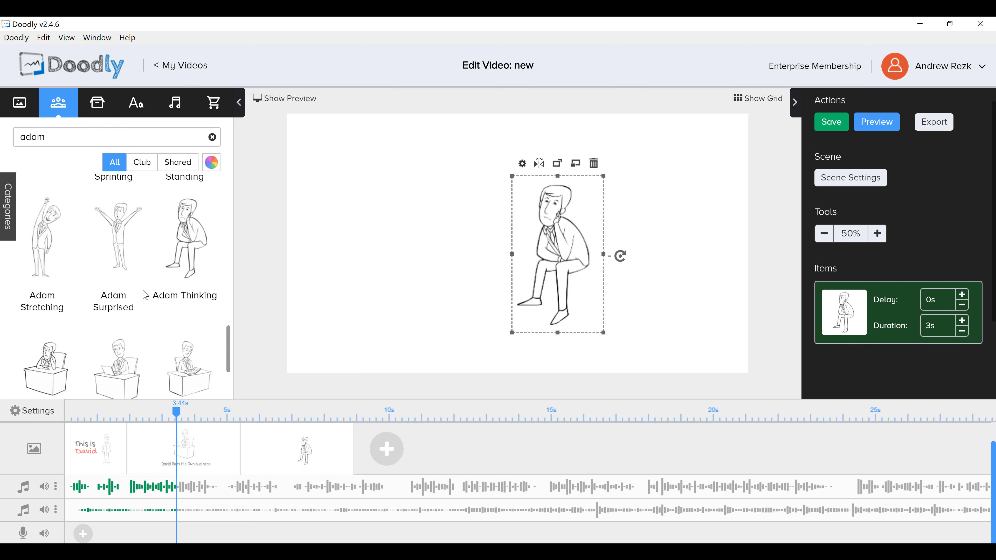
Search the props for "chair" and place an armless swivel office chair beside the thinking character in the third scene
scroll(131, 208, up, 5)
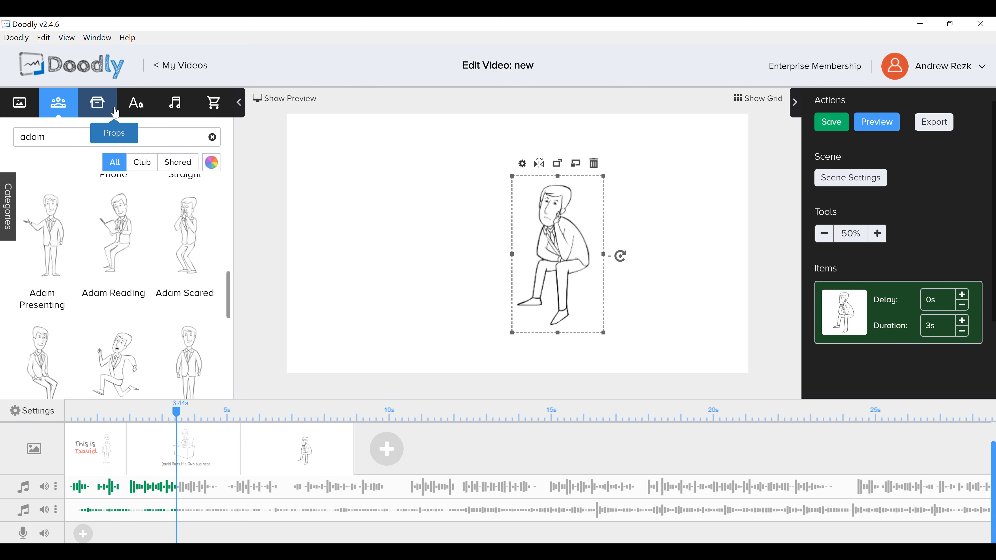
click(98, 104)
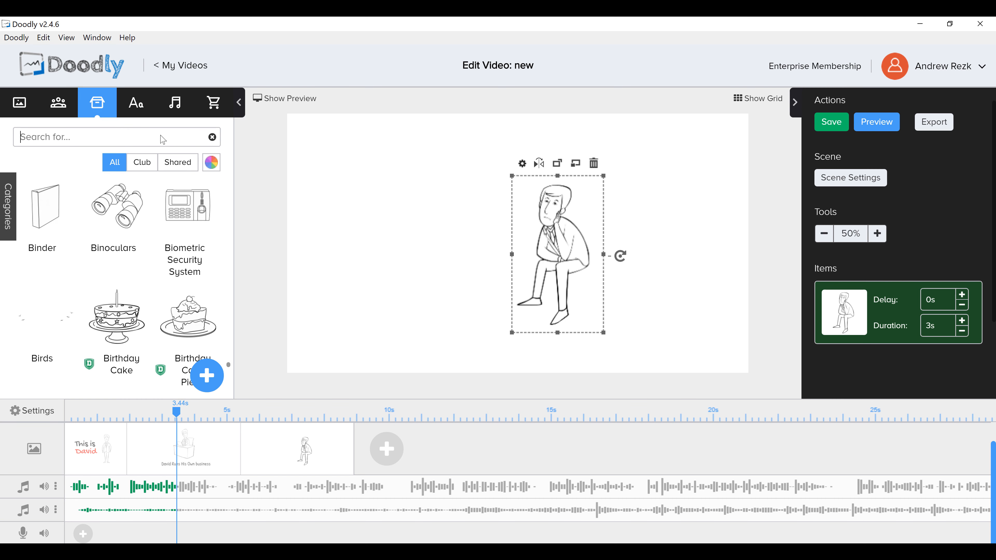
text(chair)
scroll(184, 236, down, 1)
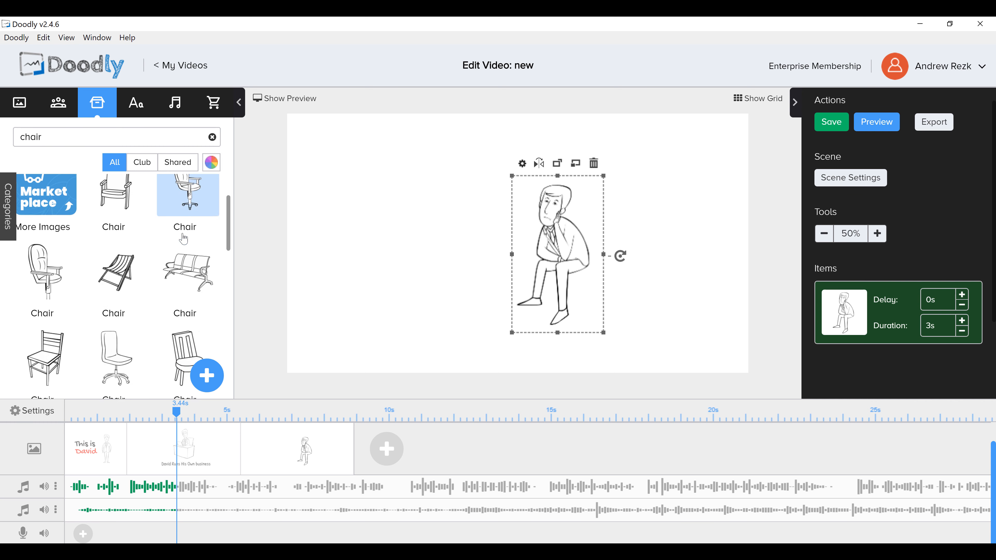
scroll(184, 235, up, 1)
scroll(186, 232, down, 2)
scroll(186, 235, down, 2)
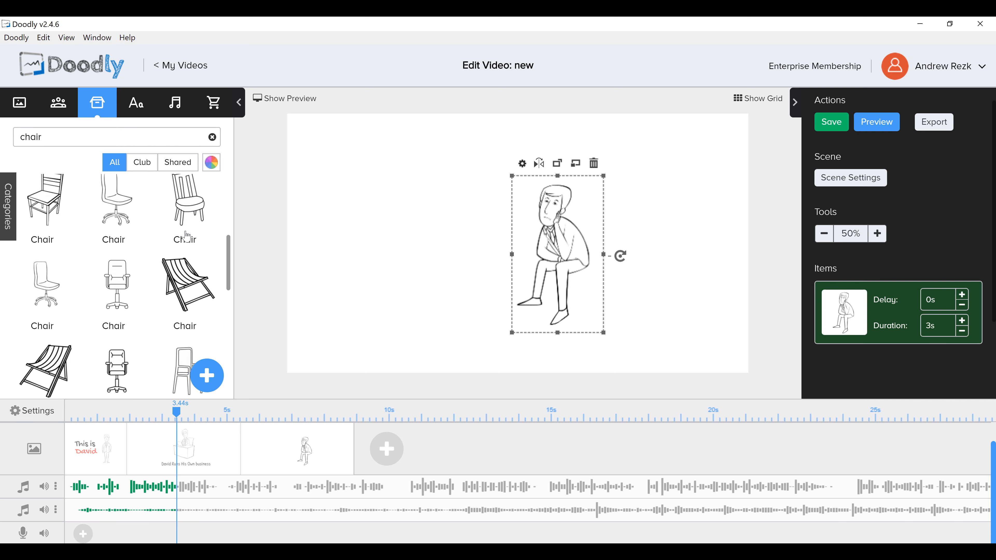
mouse_move(32, 270)
mouse_down()
mouse_move(82, 286)
mouse_move(429, 228)
mouse_move(445, 229)
mouse_move(451, 263)
mouse_up()
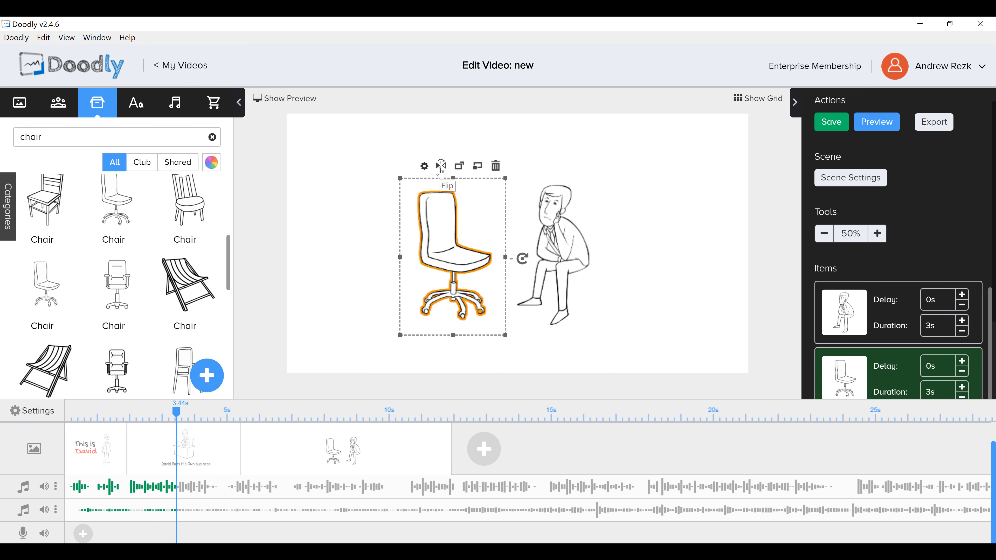
Flip the office chair, shrink it and position it behind the thinking character so he sits on it
click(441, 167)
drag(449, 259, 628, 257)
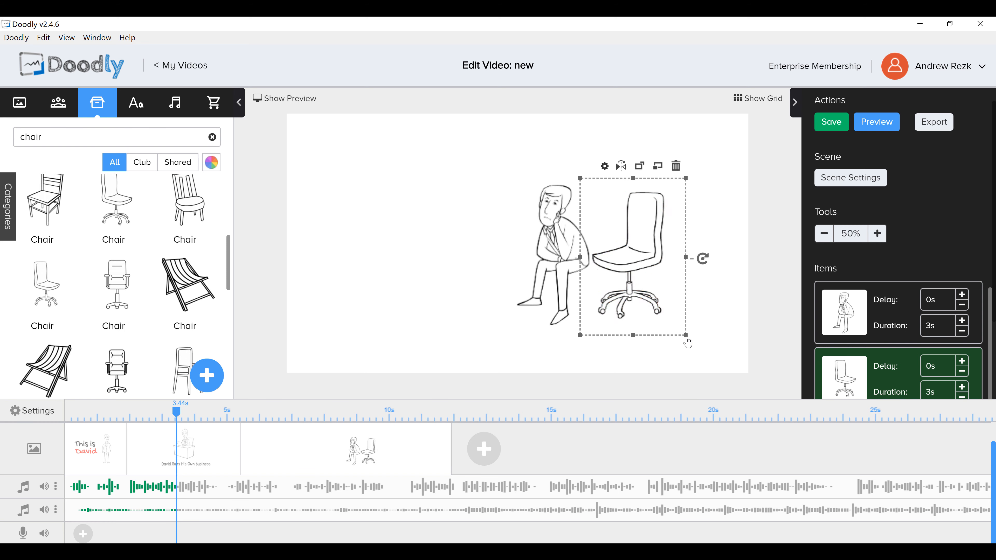
drag(685, 336, 667, 307)
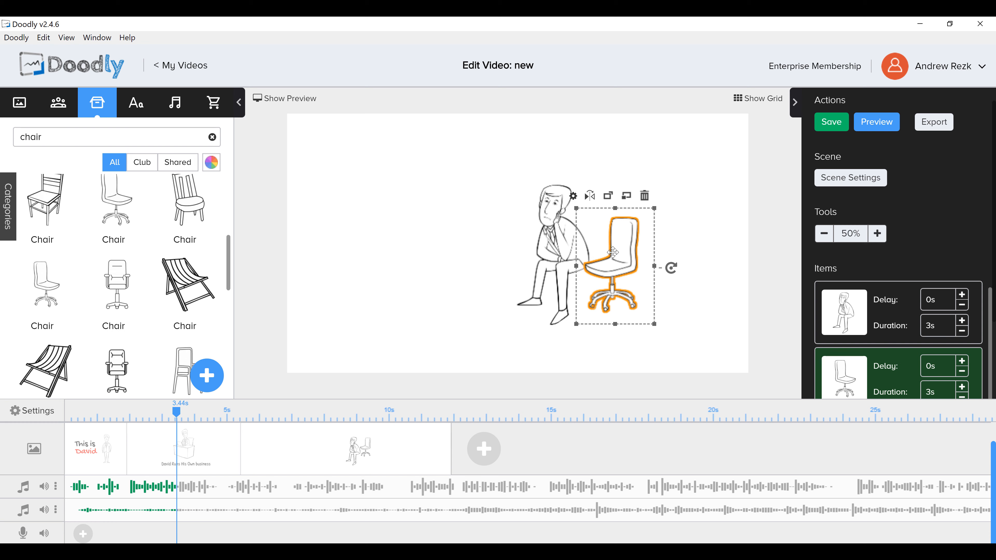
mouse_move(562, 266)
mouse_down()
mouse_move(584, 267)
mouse_move(571, 247)
mouse_move(582, 271)
mouse_up()
click(582, 278)
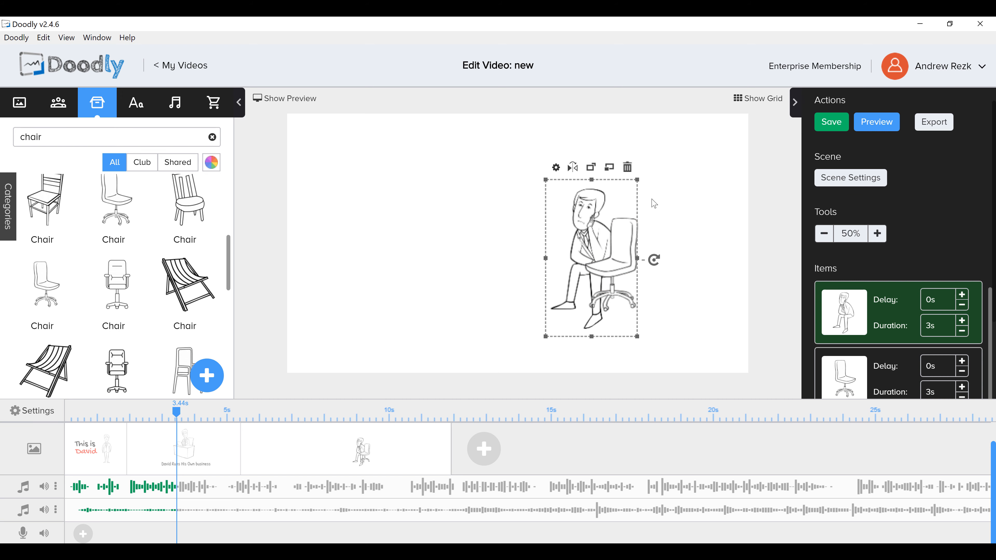
Send the office chair behind the thinking character in the third scene's stacking order
click(495, 271)
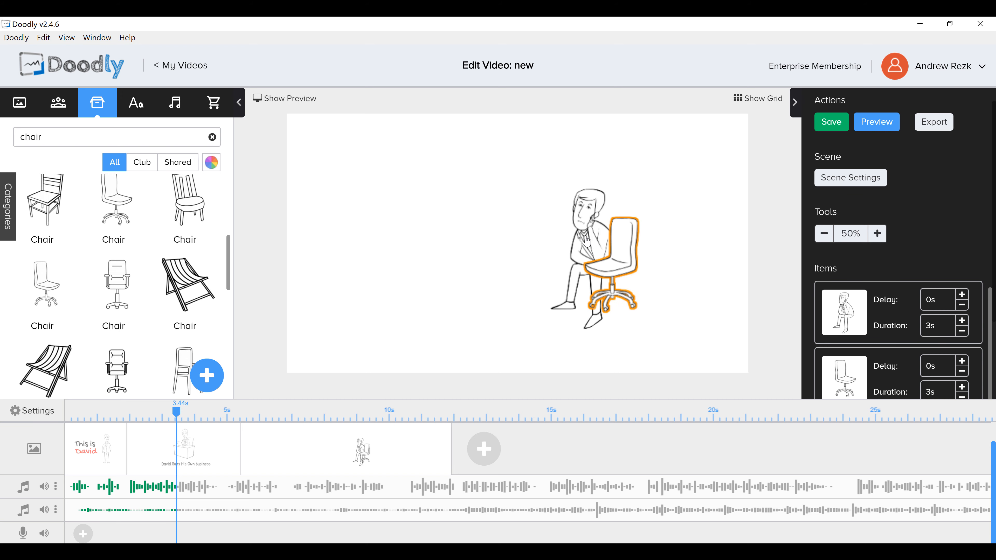
click(588, 210)
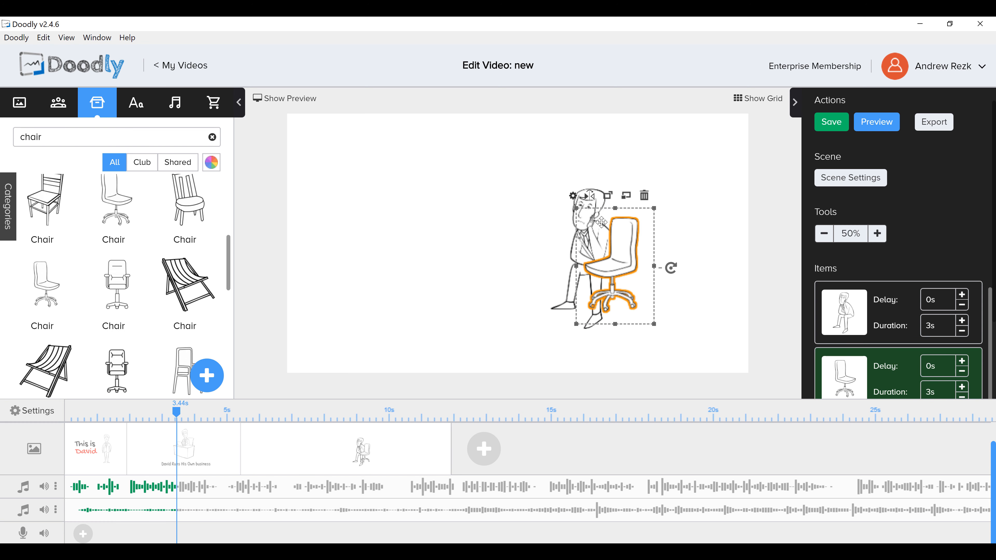
click(626, 196)
click(626, 196)
click(711, 234)
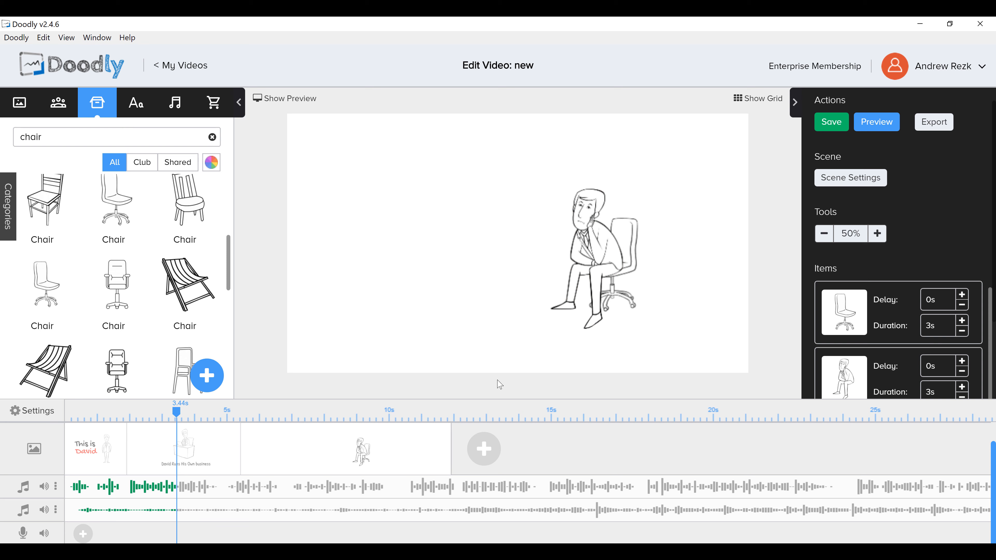
Check the third scene in the Sample video, then look through Doodly's characters for "office" and clear the search
click(459, 551)
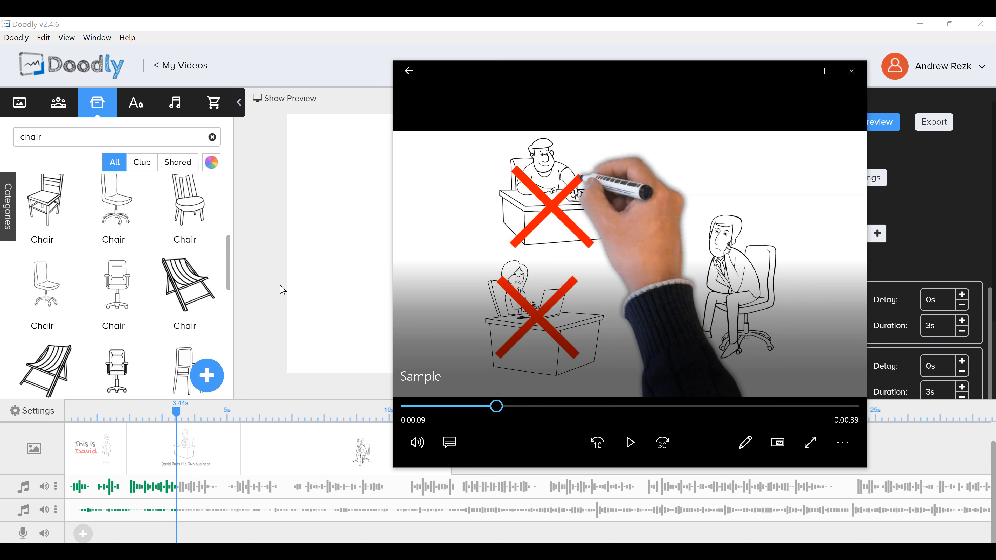
click(270, 277)
click(59, 103)
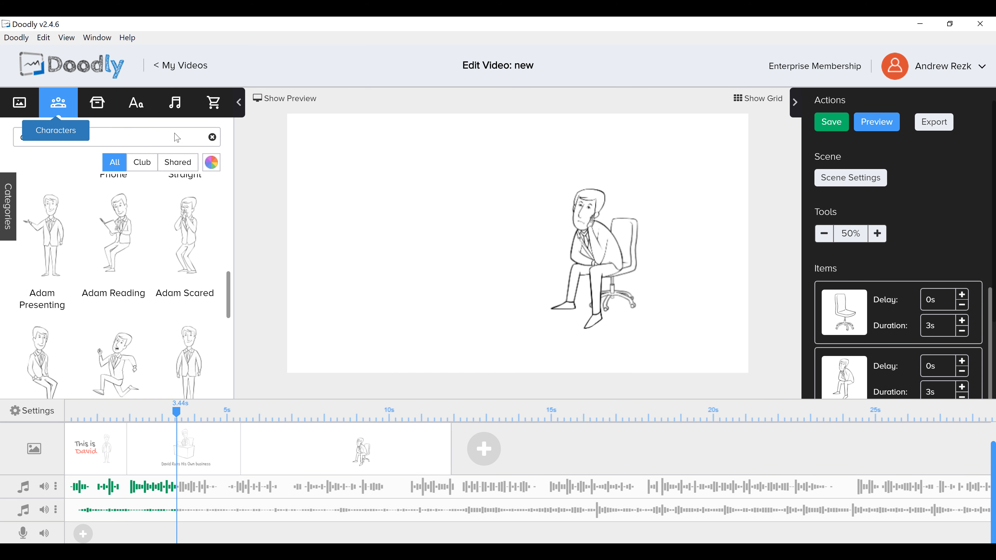
click(212, 137)
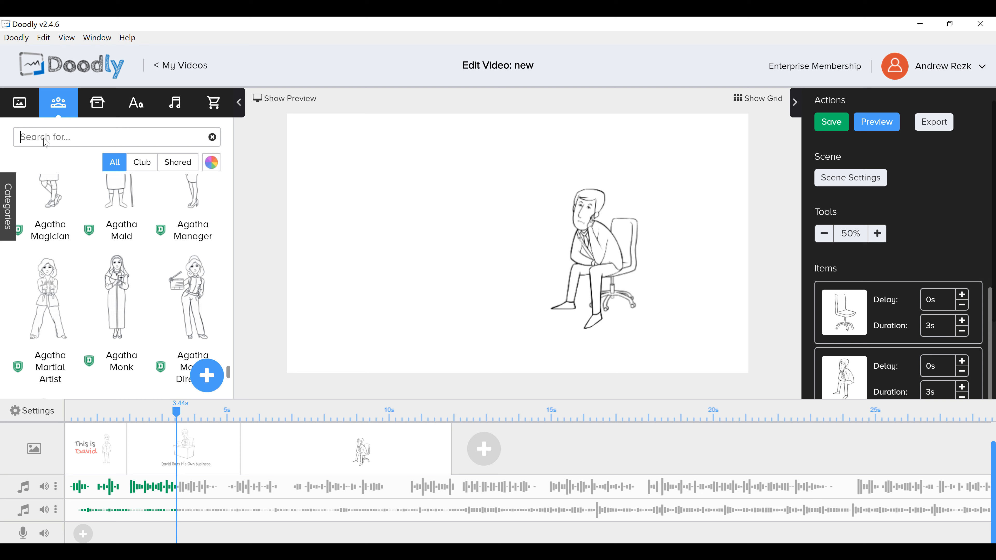
text(office)
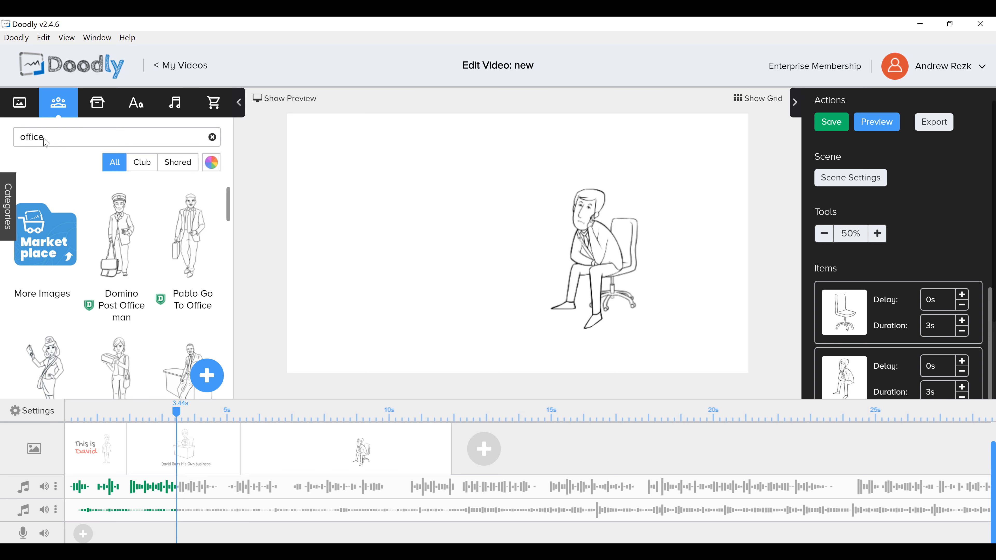
scroll(135, 267, down, 5)
scroll(135, 267, down, 5)
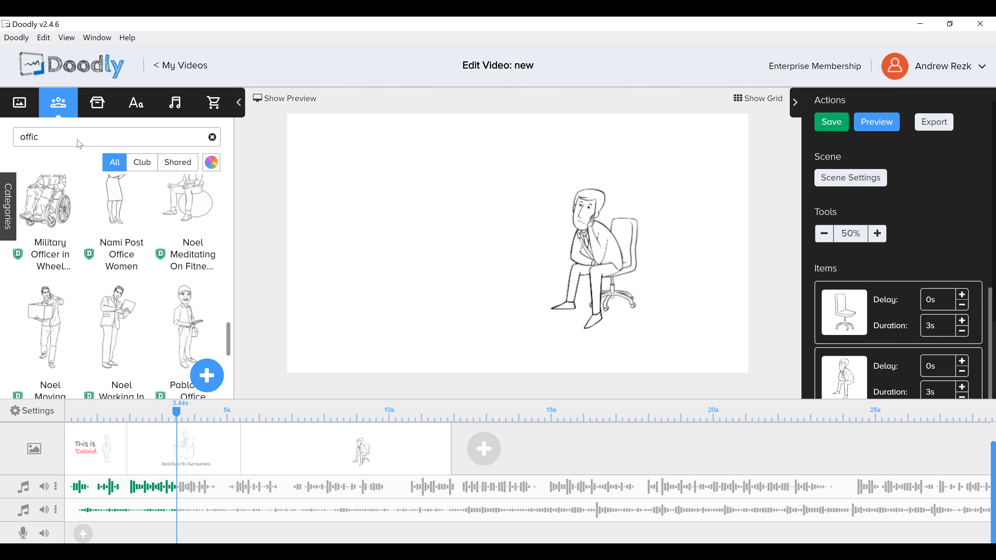
key(BackSpace)
key(BackSpace)
key(BackSpace)
key(BackSpace)
key(BackSpace)
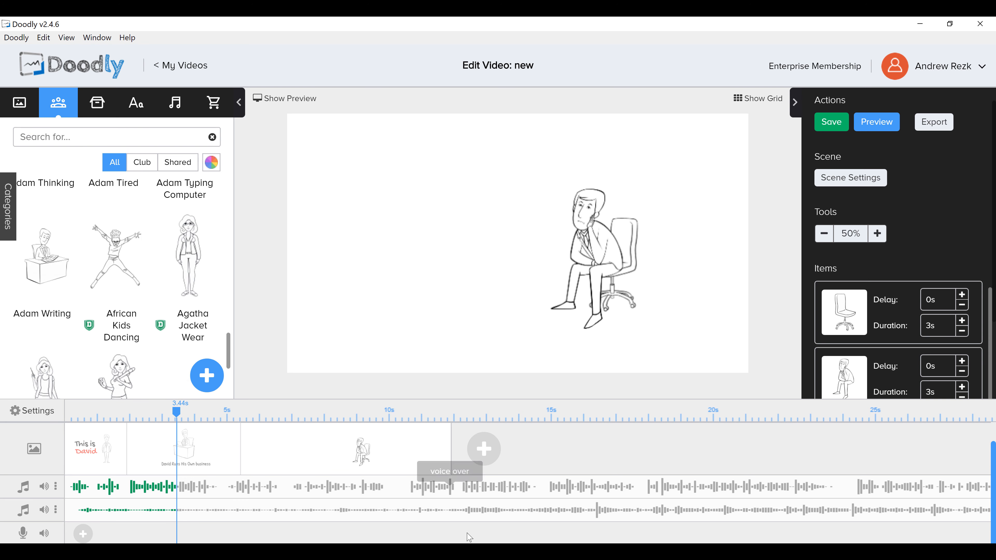
Check the Sample video again, search Doodly's characters for "kevin" and place Kevin Writing in the third scene's upper left
click(470, 549)
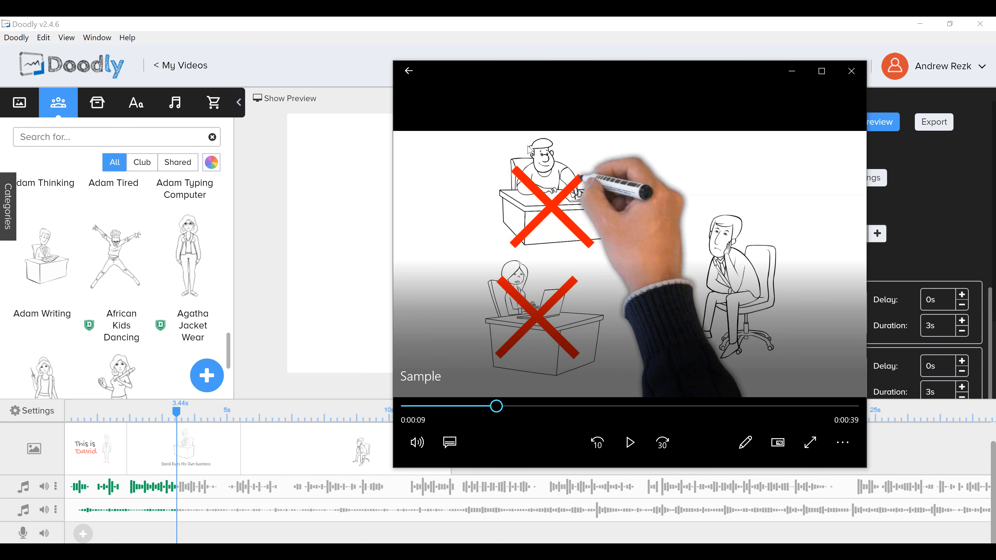
click(157, 139)
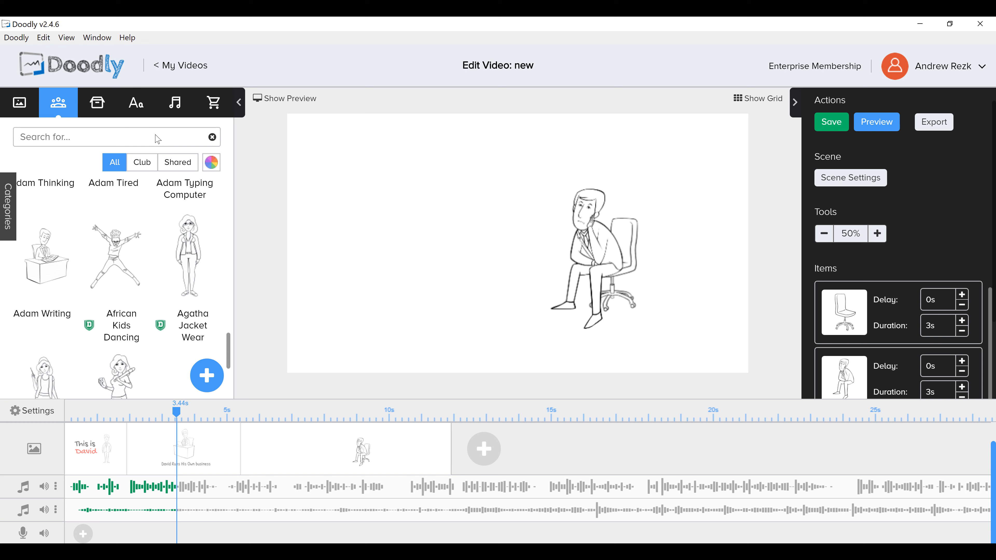
text(kevin)
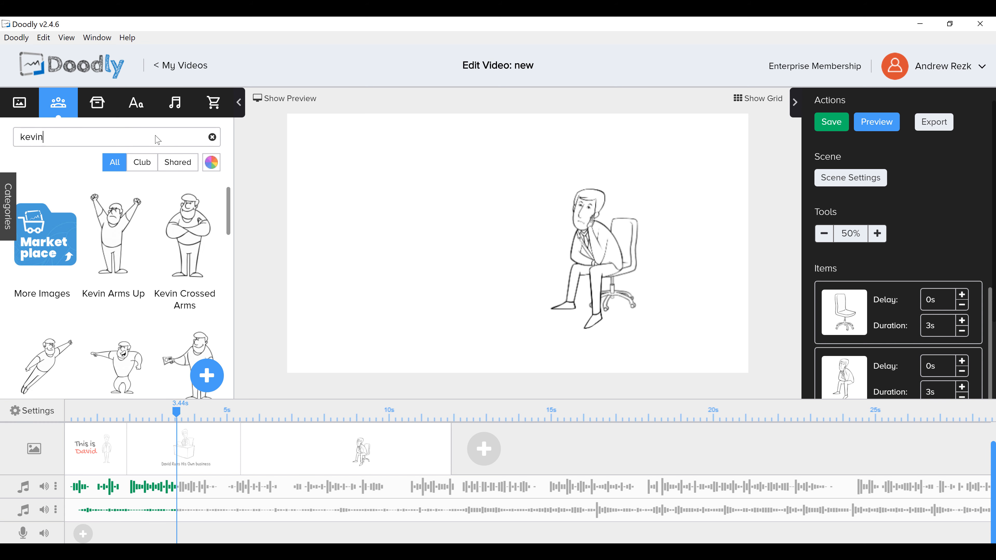
scroll(118, 255, down, 12)
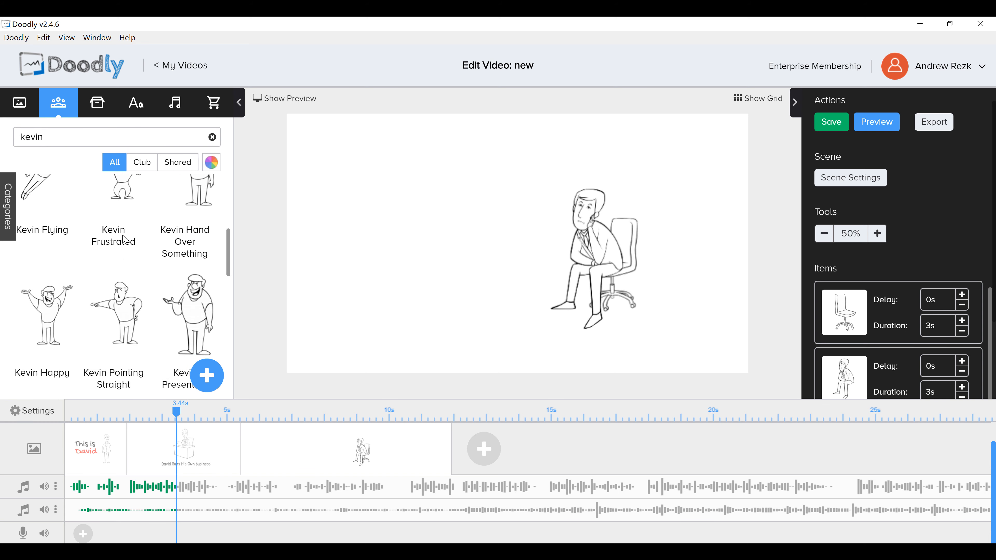
scroll(105, 288, down, 5)
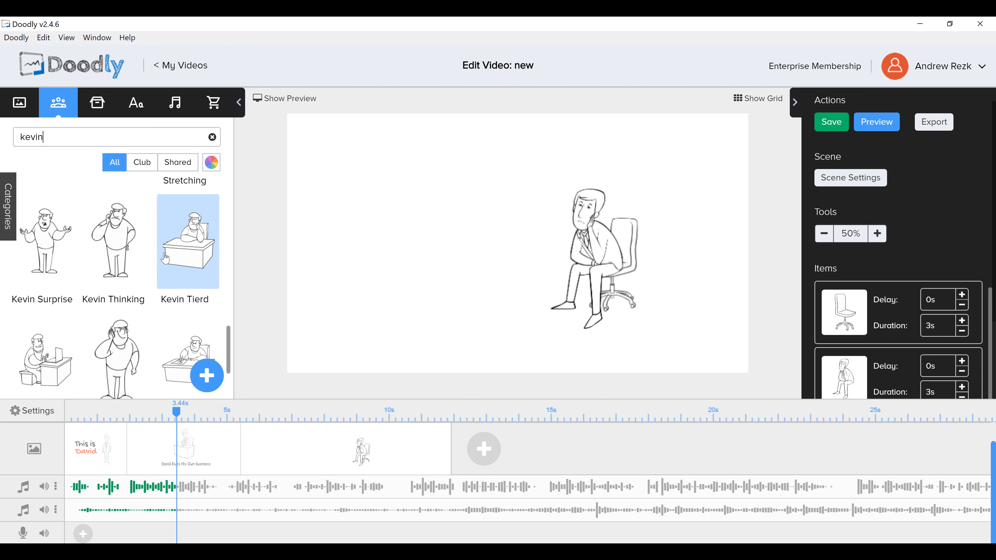
scroll(138, 301, up, 3)
scroll(135, 302, down, 3)
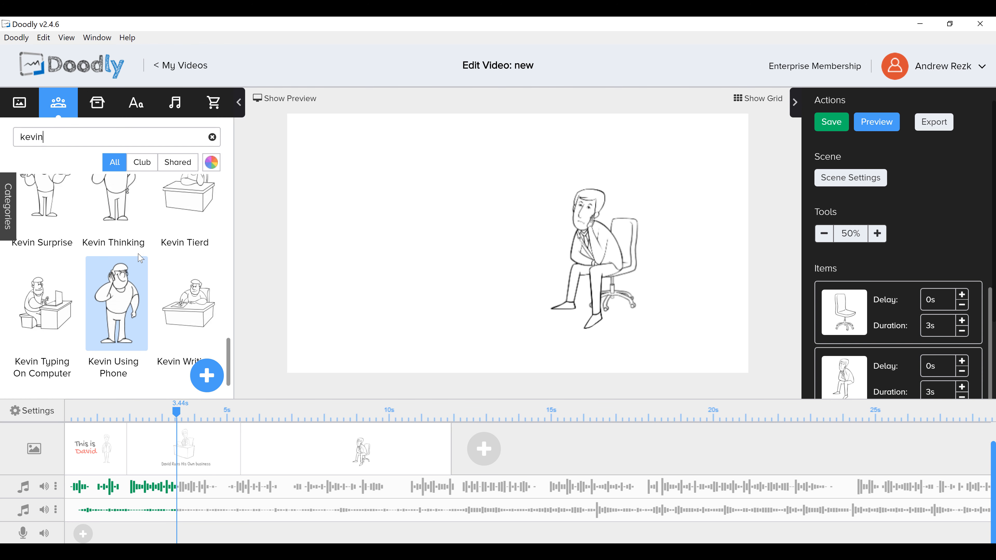
scroll(130, 305, up, 1)
scroll(130, 306, down, 1)
drag(177, 312, 432, 219)
Flip the Kevin Writing character, shrink it and move it near the top edge, left of the thinking character
click(453, 129)
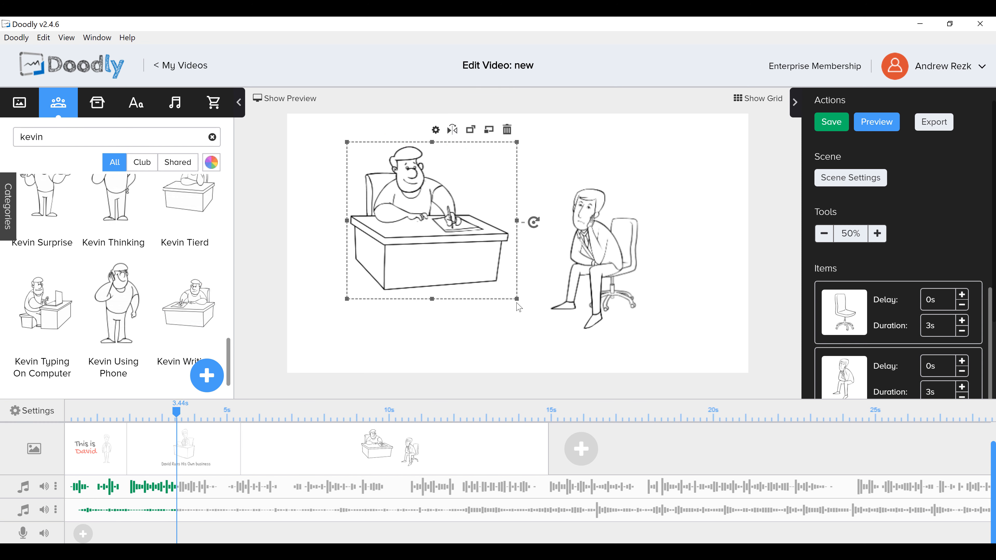
drag(517, 299, 436, 227)
drag(428, 192, 457, 182)
Search the characters for "teffy", place Steffy On PC in the third scene and fit it at reduced size below Kevin Writing
click(213, 136)
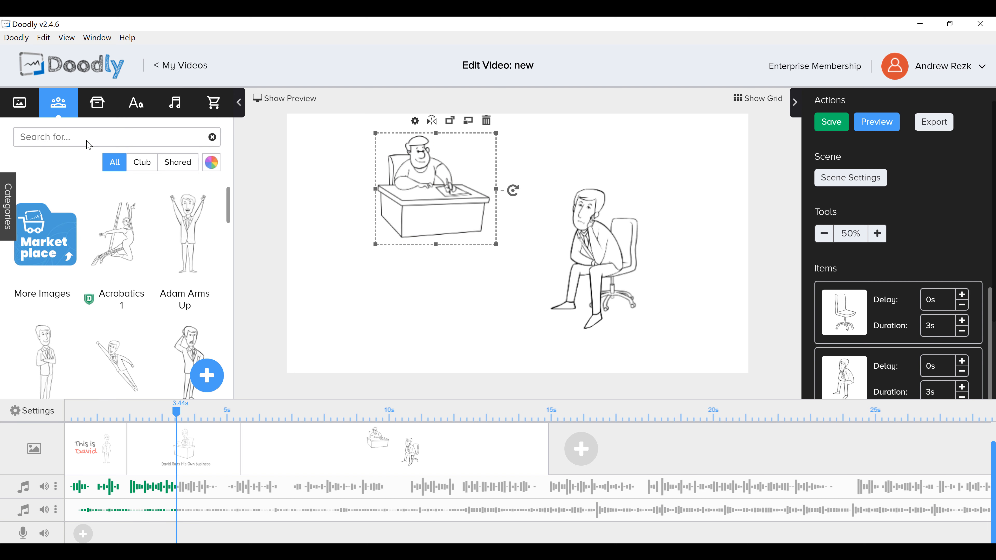
text(teffy)
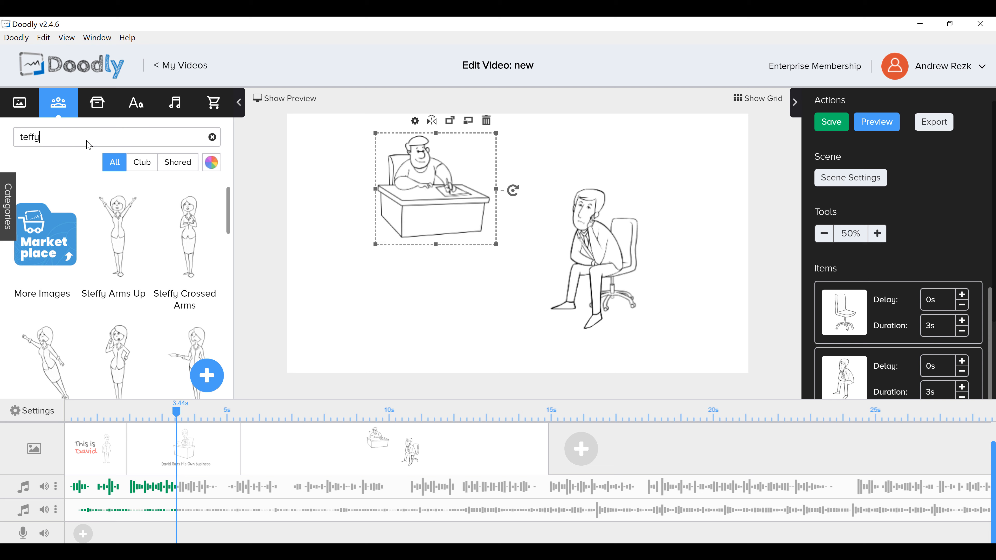
scroll(118, 243, down, 5)
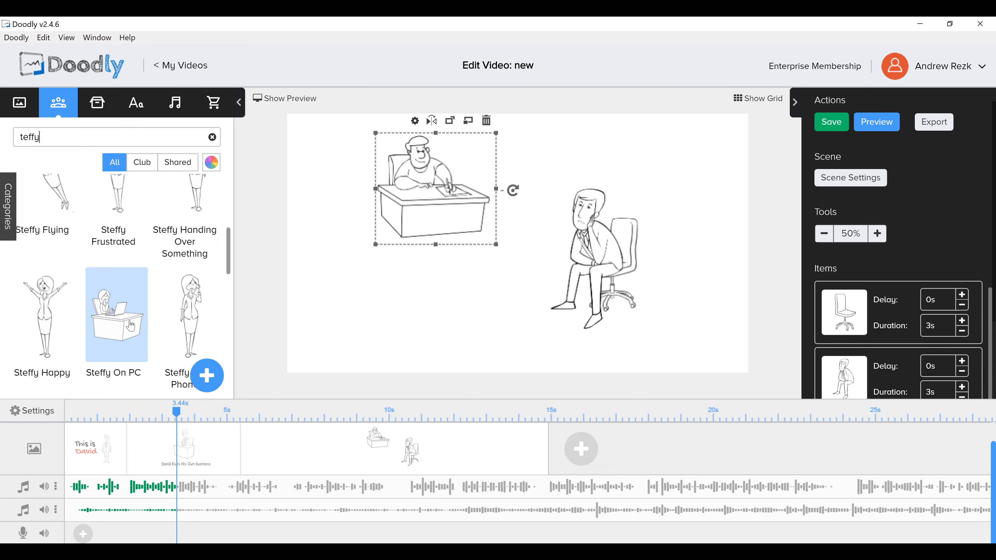
drag(118, 314, 438, 318)
drag(517, 371, 461, 318)
mouse_move(419, 273)
mouse_down()
mouse_move(455, 301)
mouse_move(433, 302)
mouse_up()
Check the Sample video's crosses, search Doodly's props for "cross" and place the bold X-shaped cross in the third scene
key(alt+Tab)
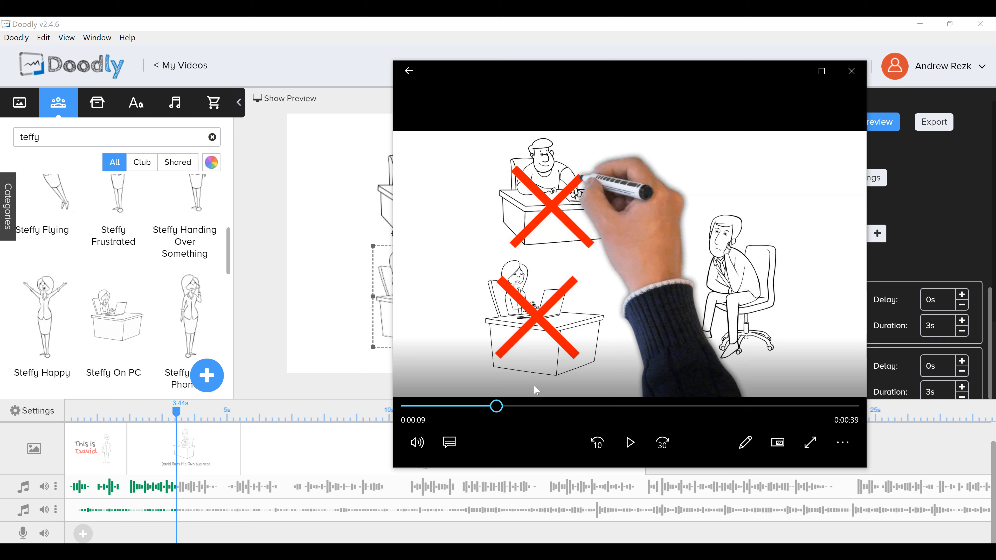
drag(662, 79, 679, 73)
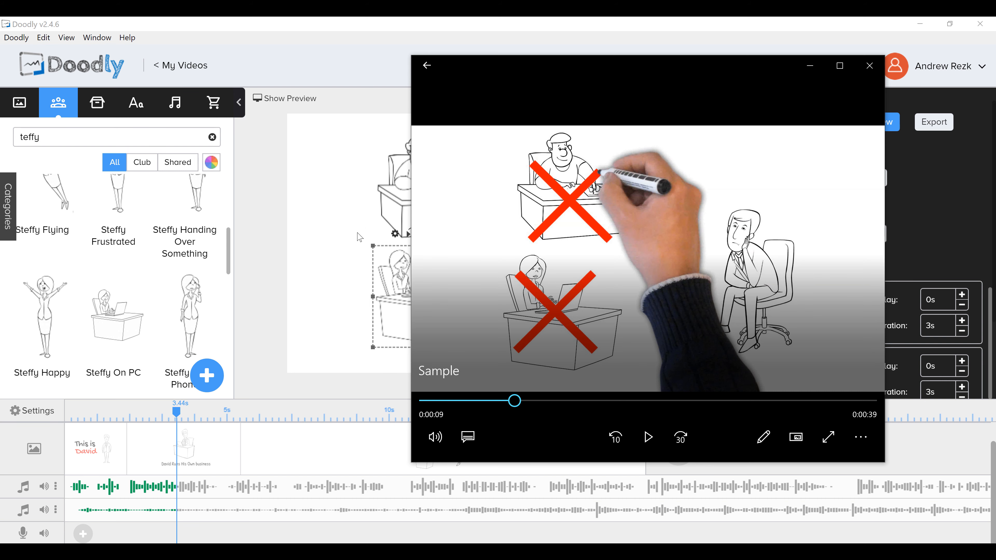
click(353, 239)
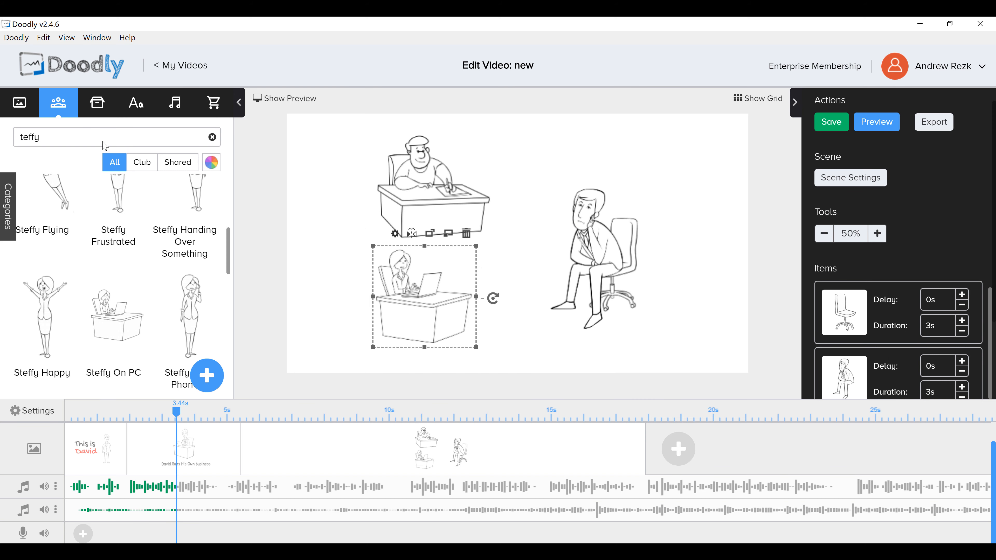
click(99, 104)
click(213, 137)
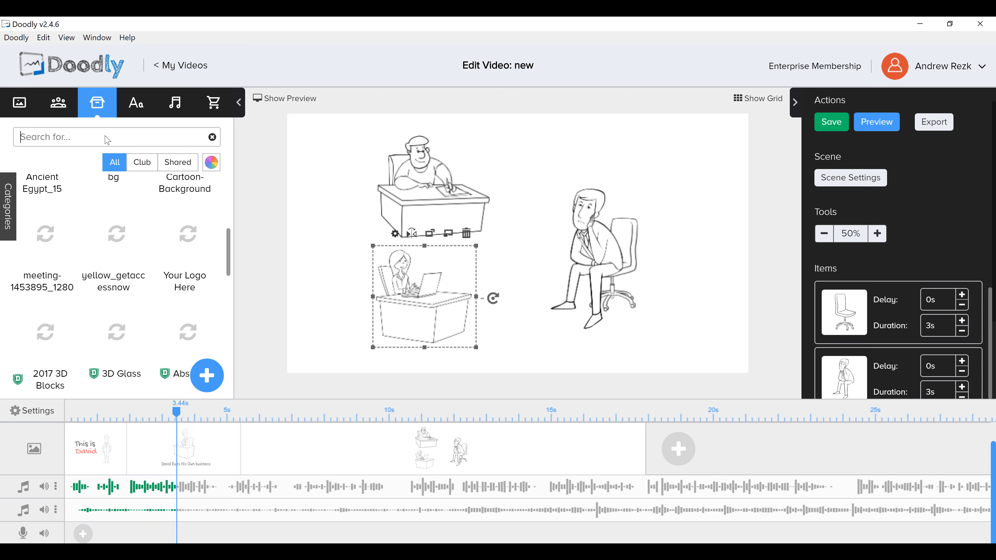
text(cross)
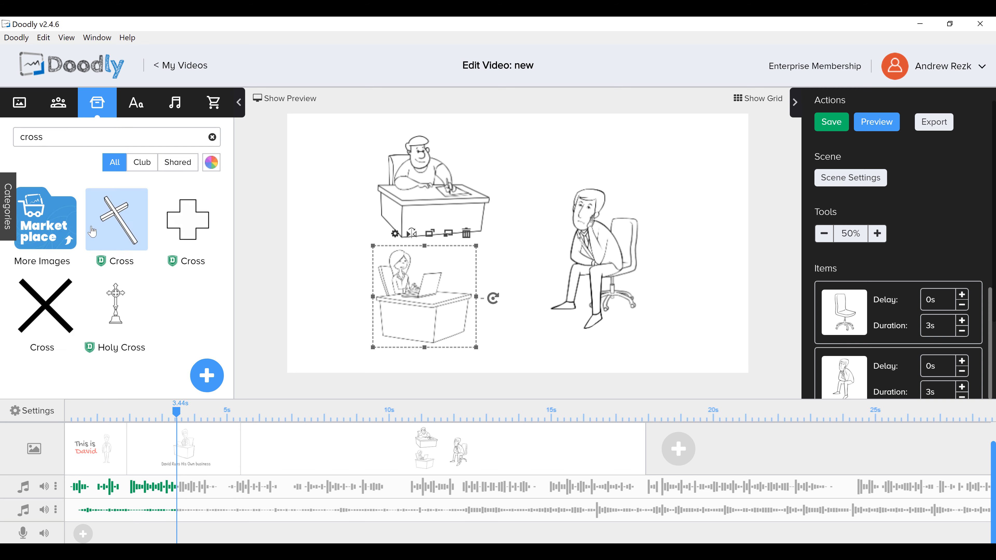
drag(58, 292, 544, 213)
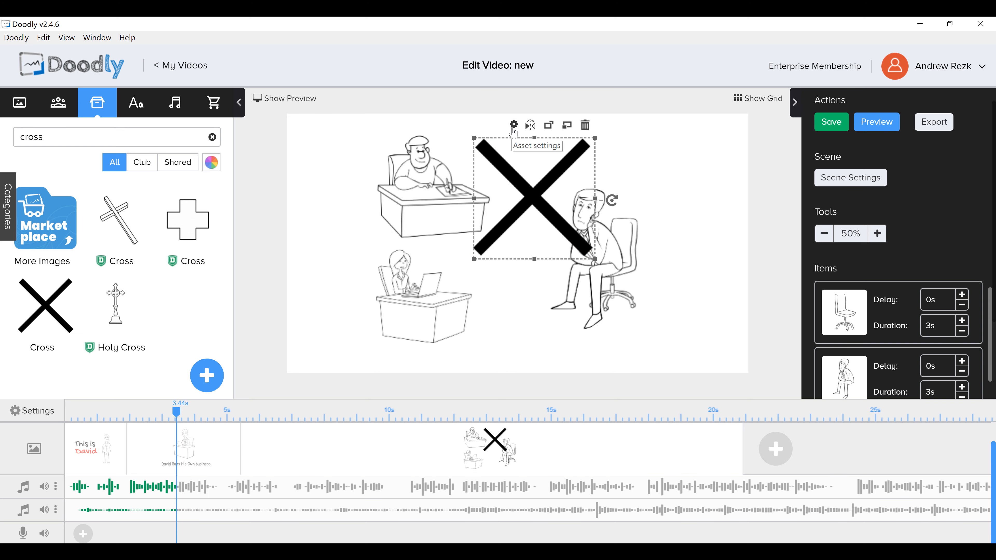
Change the cross's color to red FA0000 in its asset settings and apply it
click(513, 126)
click(407, 328)
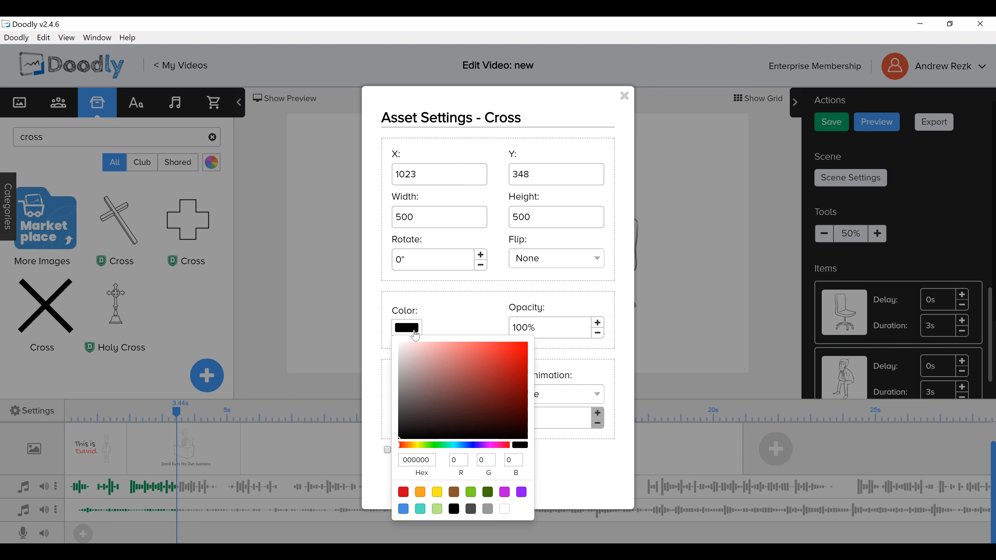
drag(520, 353, 532, 348)
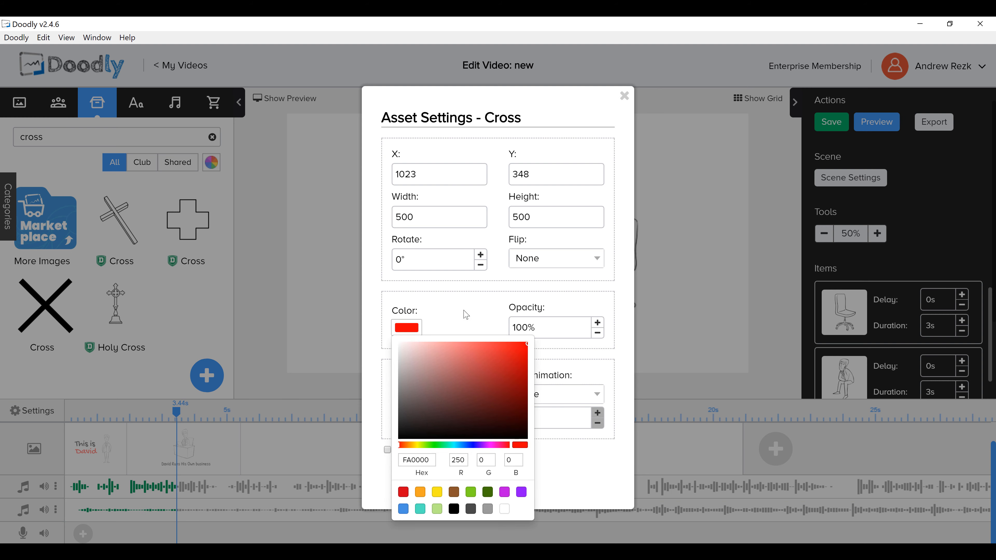
click(576, 484)
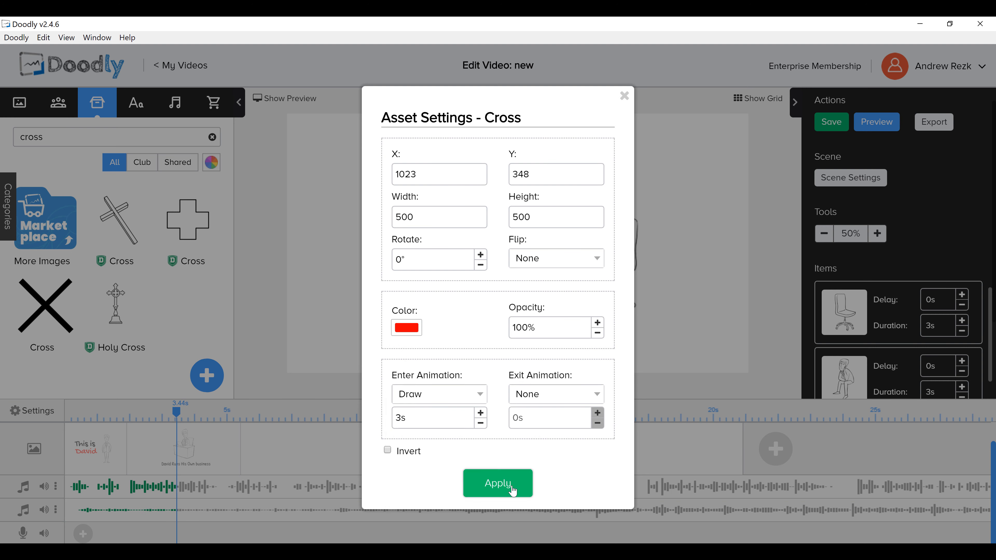
click(513, 487)
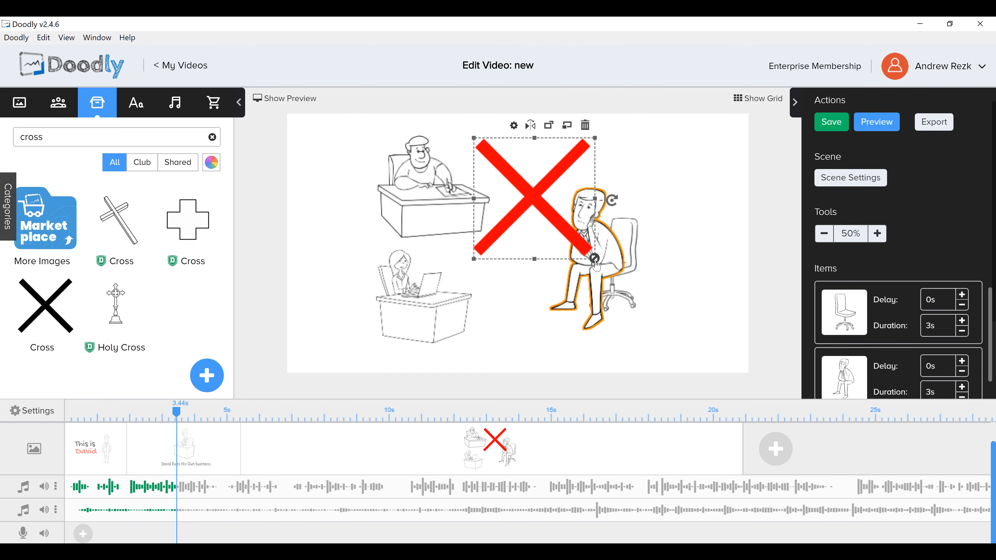
Shrink the red cross, place it over Kevin Writing and paste a copy of it in the third scene
drag(595, 259, 442, 198)
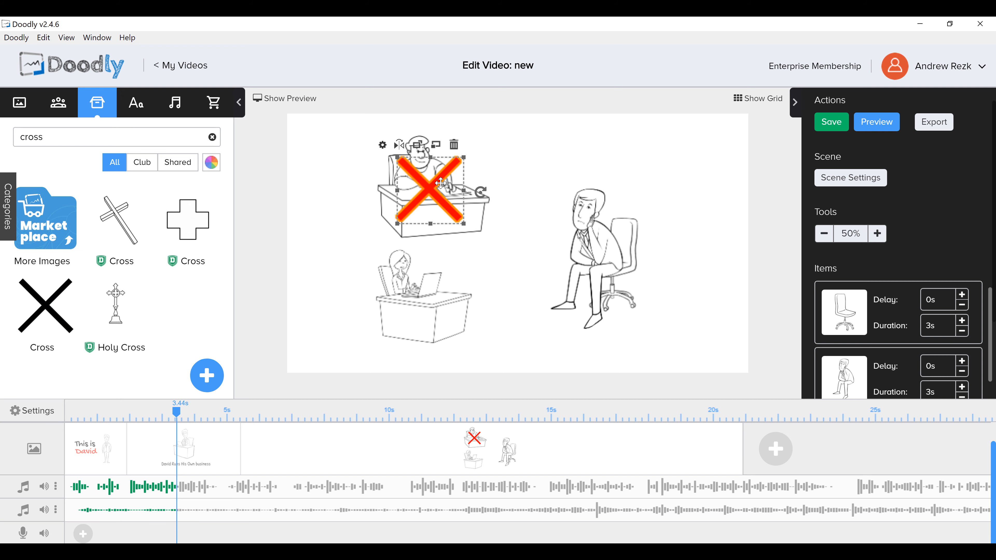
key(ctrl+c)
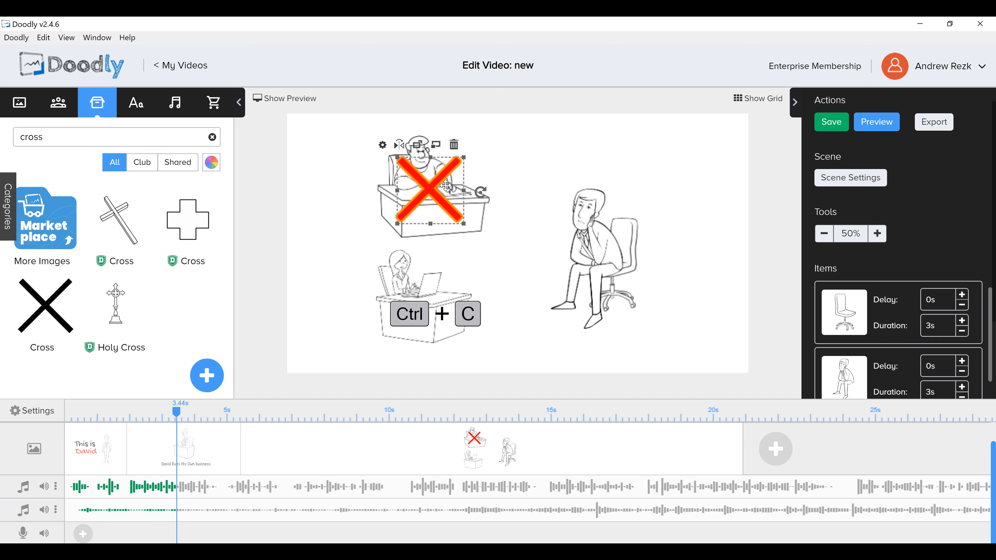
key(ctrl+v)
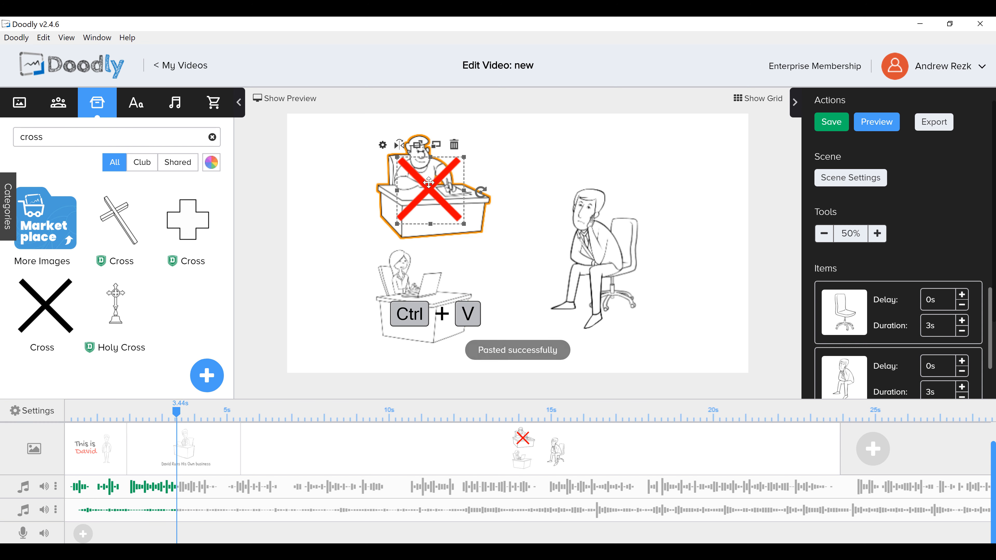
Place the pasted red cross over Steffy On PC in the third scene
drag(414, 191, 410, 294)
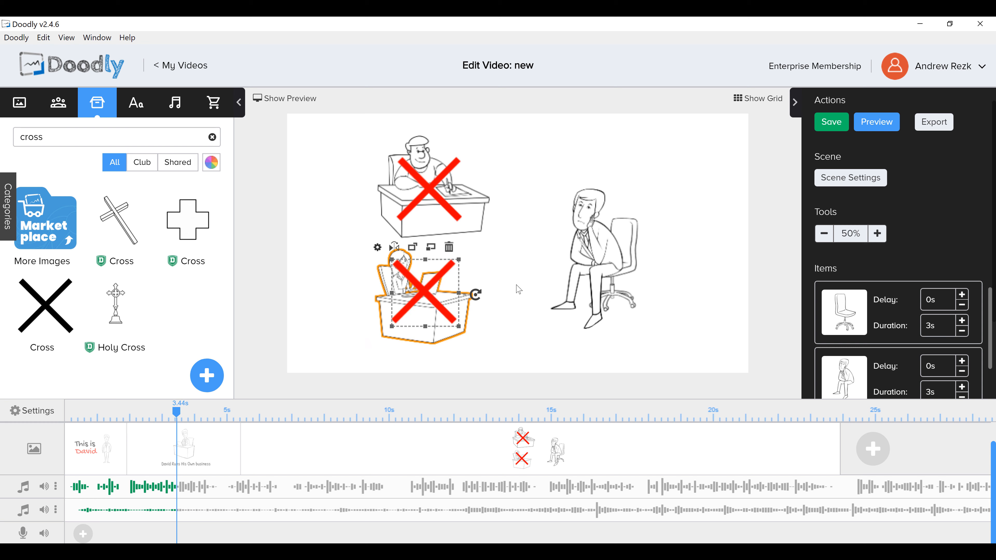
drag(420, 300, 419, 300)
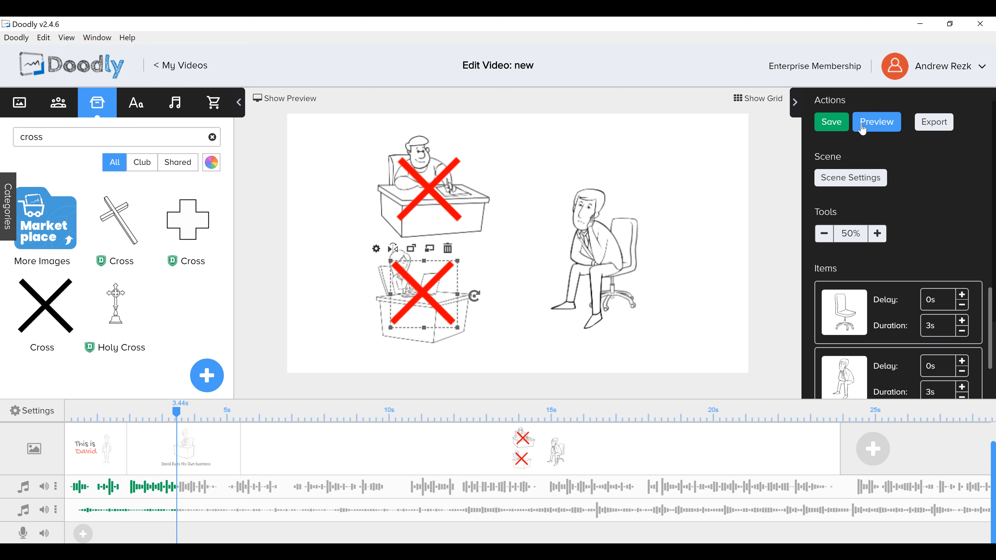
Show the preview beside the canvas and play the third scene from about 6 s to check its drawing pace
click(883, 125)
click(272, 103)
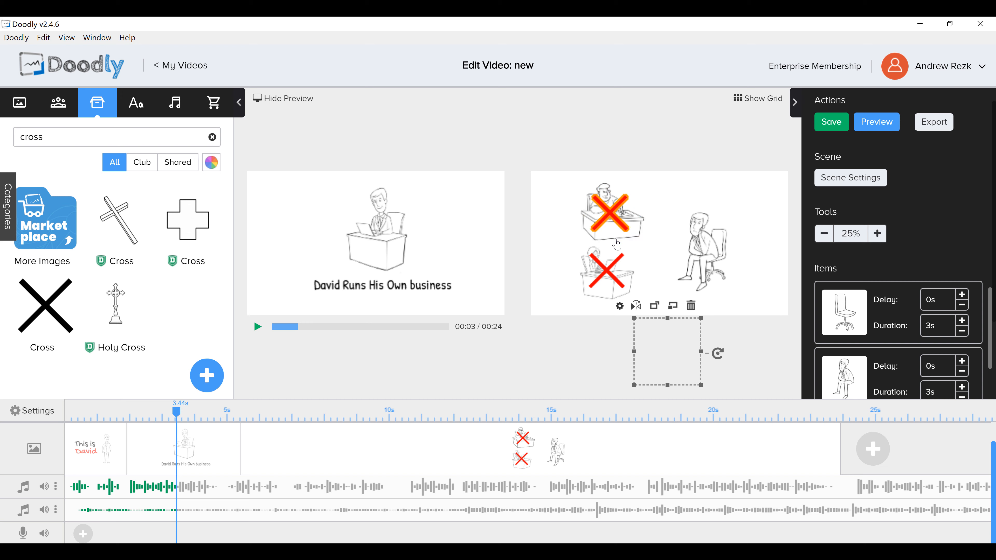
drag(176, 412, 263, 422)
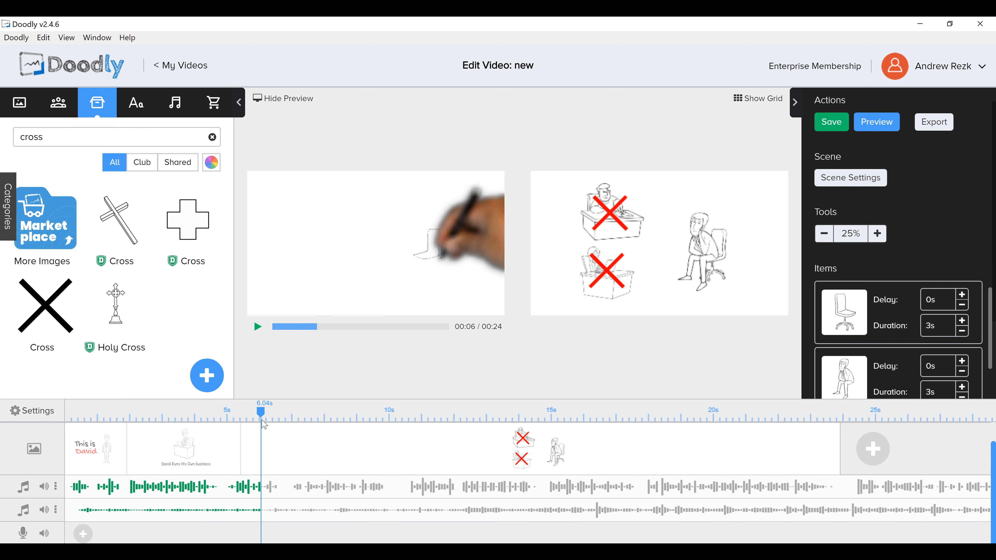
click(258, 327)
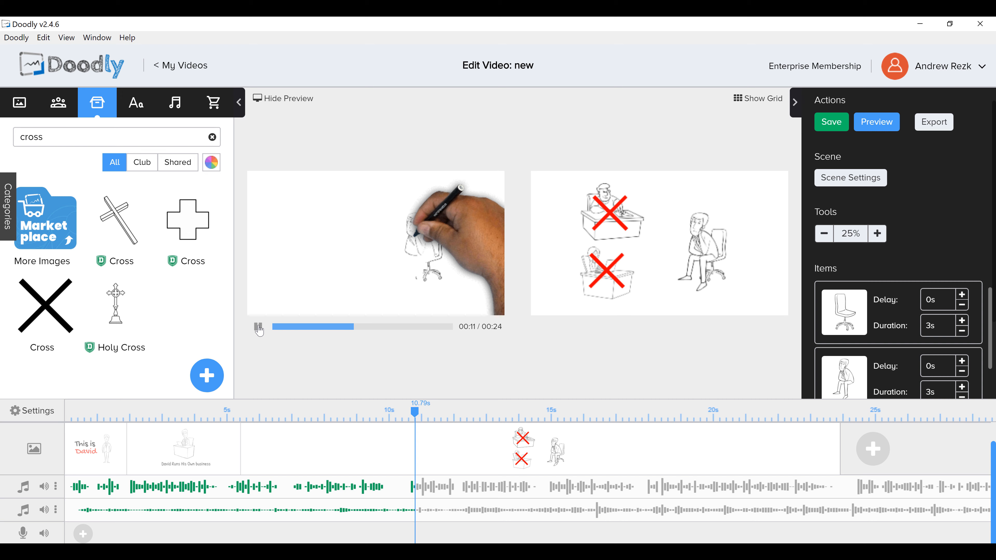
click(259, 331)
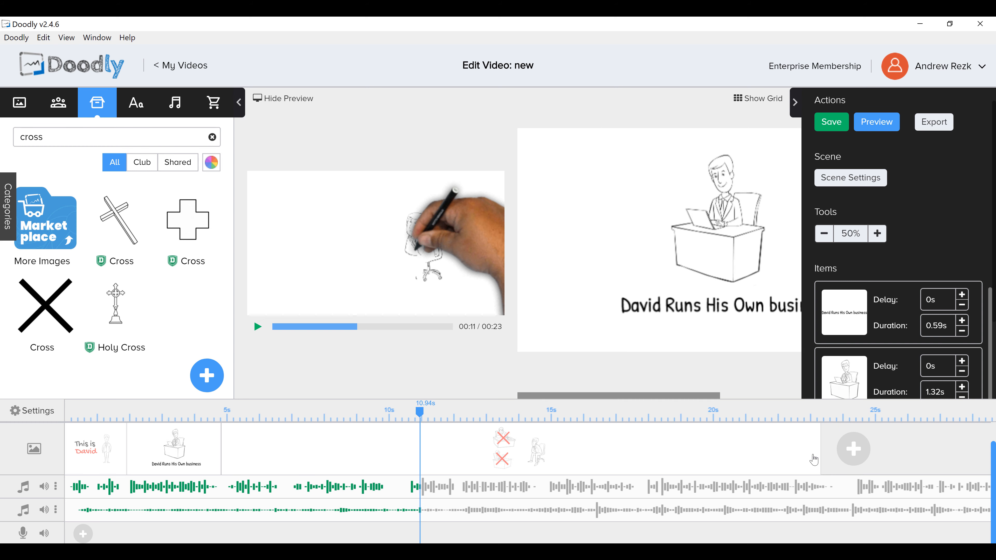
Shorten the third scene to end at about 10 s on the timeline and play it from 4.6 s
drag(813, 460, 289, 463)
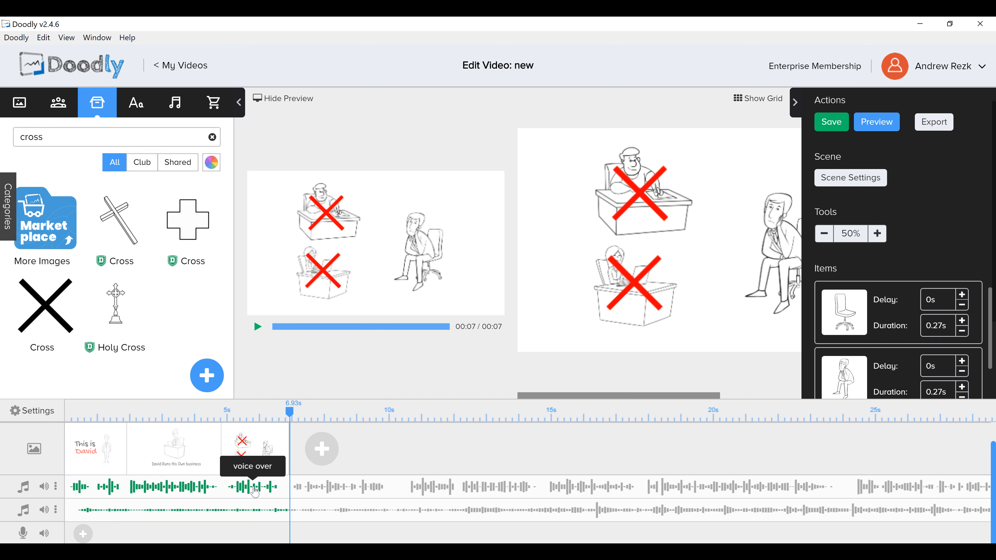
click(211, 418)
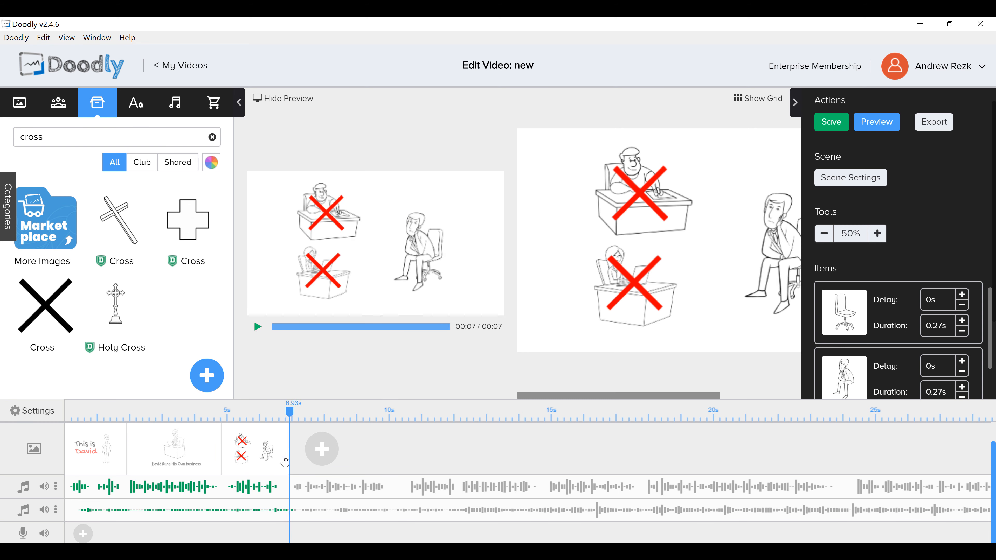
drag(289, 455, 391, 473)
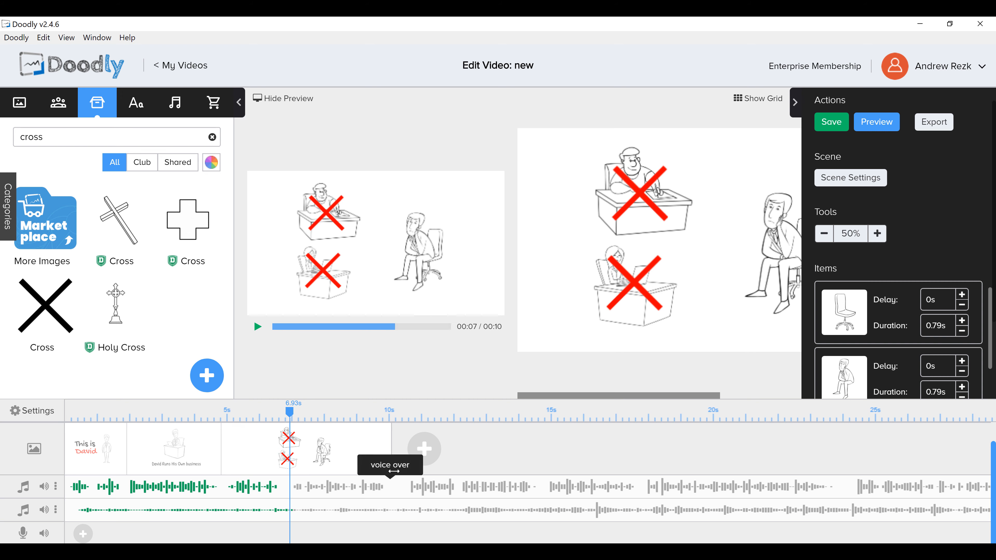
click(214, 417)
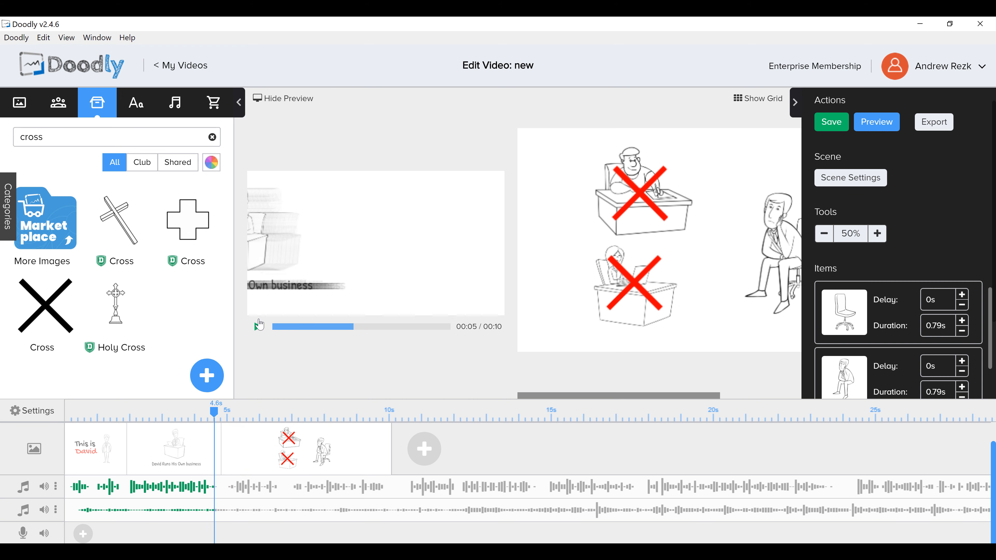
click(258, 327)
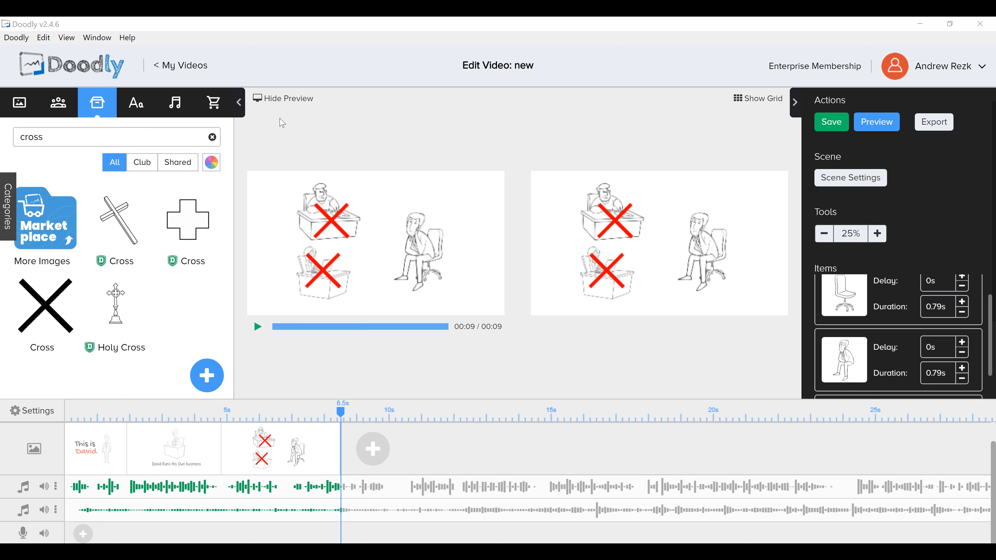
Hide the preview, enlarge the canvas to 50% and set Kevin Writing's enter animation to None
click(284, 99)
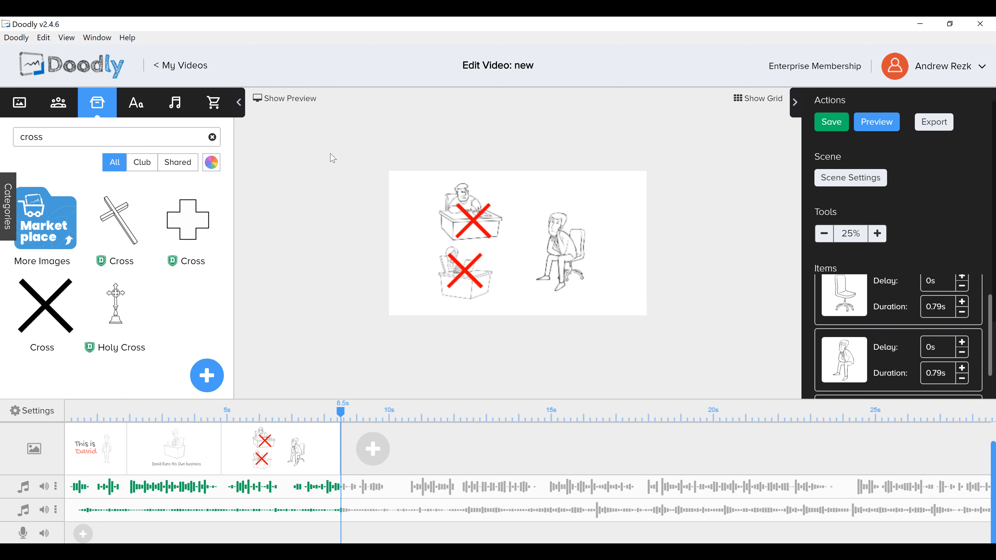
click(877, 234)
click(395, 173)
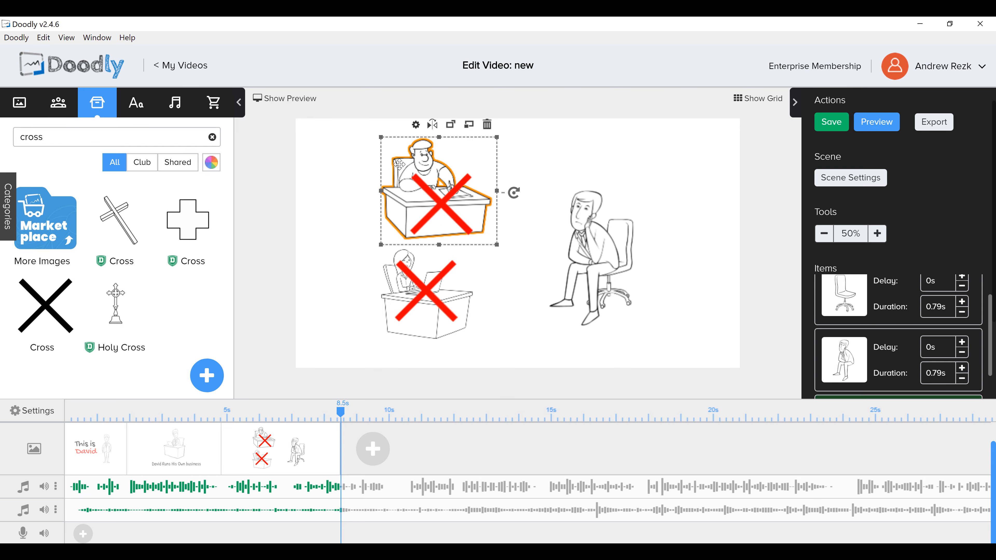
click(416, 125)
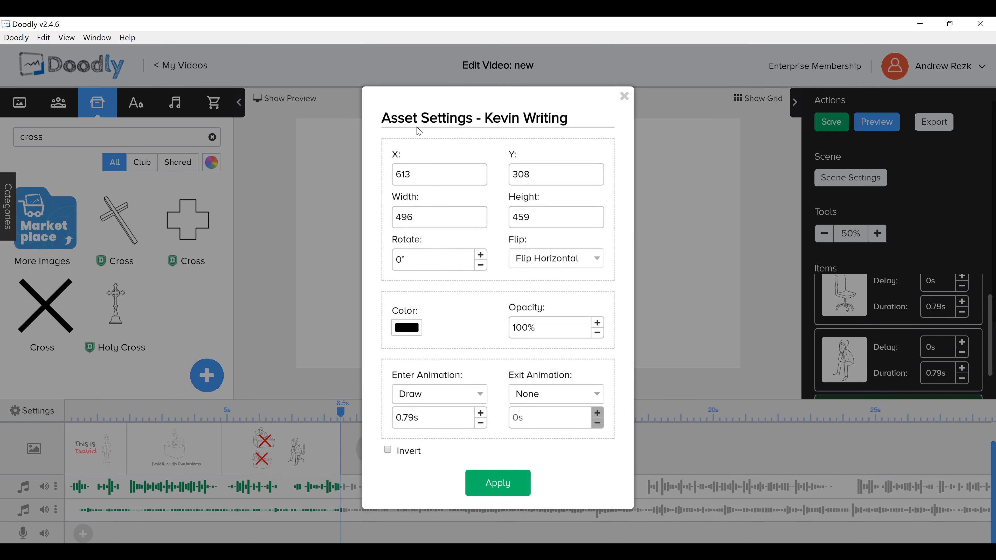
click(461, 392)
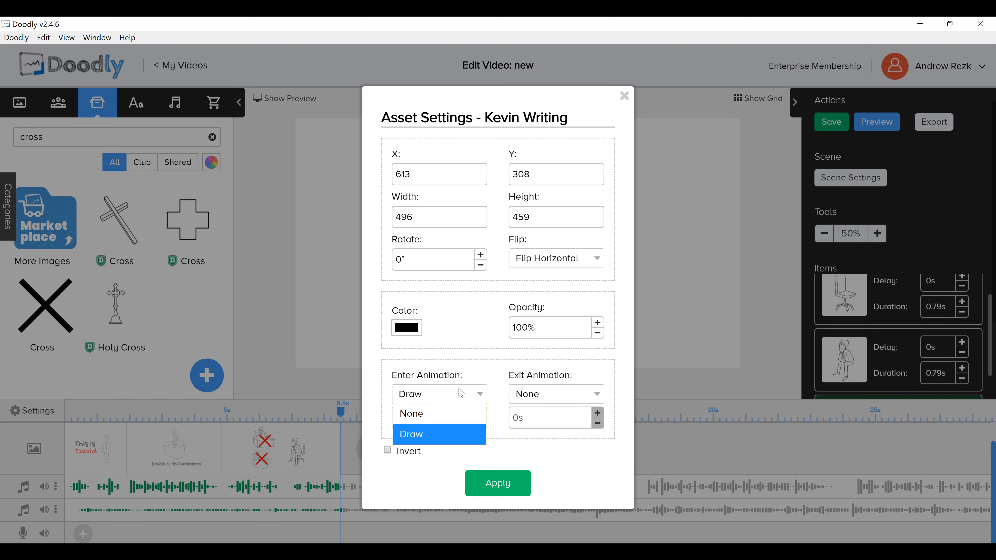
click(438, 422)
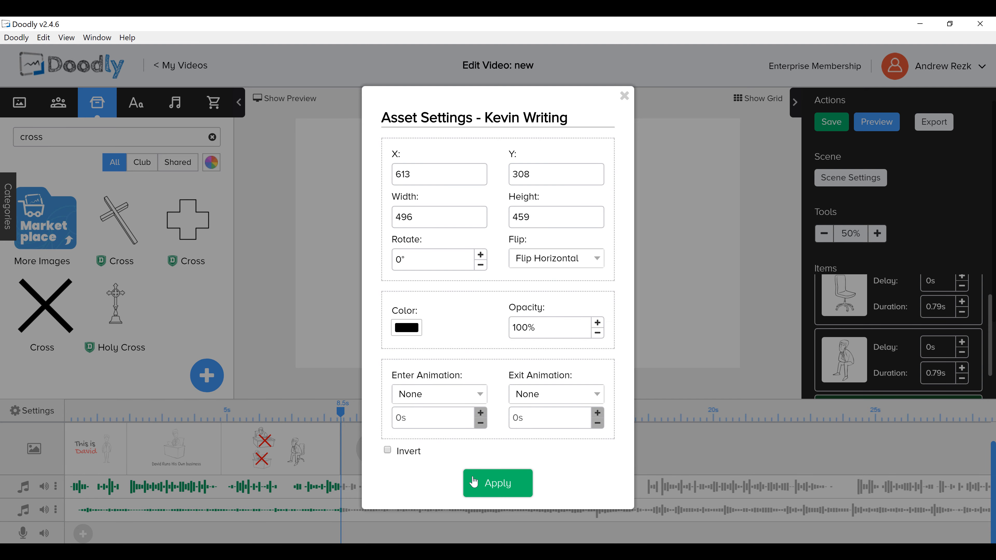
click(497, 483)
Set the enter animation of Steffy On PC in the third scene to None and apply it
click(386, 293)
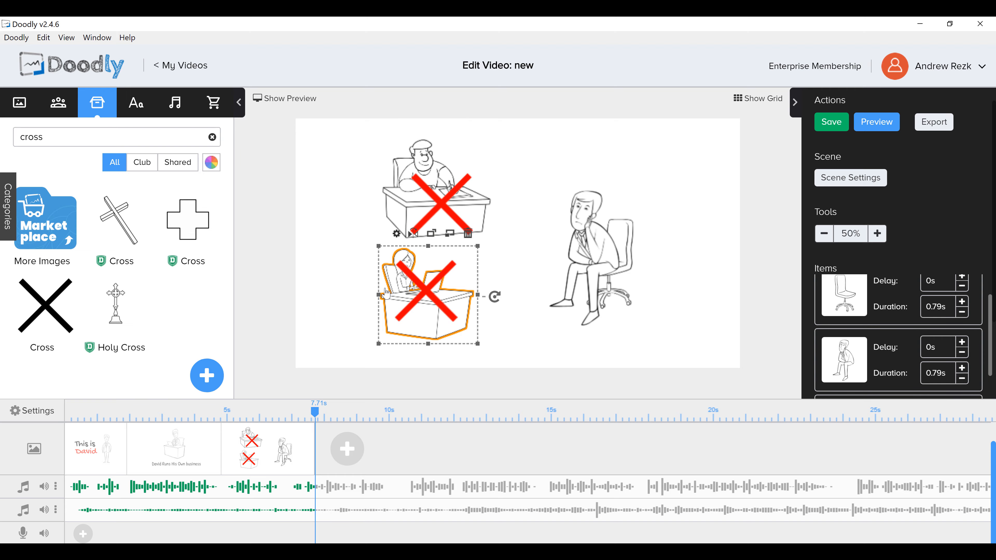
click(396, 233)
click(439, 394)
click(434, 412)
click(476, 480)
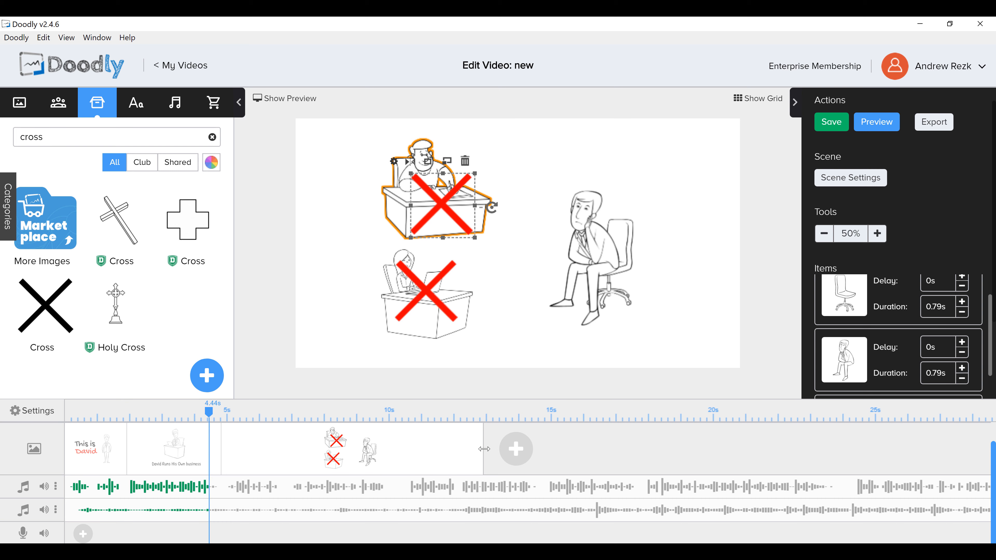
Resize the third scene to end at about 10.2 s and play it in the preview
drag(484, 449, 394, 447)
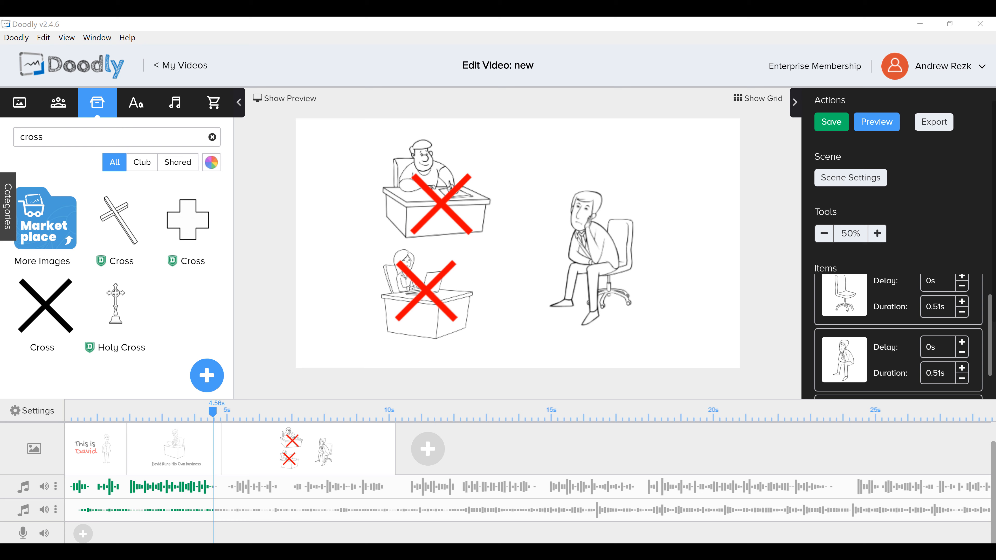
click(286, 99)
click(258, 327)
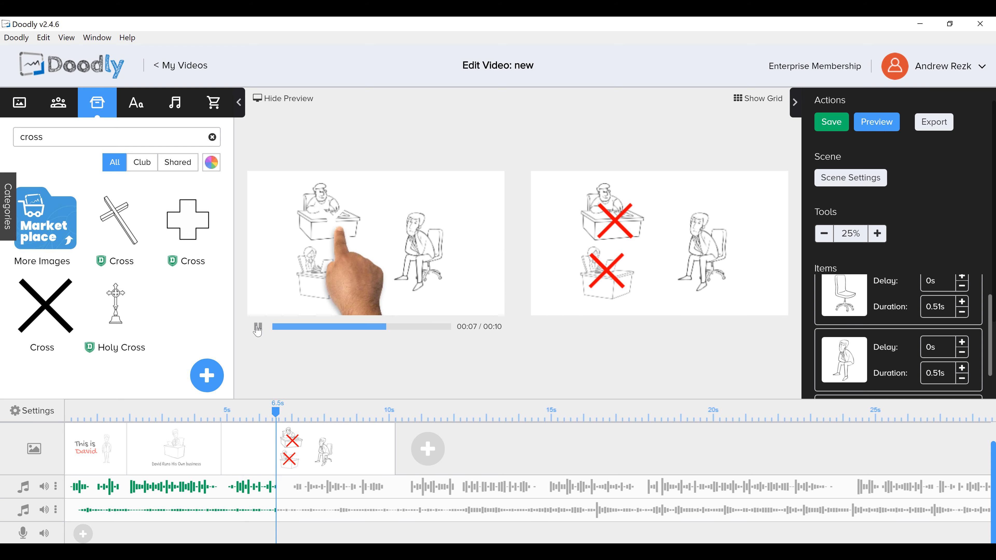
click(259, 331)
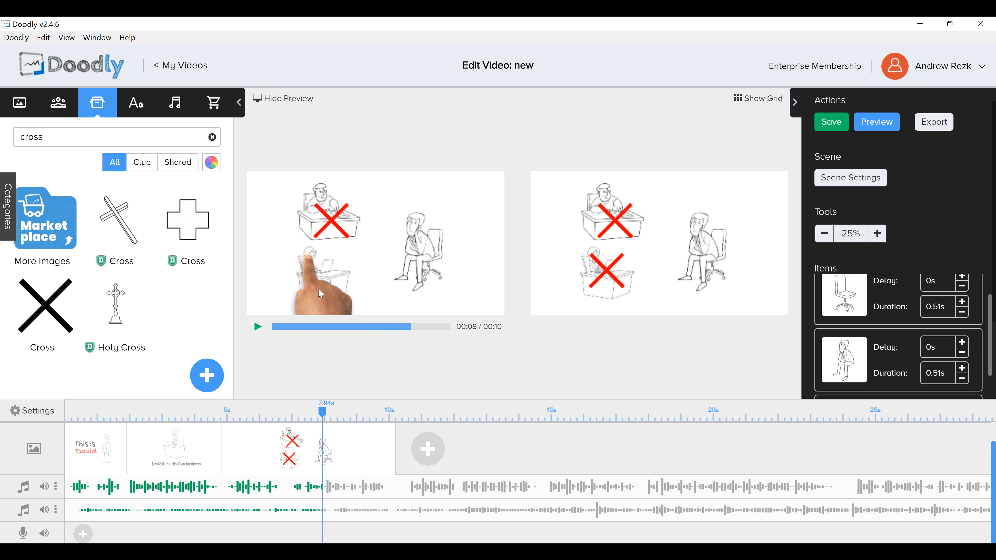
Set the video's erase mode to Off, apply it and replay the third scene from about 4.5 s
click(35, 411)
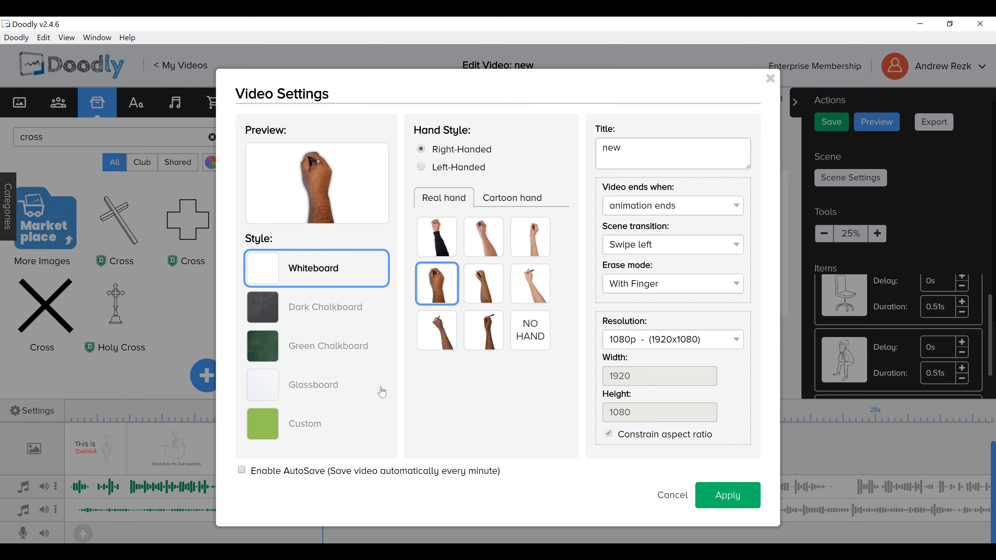
click(645, 288)
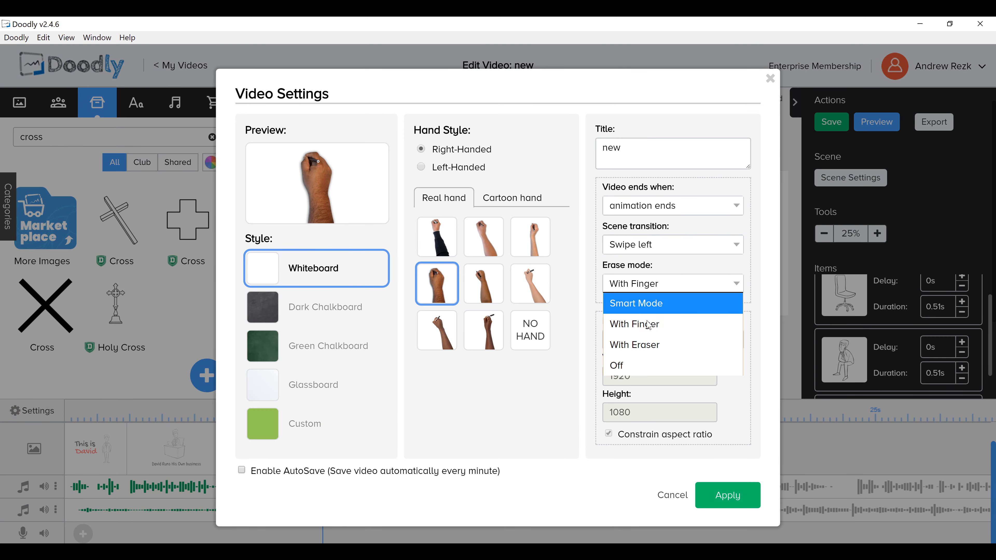
click(639, 366)
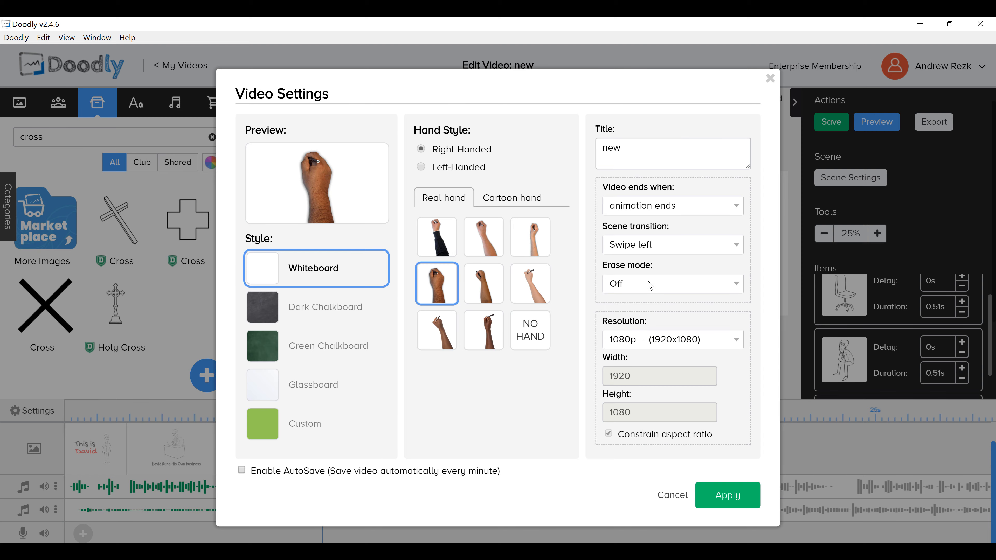
click(721, 505)
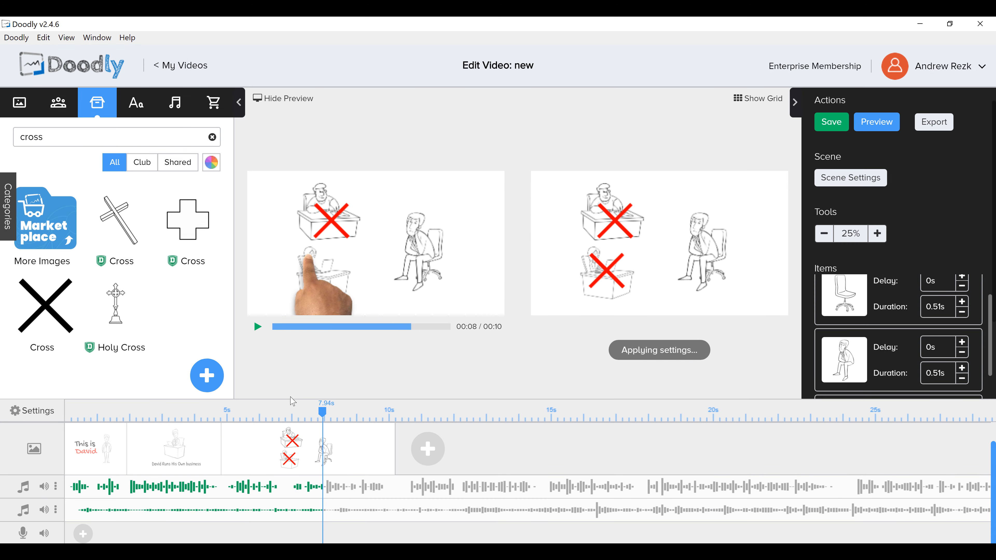
click(211, 416)
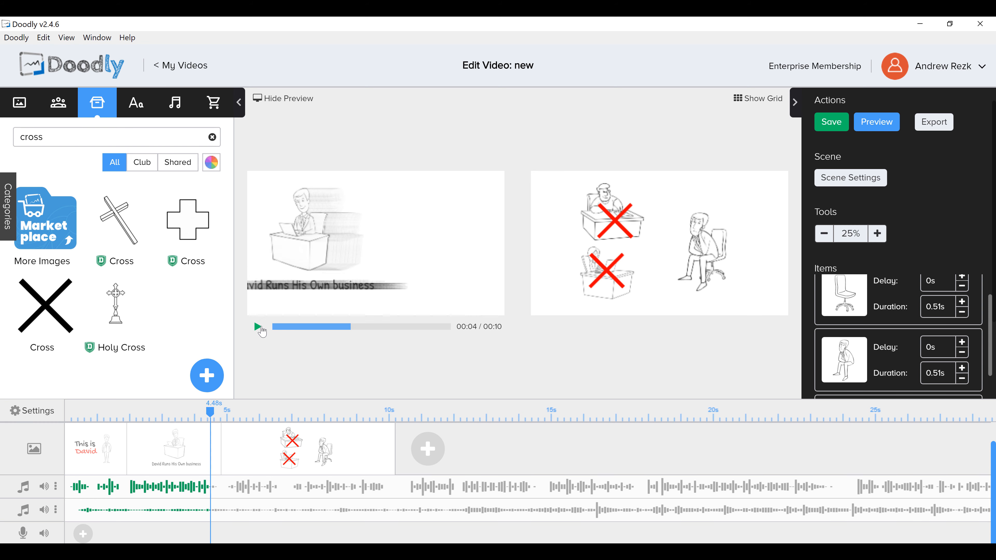
click(258, 327)
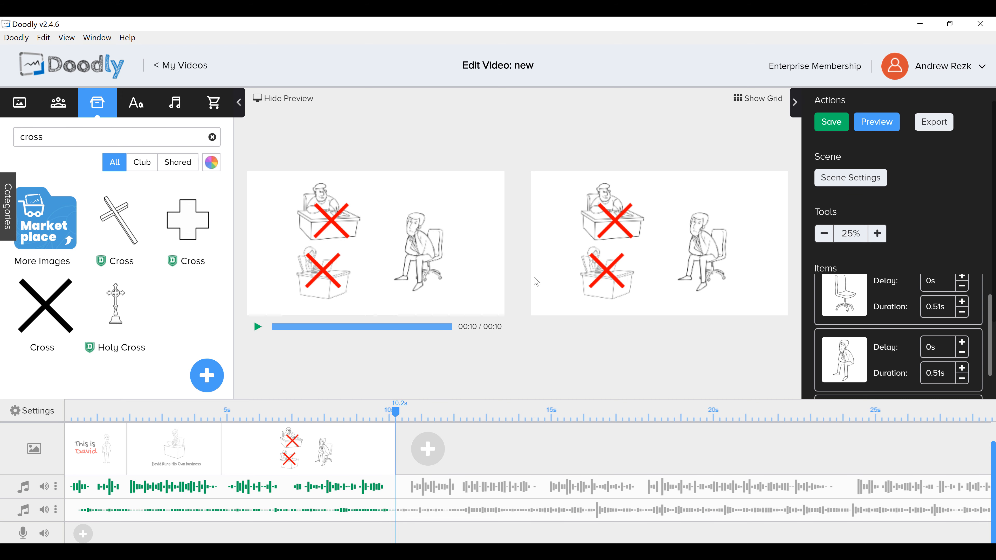
Hide the preview and reduce the draw duration of the cross over Steffy On PC to 1.17 s
click(280, 99)
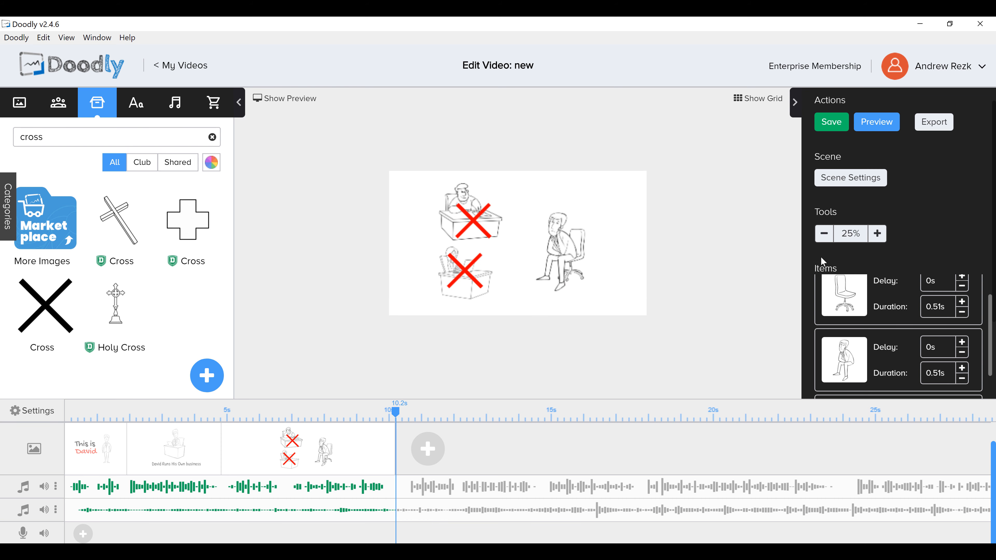
click(876, 234)
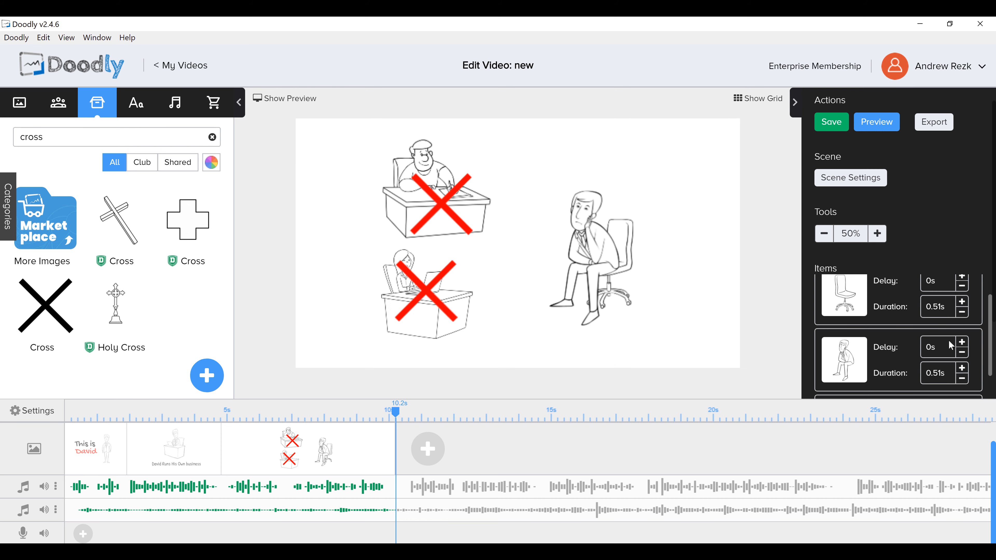
scroll(948, 341, up, 1)
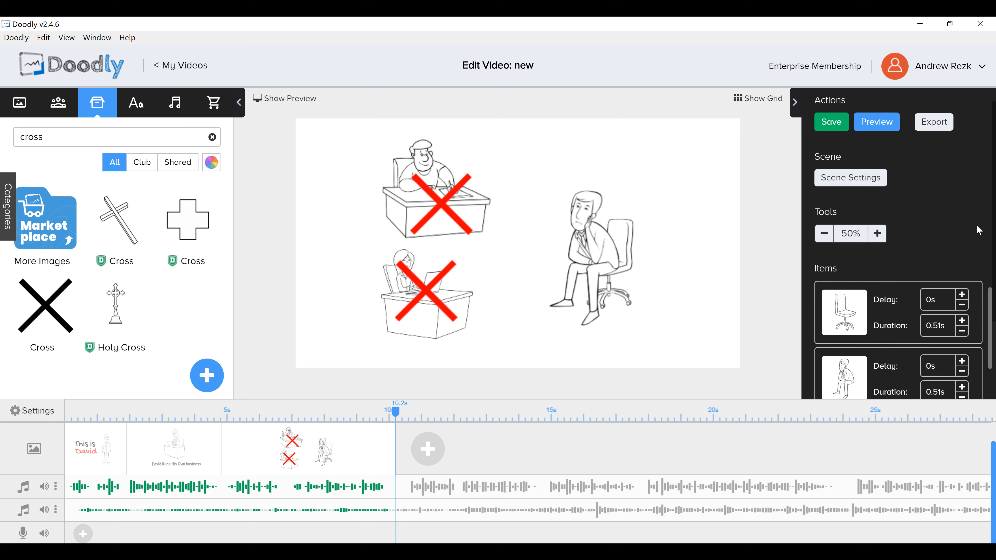
scroll(979, 230, down, 5)
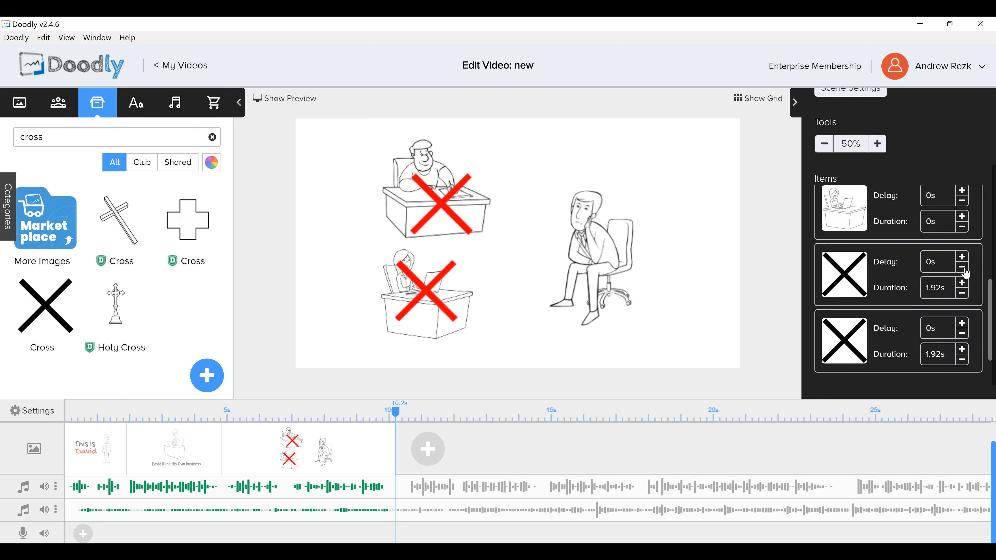
scroll(963, 279, down, 2)
scroll(914, 333, up, 3)
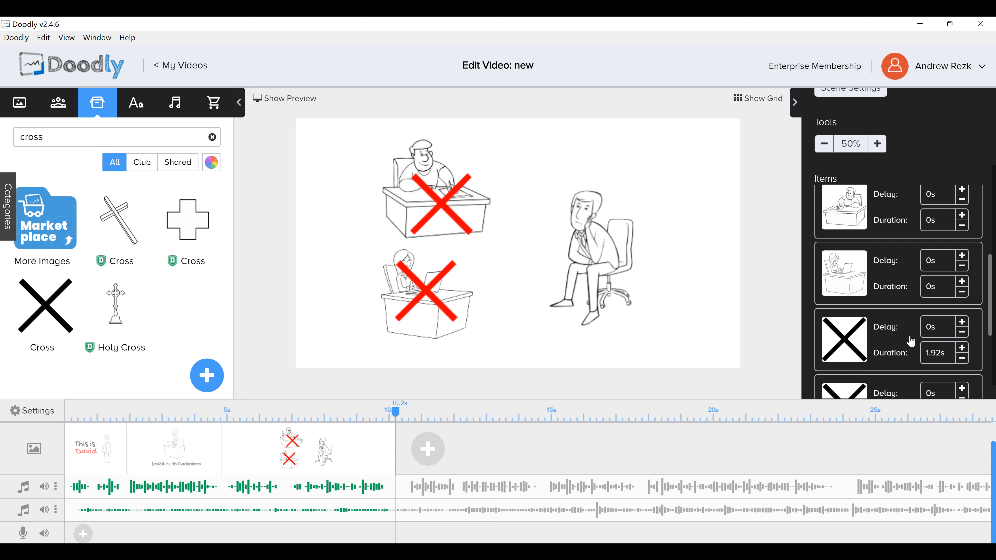
scroll(898, 336, down, 2)
scroll(881, 341, up, 2)
scroll(881, 342, down, 2)
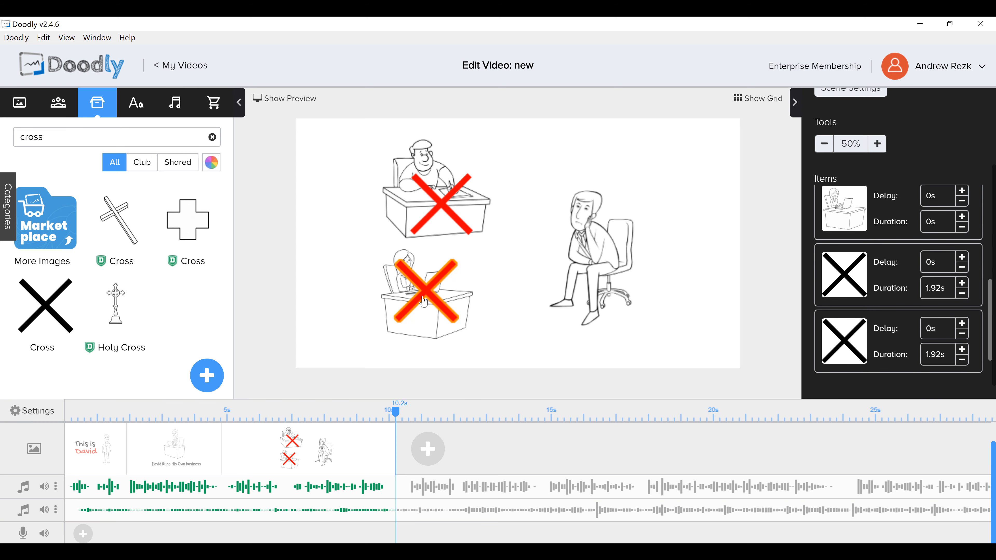
click(963, 361)
click(962, 360)
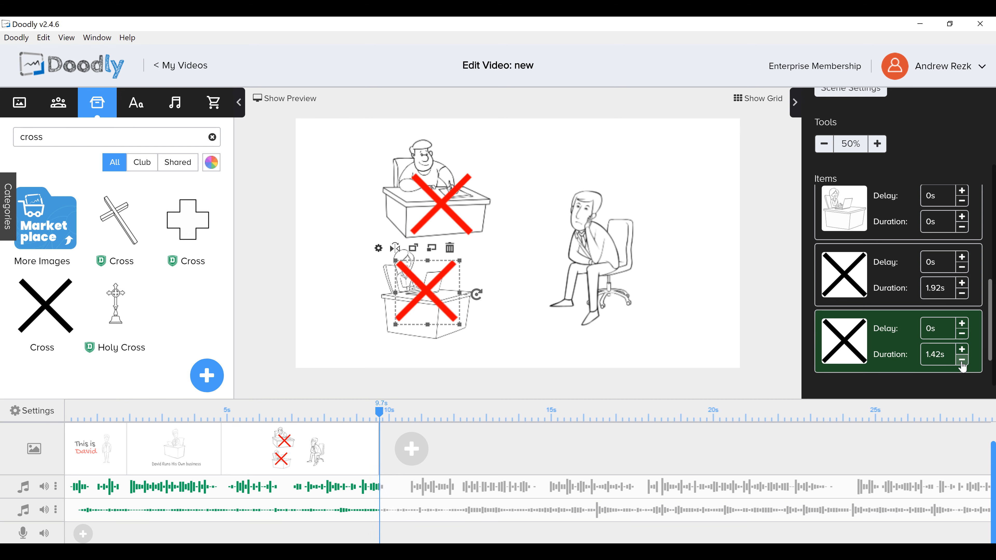
click(963, 361)
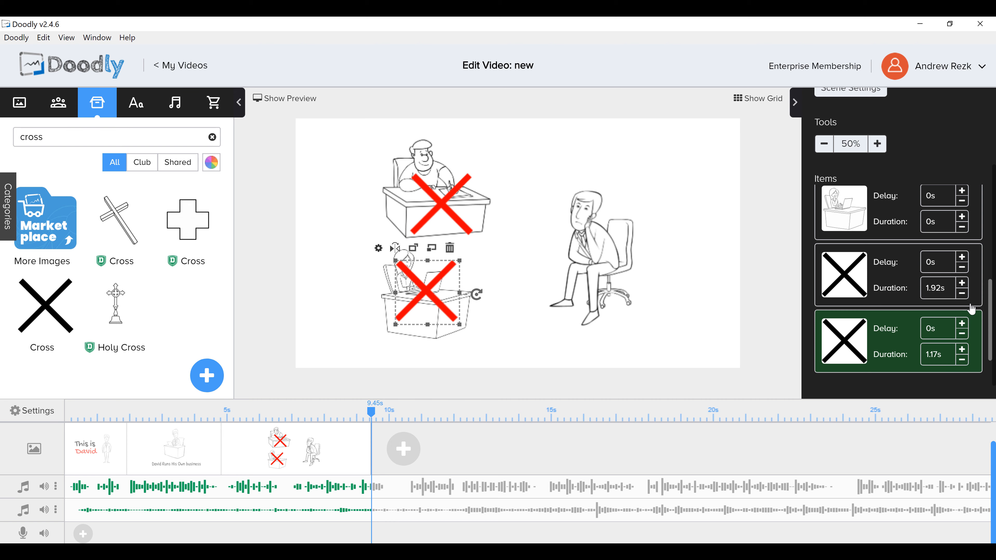
Reduce the draw duration of the cross over the man at the upper desk to 1.17 s
click(962, 294)
click(962, 295)
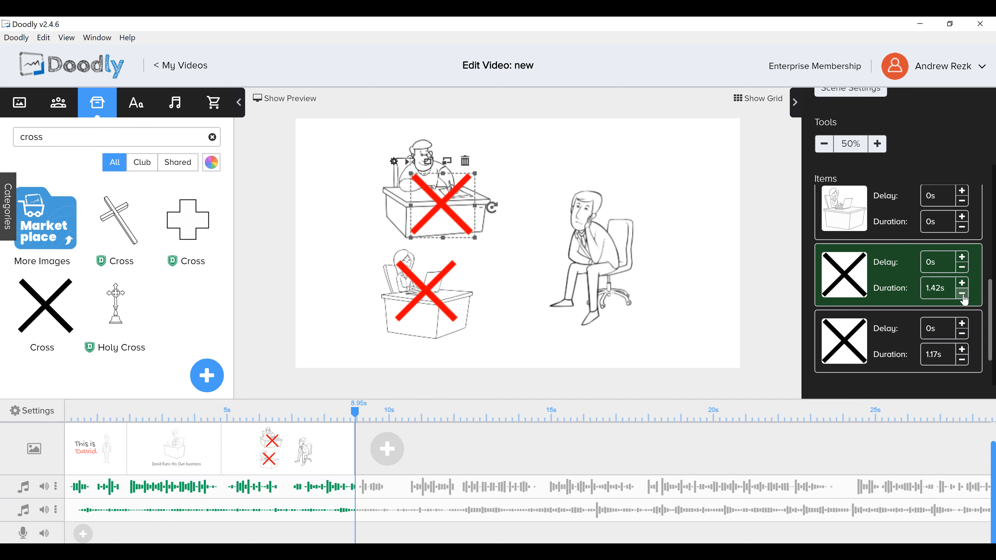
click(963, 294)
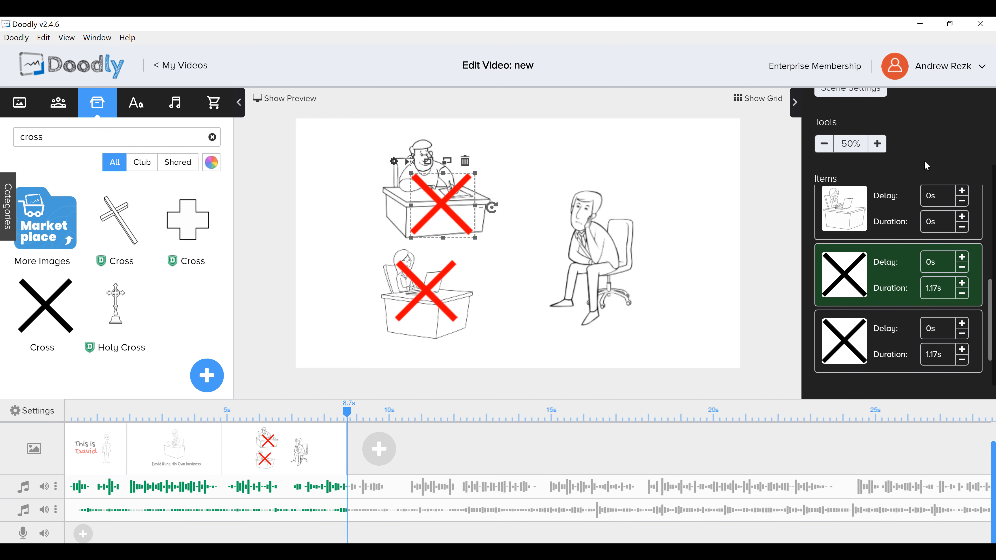
Review and apply the third scene's settings, then stretch the scene to end at about 10.3 s
scroll(927, 166, up, 3)
click(867, 183)
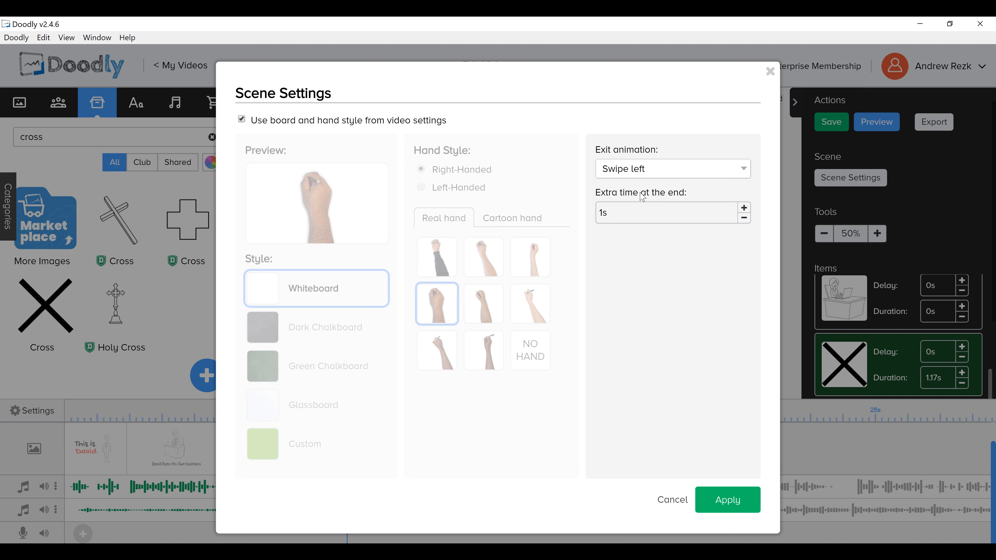
click(703, 499)
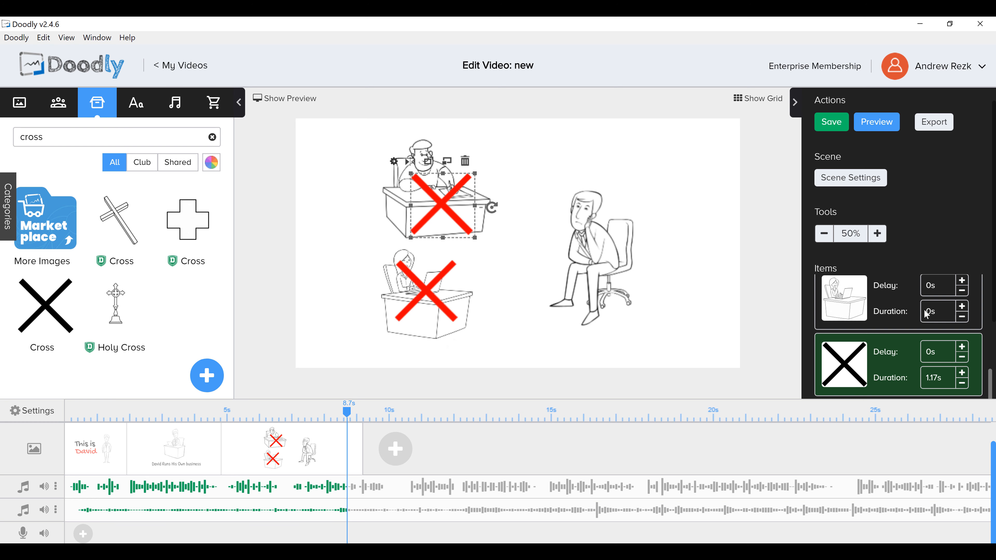
scroll(925, 316, down, 1)
scroll(928, 334, down, 2)
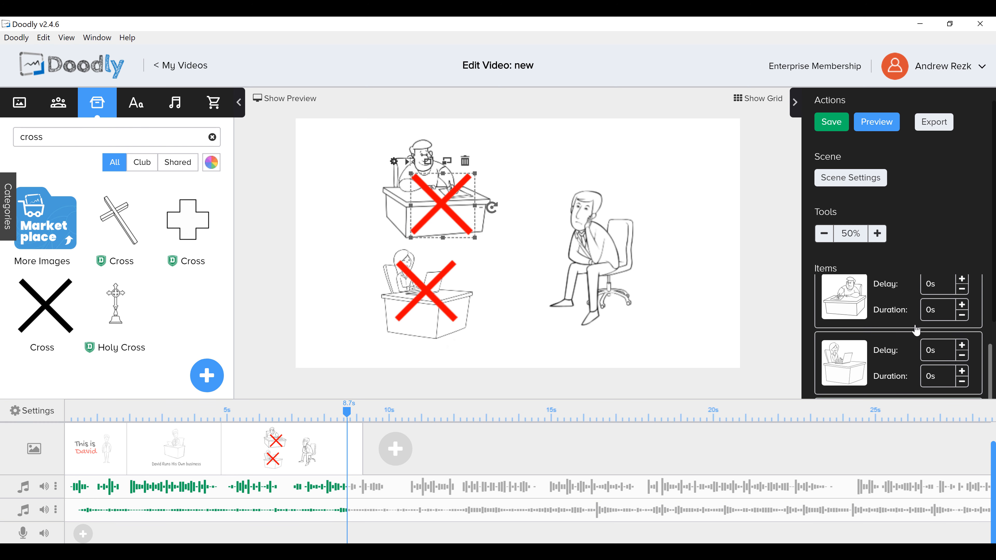
scroll(947, 289, down, 1)
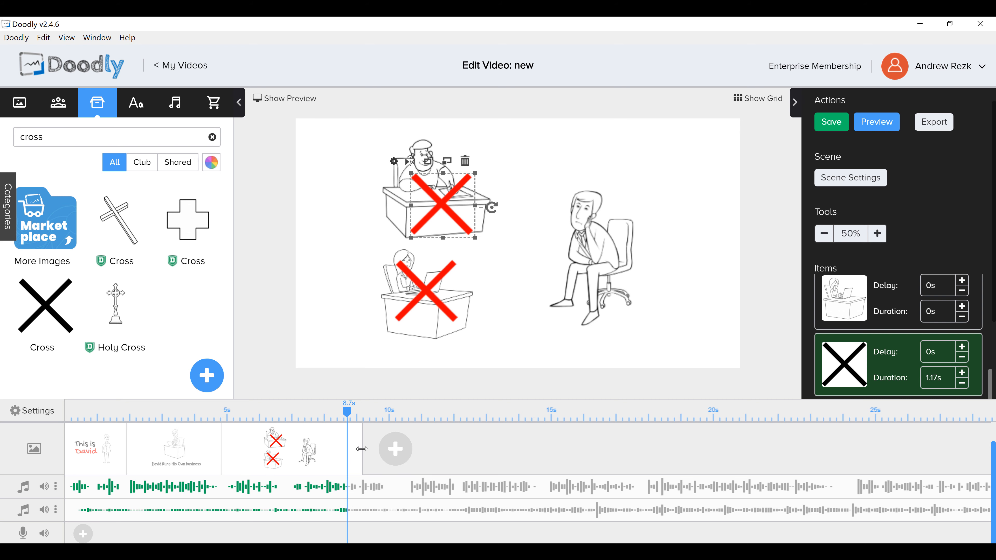
drag(361, 449, 399, 453)
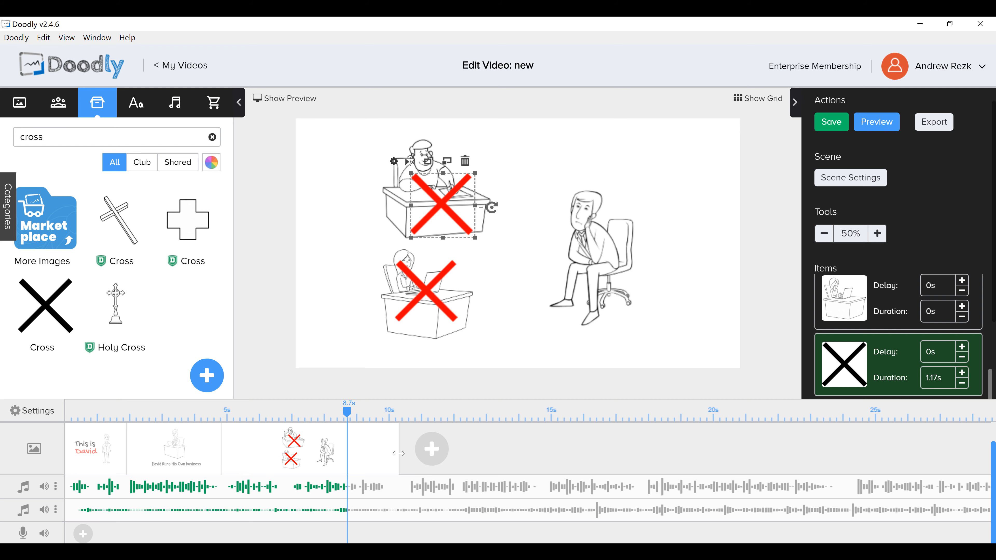
Play the third scene in the preview from about 4.7 s, then hide the preview
click(218, 419)
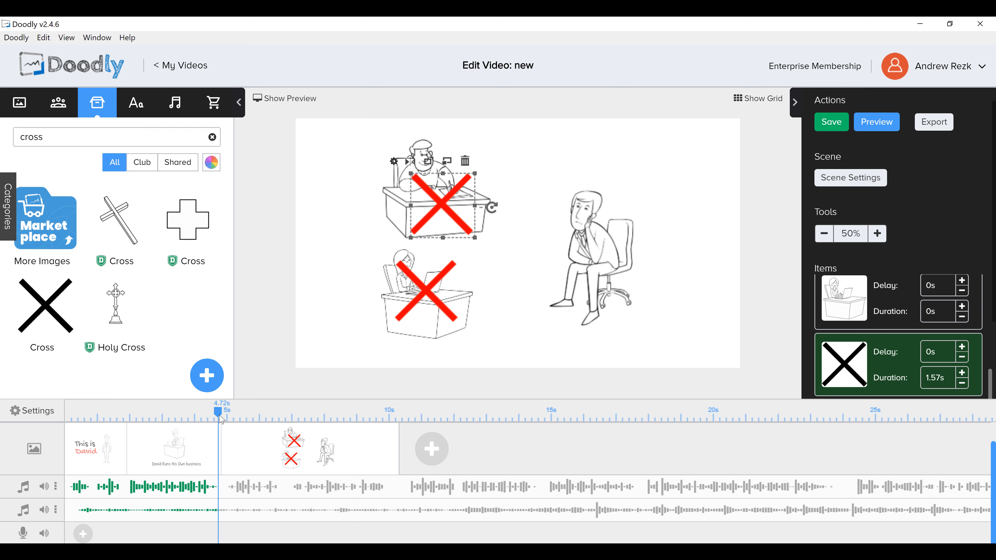
click(289, 99)
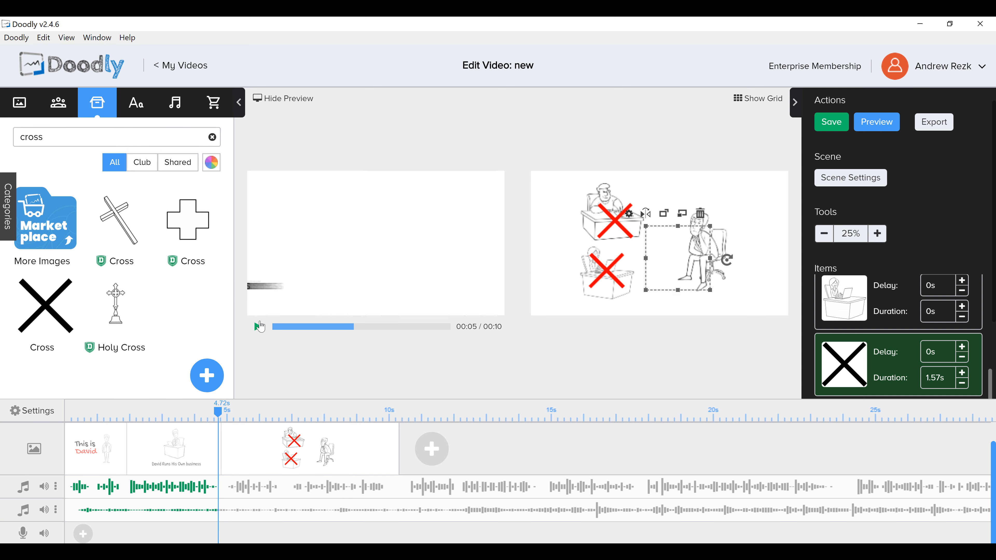
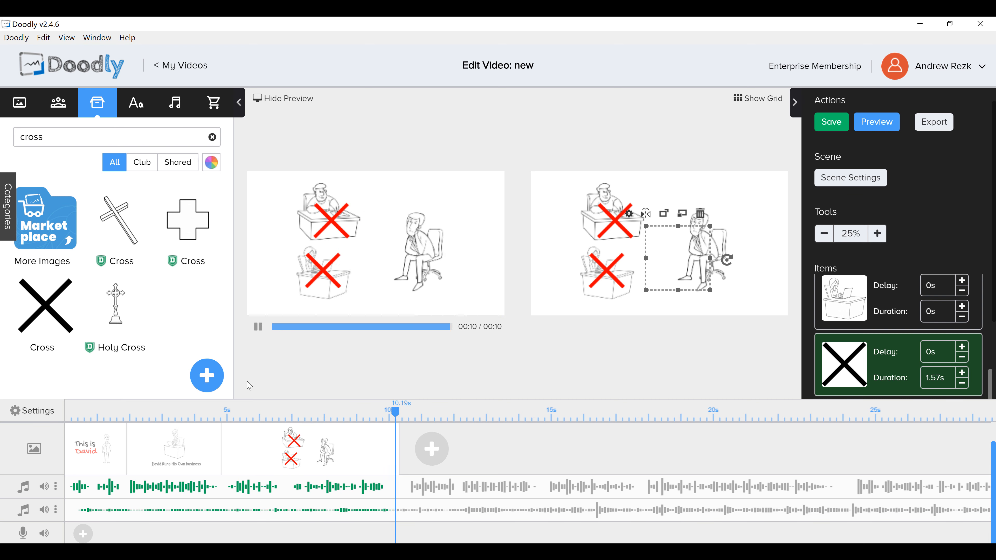
click(301, 103)
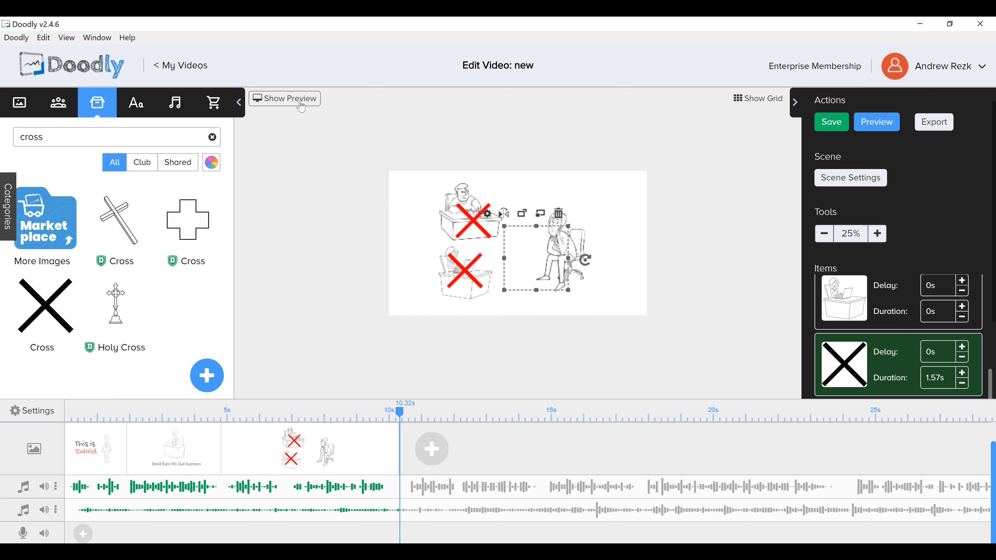
Add a fourth scene, then switch to the Sample video and play it, pausing around its speech-bubble scene
click(438, 453)
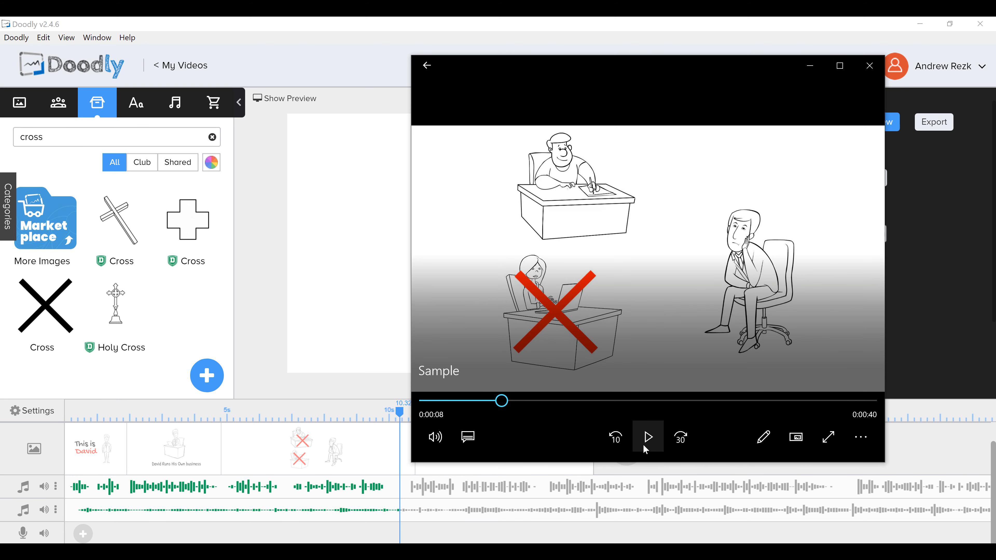
click(645, 447)
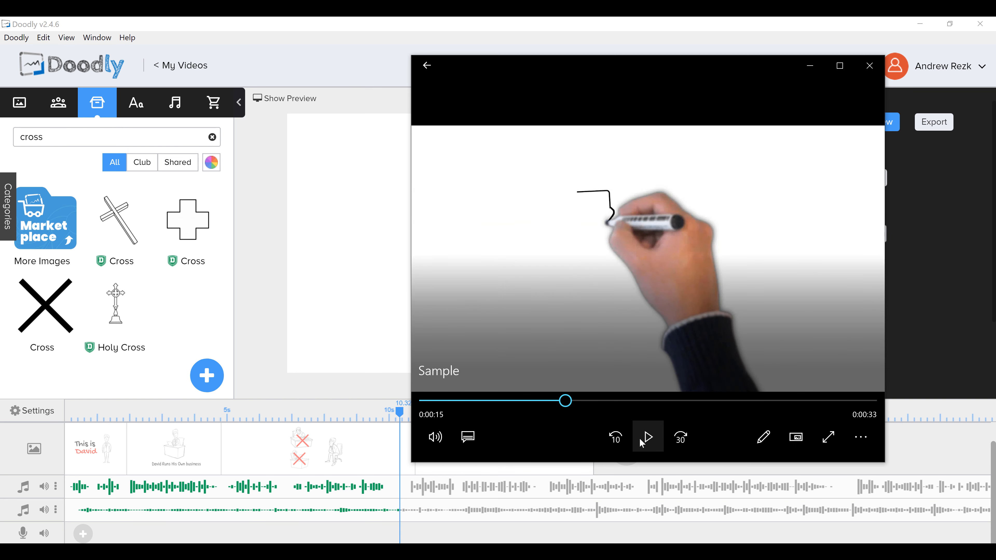
click(648, 443)
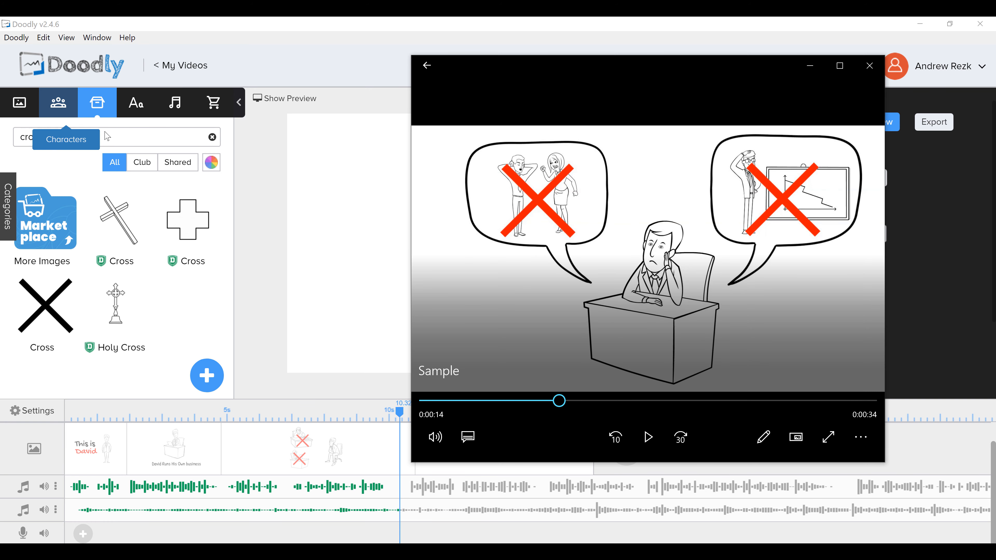
Return to Doodly, search the characters for "adam" and place Adam Tired in the fourth scene
click(251, 173)
click(58, 103)
click(212, 136)
text(adam)
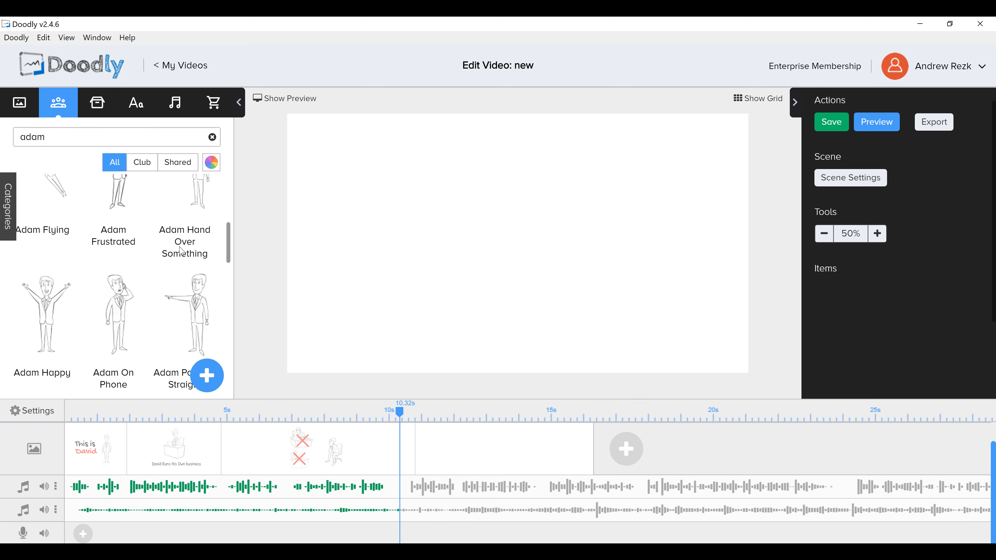
scroll(181, 251, down, 15)
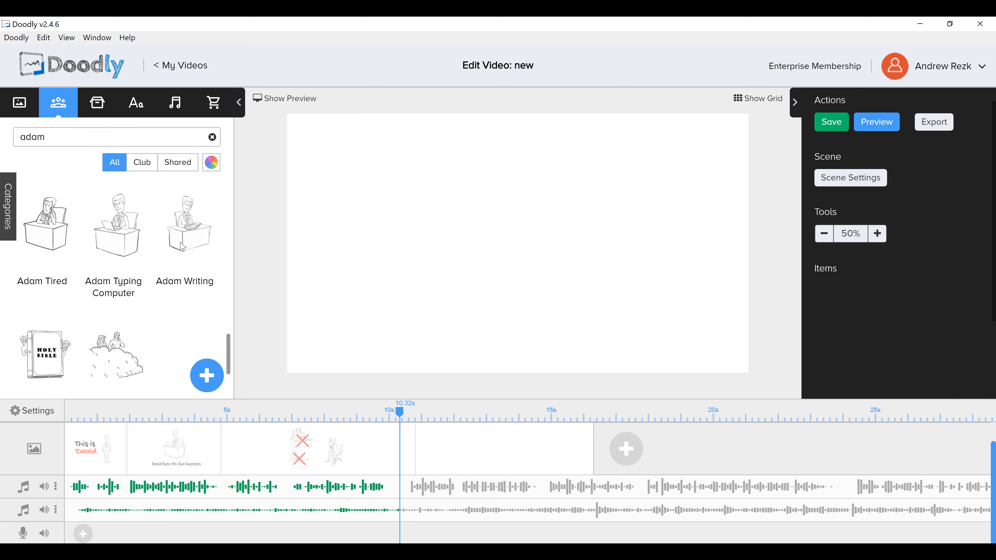
scroll(181, 246, up, 1)
drag(45, 255, 569, 249)
click(569, 248)
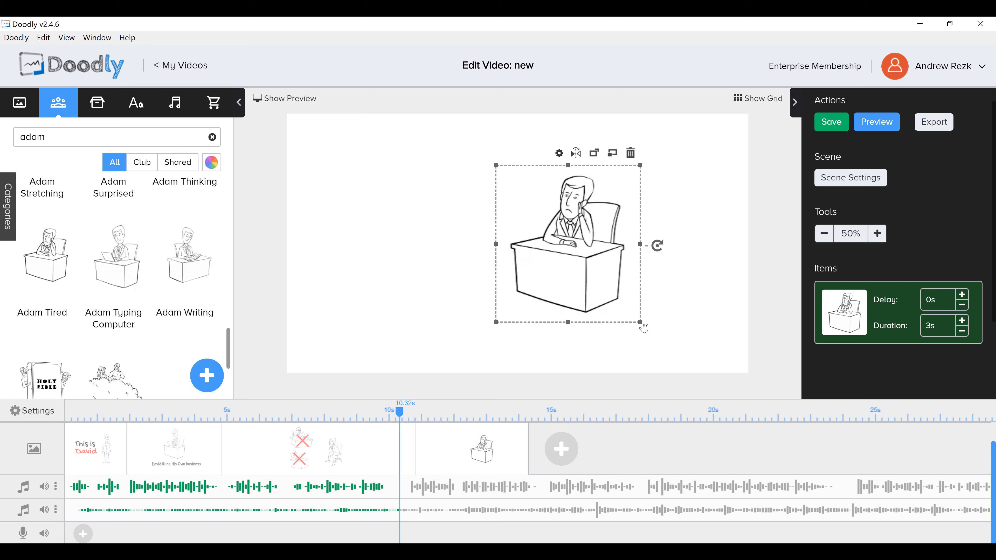
Resize Adam Tired and position him at the lower centre of the canvas, using the Sample video as reference
drag(656, 335, 690, 359)
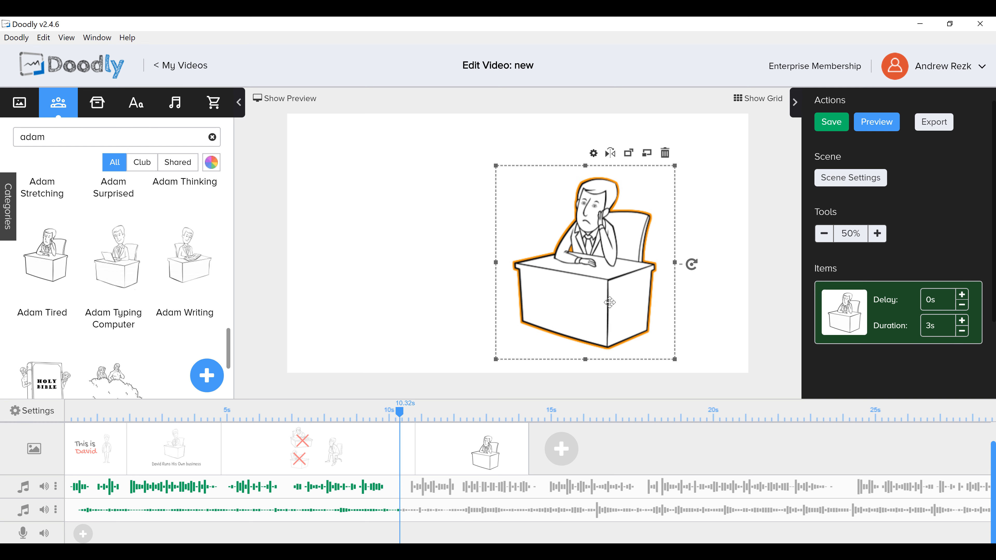
mouse_move(614, 306)
mouse_down()
mouse_move(599, 293)
mouse_move(616, 299)
mouse_up()
key(alt+Tab)
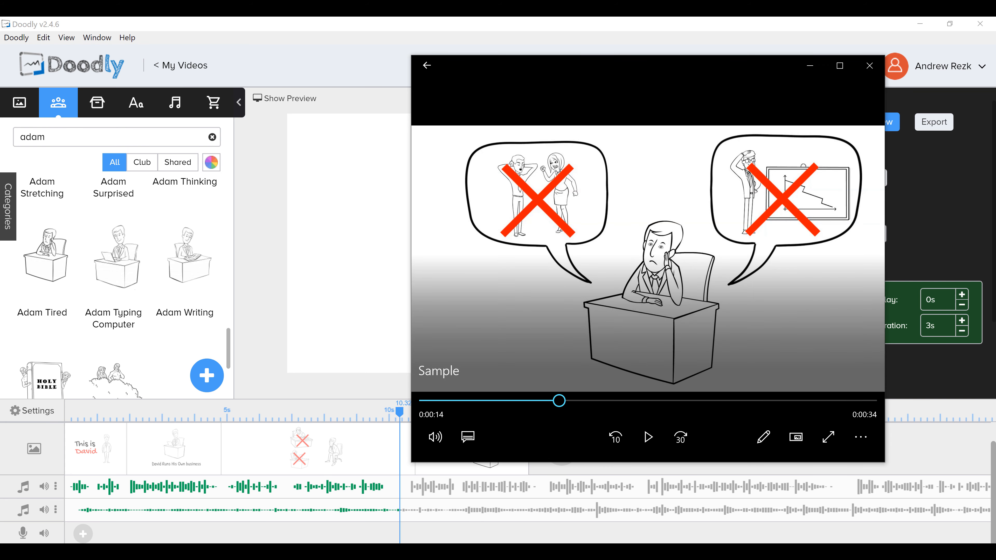
key(alt+Tab)
drag(502, 306, 479, 313)
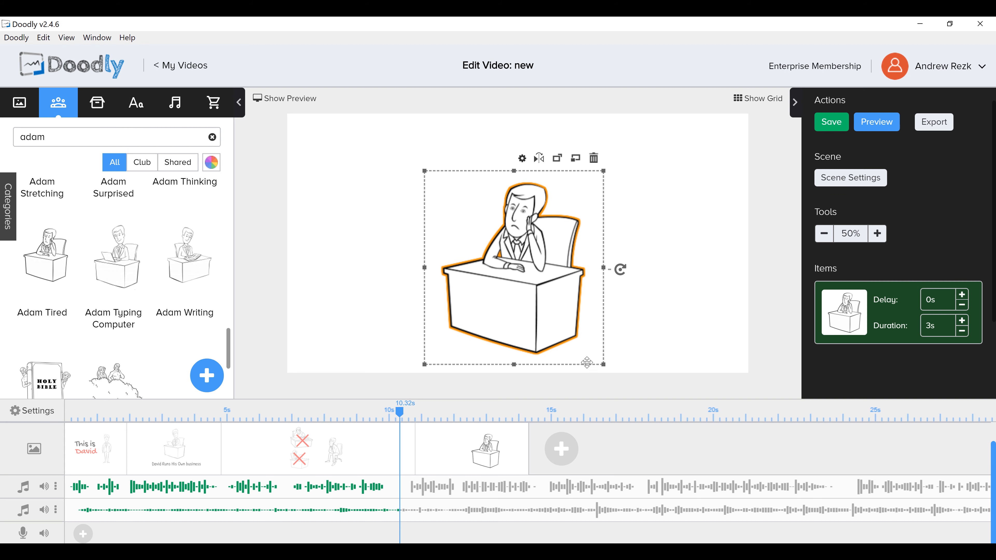
drag(604, 364, 550, 317)
drag(505, 271, 521, 314)
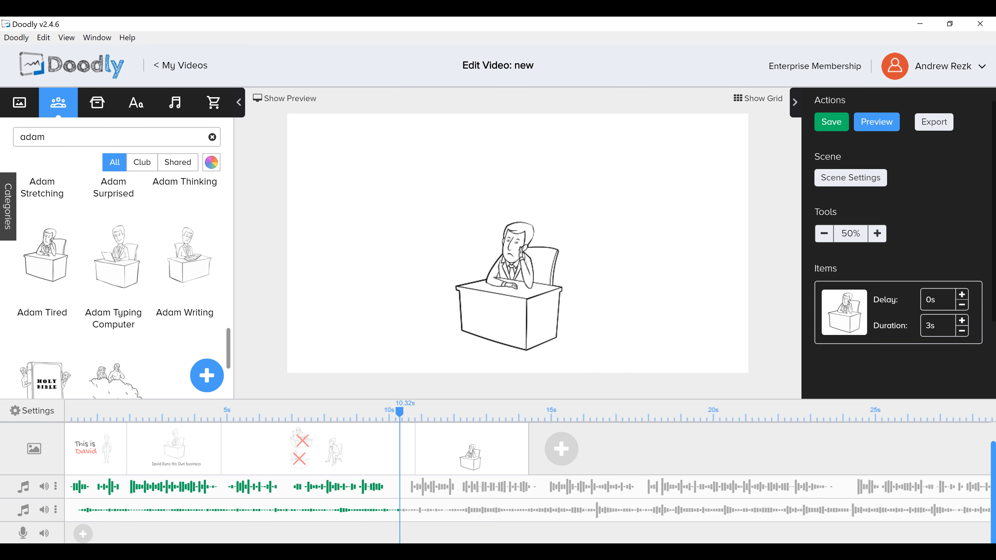
Check the Sample video, search the characters for "frustrated" and place a shrunken Claire Frustrated above Adam's desk, slightly to the left
key(alt+Tab)
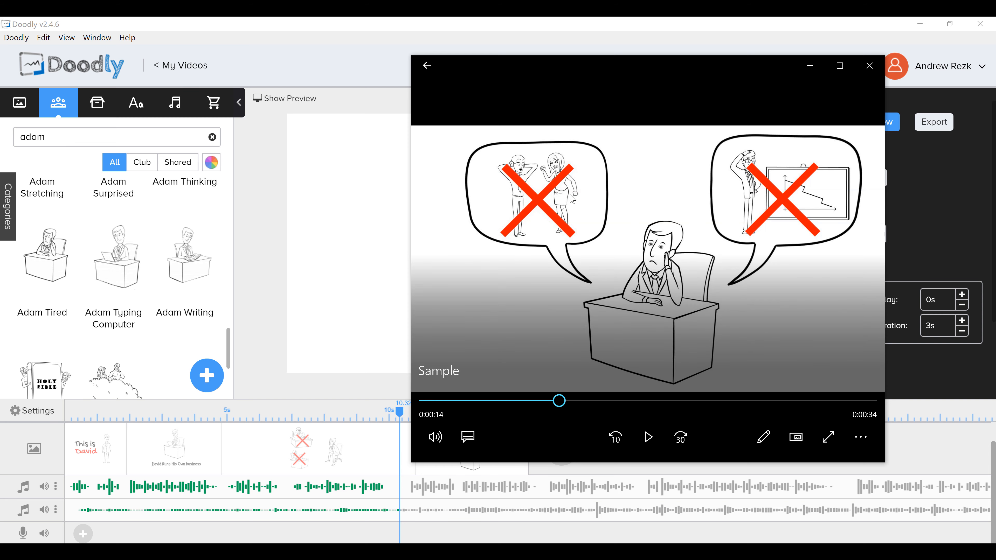
key(alt+Tab)
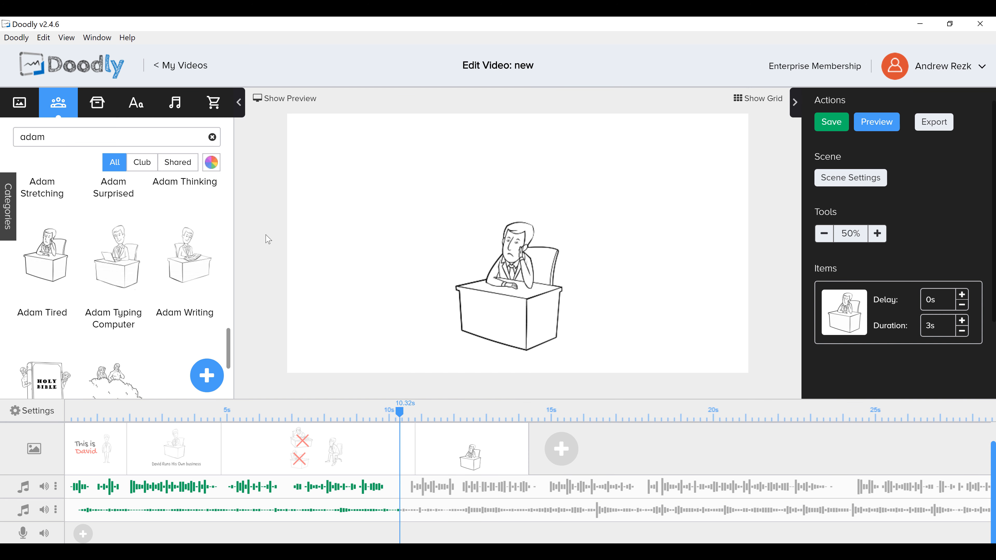
click(212, 137)
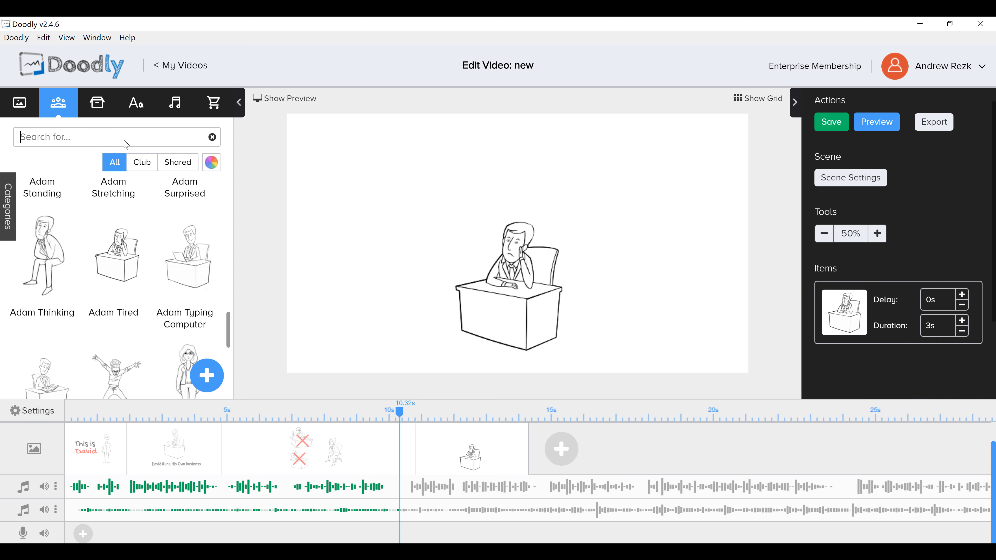
text(frustrated)
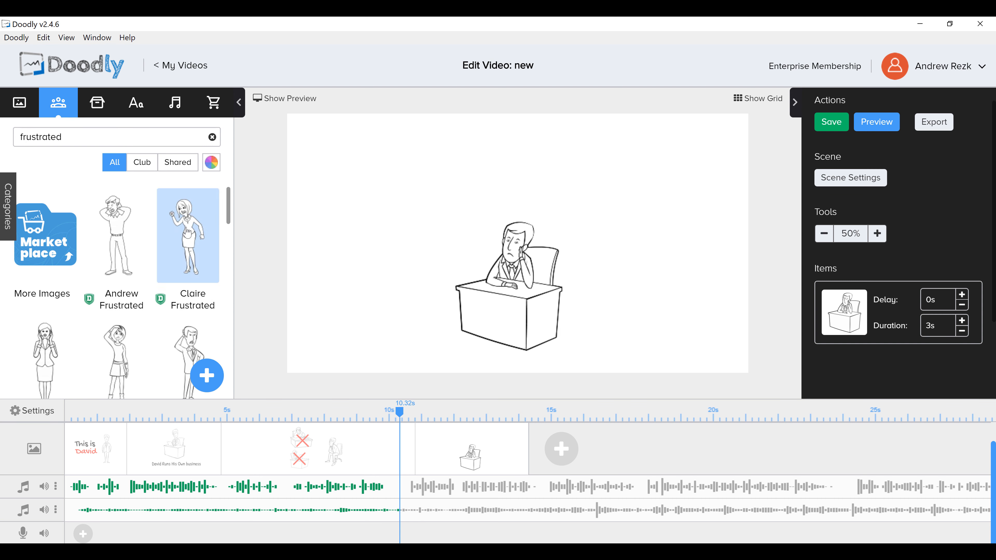
drag(187, 232, 446, 202)
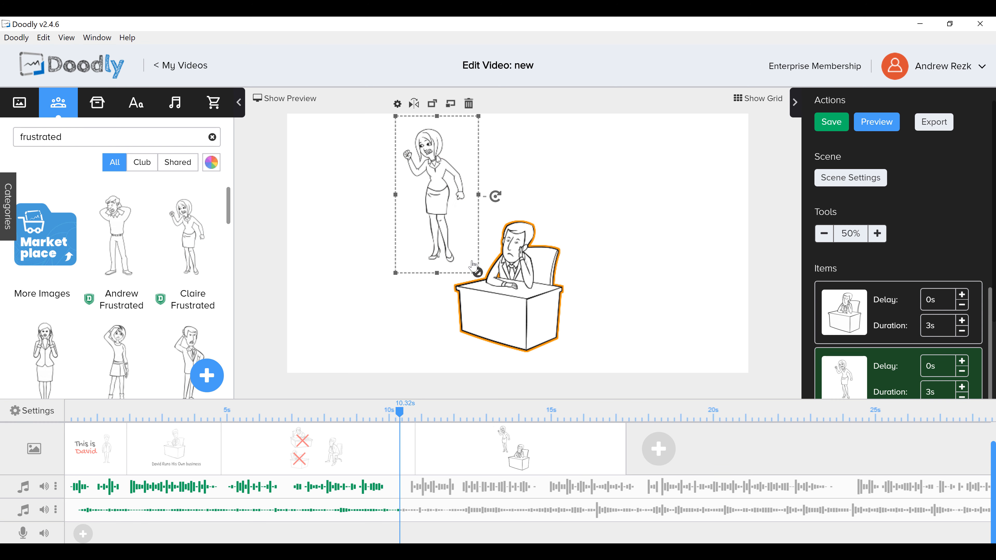
drag(474, 264, 434, 193)
drag(418, 148, 444, 176)
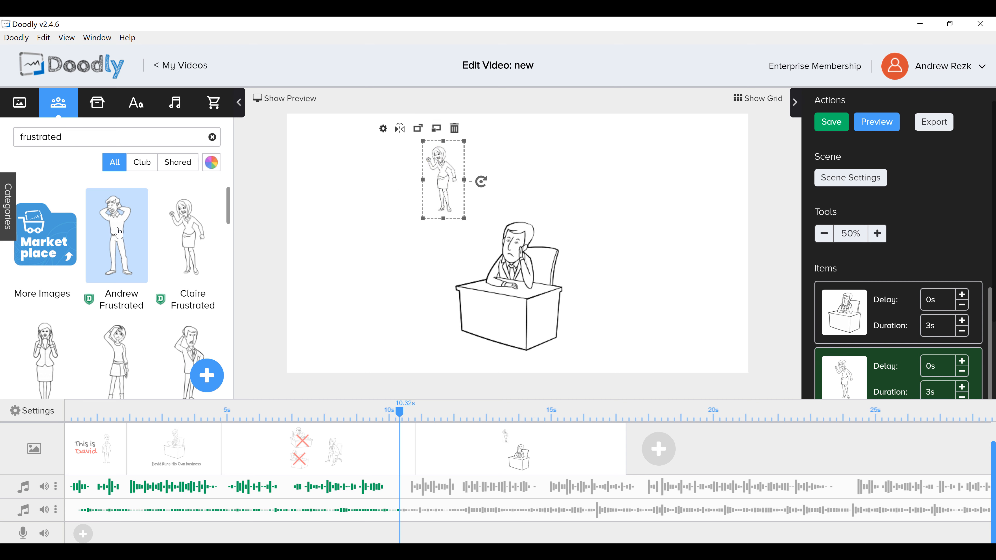
Add Andrew Frustrated, flip him horizontally and shrink him to stand at the left of Claire
drag(119, 232, 382, 216)
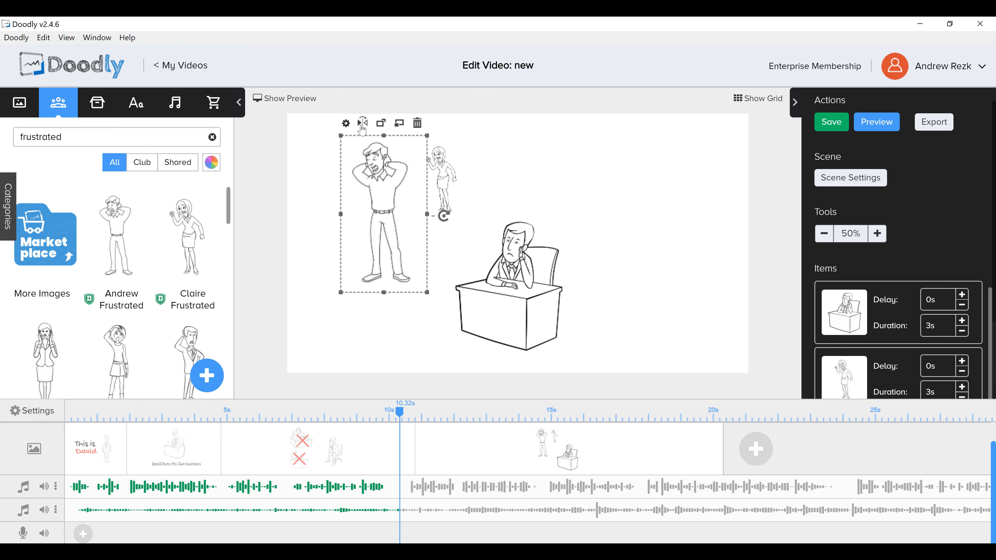
click(362, 124)
drag(426, 291, 389, 224)
drag(373, 171, 406, 171)
Enlarge Claire Frustrated slightly and move Andrew Frustrated closer beside her
click(446, 185)
drag(464, 219, 474, 232)
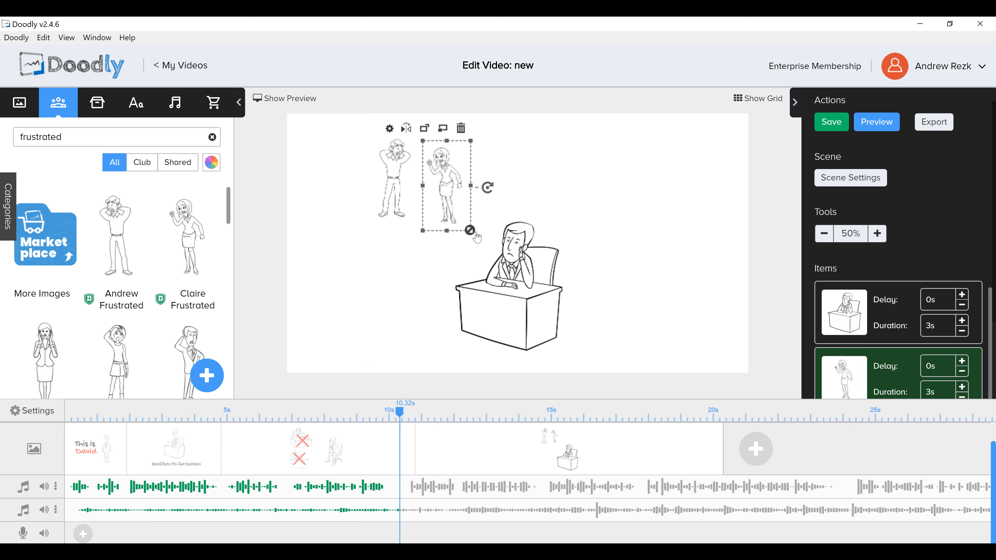
drag(391, 179, 405, 200)
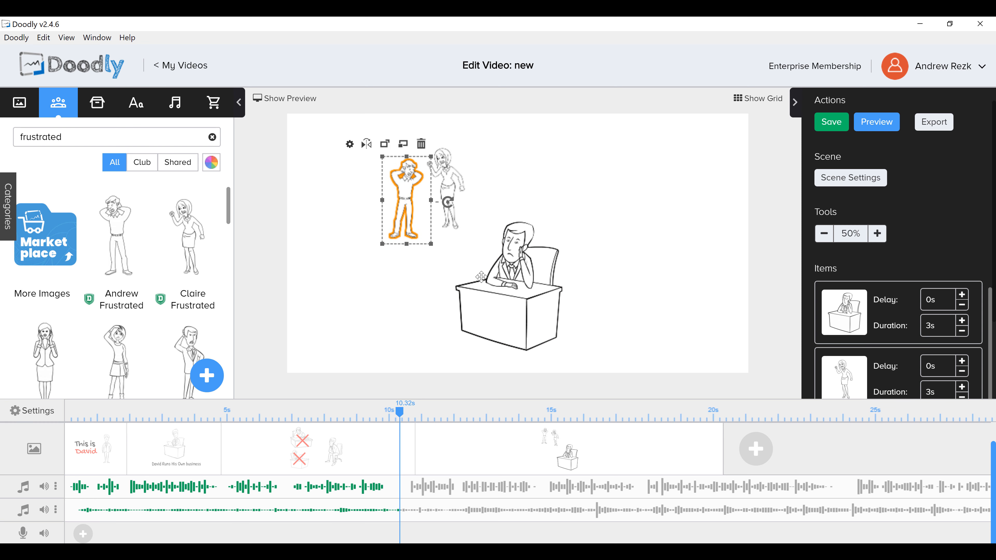
Check the Sample video, then add David Frustrated at the upper right of the canvas and shrink him to about Andrew's height
key(alt+Tab)
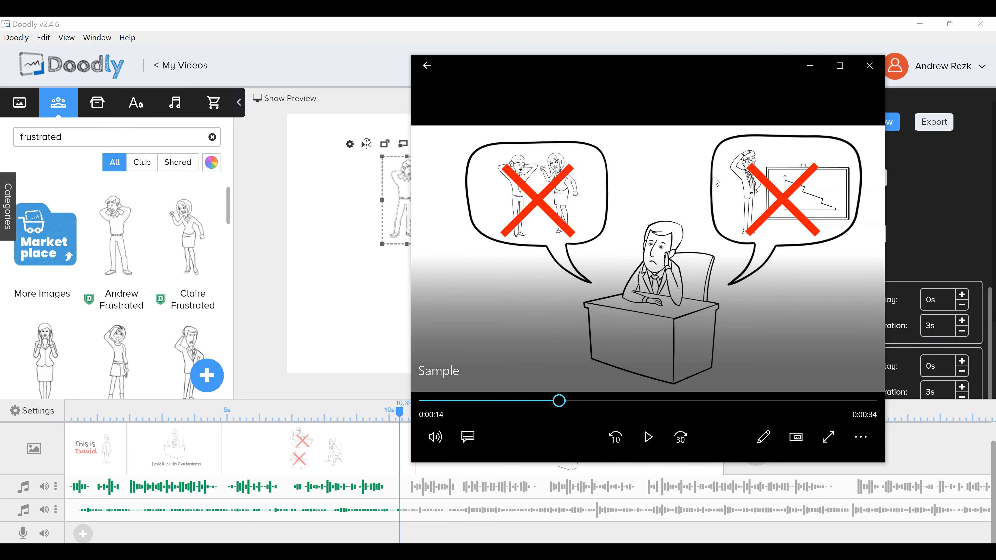
key(alt+Tab)
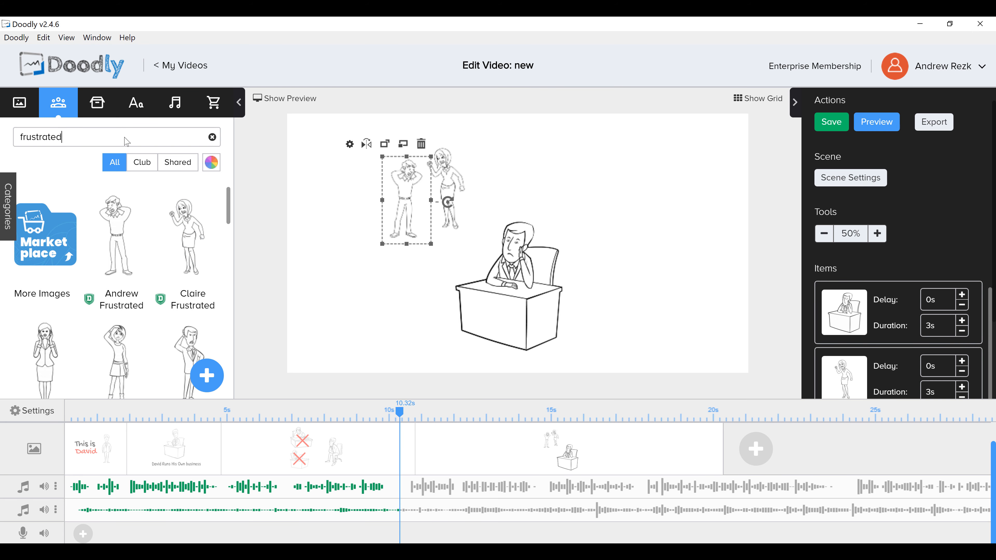
scroll(175, 294, down, 5)
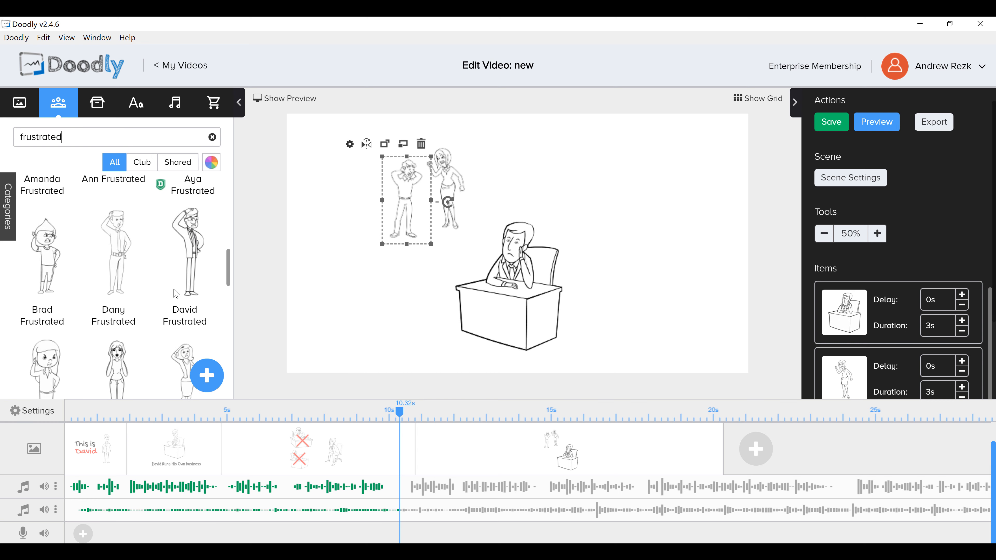
scroll(174, 294, down, 1)
drag(175, 275, 575, 168)
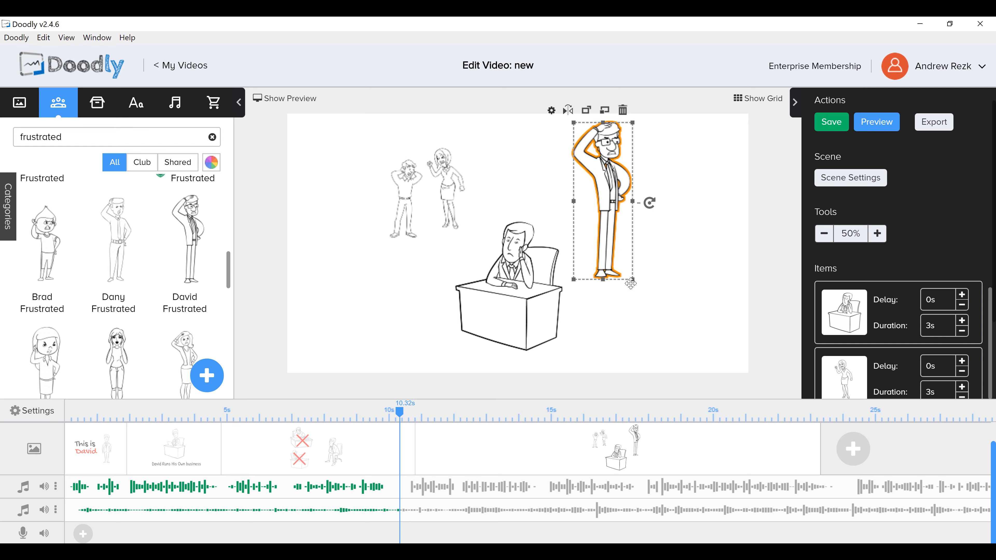
mouse_move(632, 279)
mouse_down()
mouse_move(607, 206)
mouse_move(620, 244)
mouse_up()
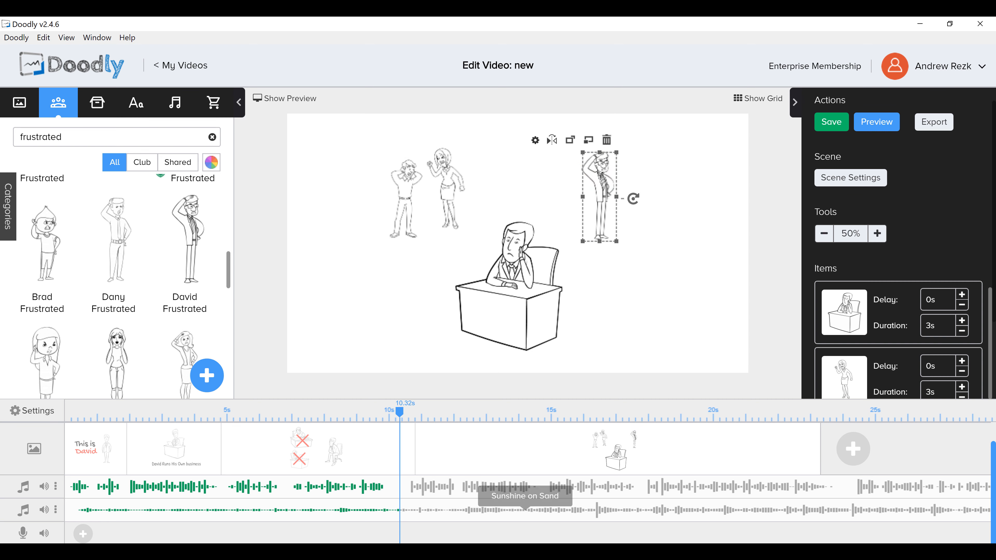
Check the Sample video, then search the props for "board" and place the blank Board, shrunken, to the right of David Frustrated
click(525, 551)
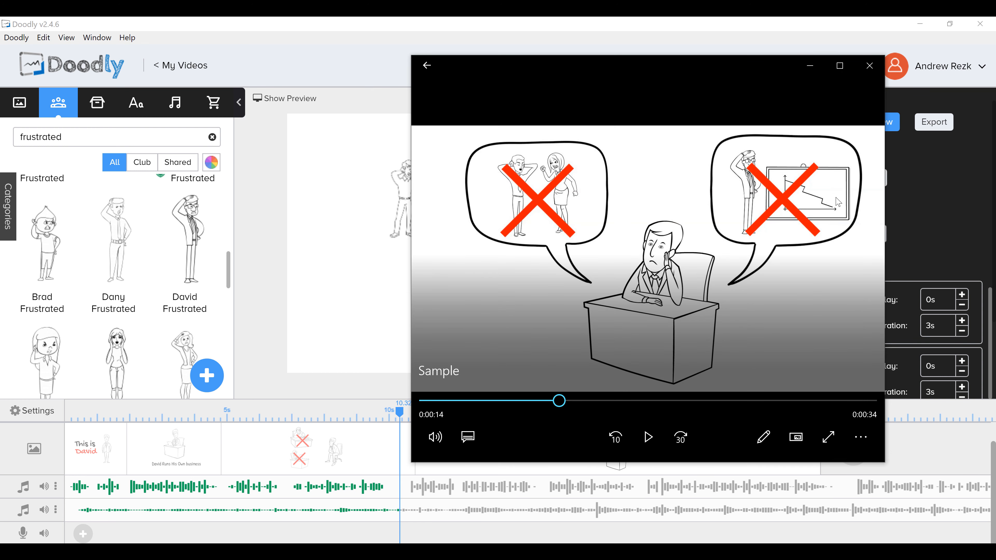
click(99, 111)
click(100, 113)
click(213, 138)
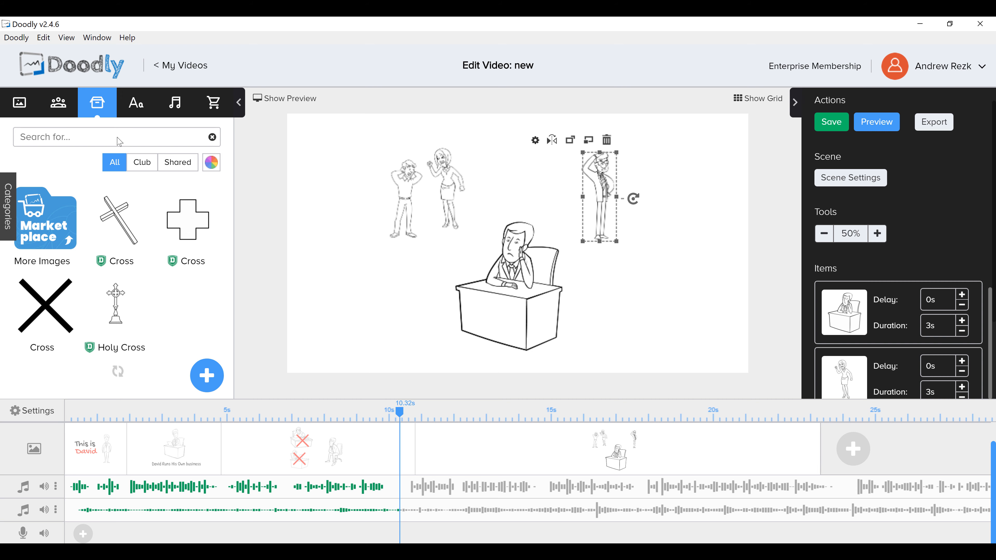
text(boks)
key(BackSpace)
key(BackSpace)
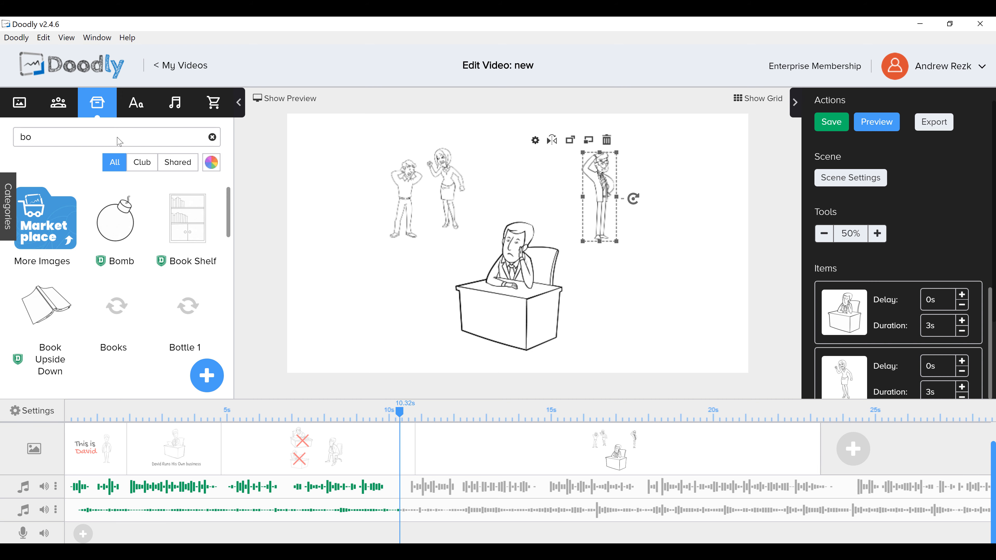
text(ard)
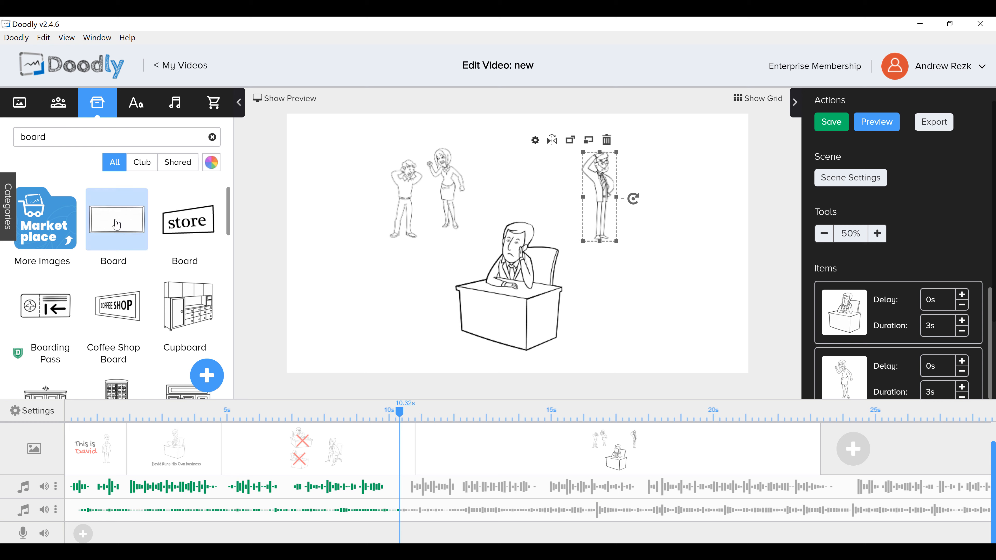
drag(116, 224, 685, 212)
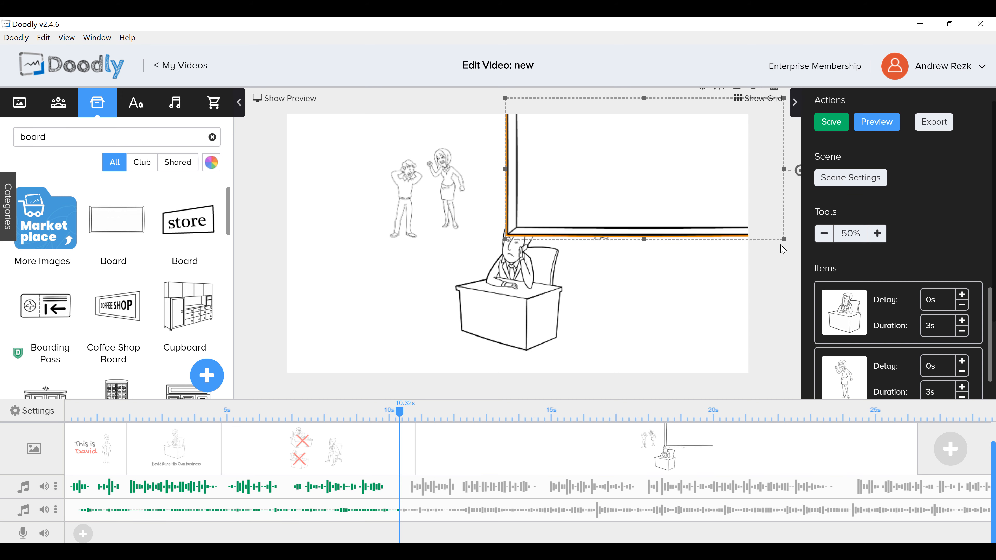
drag(784, 238, 612, 154)
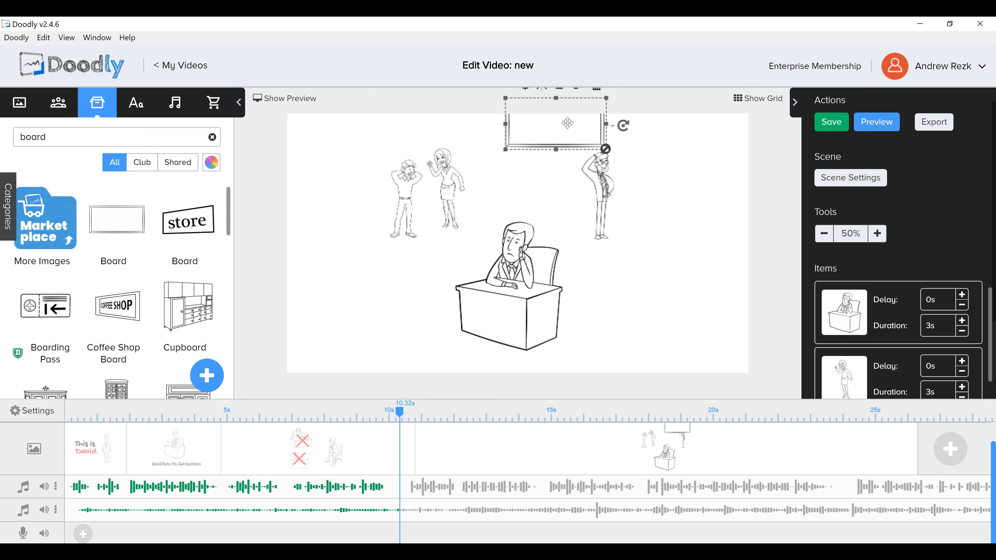
drag(568, 123, 684, 183)
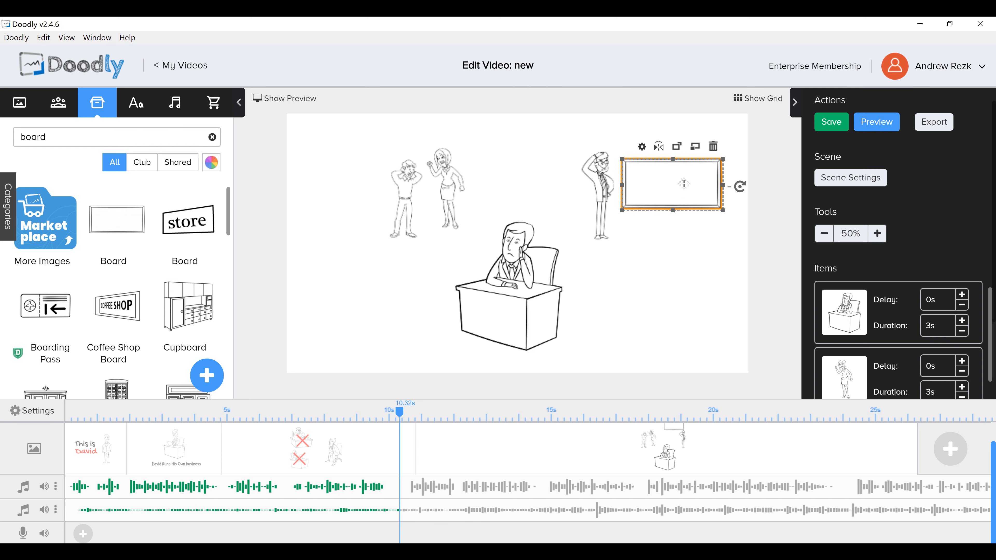
Search the props for "graph", add Graph Down without replacing the board, and shrink it to fit inside the board
click(212, 137)
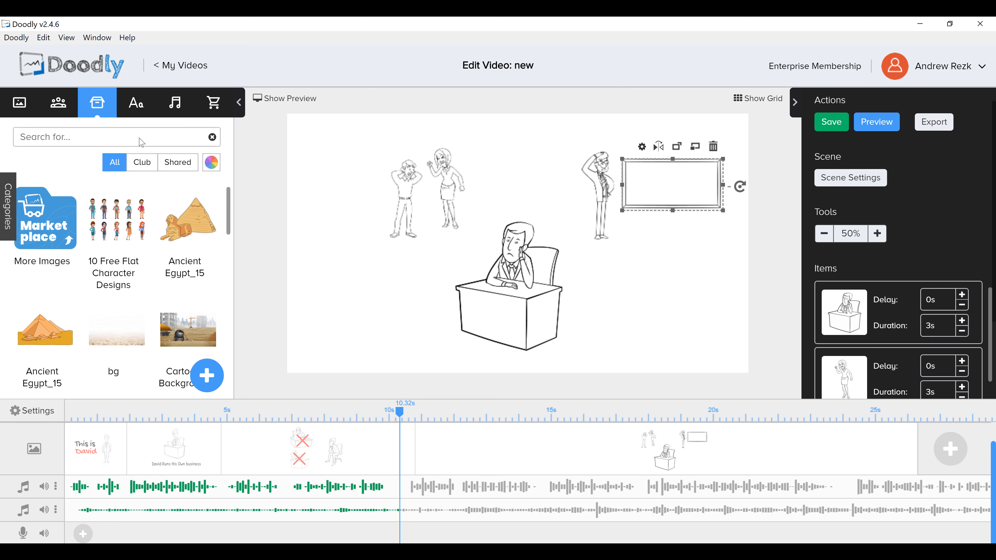
text(graph)
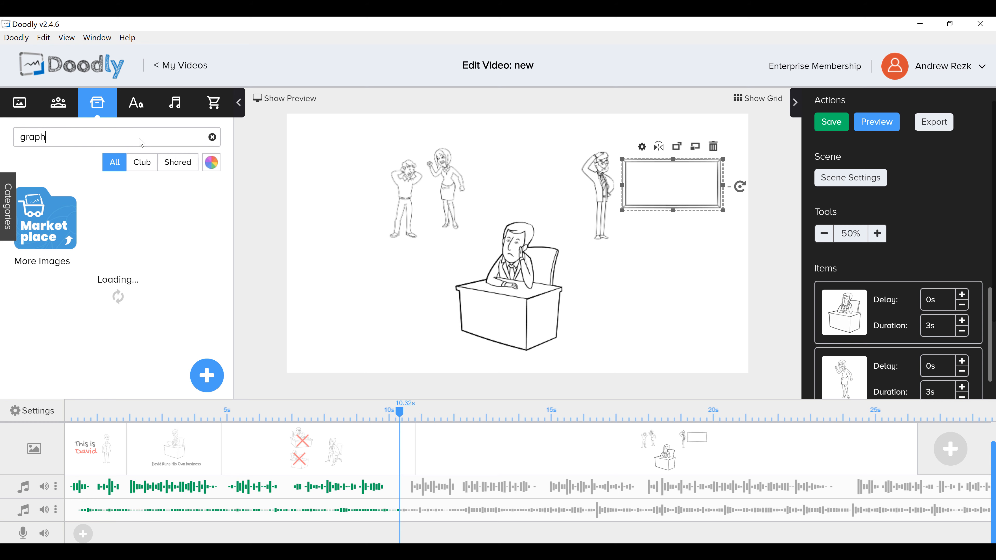
scroll(201, 152, down, 3)
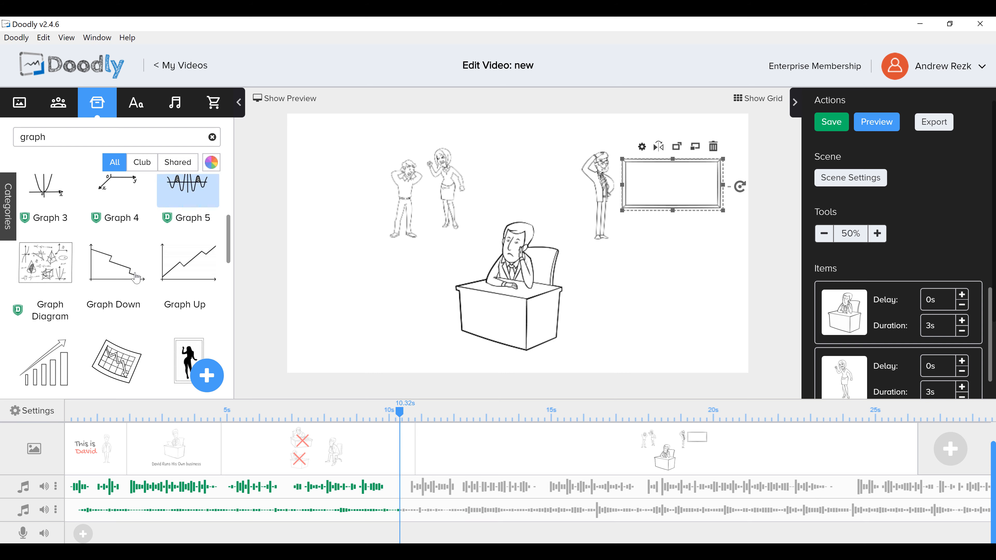
drag(115, 275, 660, 179)
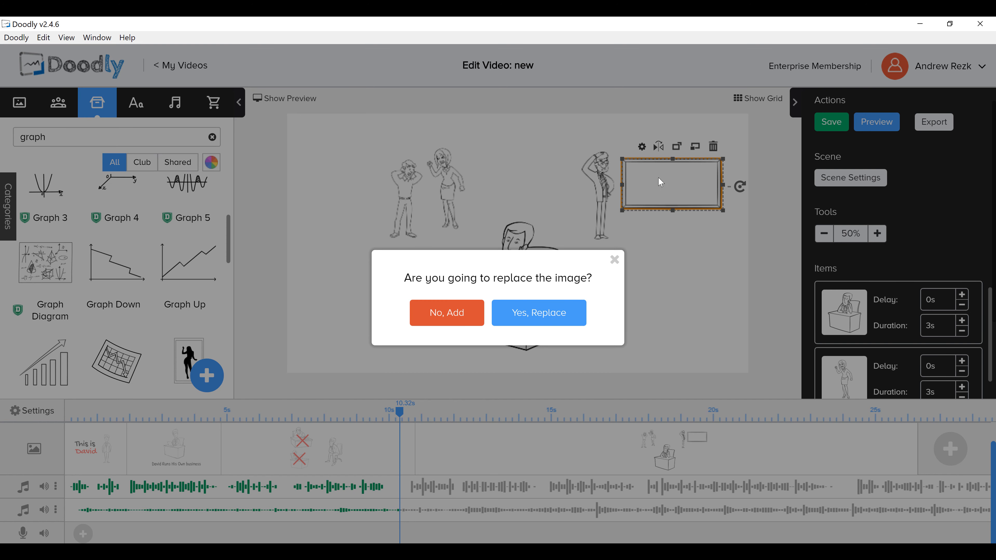
click(452, 318)
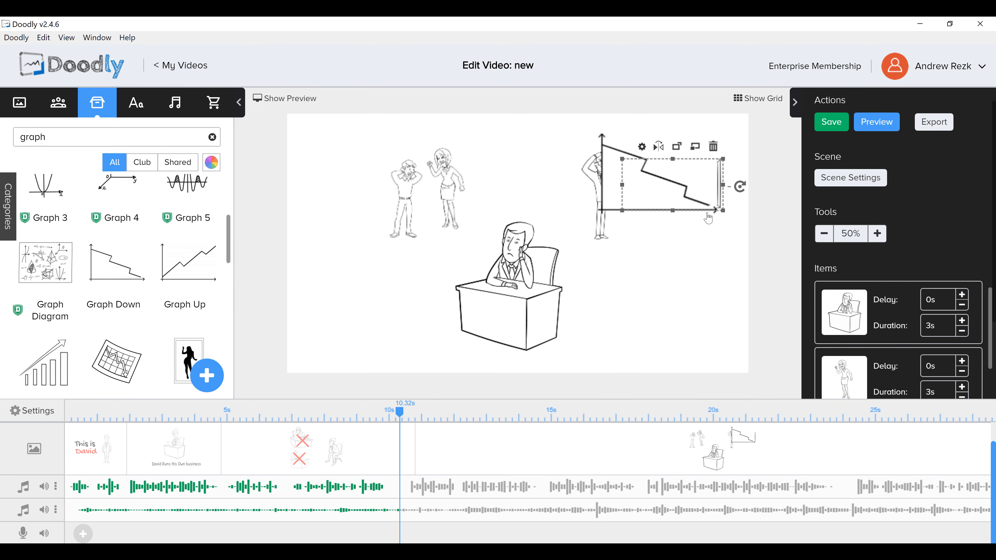
drag(720, 221, 662, 184)
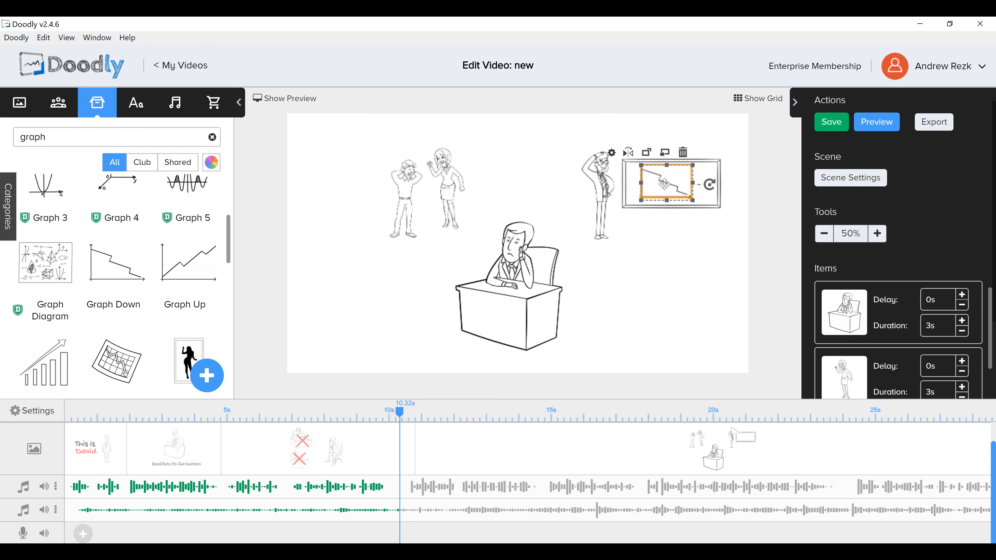
Shrink the board slightly around the graph and move Andrew Frustrated up until his feet line up with Claire's
click(718, 206)
mouse_move(720, 215)
mouse_down()
mouse_move(693, 199)
mouse_move(712, 206)
mouse_up()
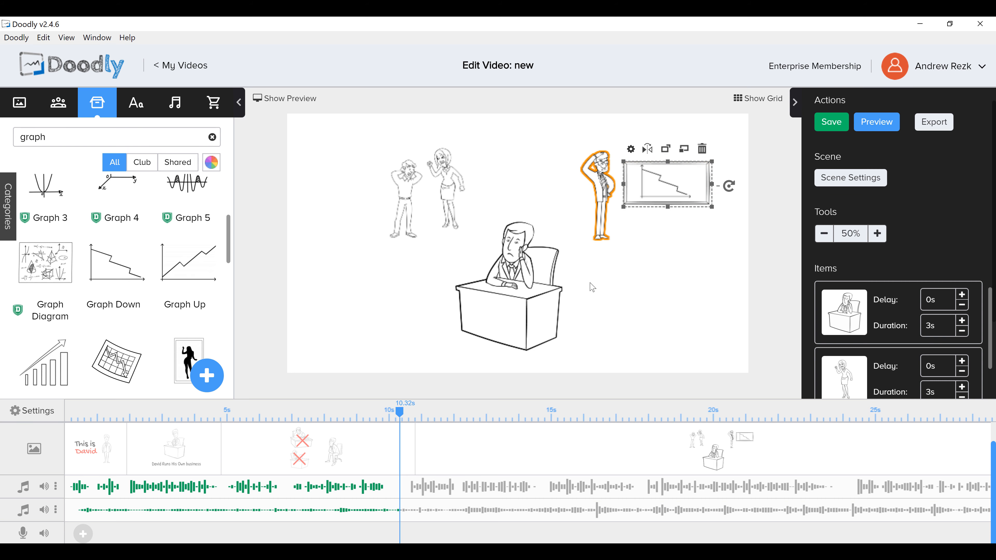
click(415, 196)
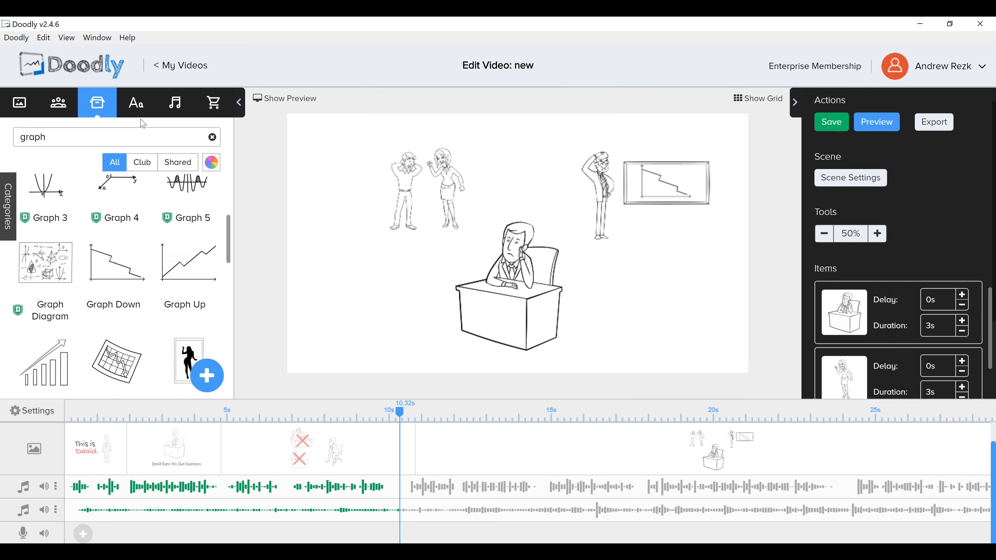
Search the props for "thinking bubble", add Talk Bubbles slightly enlarged over David and the board, and nudge Adam's desk down
click(212, 137)
text(thinking bubble)
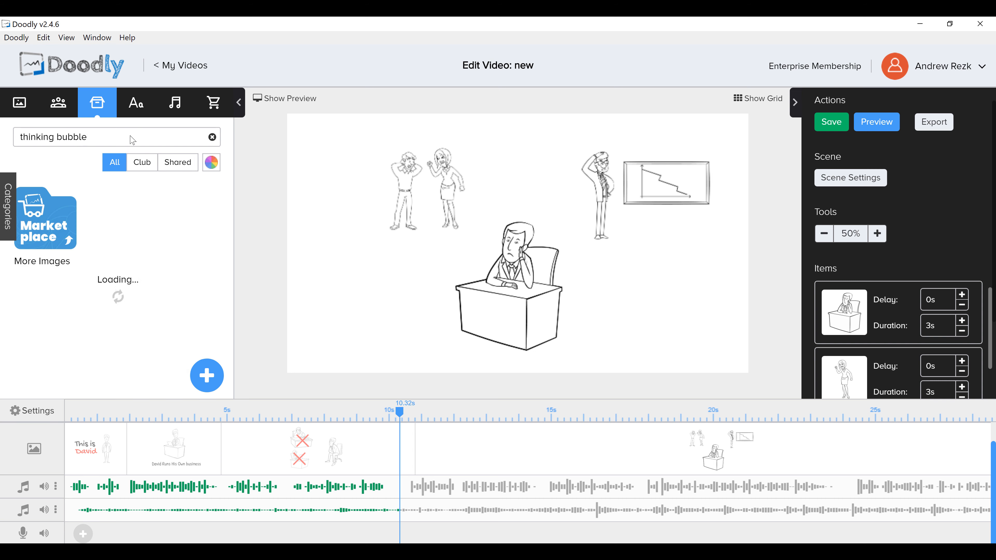
scroll(157, 271, down, 2)
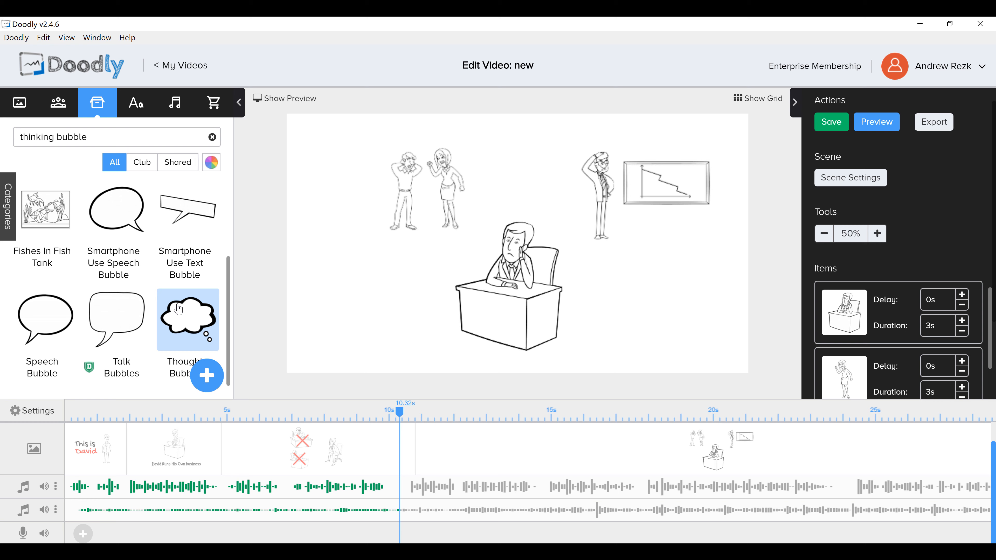
drag(186, 320, 186, 301)
drag(120, 311, 451, 189)
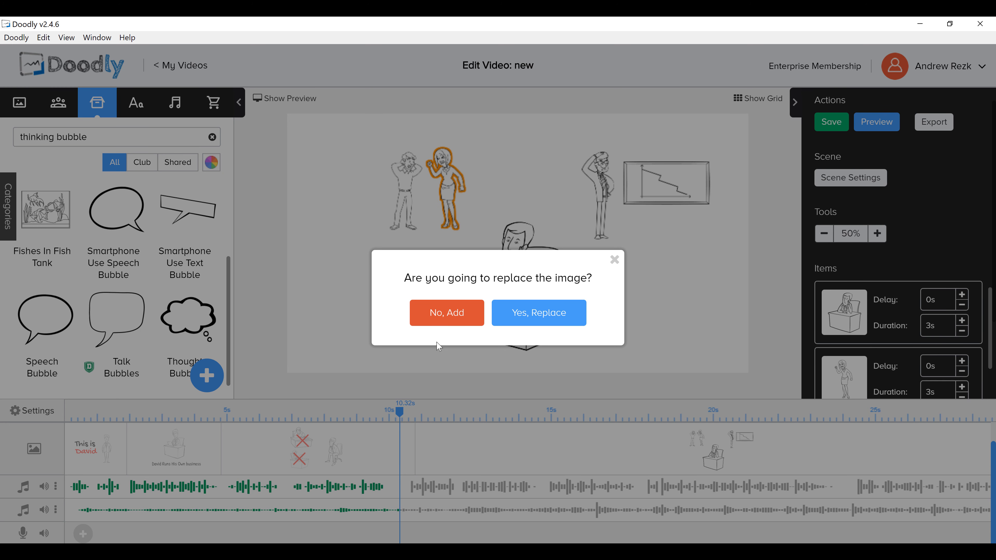
click(445, 312)
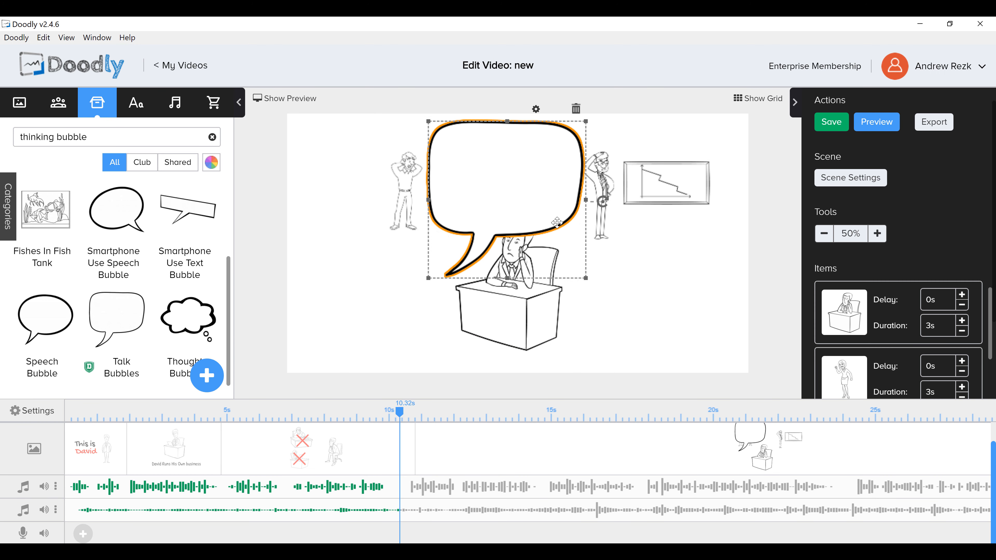
drag(557, 223, 689, 227)
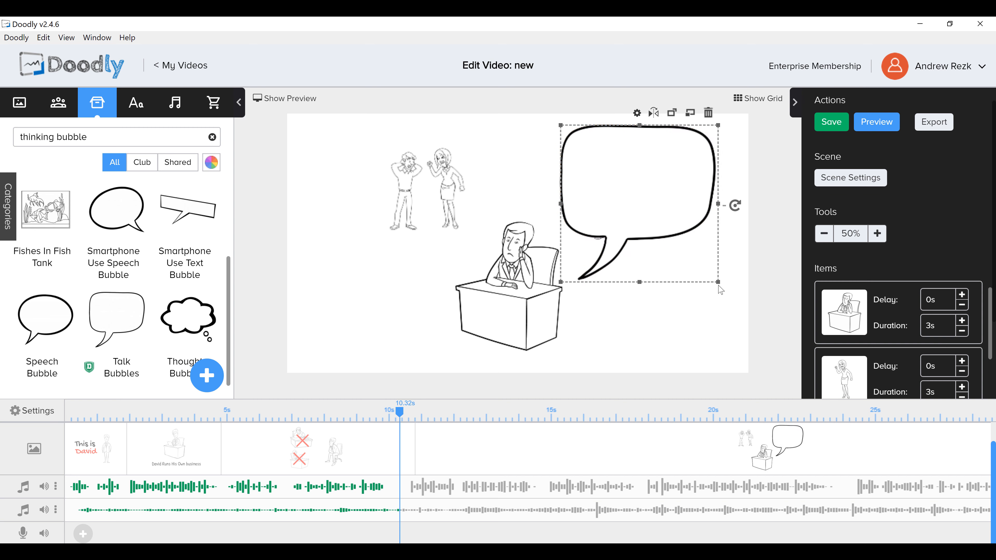
drag(720, 289, 732, 298)
drag(672, 245, 669, 235)
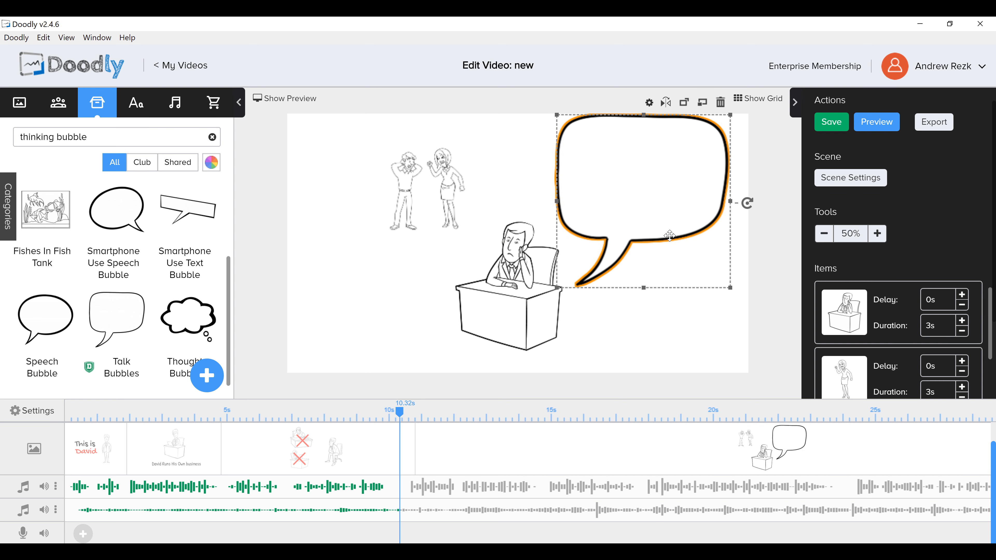
click(504, 330)
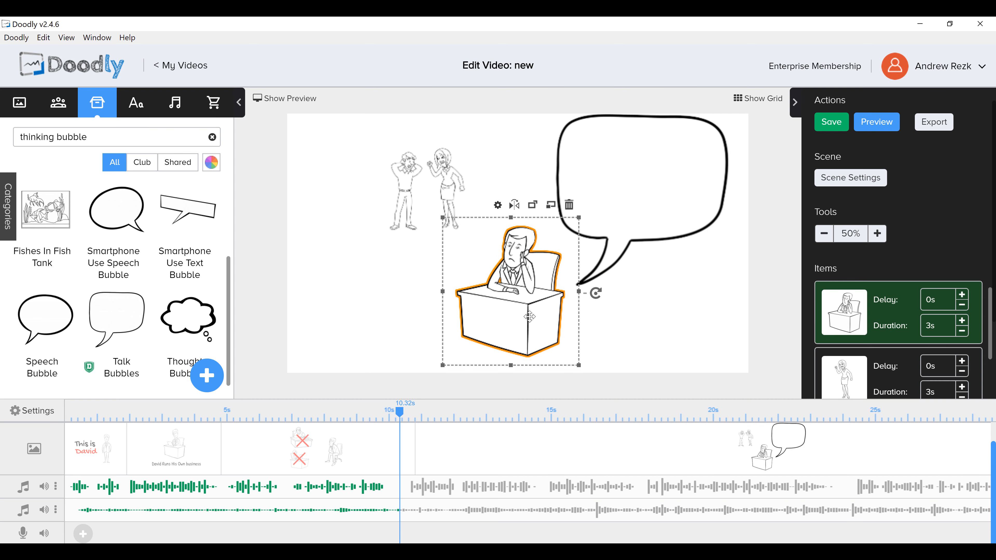
Duplicate the talk bubble, flip the copy horizontally, and place it slightly smaller over Andrew and Claire with its tail toward Adam
click(621, 217)
key(ctrl+c)
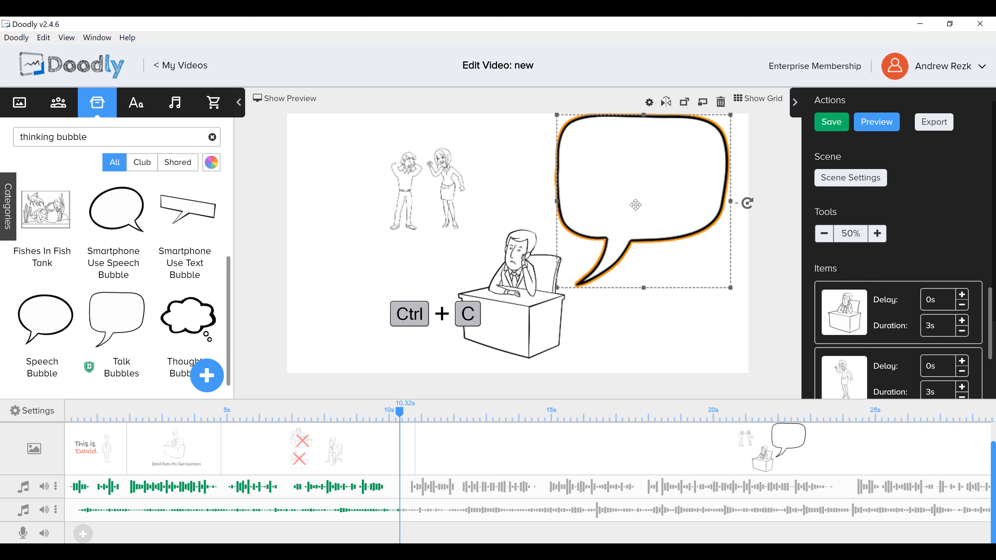
key(ctrl+v)
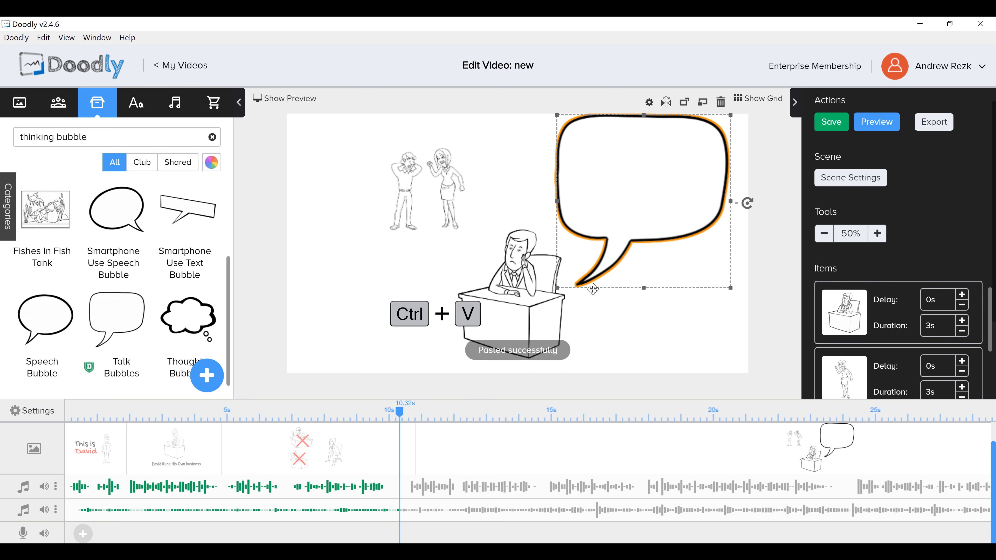
drag(652, 230, 362, 240)
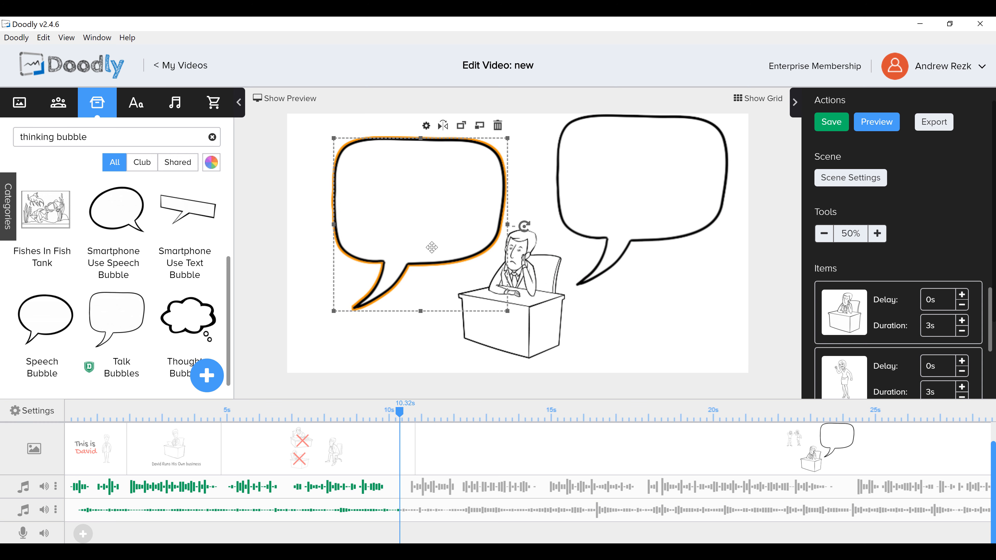
click(443, 127)
drag(451, 210, 453, 181)
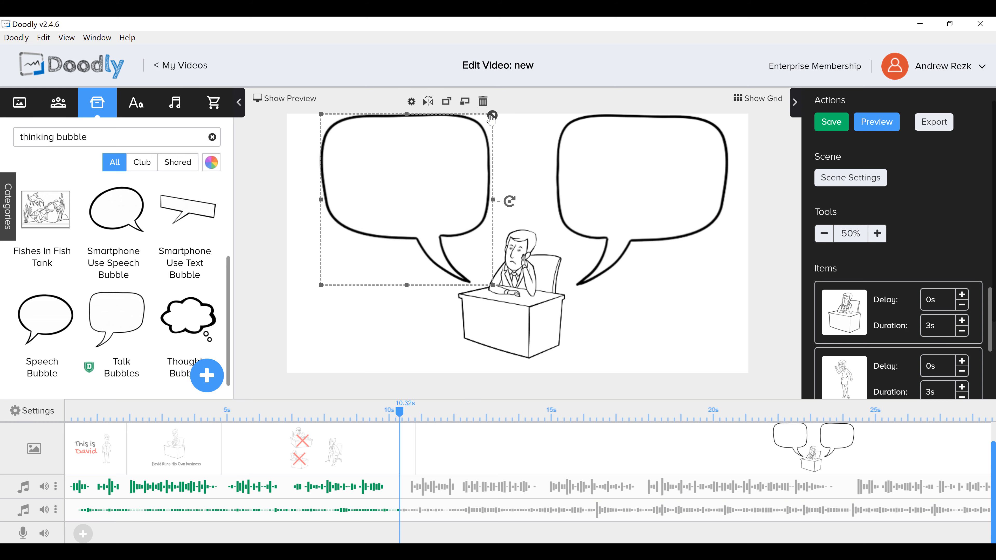
drag(491, 118, 488, 122)
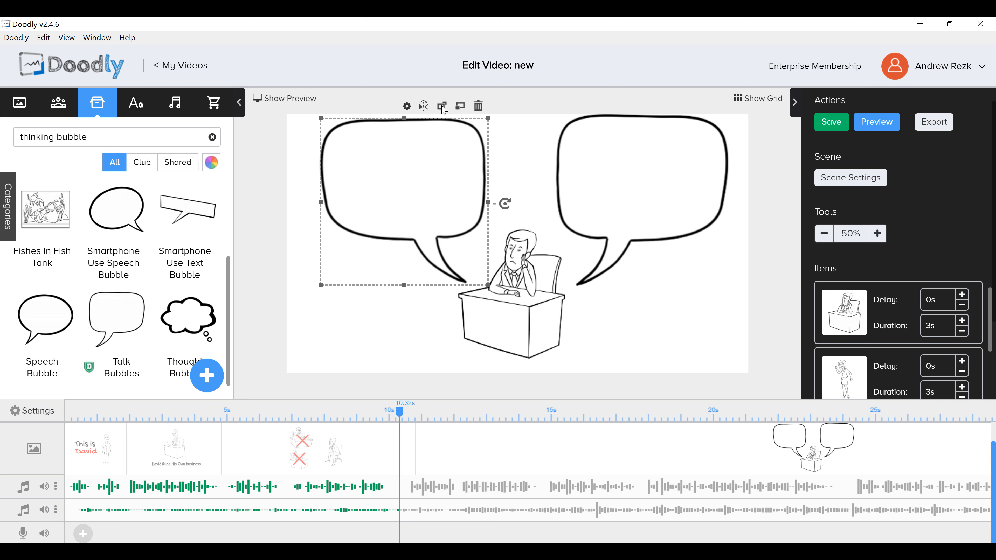
Send both talk bubbles backward behind the frustrated characters and the board, nudging David's bubble down slightly
click(459, 112)
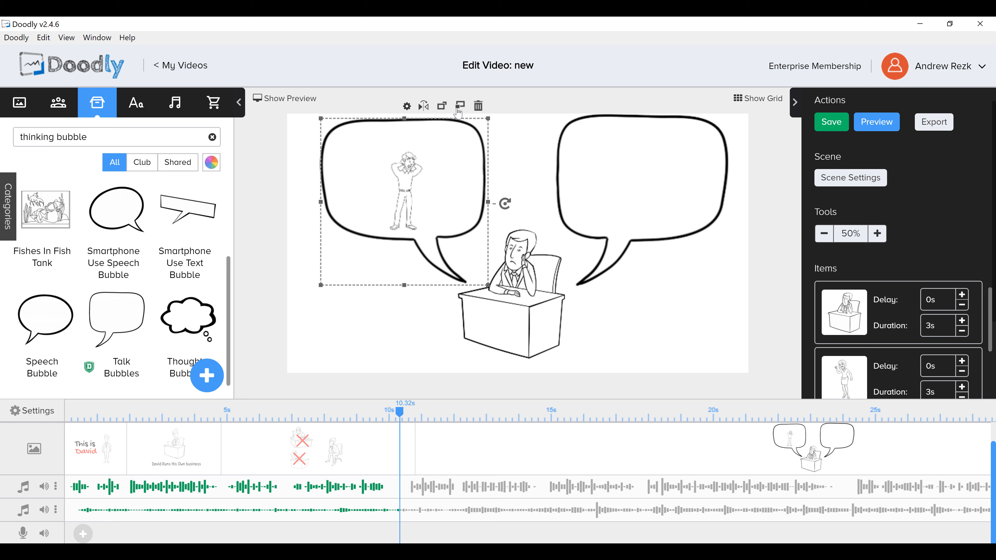
click(459, 113)
click(649, 167)
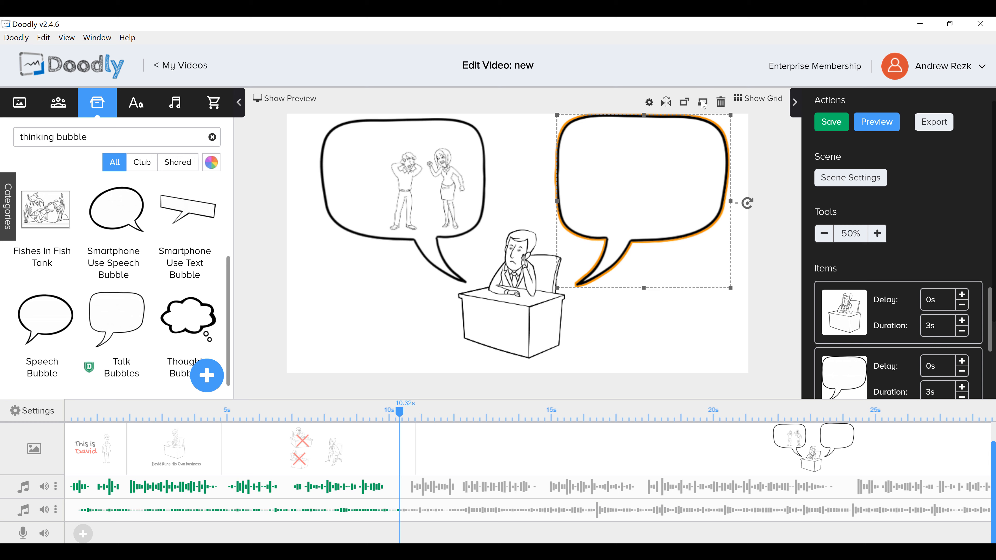
drag(686, 155, 685, 159)
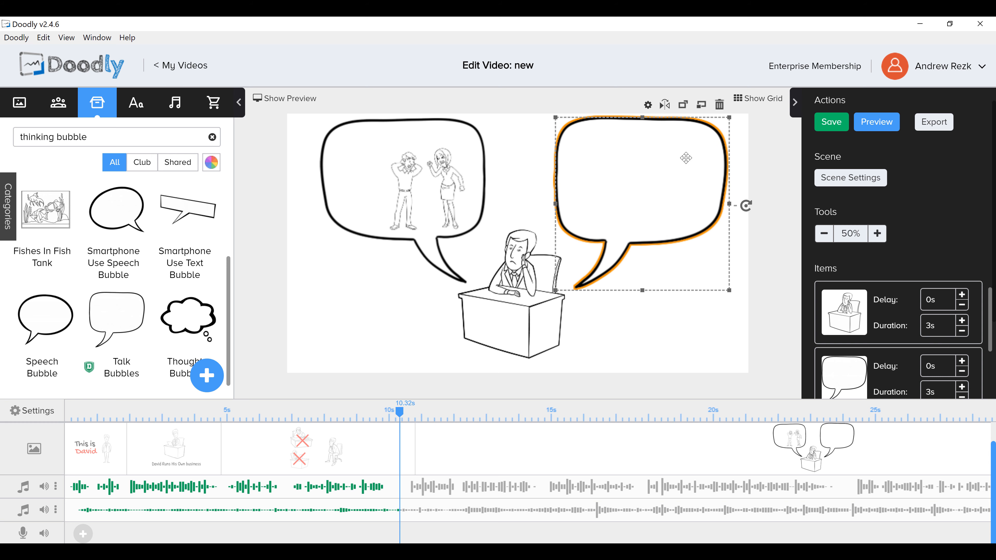
click(701, 110)
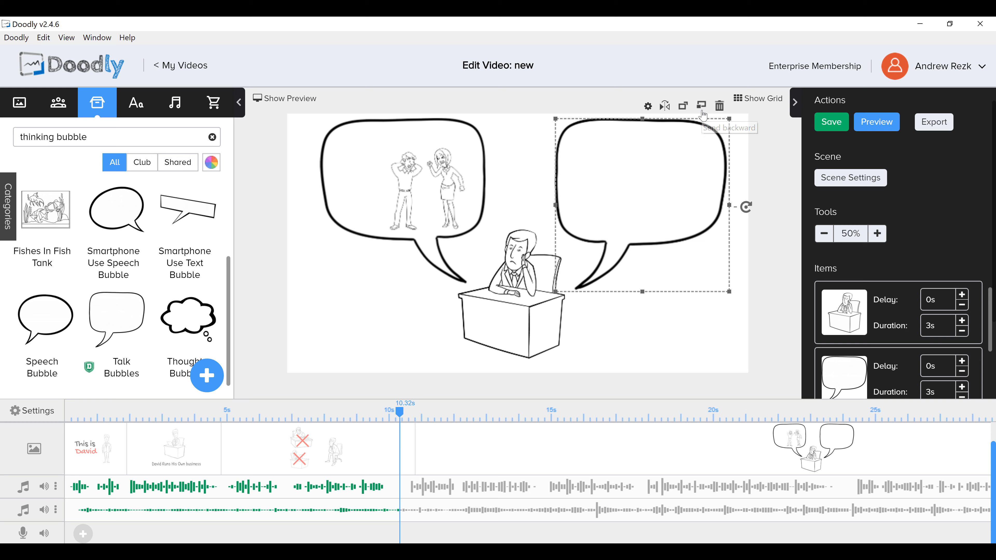
click(701, 110)
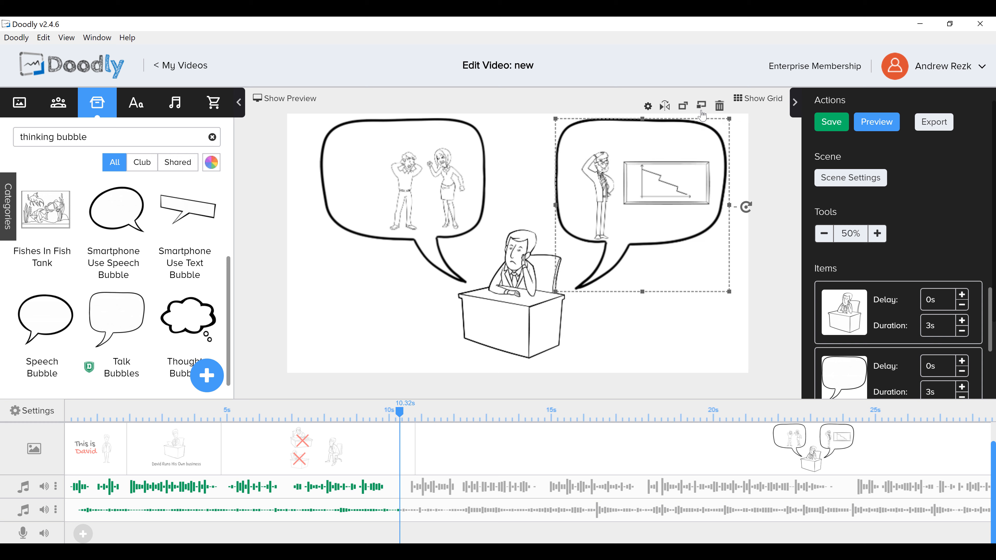
click(701, 110)
click(638, 317)
Move the three frustrated characters up inside their talk bubbles and slightly enlarge Andrew and Claire
click(611, 216)
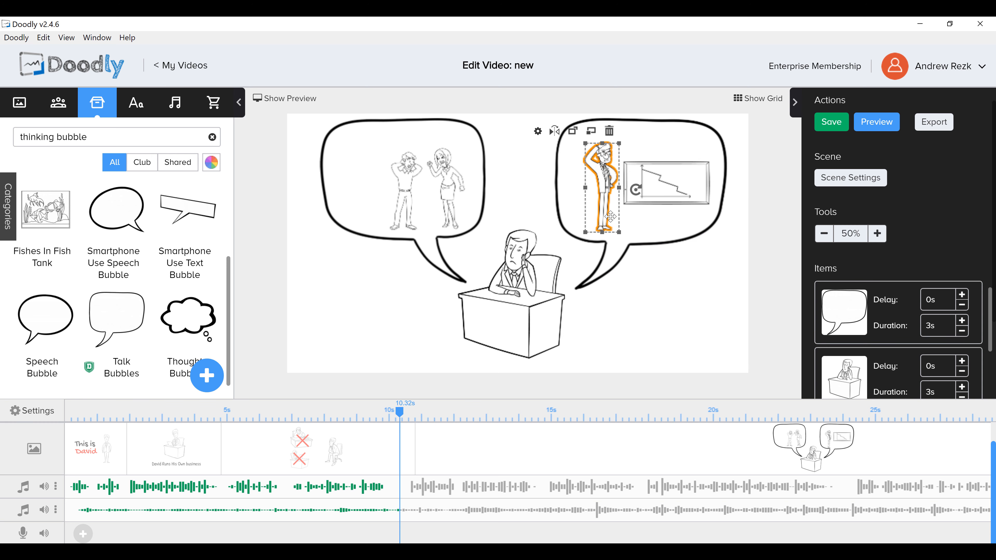
click(447, 188)
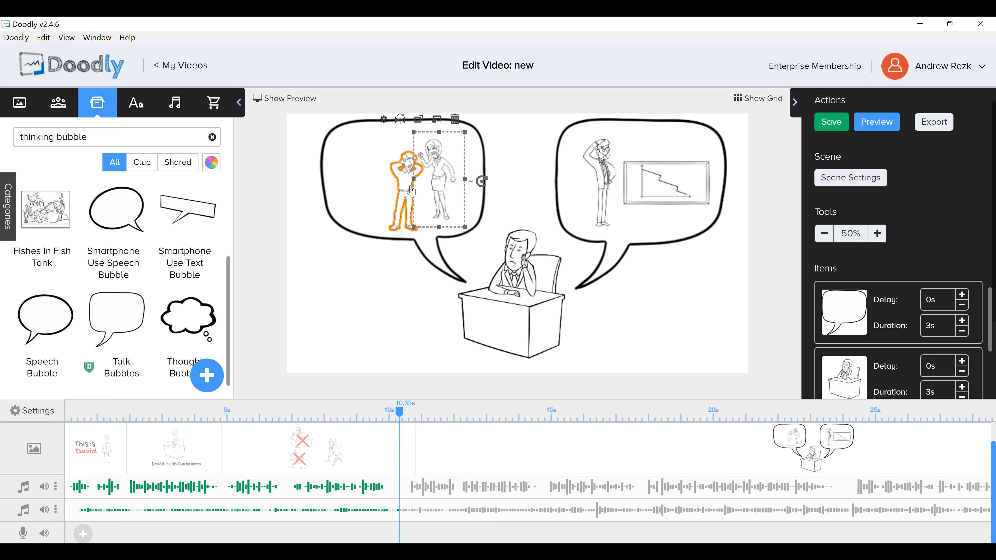
drag(411, 191, 393, 173)
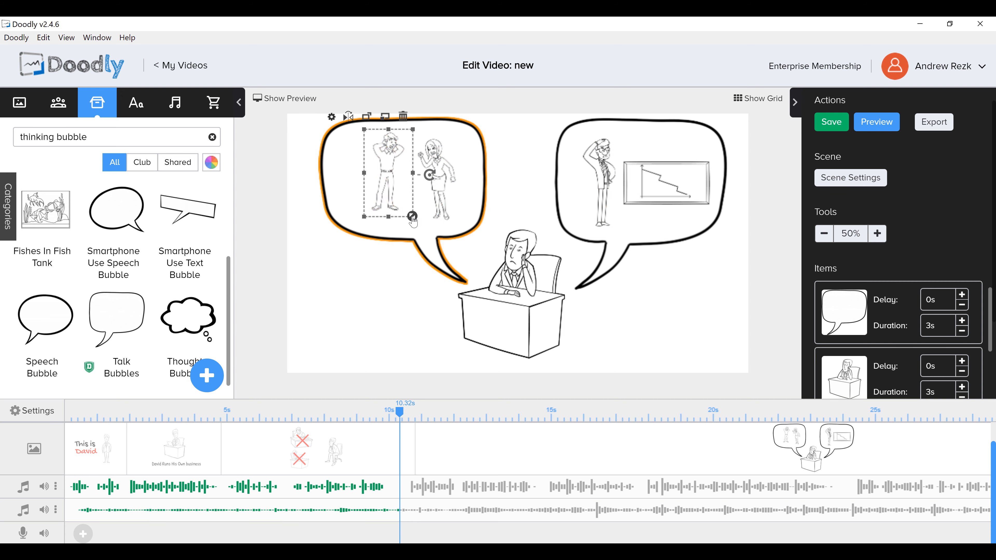
drag(413, 220, 468, 233)
click(449, 214)
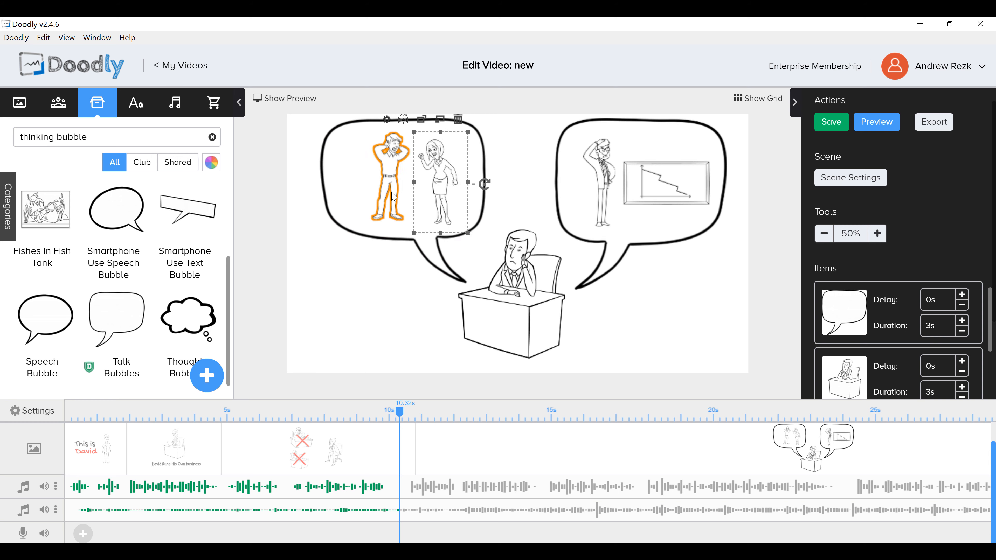
click(394, 197)
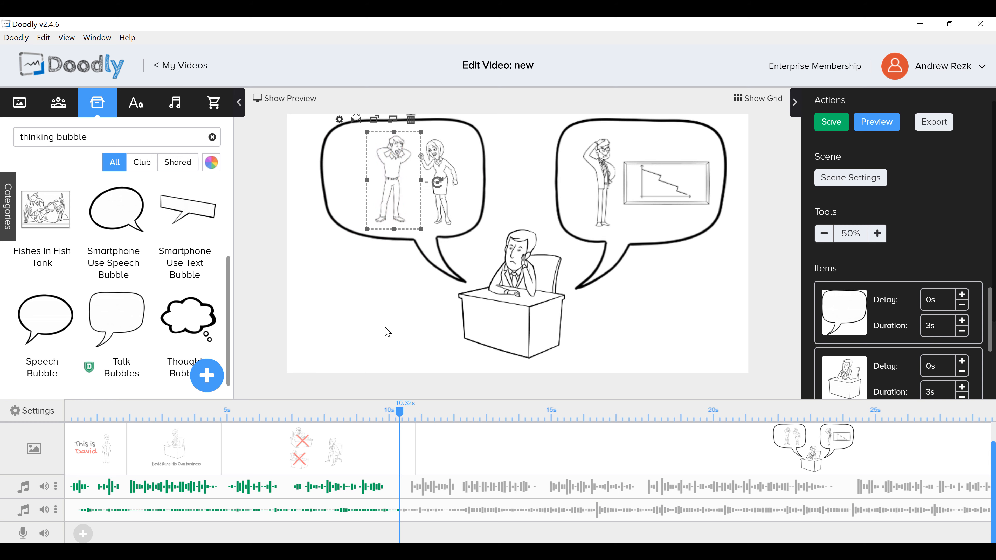
click(419, 343)
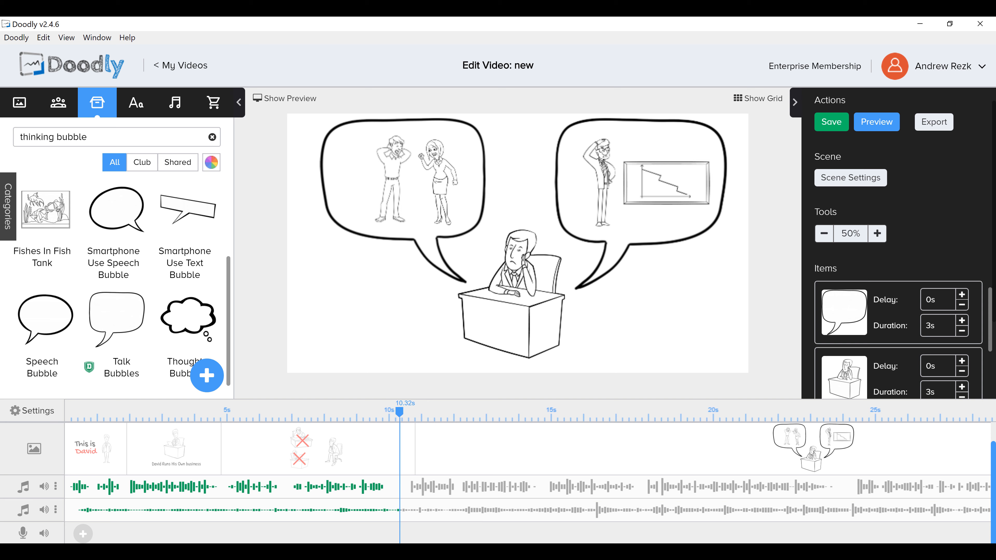
Shorten the third scene to end at about 10.3 s and the fourth scene to end at about 14.8 s
scroll(527, 471, right, 5)
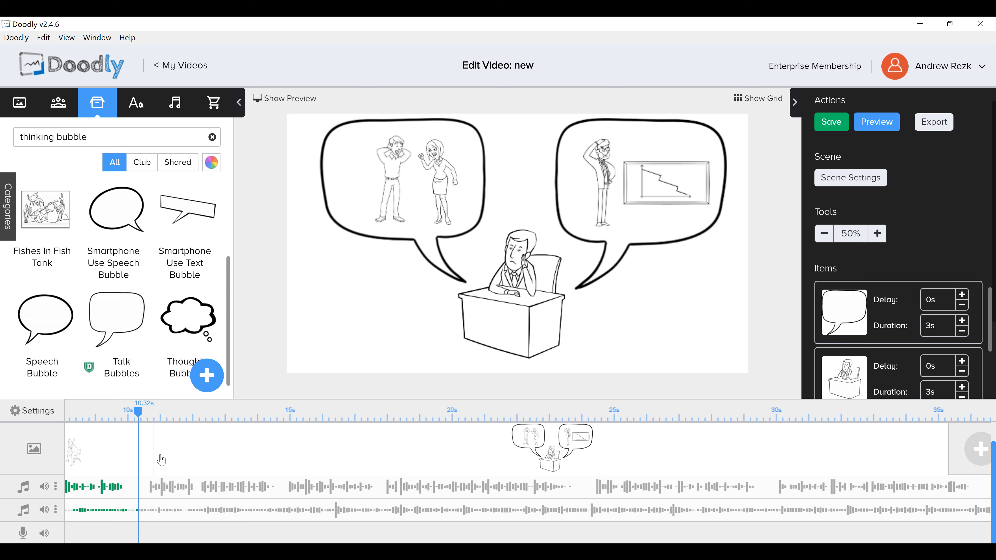
drag(145, 457, 137, 453)
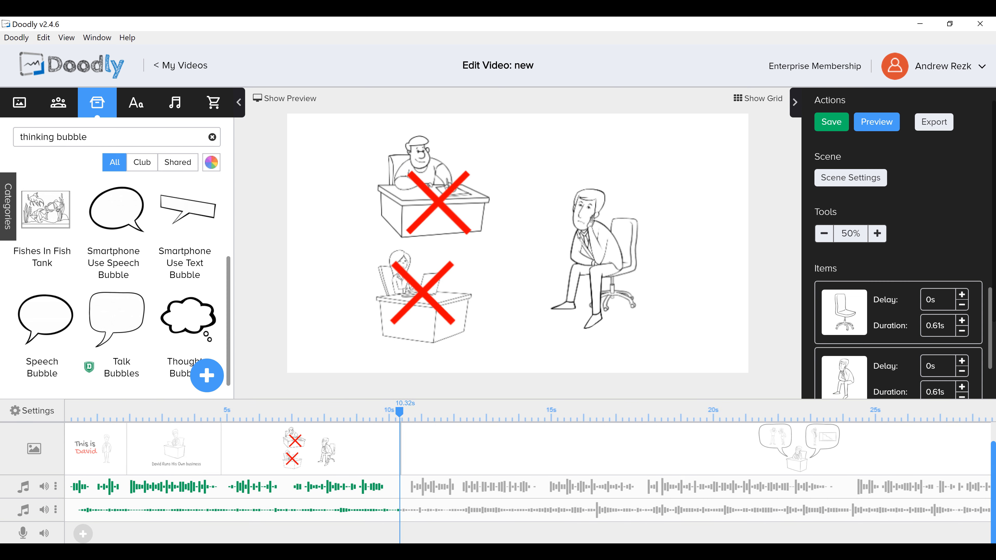
click(349, 410)
scroll(527, 472, right, 20)
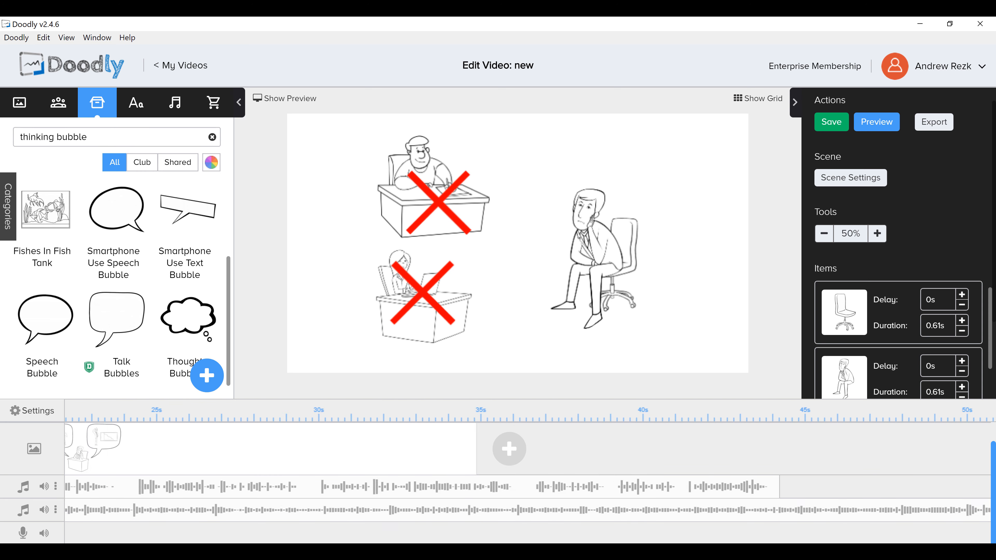
scroll(527, 472, left, 4)
scroll(827, 453, left, 10)
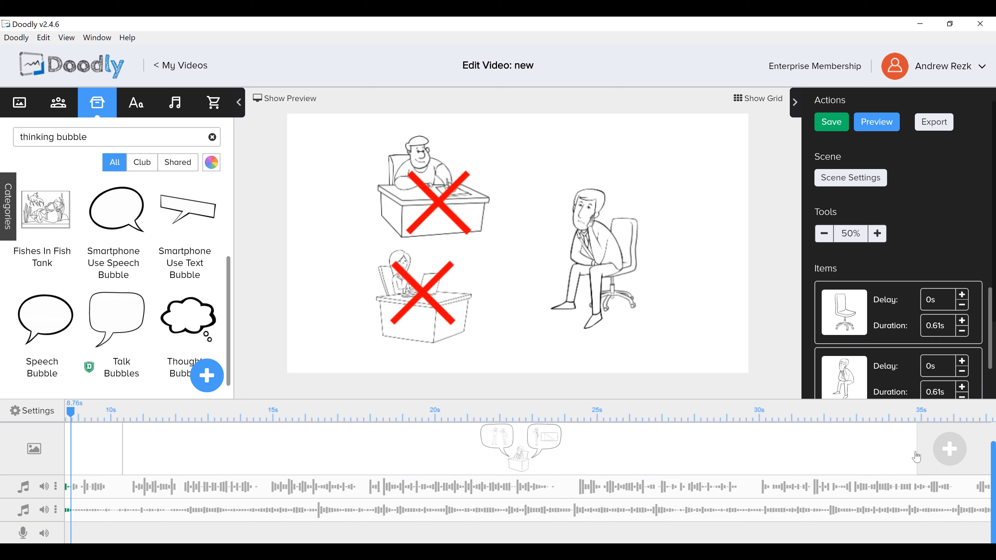
drag(916, 451, 268, 467)
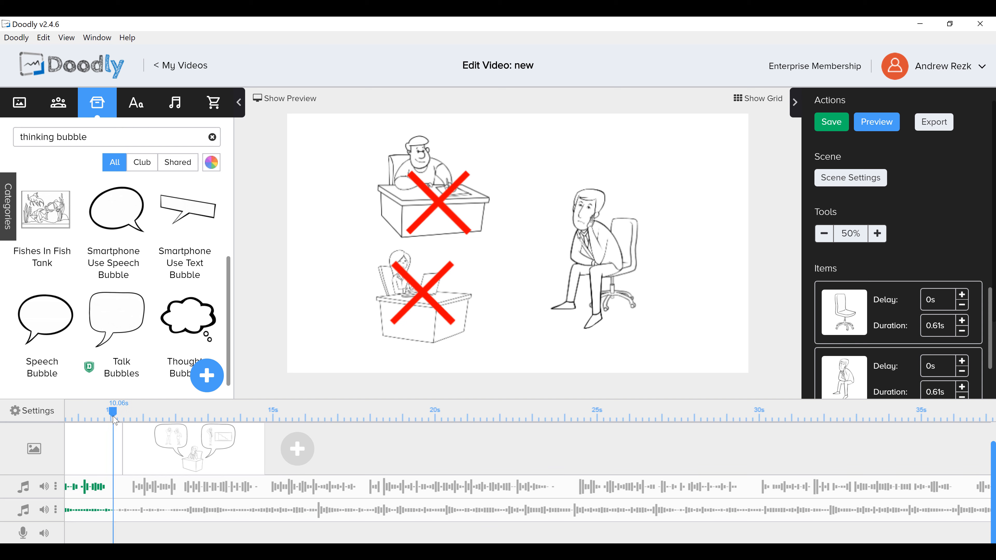
Play the preview from about 10 s to check the fourth scene against the voice-over
scroll(112, 417, left, 7)
click(278, 99)
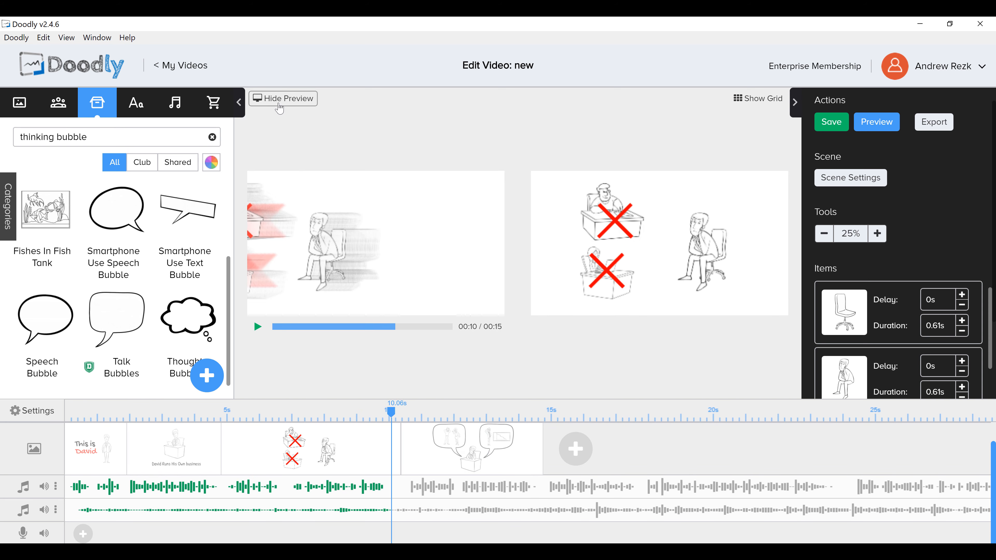
click(258, 328)
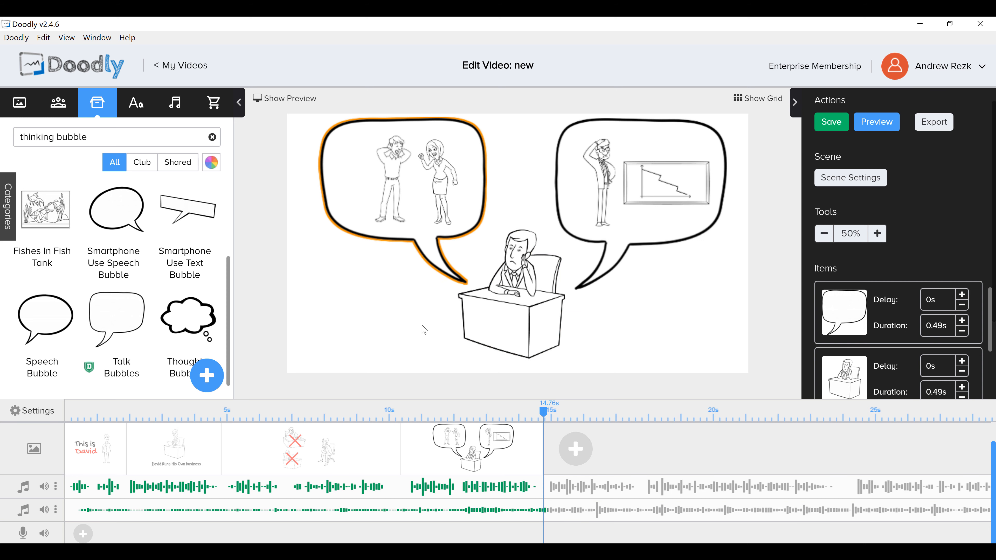
Copy a red cross from the third scene and paste it over the contents of both talk bubbles in the fourth scene
click(360, 452)
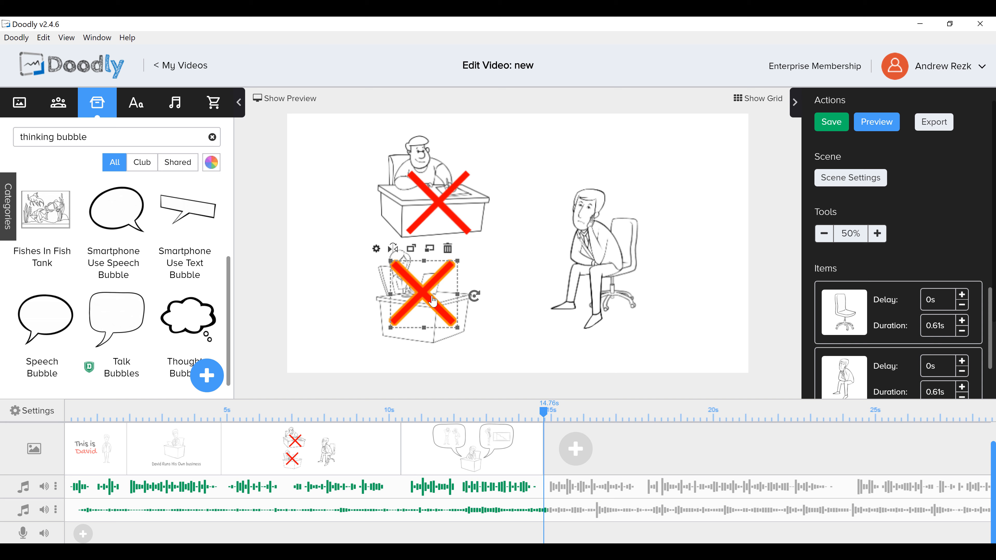
key(ctrl+c)
click(421, 468)
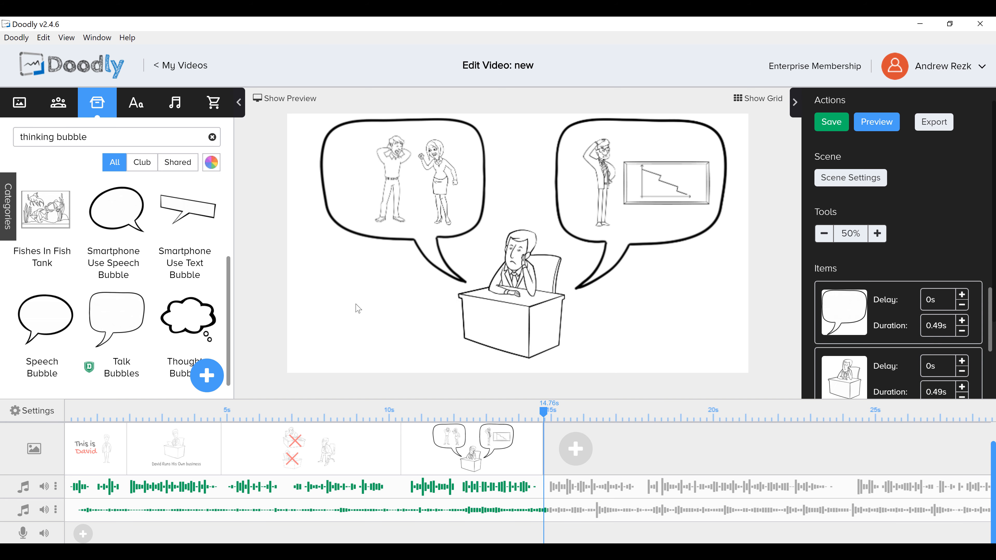
key(ctrl+v)
drag(435, 267, 425, 157)
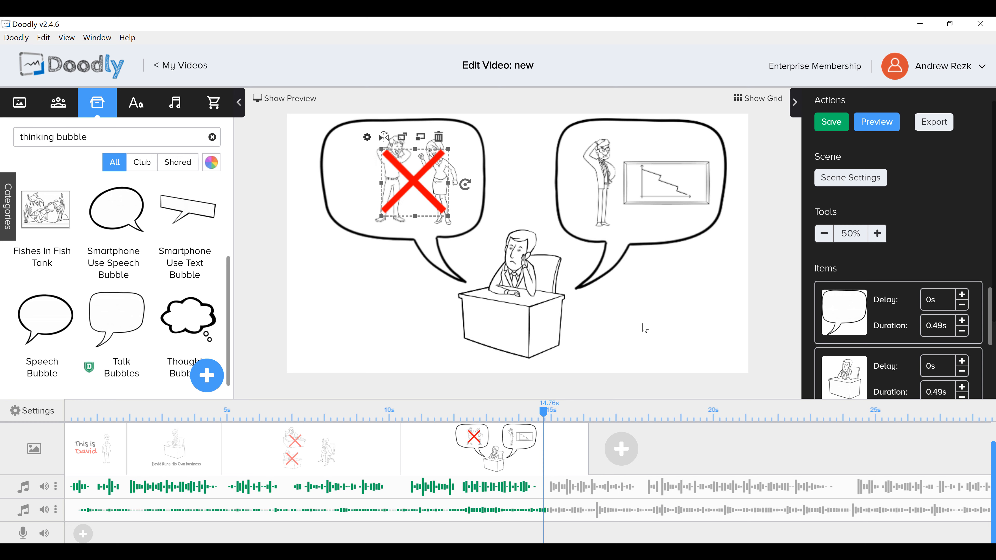
key(ctrl+v)
drag(428, 292, 649, 194)
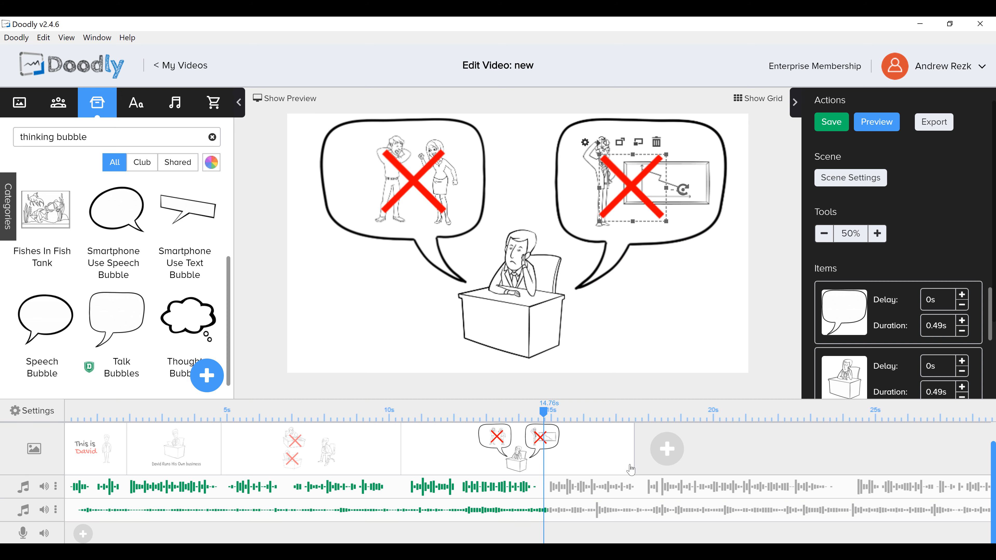
Play the fourth scene with its red crosses in the preview, starting from about 10 s
click(392, 418)
click(285, 98)
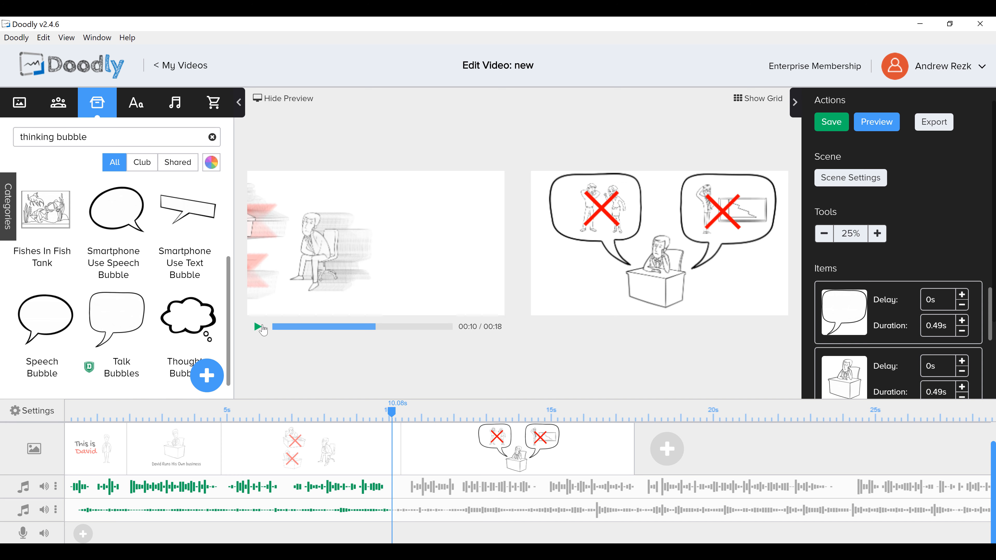
click(259, 327)
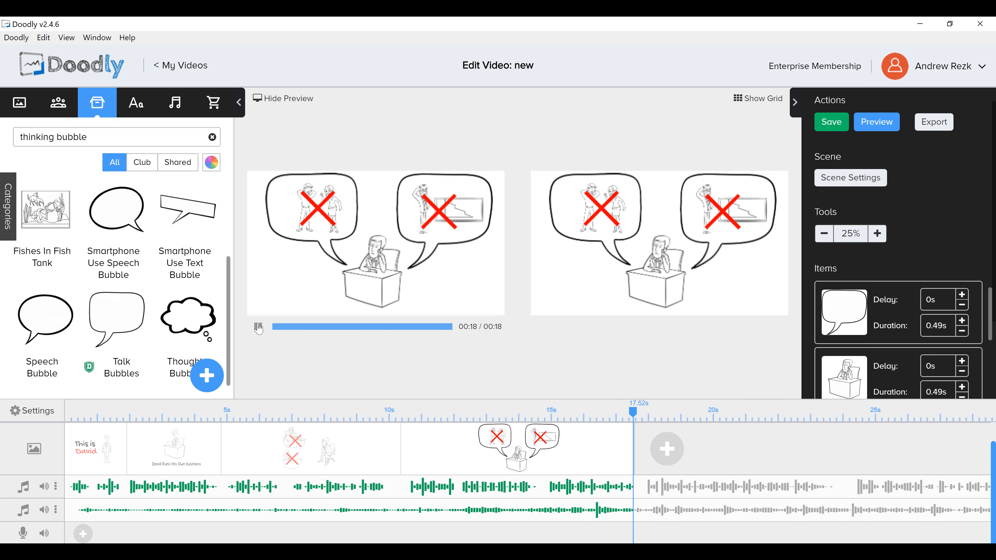
click(257, 328)
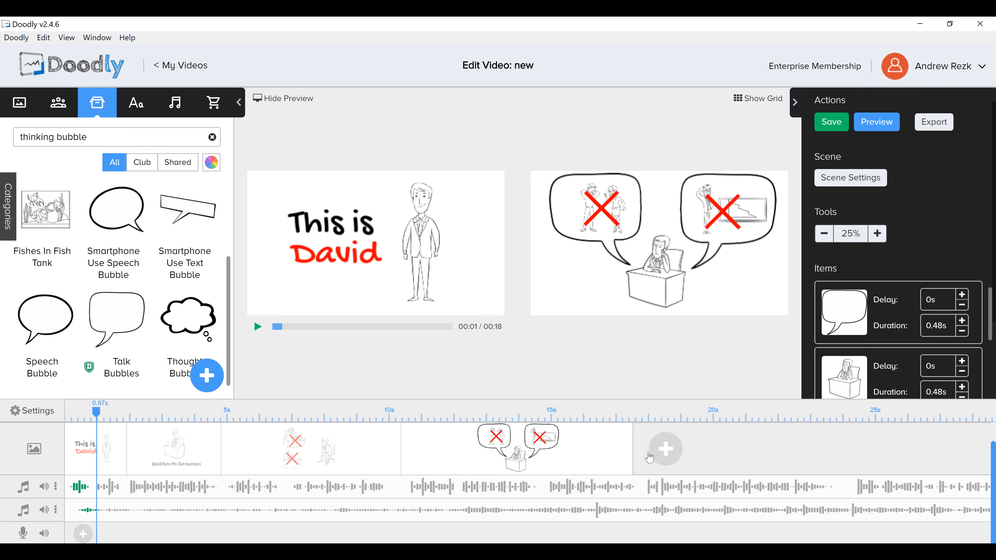
Shorten the fourth scene to end at about 14.7 s and check its timing in the preview from about 10 s
drag(633, 457, 540, 452)
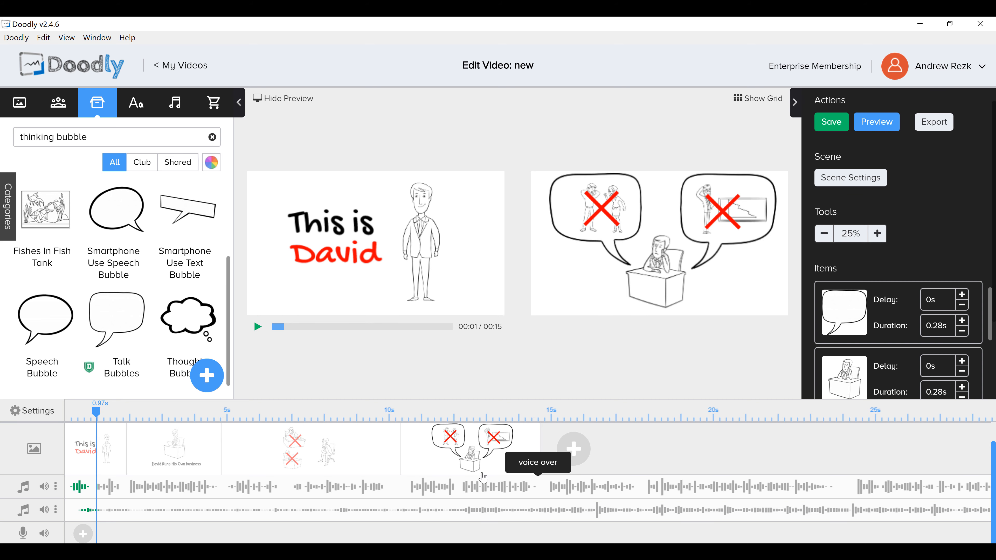
click(391, 421)
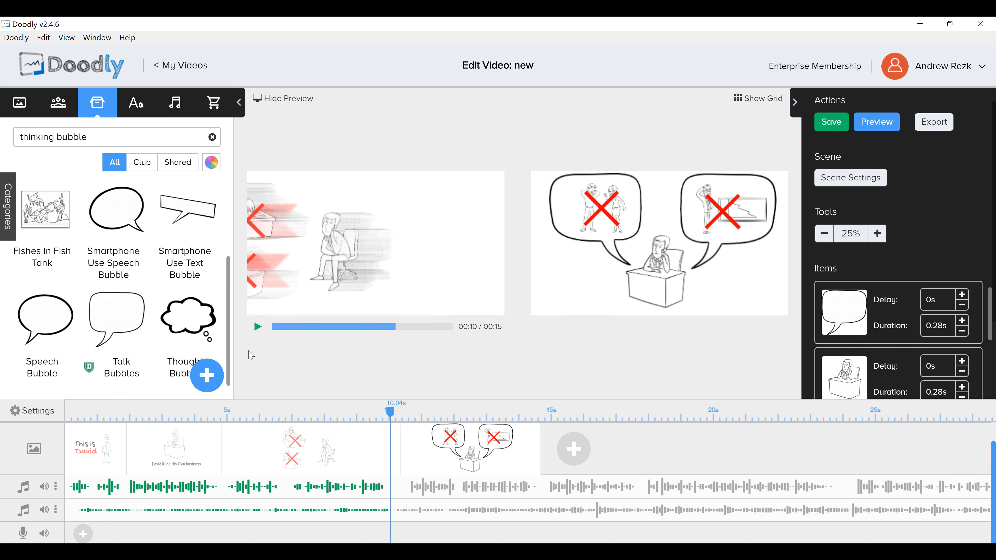
click(258, 328)
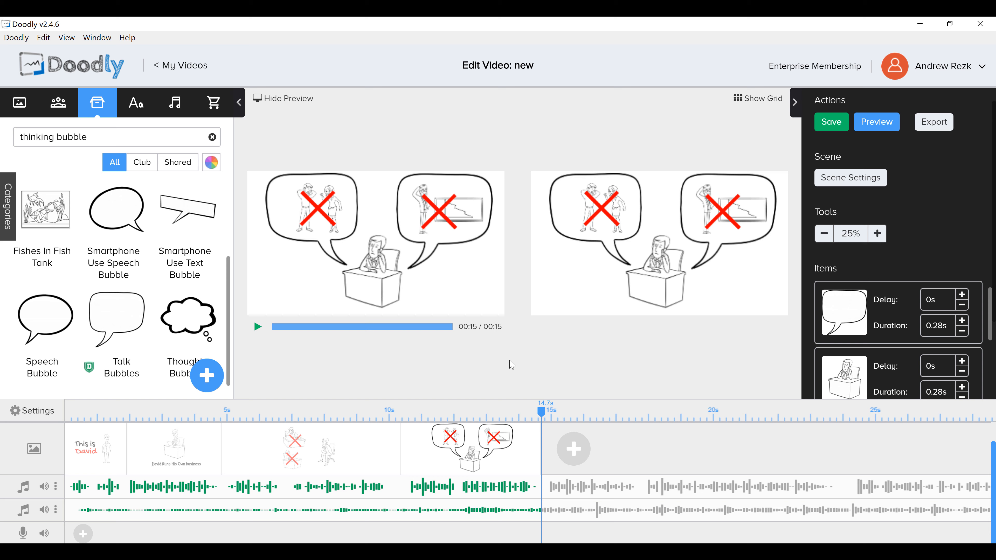
click(284, 105)
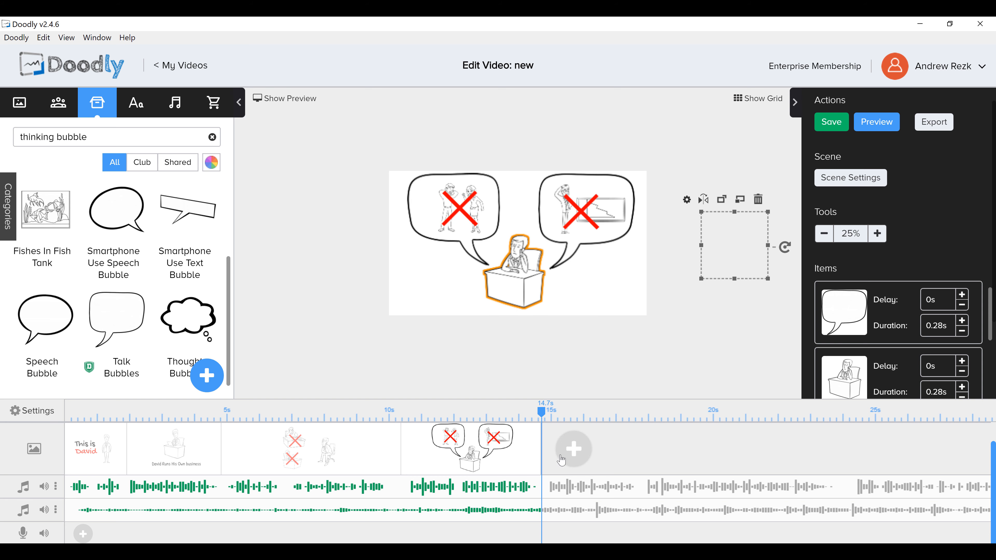
Add a blank fifth scene, switch to the media player and play the Sample video, pausing at the phone and logo scene
click(574, 449)
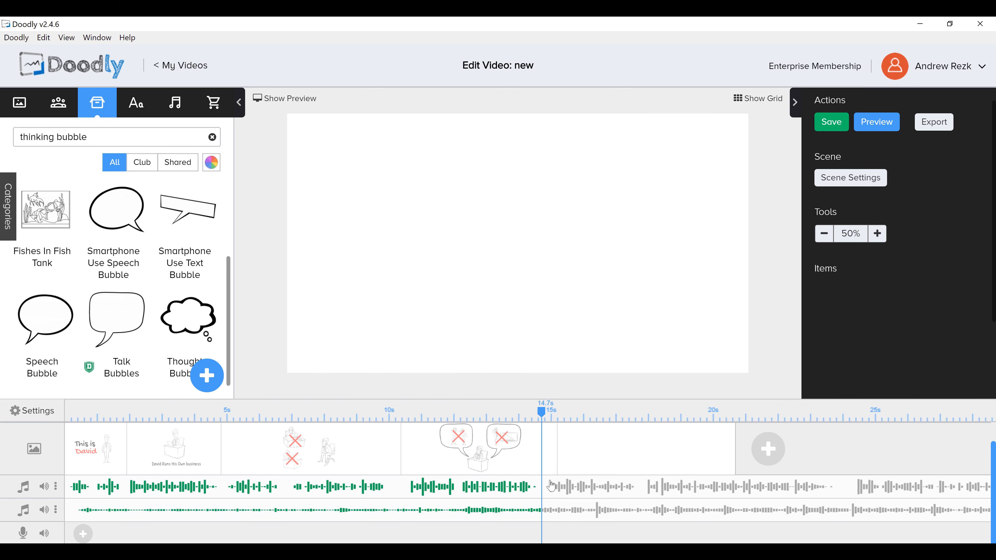
key(alt+Tab)
click(651, 447)
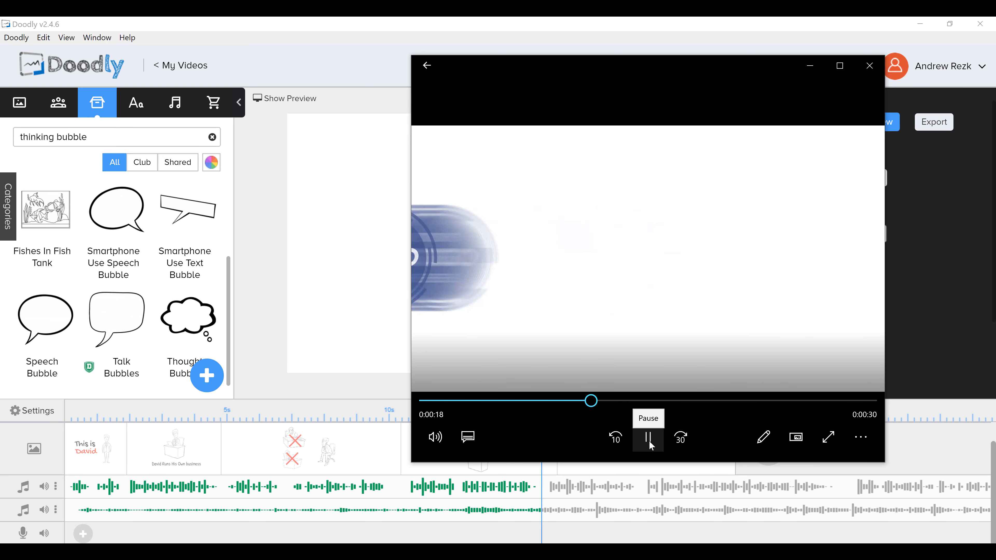
click(648, 438)
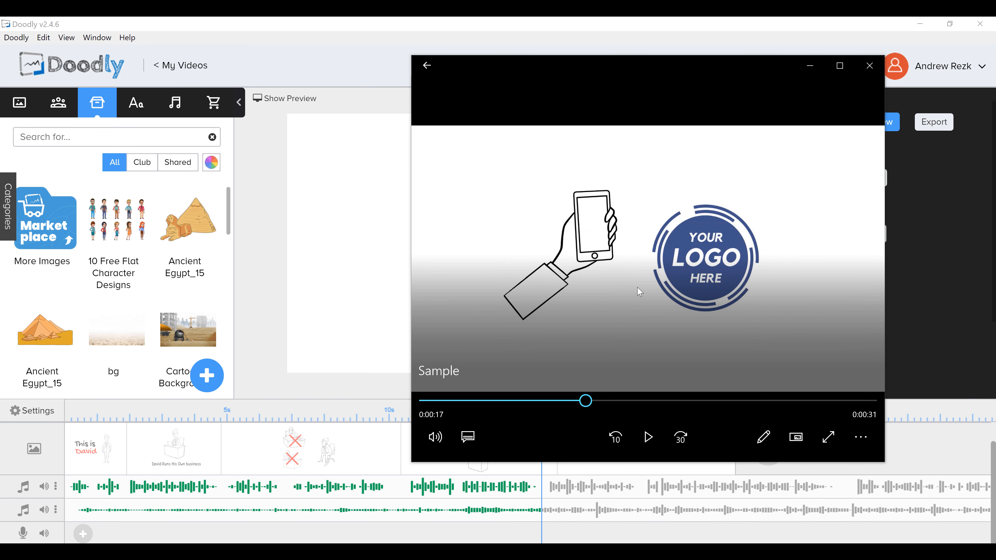
Search the props for "phone", add Hand Holding Cell Phone to the fifth scene, and shrink it slightly left of the canvas centre
click(39, 140)
text(phone)
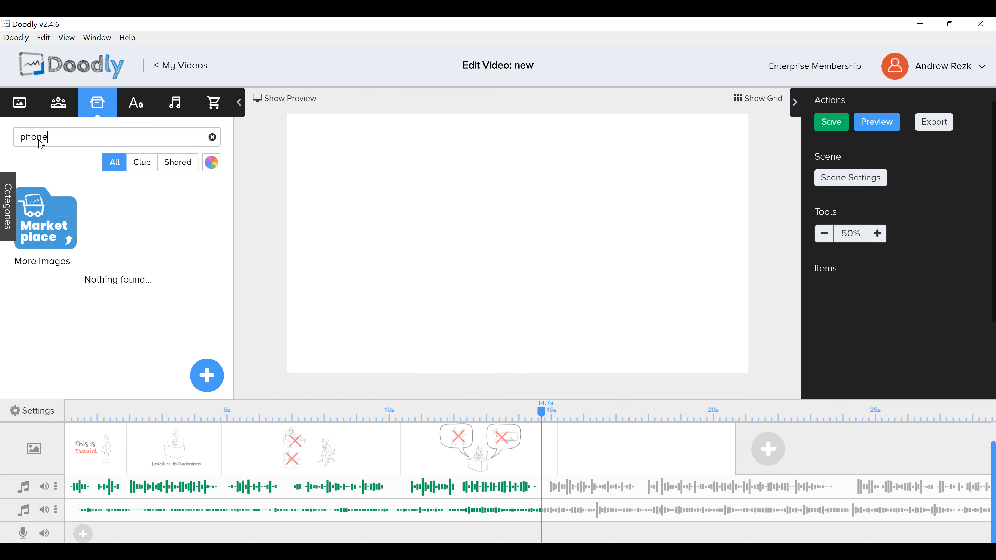
drag(188, 306, 468, 228)
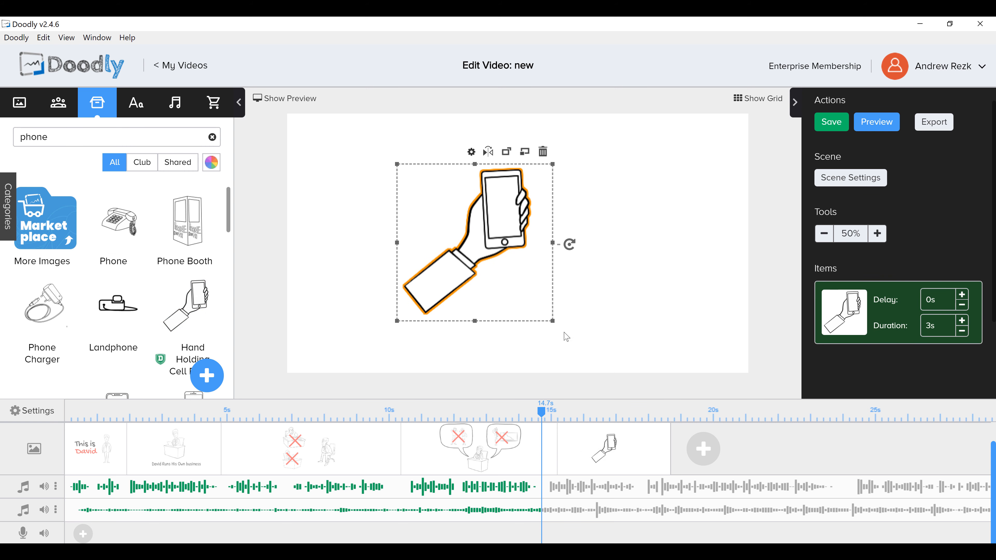
drag(552, 321, 461, 242)
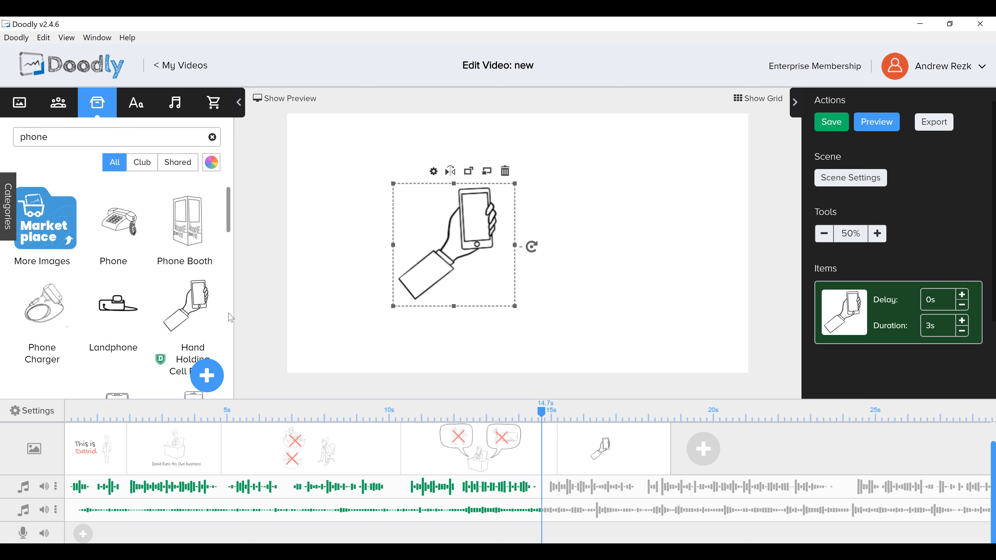
Import "Your Logo Here.png" as a new prop titled "Your Logo Here" and place it beside the hand holding the phone
click(205, 378)
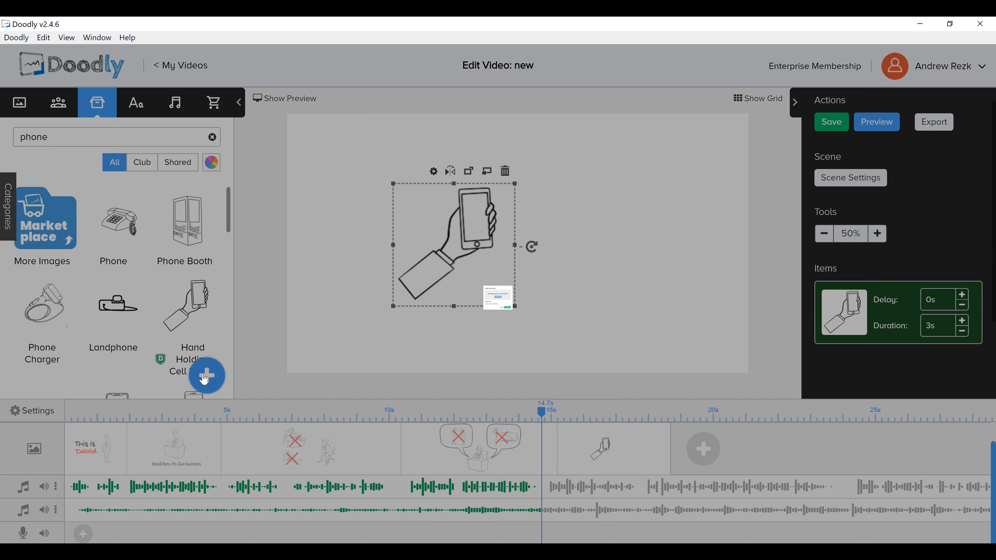
click(498, 291)
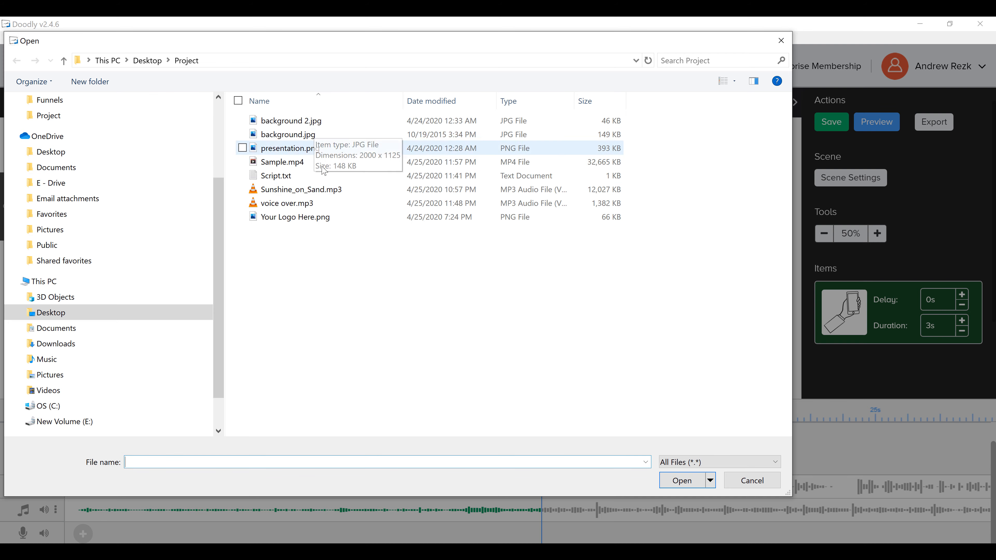
double_click(317, 217)
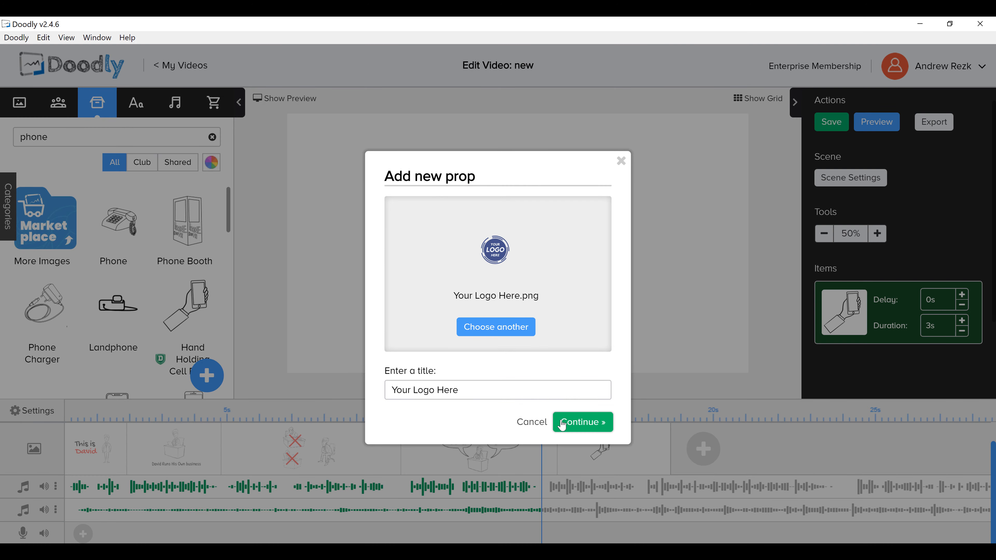
click(562, 423)
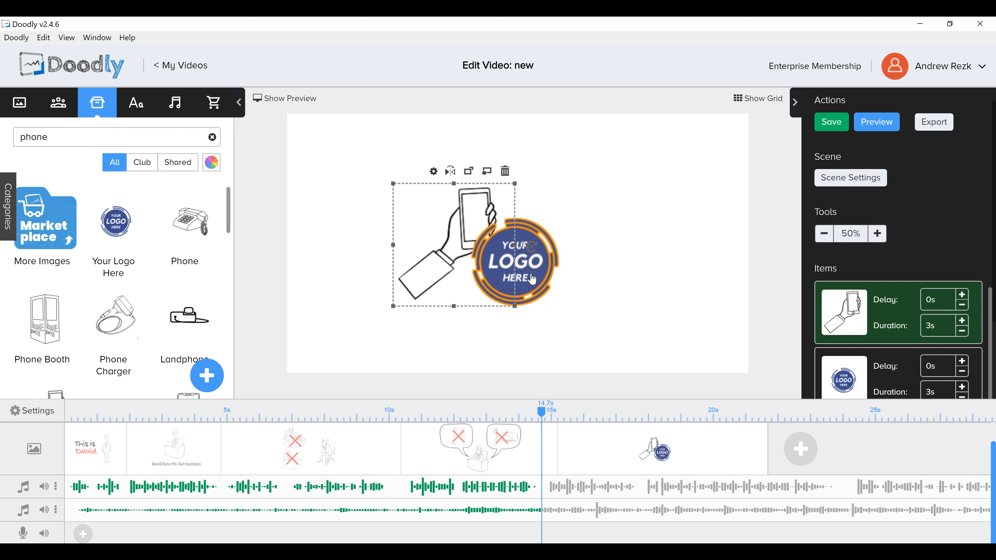
drag(532, 280, 612, 254)
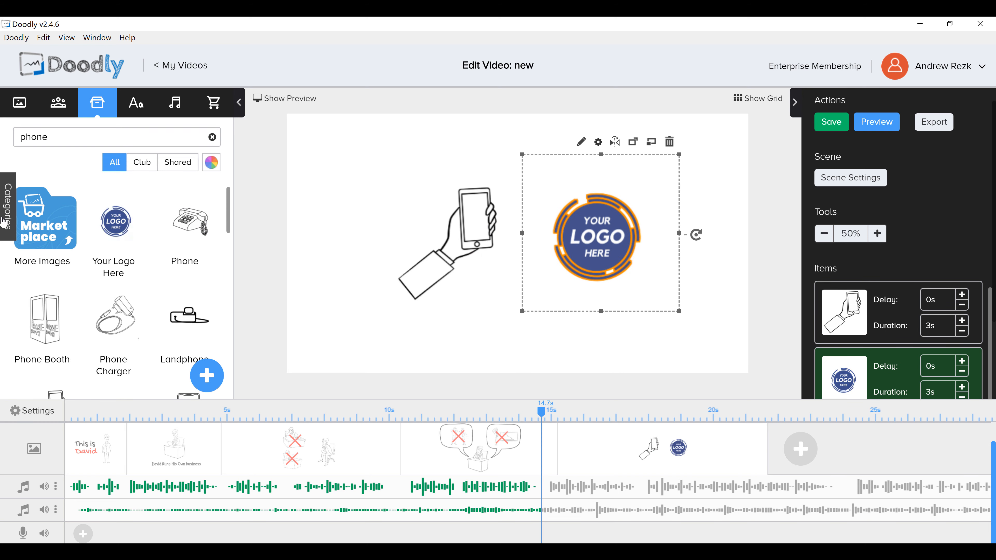
Filter the props to the My Library category and look through the uploaded images for the logo
click(5, 222)
click(37, 226)
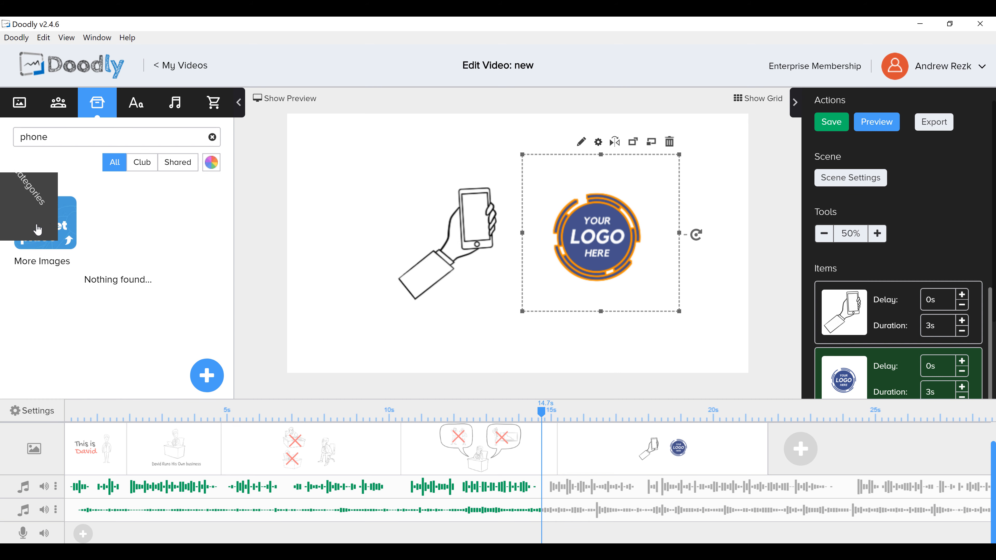
click(8, 200)
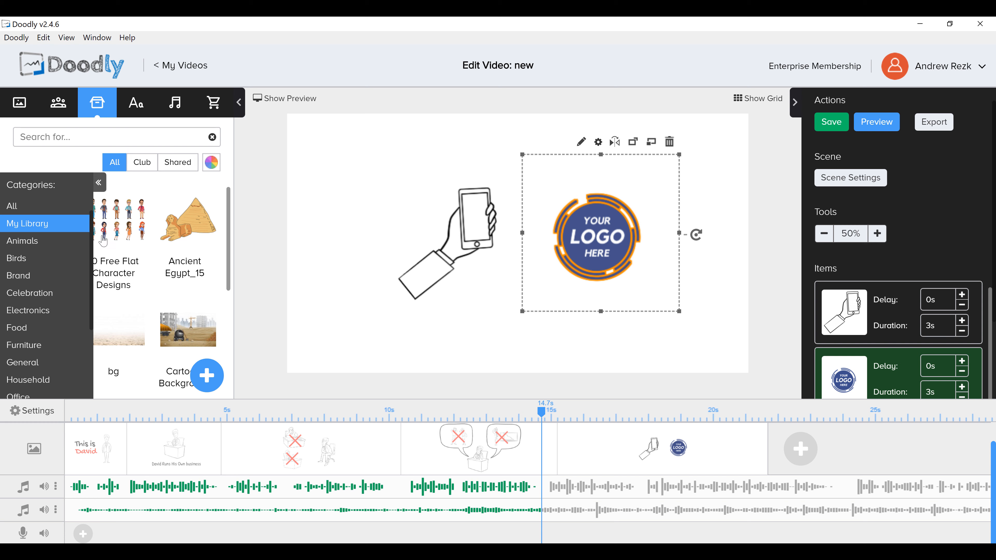
click(98, 182)
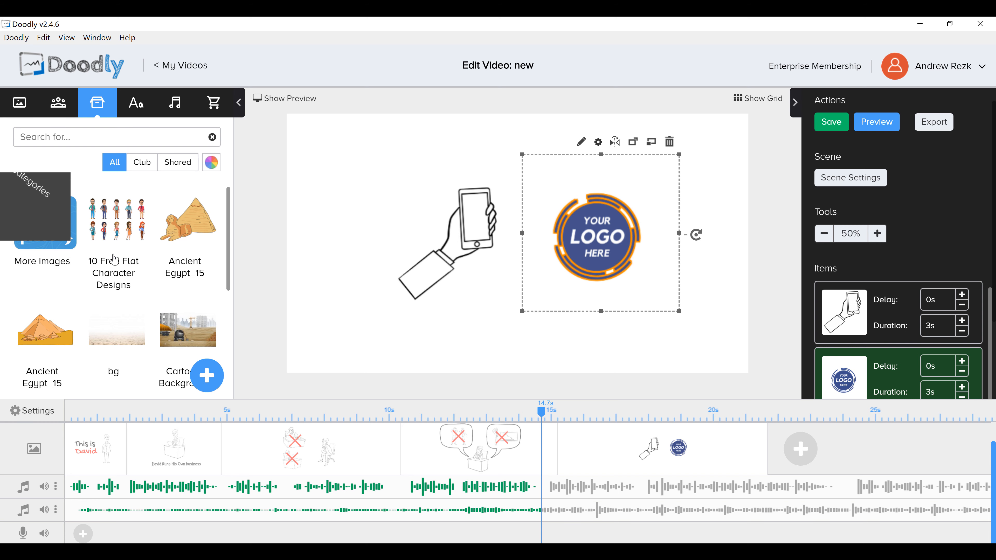
scroll(157, 255, down, 5)
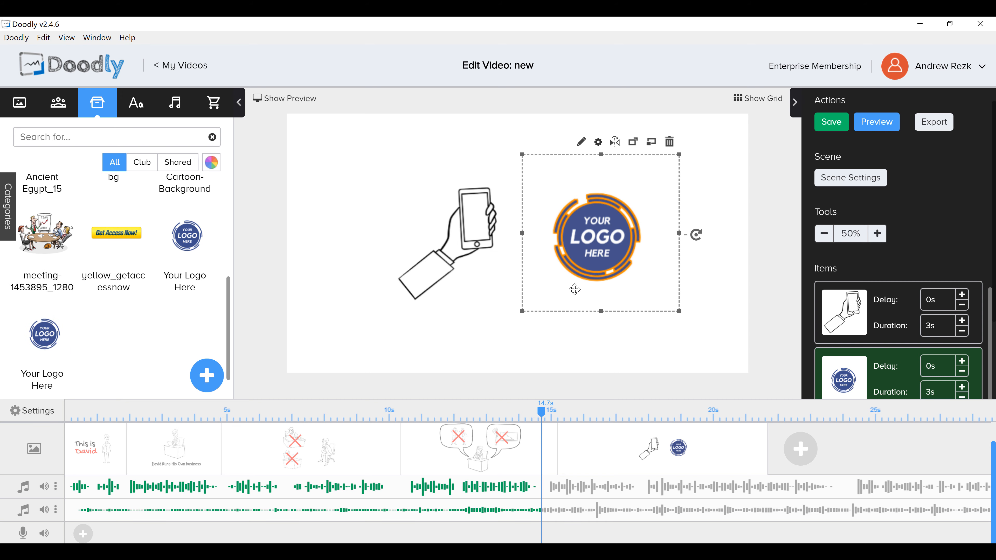
Nudge the logo closer to the hand holding the phone and shrink it slightly
drag(630, 232, 616, 238)
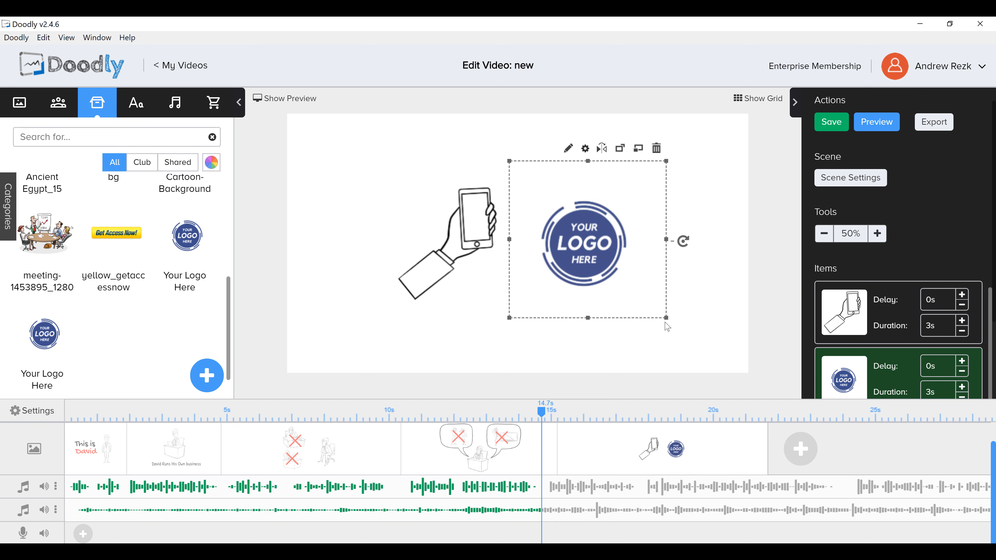
drag(666, 318, 659, 311)
Shorten the speech-bubble scene slightly and trim the phone-and-logo scene so each of its items lasts 1.3 s
drag(557, 455, 538, 457)
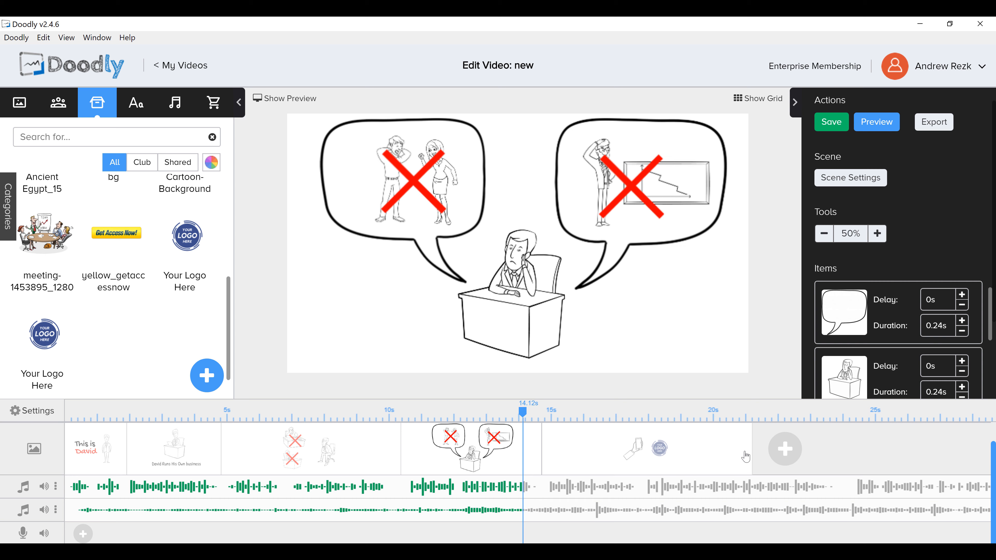
drag(752, 455, 643, 472)
click(616, 457)
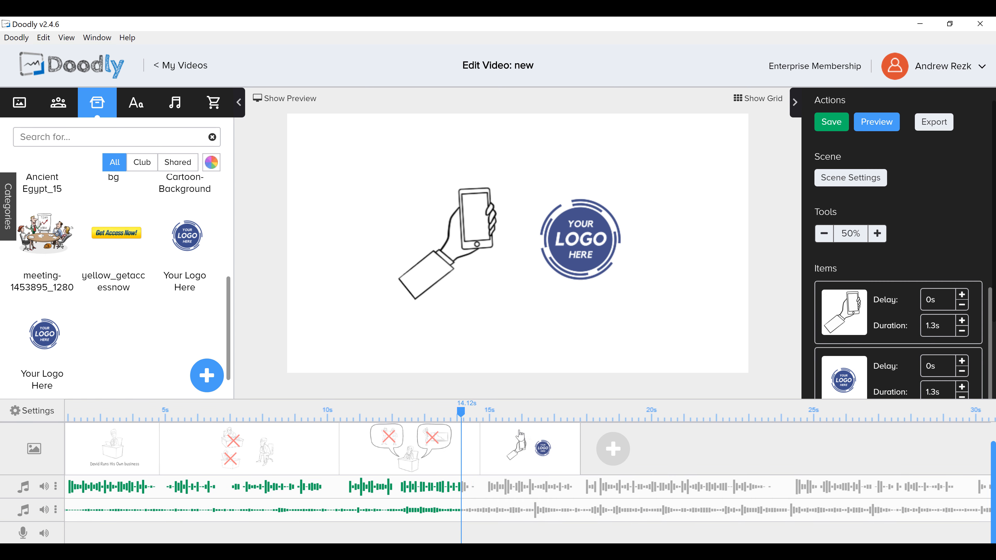
Play the phone-and-logo scene in the inline preview and add a blank scene after it
click(281, 102)
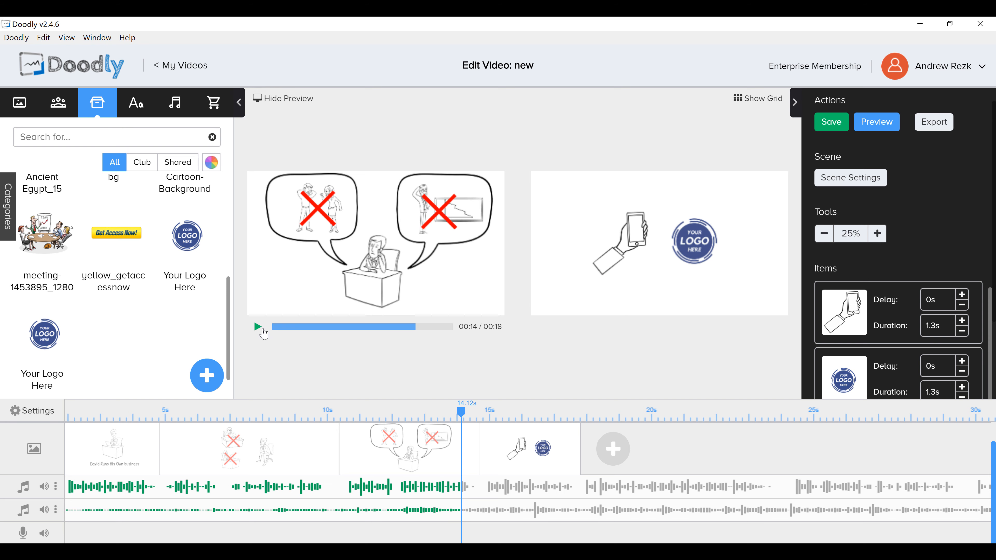
click(257, 328)
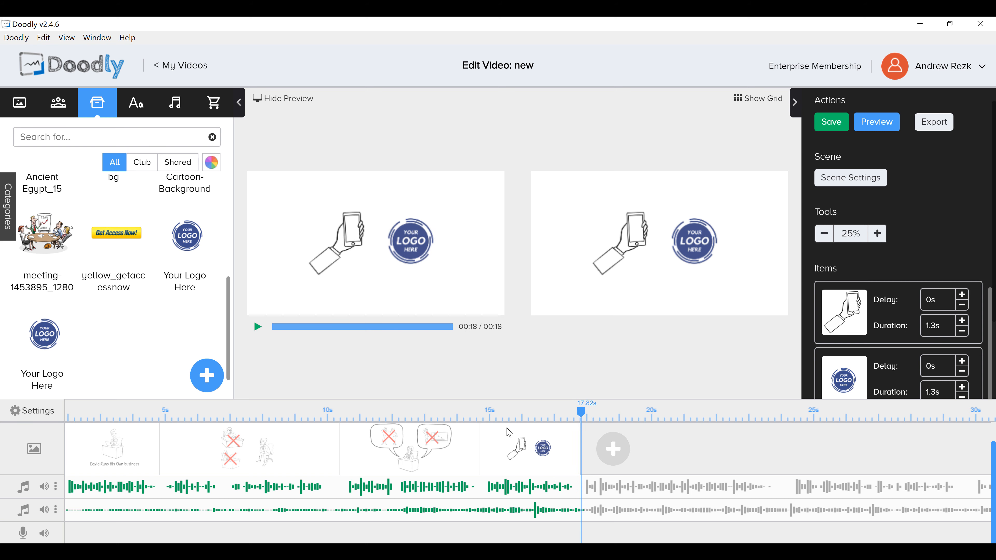
click(621, 455)
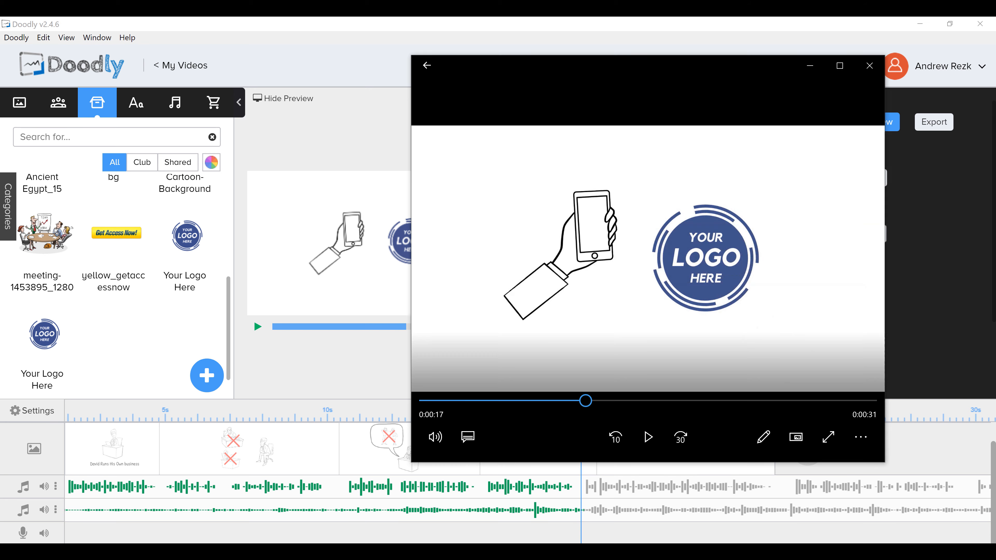
Switch to the media player and play the sample video up to about 0:23 to examine the next scene's layout
click(648, 437)
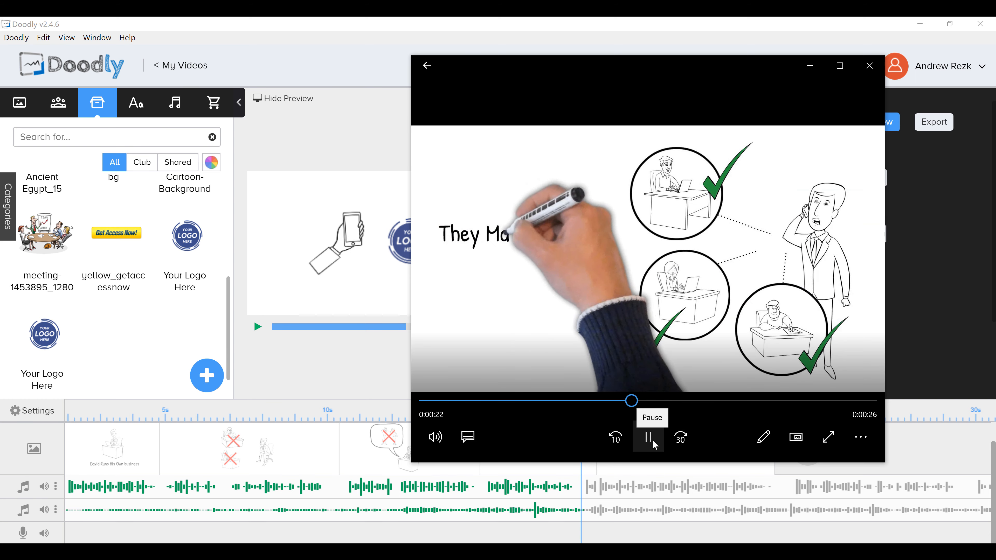
click(649, 438)
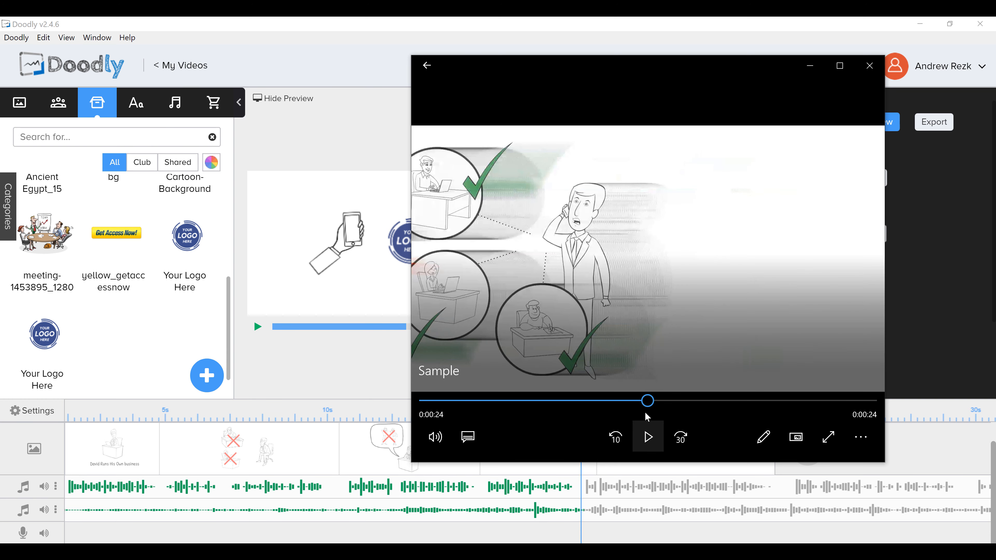
click(640, 402)
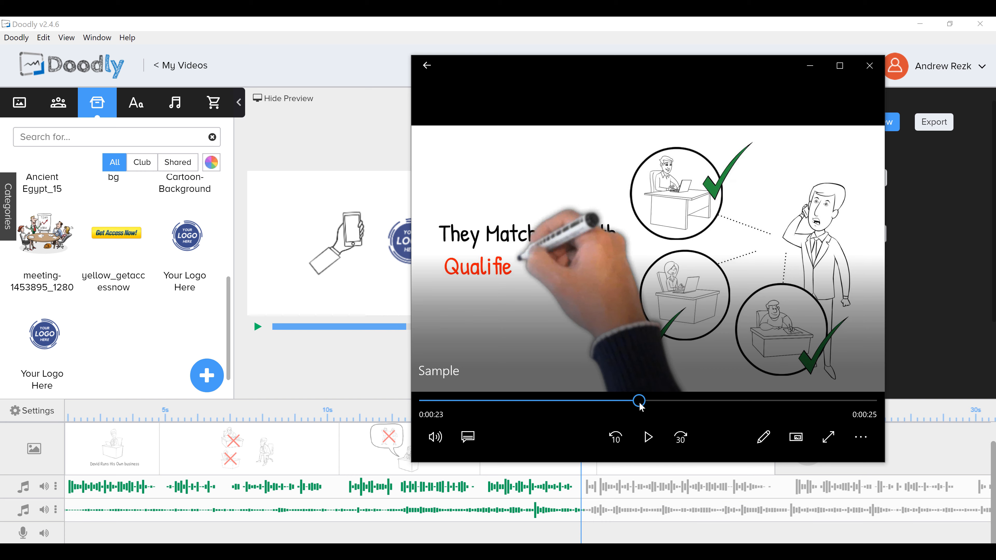
click(385, 360)
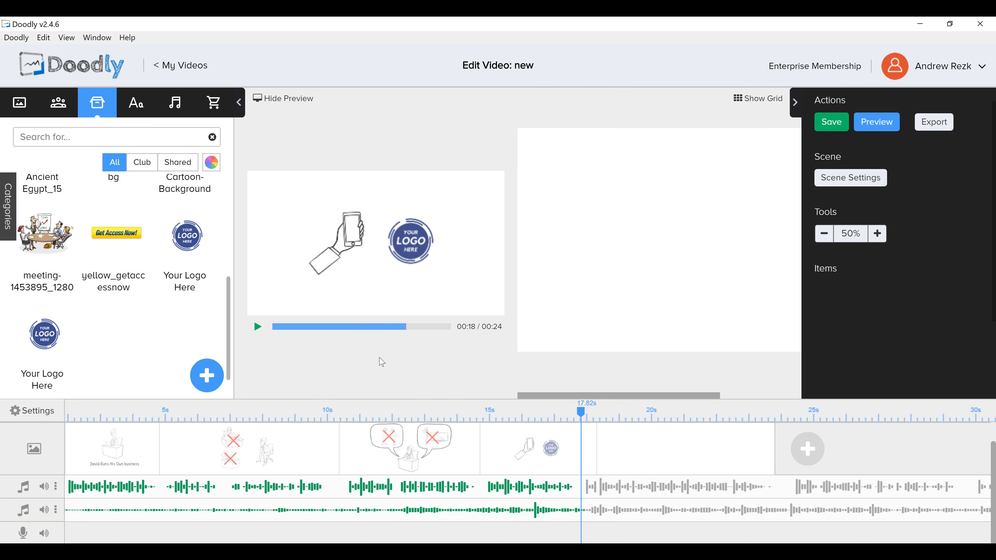
Hide the preview, search the characters for "adam" and place Adam On Phone in the blank scene
click(265, 102)
click(60, 107)
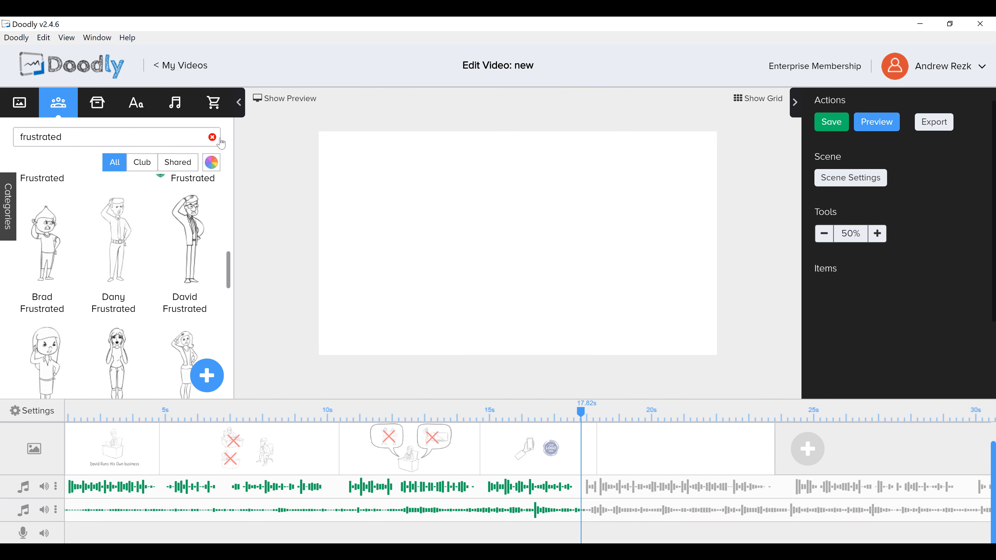
click(87, 140)
text(adam)
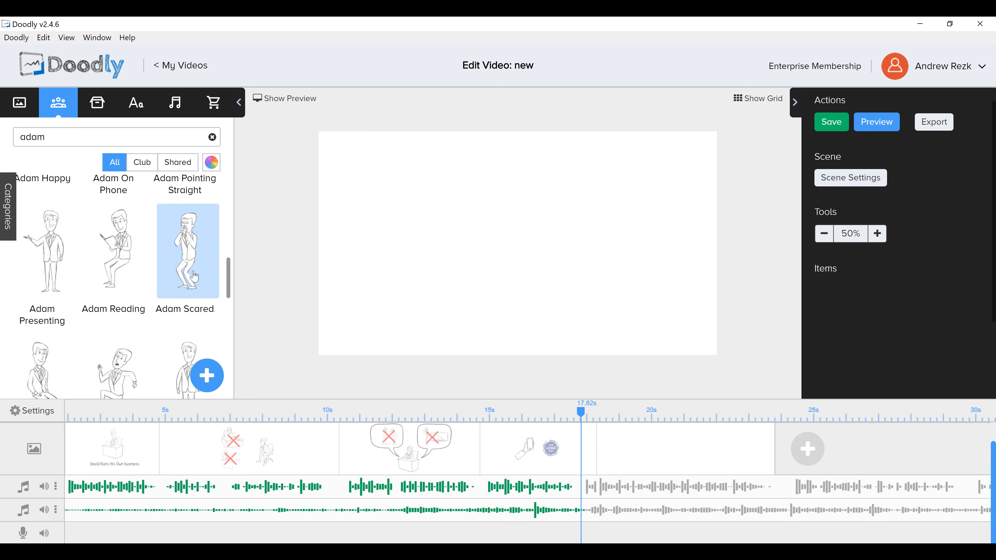
scroll(187, 294, down, 2)
scroll(186, 298, up, 3)
scroll(186, 300, up, 4)
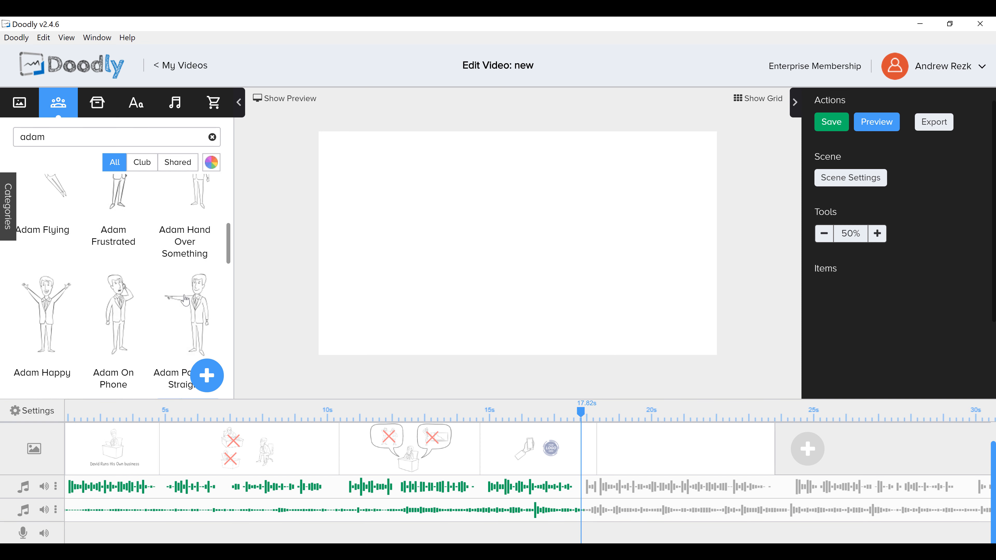
scroll(134, 315, down, 2)
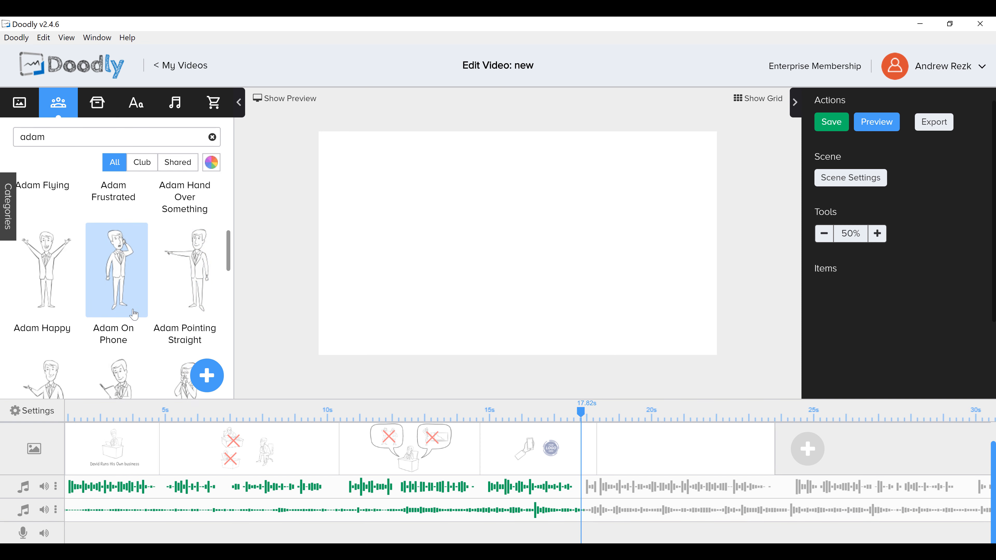
drag(120, 249, 580, 220)
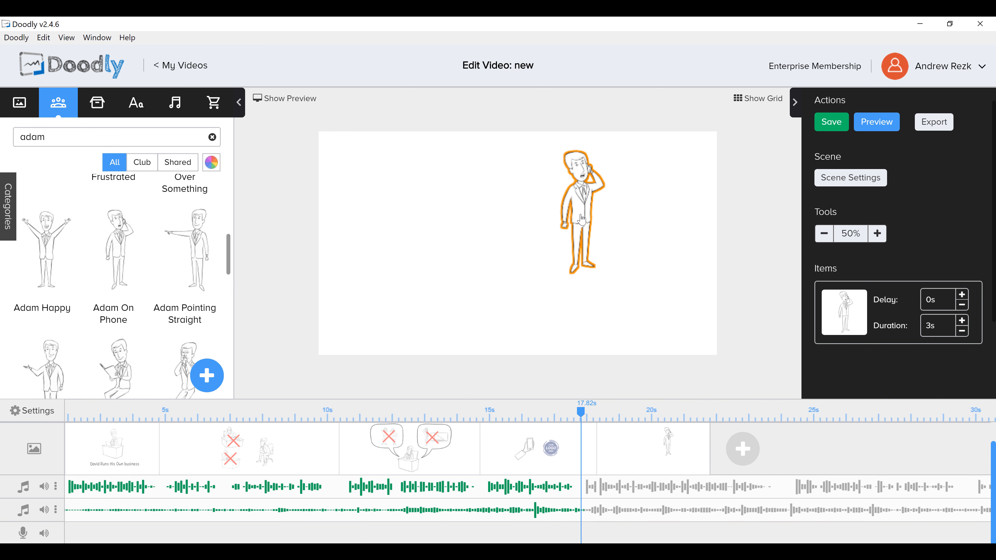
Flip the Adam On Phone character horizontally, enlarge it to nearly the canvas height and move it near the canvas's right edge
click(548, 147)
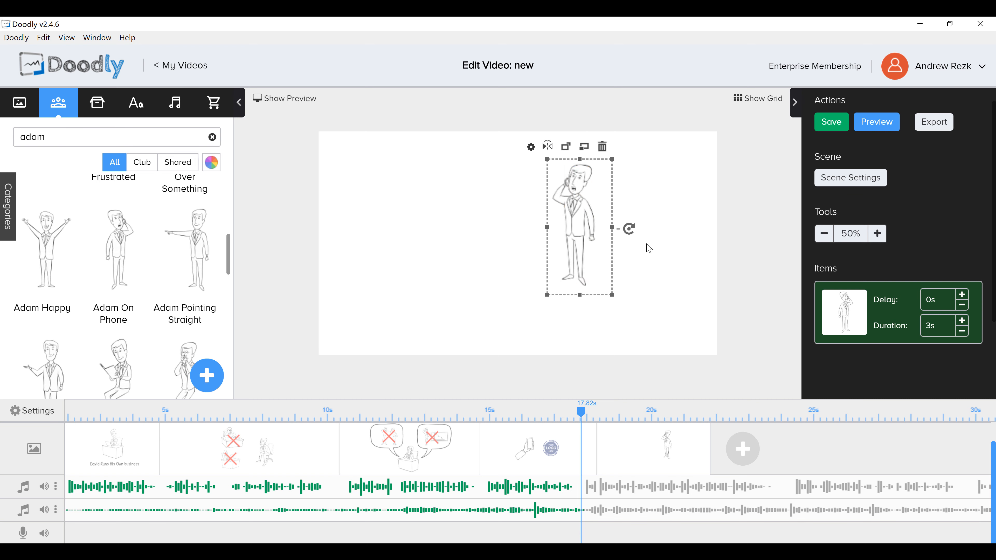
drag(614, 298, 643, 355)
click(682, 336)
drag(621, 306, 628, 291)
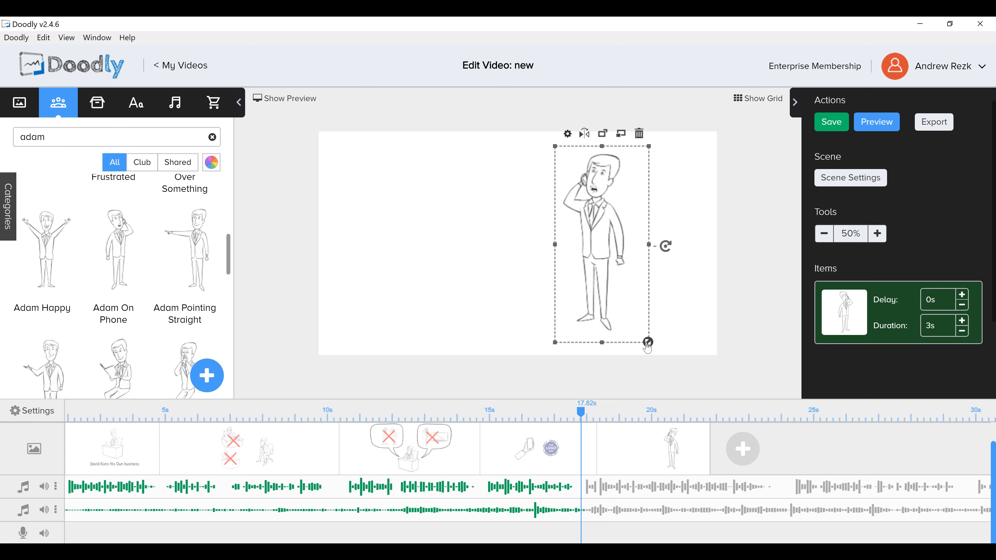
click(683, 340)
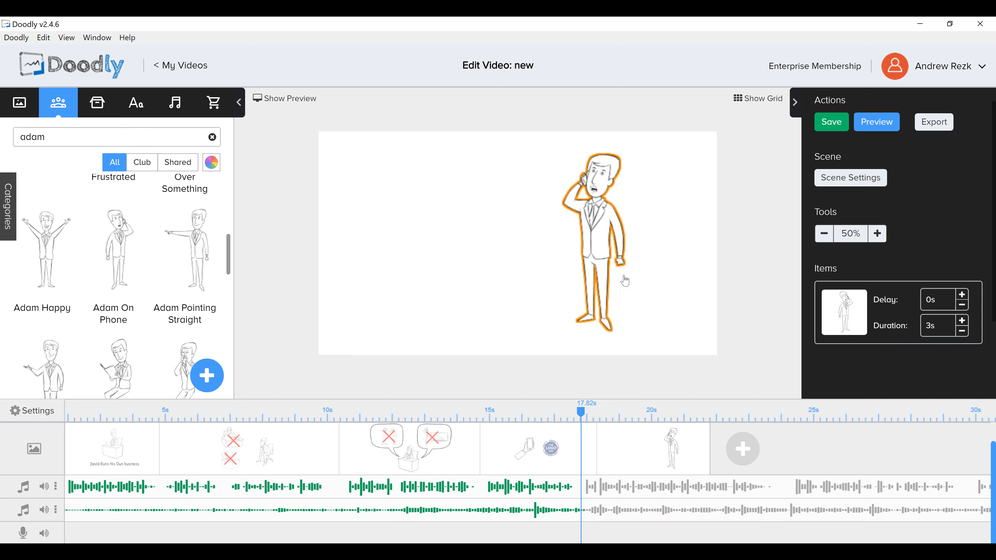
drag(619, 253, 662, 257)
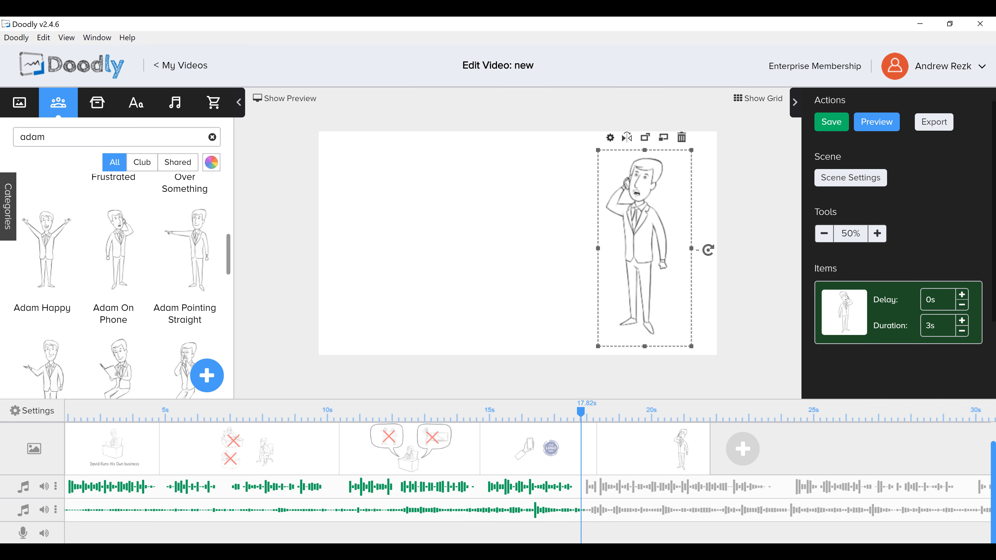
Check the sample video's layout again, return to Doodly and search all prop categories for "circle"
key(alt+Tab)
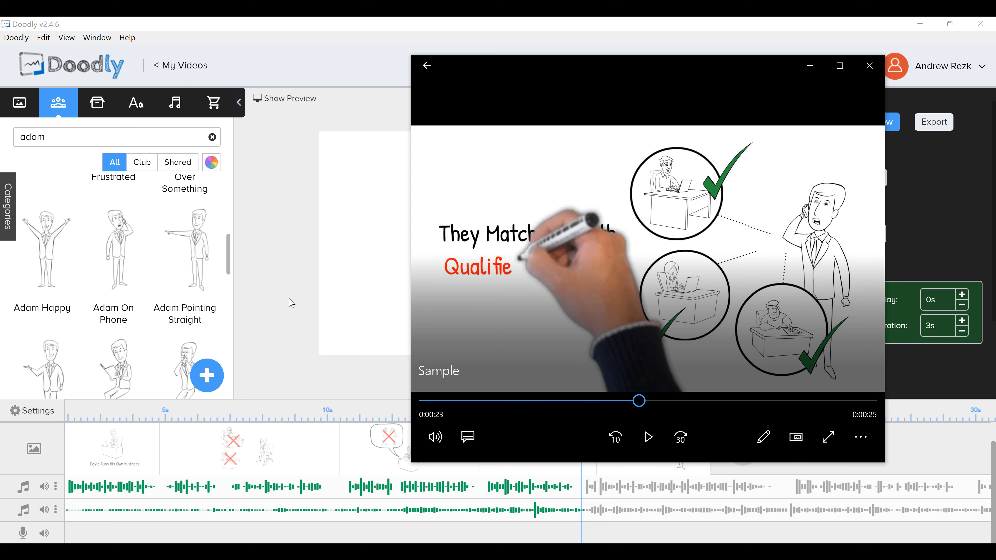
key(alt+Tab)
click(109, 112)
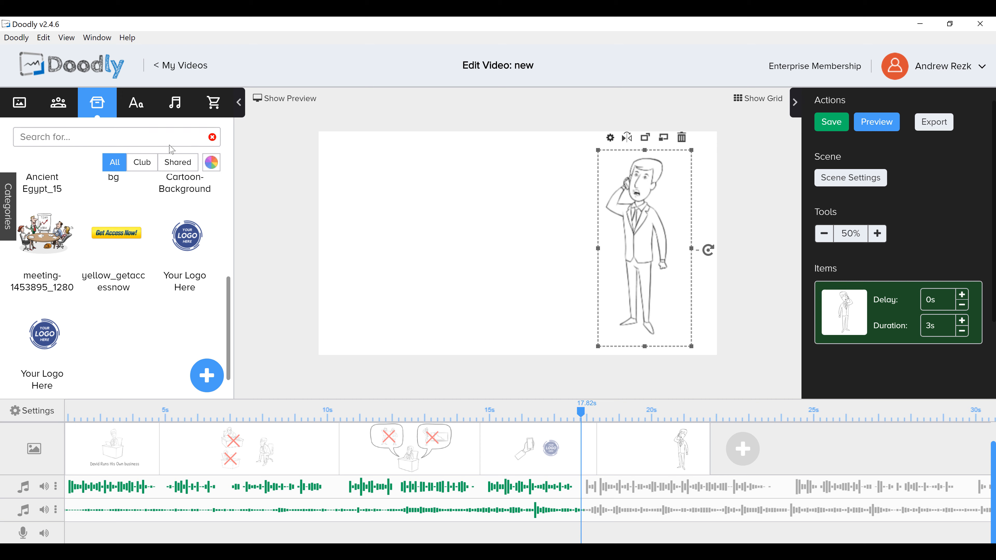
click(9, 200)
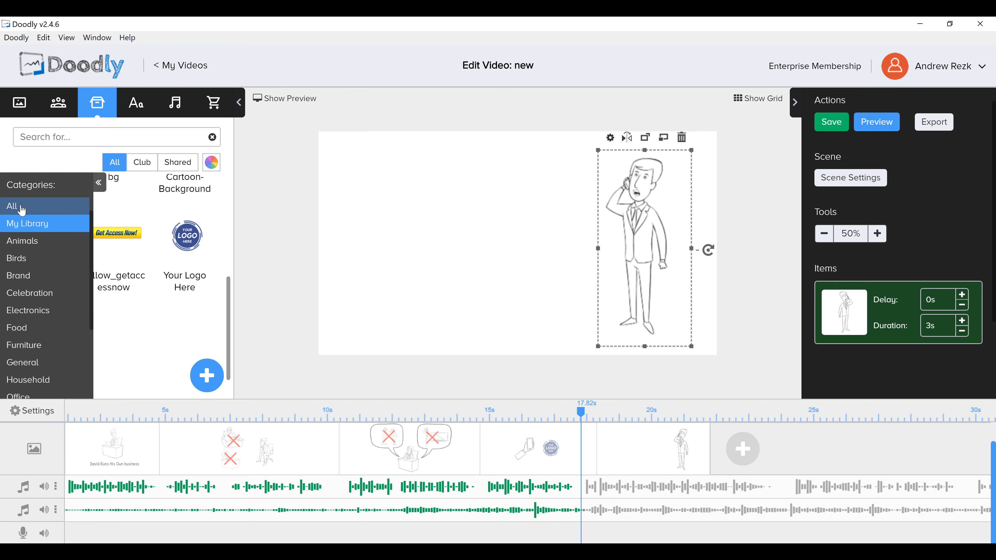
click(21, 206)
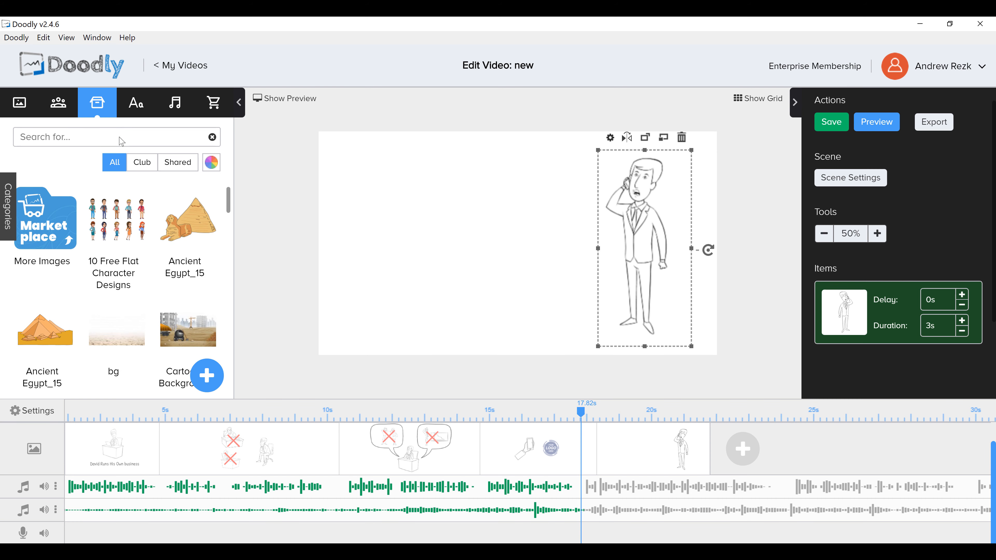
click(122, 141)
text(circle)
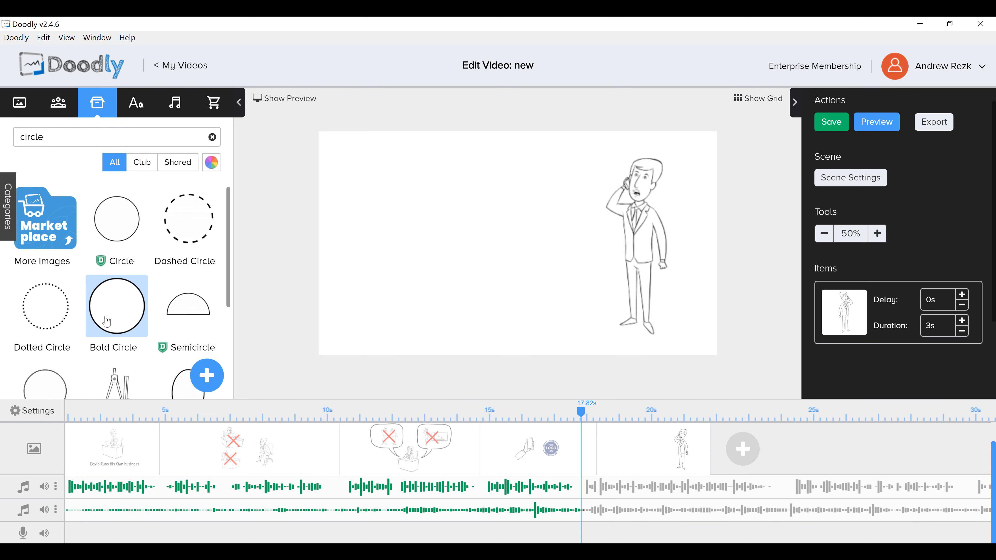
Place a Bold Circle beside the man on the phone, near the canvas's upper edge, and shrink it slightly
scroll(104, 324, down, 3)
scroll(97, 231, up, 3)
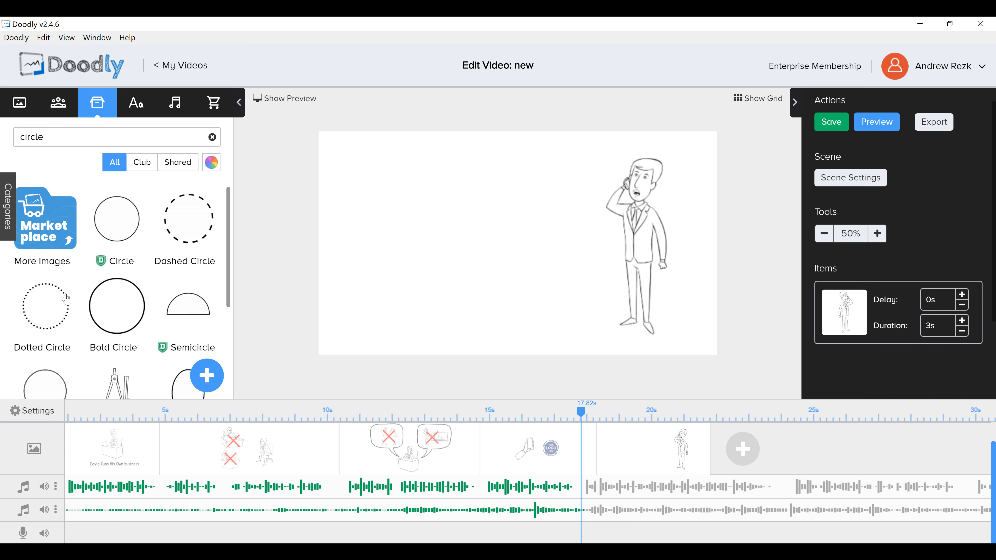
scroll(106, 251, down, 2)
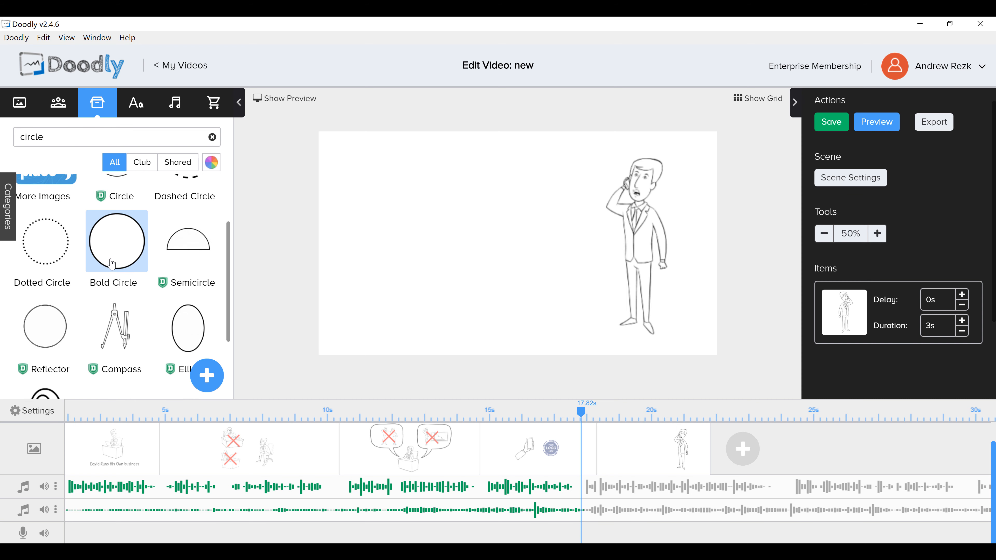
drag(134, 259, 532, 204)
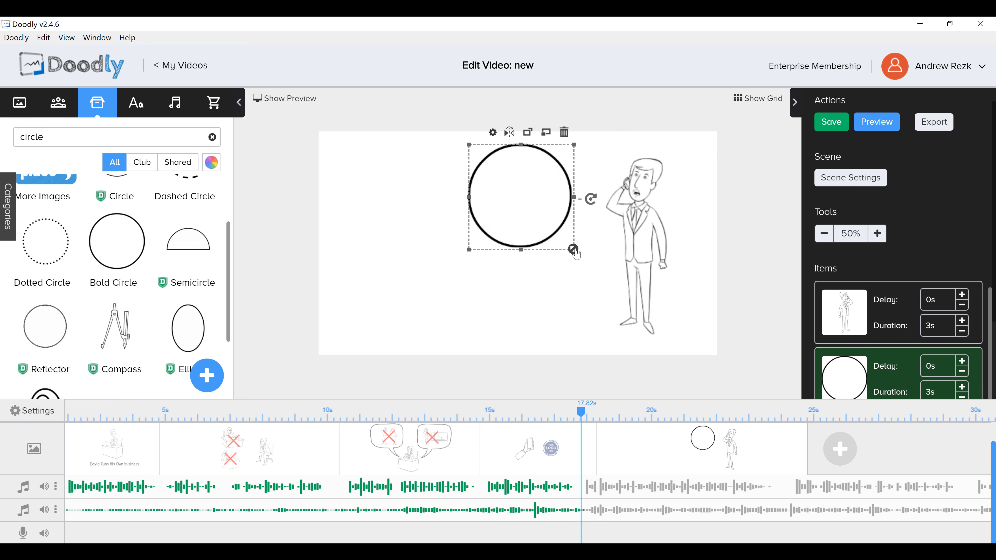
drag(575, 252, 550, 237)
click(518, 199)
Paste two copies of the circle and arrange the three: one beside the man's head, one below it, one over his legs
key(ctrl+c)
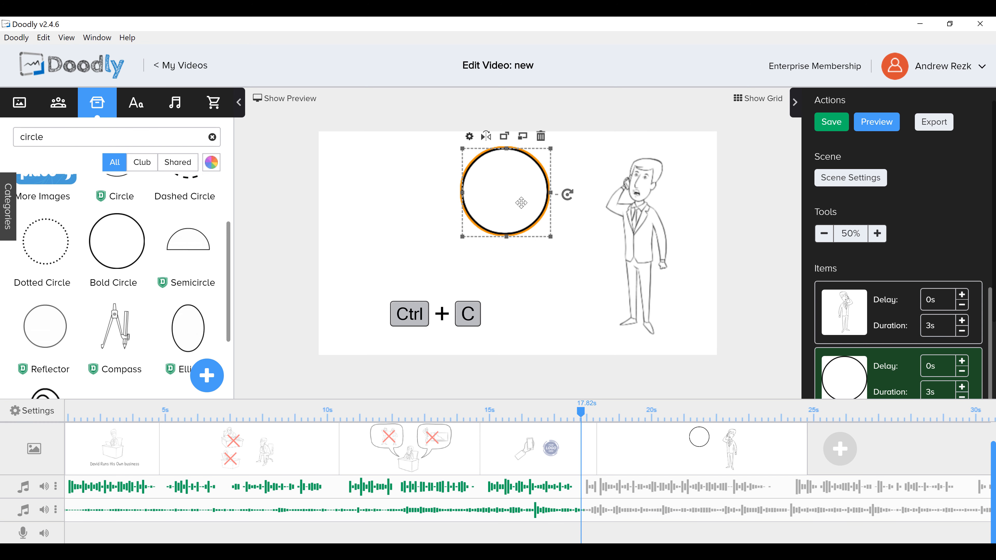
key(ctrl+v)
drag(518, 207, 657, 300)
key(ctrl+v)
drag(545, 295, 544, 286)
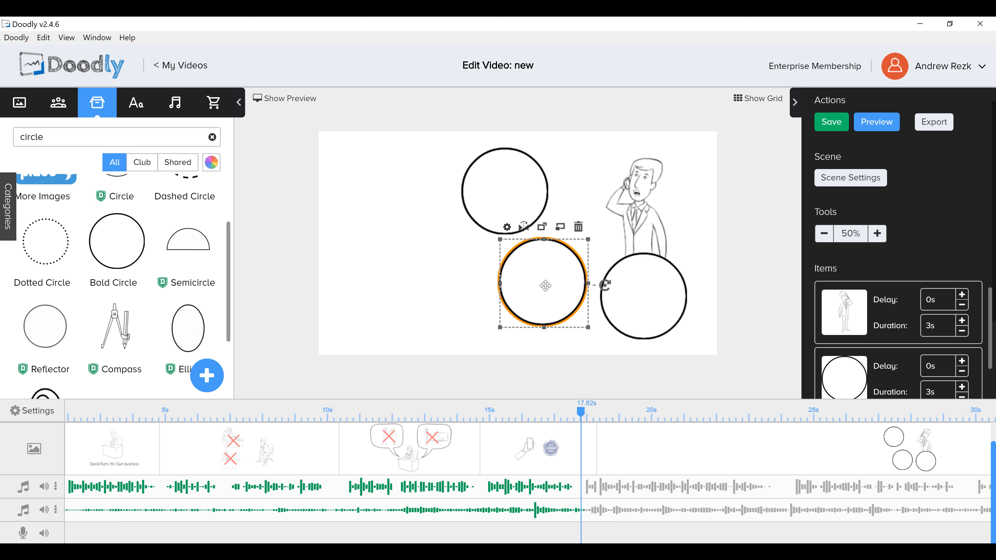
drag(516, 197, 542, 195)
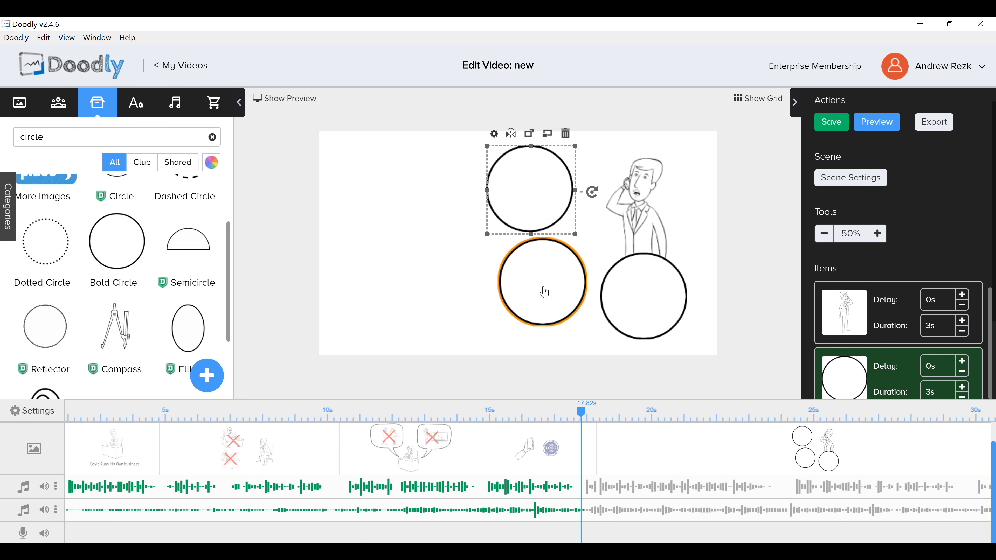
drag(545, 291, 549, 297)
mouse_move(625, 314)
mouse_down()
mouse_move(631, 322)
mouse_move(621, 321)
mouse_up()
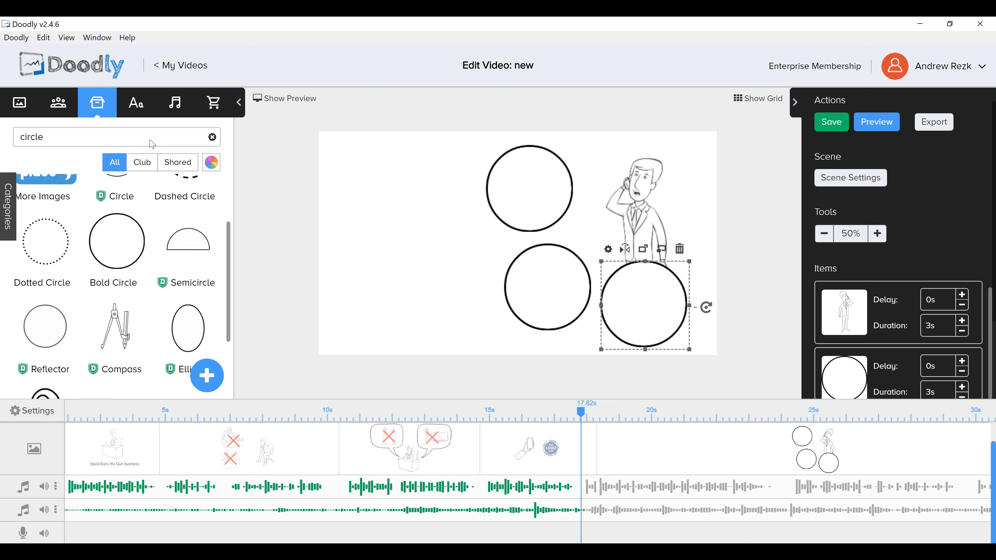
Search the props for "line", add the Dotted Horizontal Line as a new item and shrink it to join the upper circle and the man
key(ctrl+a)
text(lin)
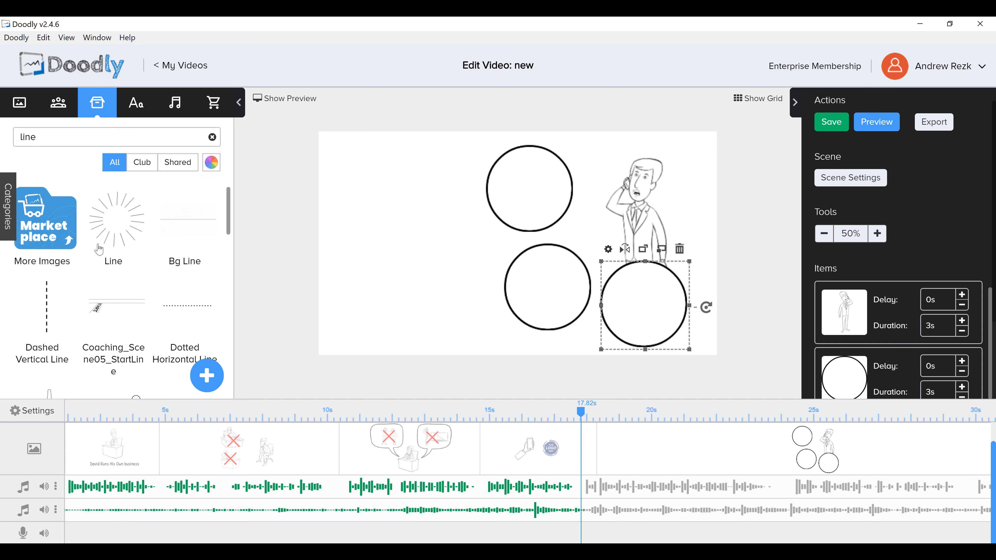
drag(196, 310, 502, 207)
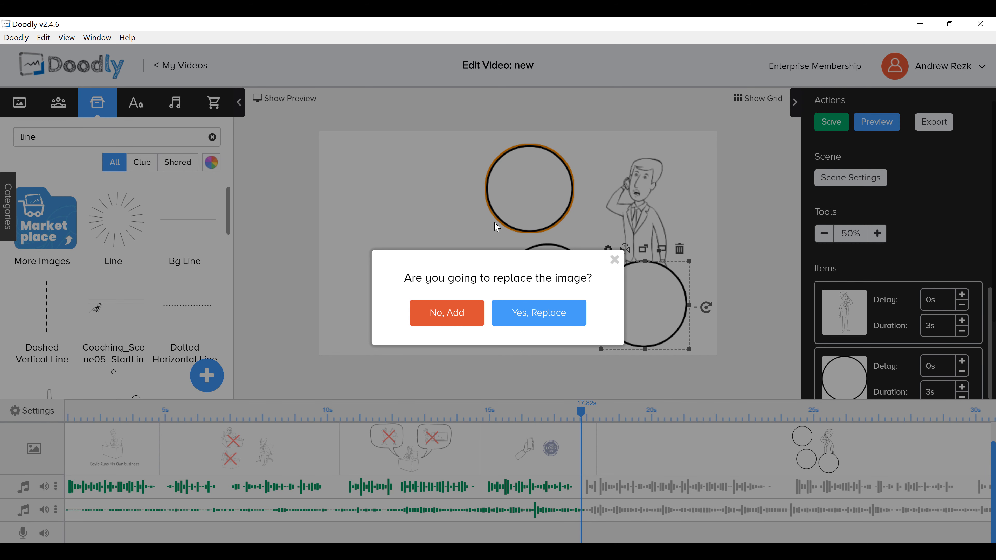
click(463, 320)
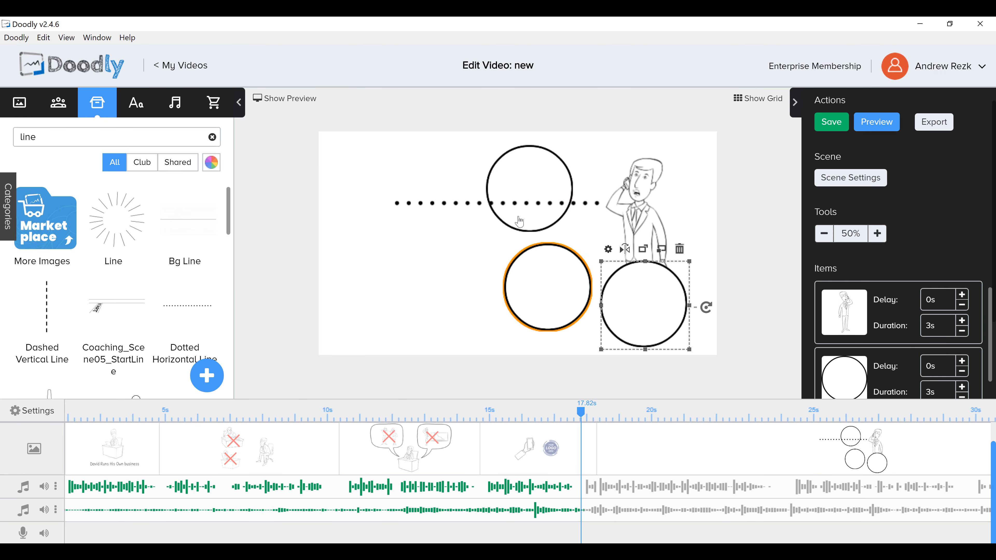
click(522, 204)
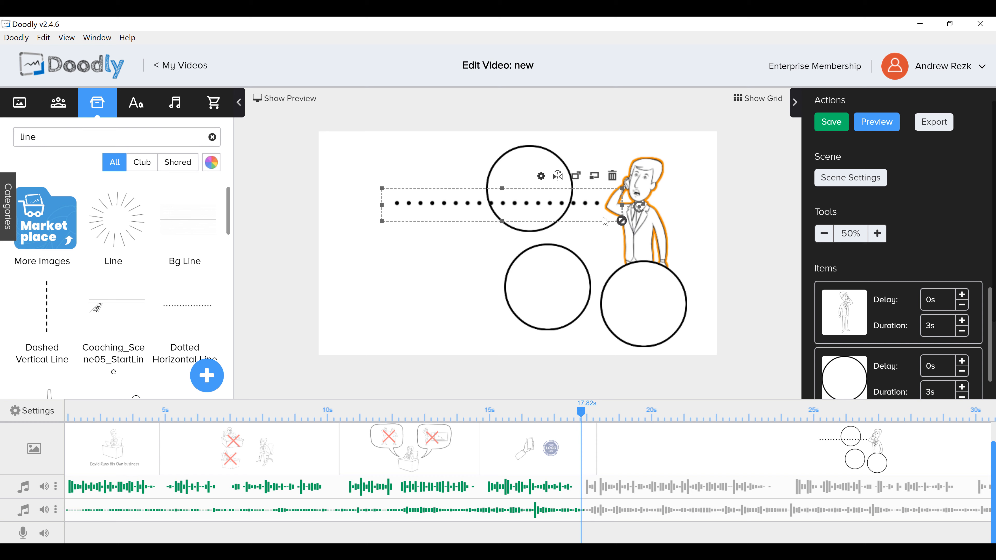
drag(605, 220, 592, 191)
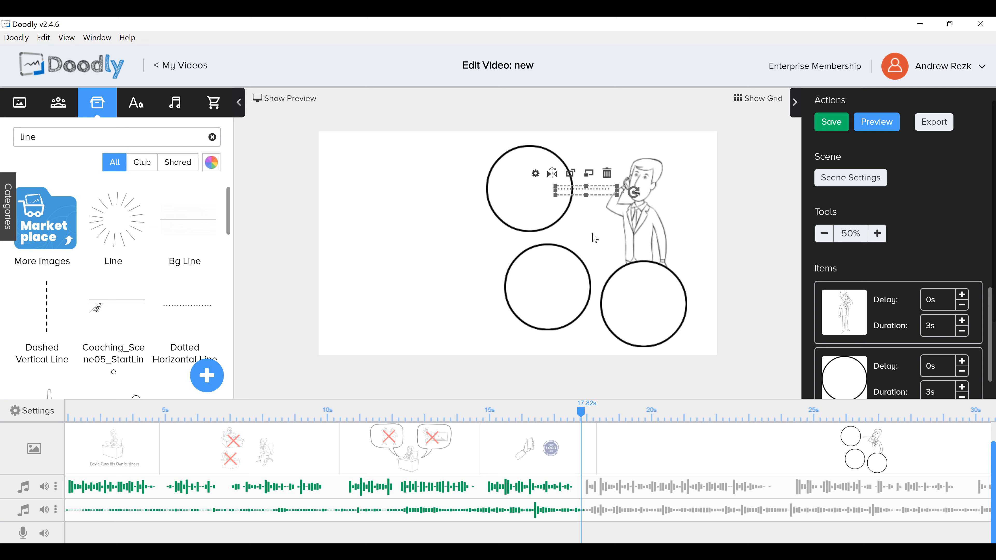
Duplicate the dotted line and rotate the copy diagonally so it joins the lower-left circle to the man
key(ctrl+v)
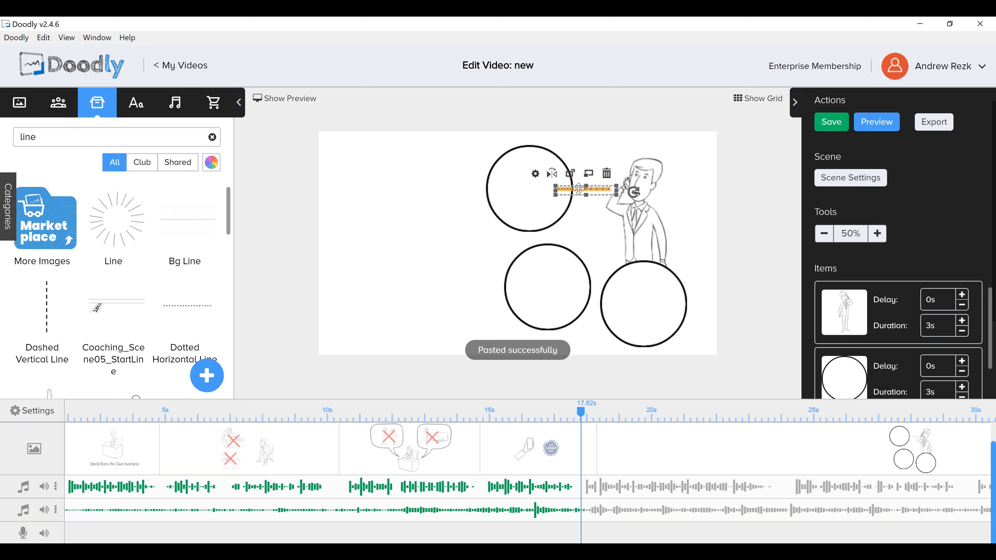
drag(585, 191, 581, 262)
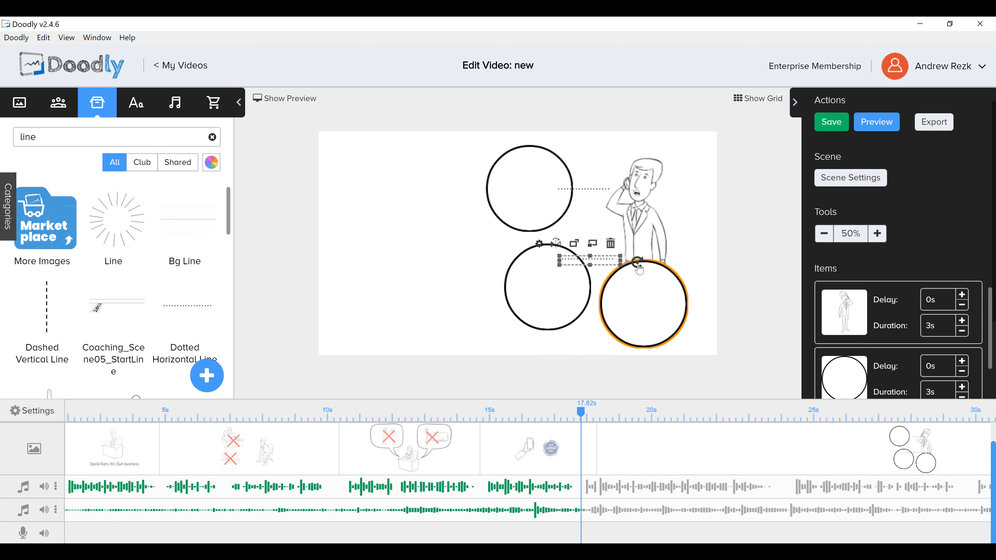
drag(640, 270, 632, 227)
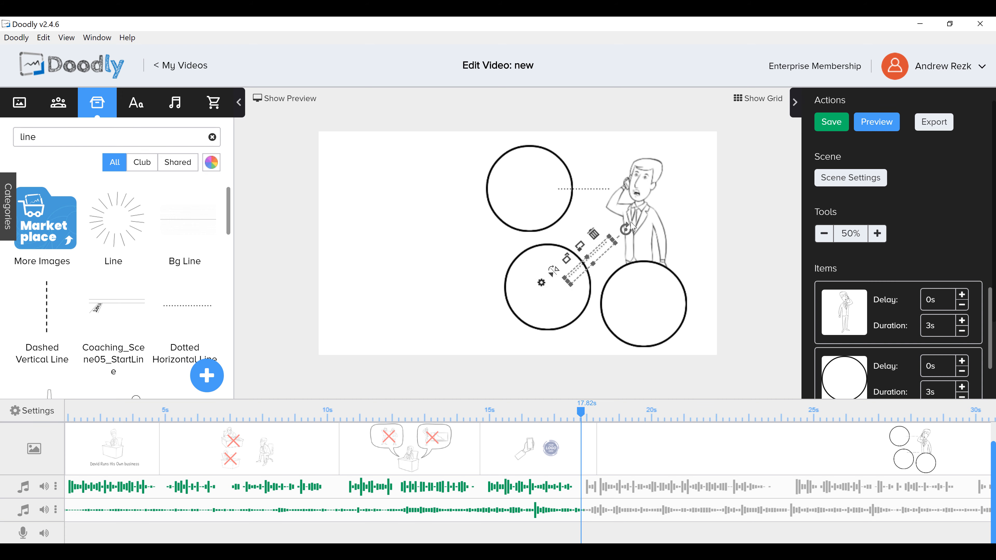
drag(588, 261, 593, 248)
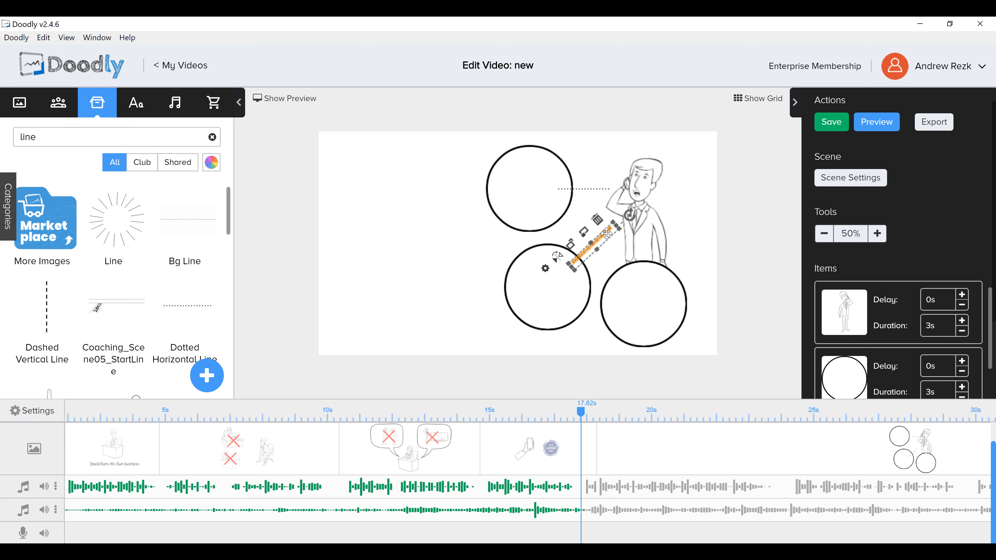
Paste another dotted line and rotate it steeply so it runs from the man's side into the circle over his legs
click(583, 344)
key(ctrl+v)
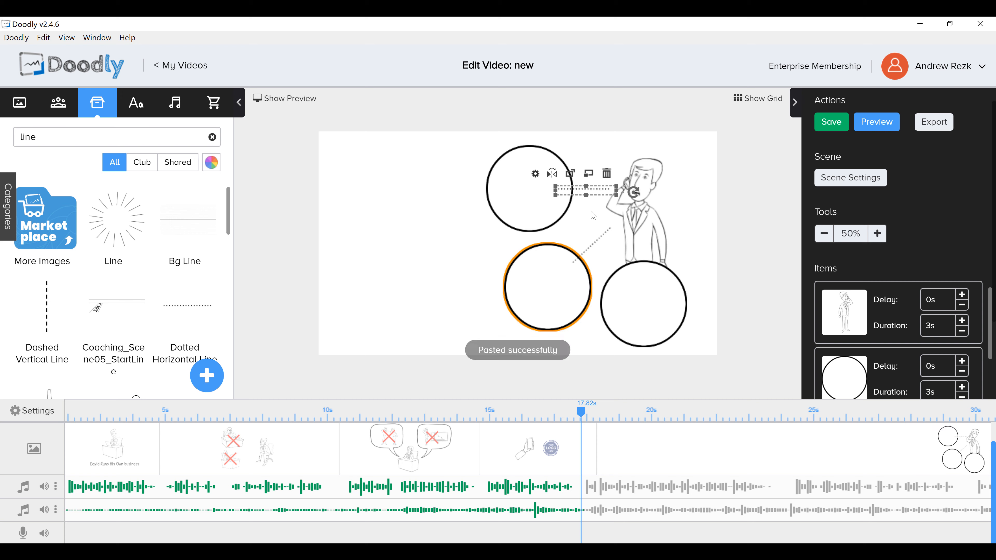
drag(593, 191, 620, 231)
drag(637, 277, 627, 268)
Move the lower-left circle up and enlarge it slightly, and send the three dotted lines behind the circles
drag(562, 298, 562, 292)
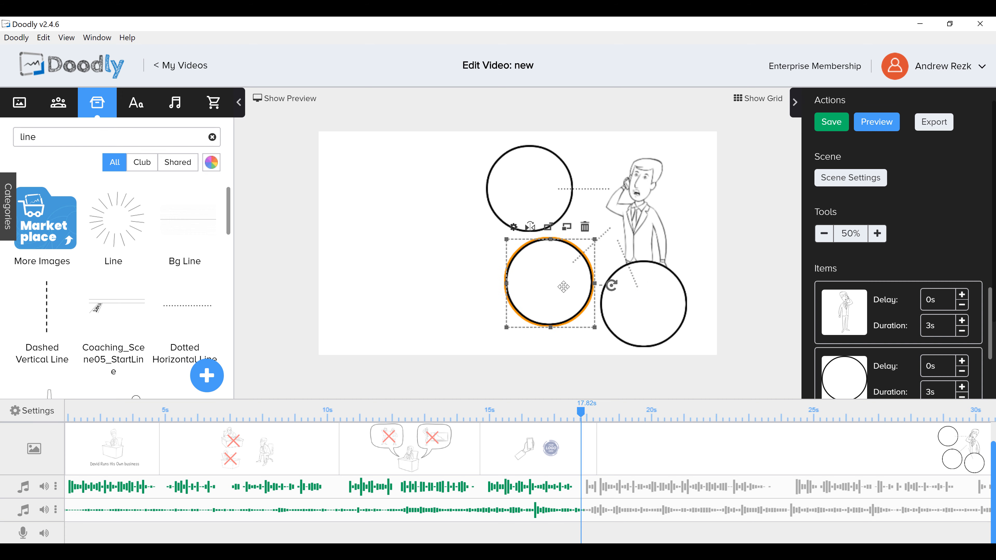
drag(508, 324, 501, 330)
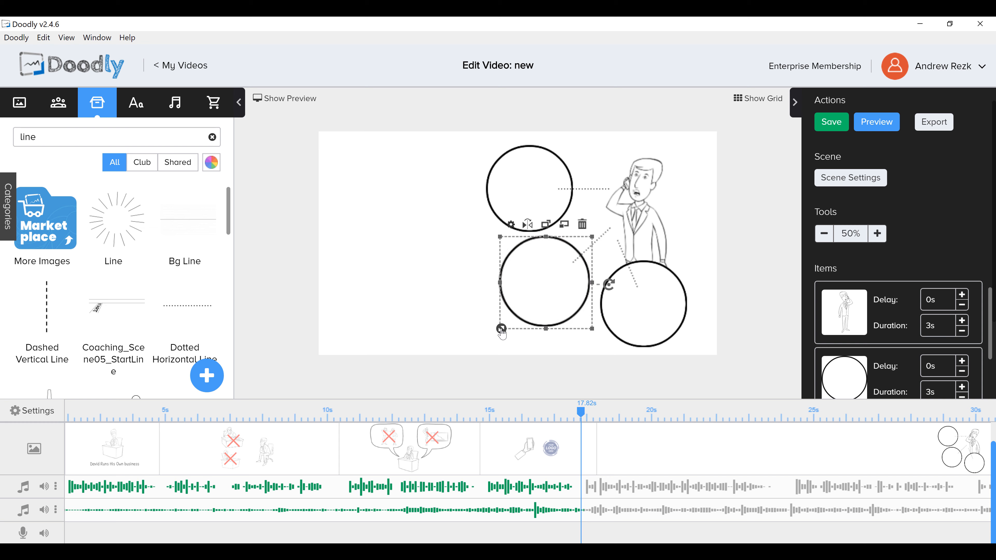
click(706, 278)
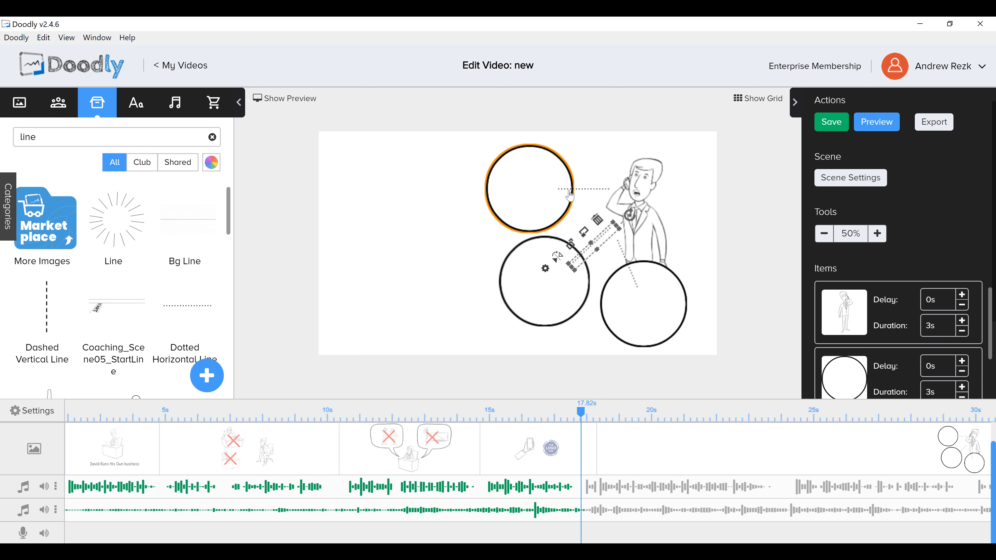
click(584, 188)
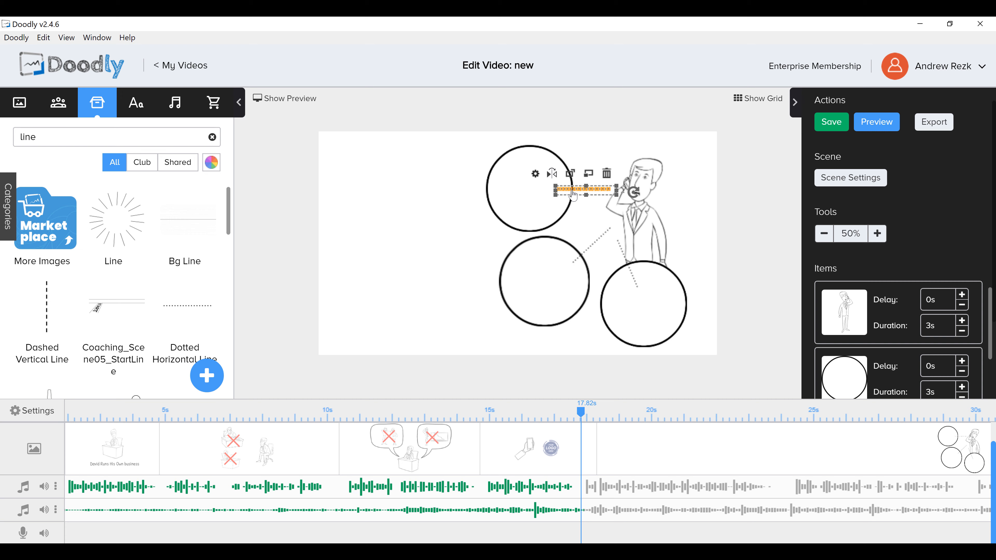
click(589, 178)
click(597, 245)
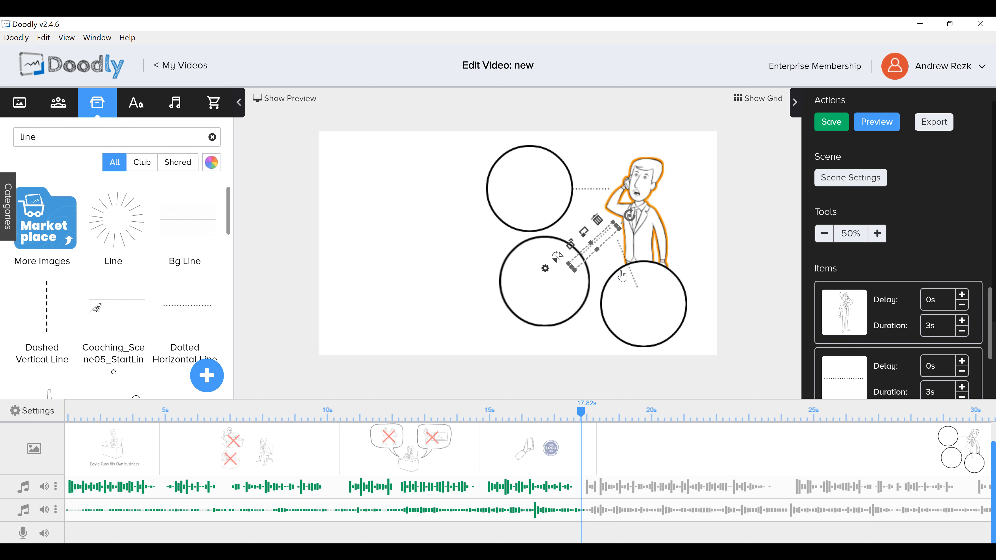
click(628, 265)
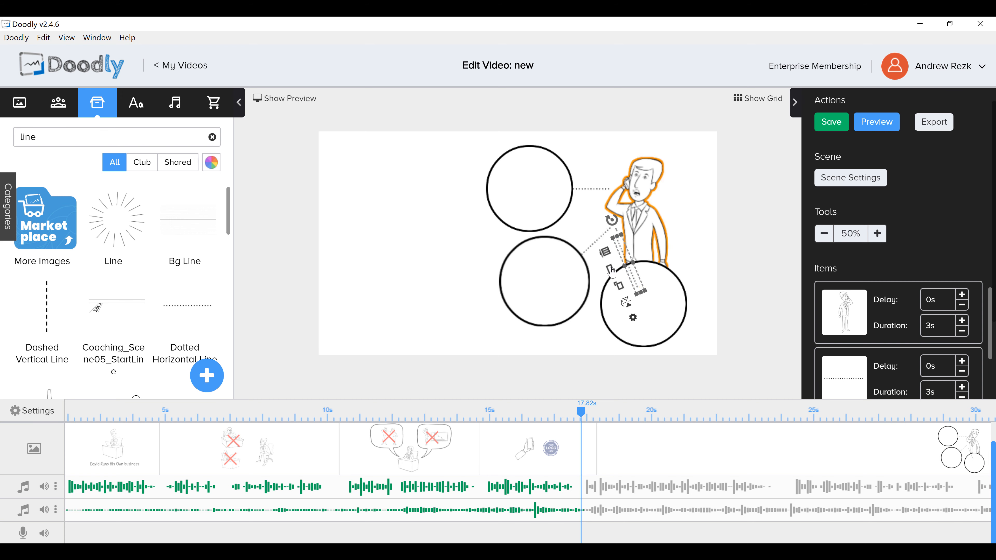
click(690, 257)
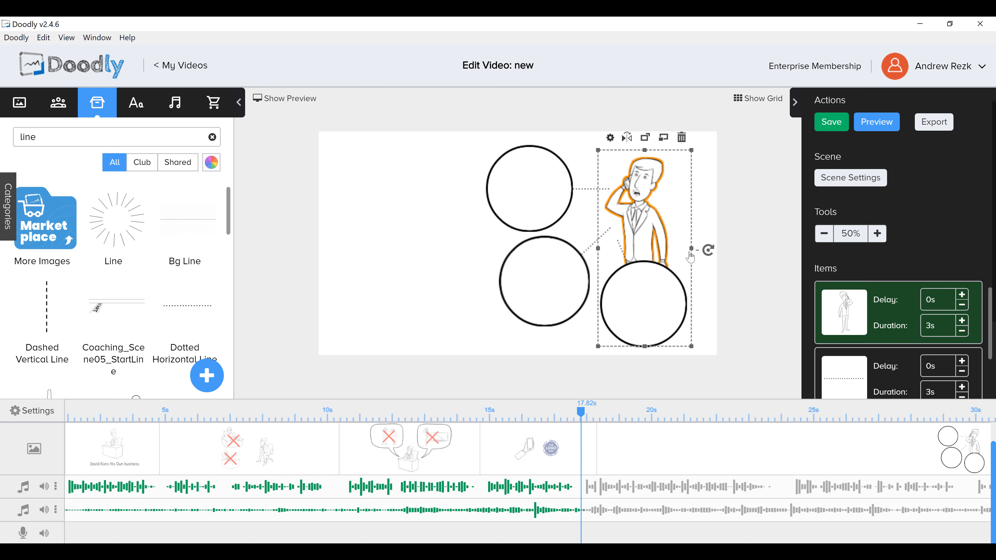
click(444, 243)
Switch to the media player, play the sample briefly to read the scene's full caption, and return to Doodly
key(alt+Tab)
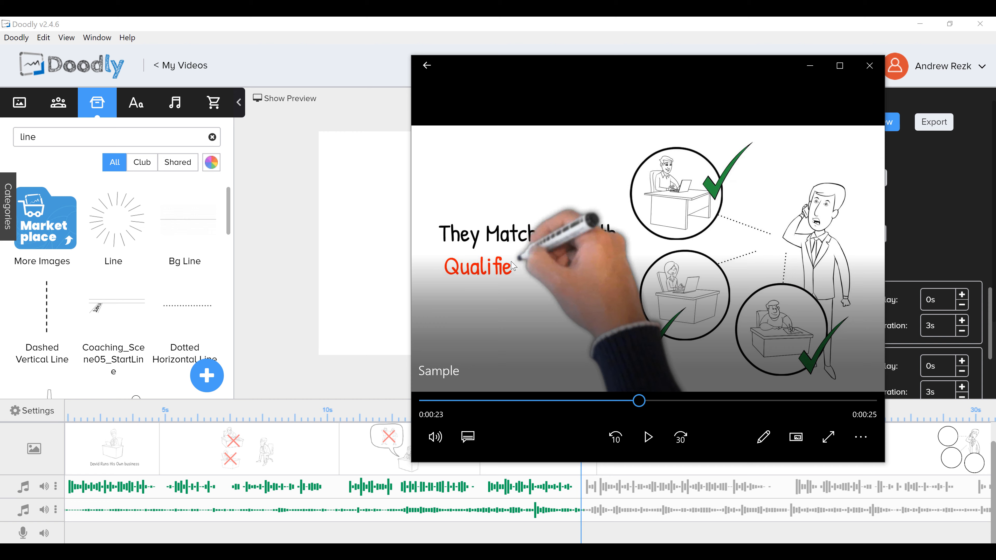
click(648, 437)
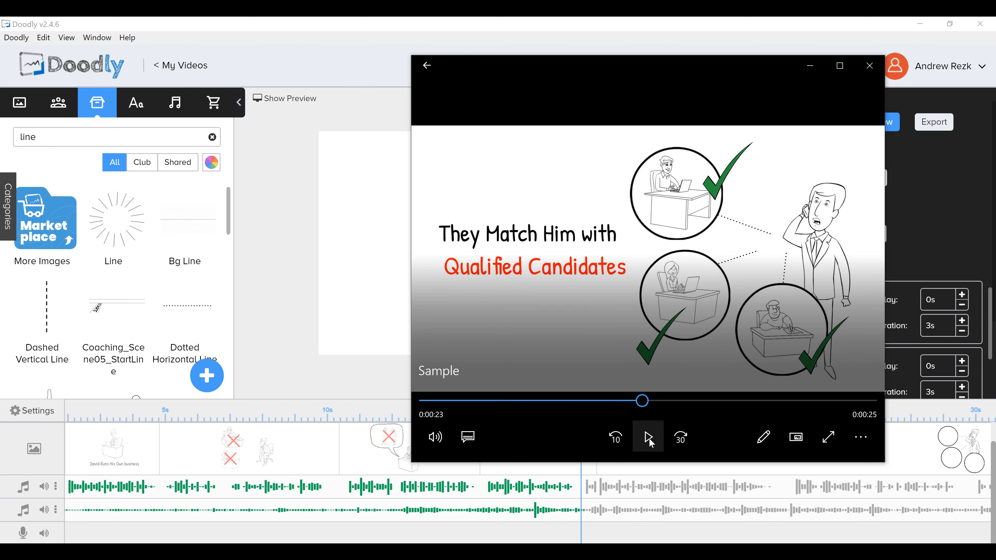
click(328, 239)
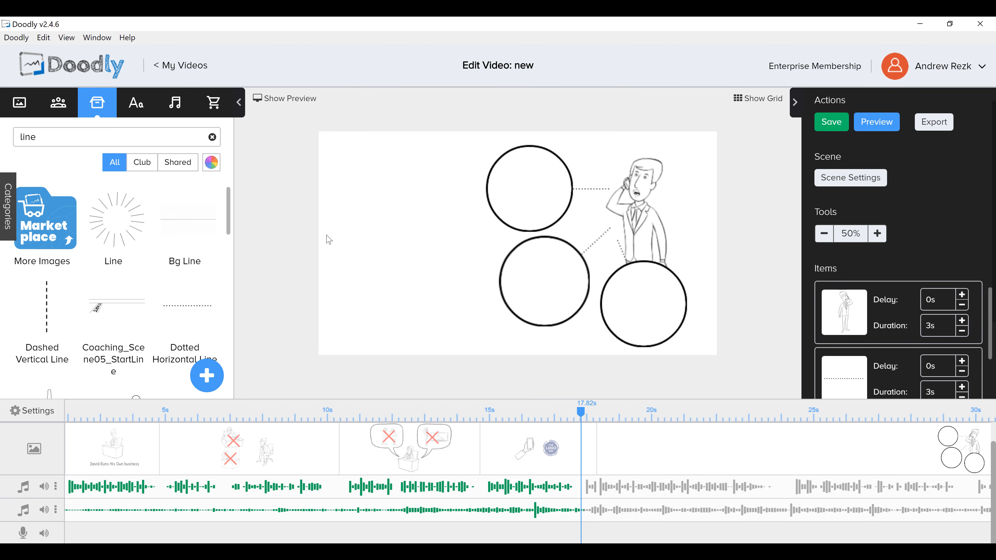
Add a Patrick Hand caption reading "They Match Him With", enlarge it and position it beside the circles
click(136, 102)
drag(117, 287, 385, 216)
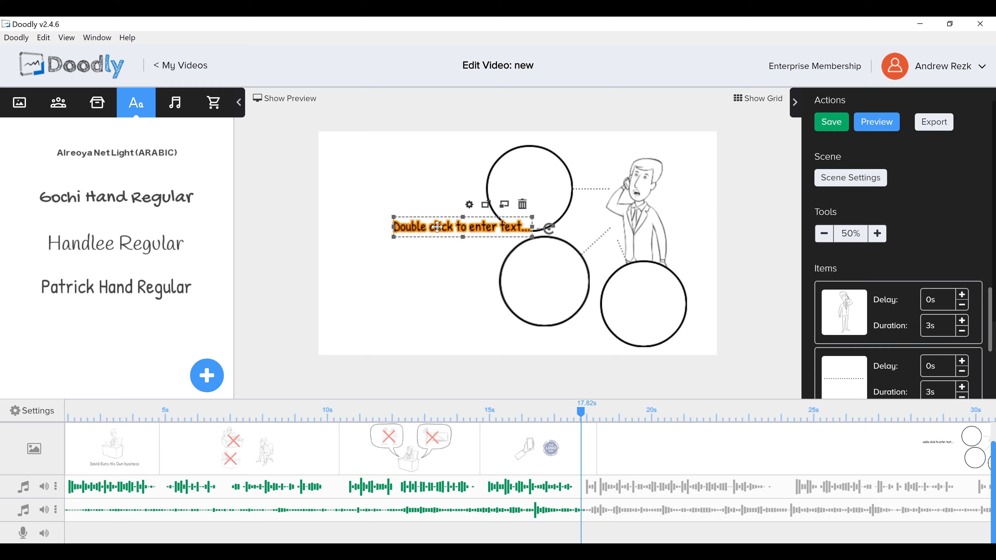
double_click(437, 227)
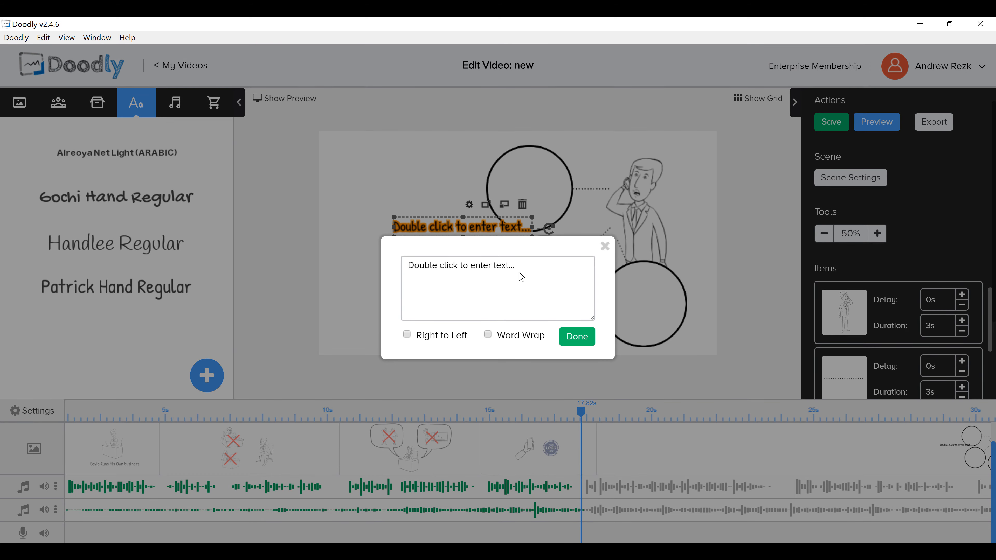
drag(521, 277, 406, 286)
text(They Match Him With)
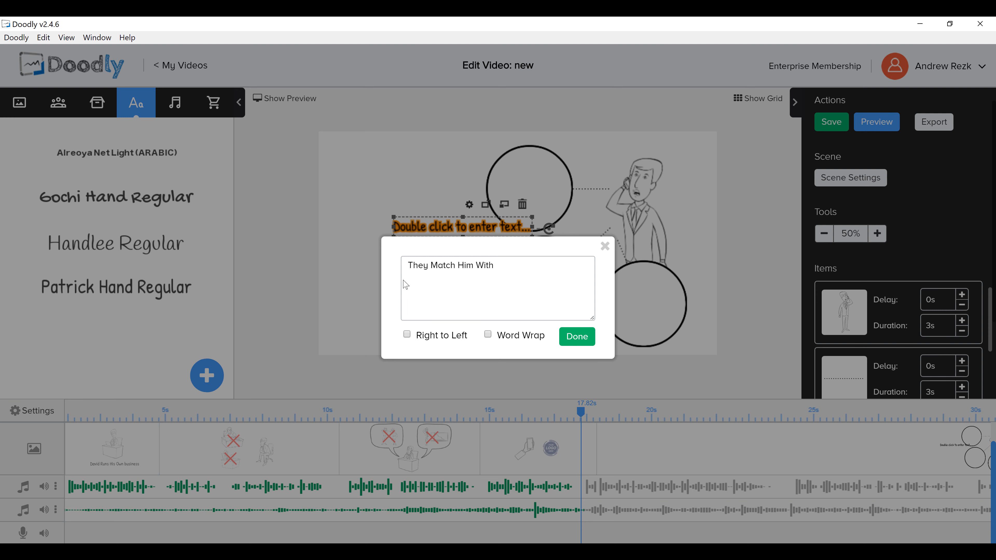
key(alt+Tab)
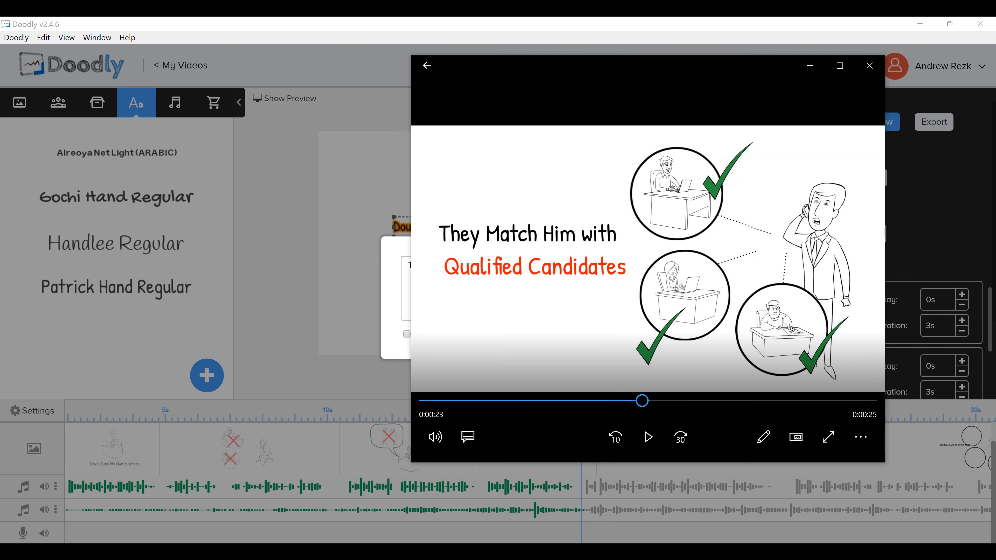
key(alt+Tab)
click(576, 339)
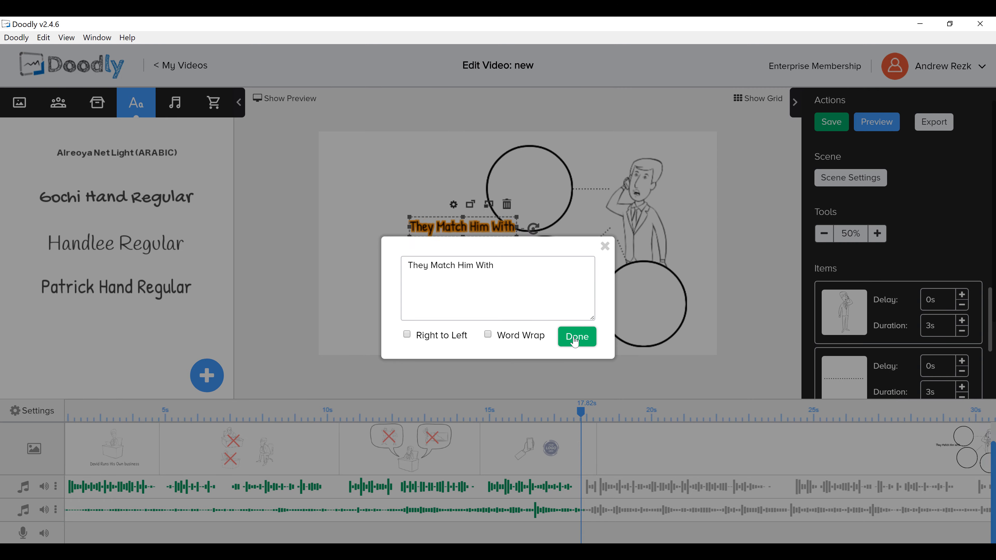
drag(384, 248, 350, 251)
drag(424, 241, 408, 243)
Paste a copy of the caption directly beneath the first line, change its text to "Qualified Candidates" and align it
key(ctrl+v)
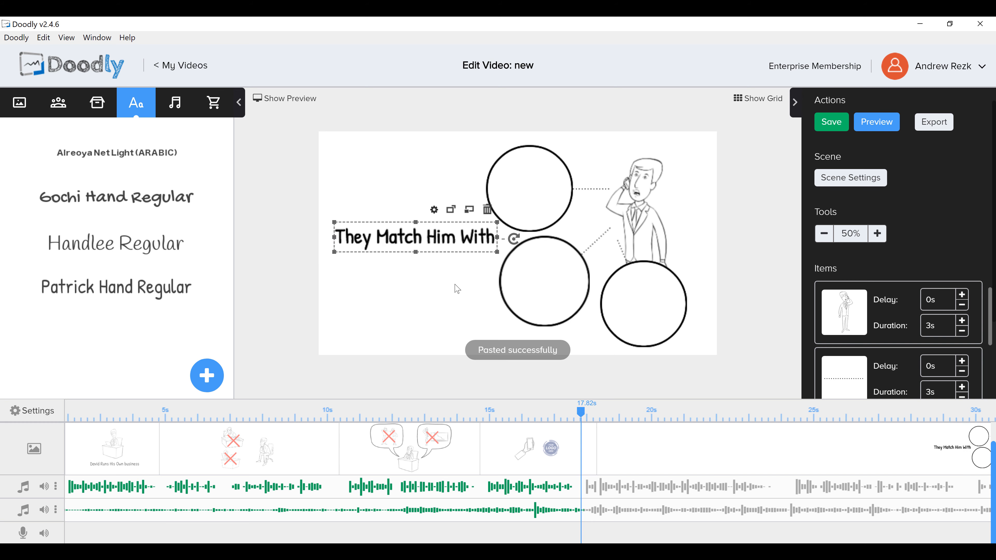
drag(458, 258, 457, 278)
double_click(457, 278)
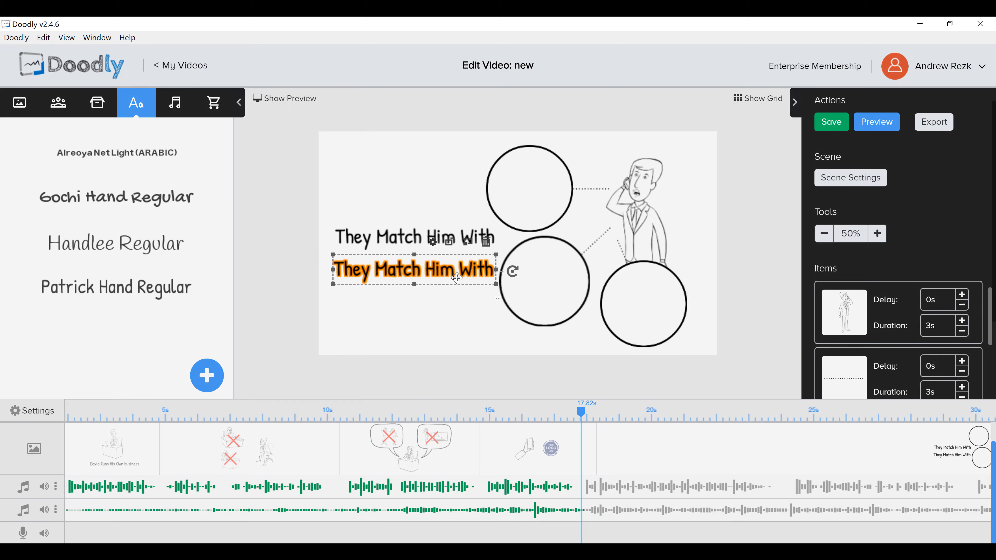
key(ctrl+a)
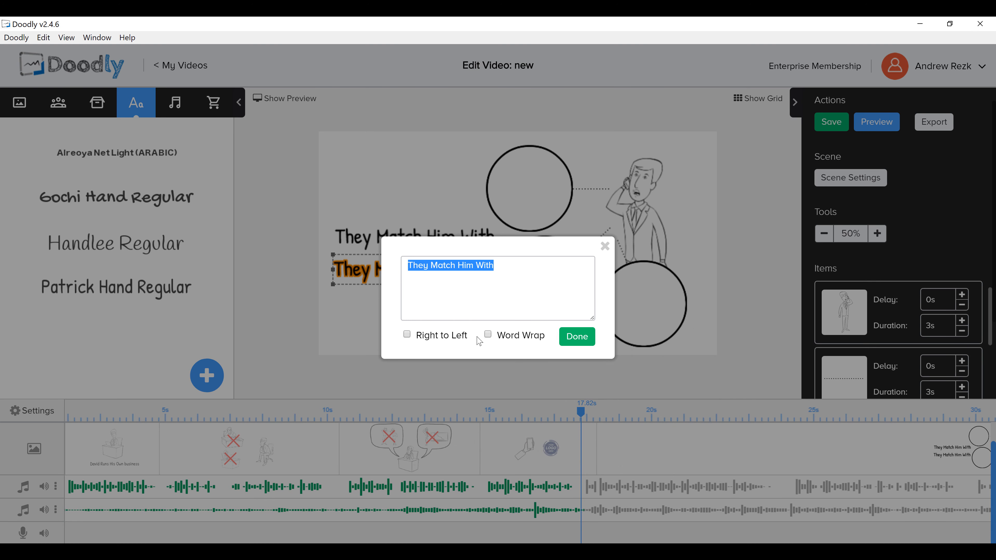
text(Qualified Candidates)
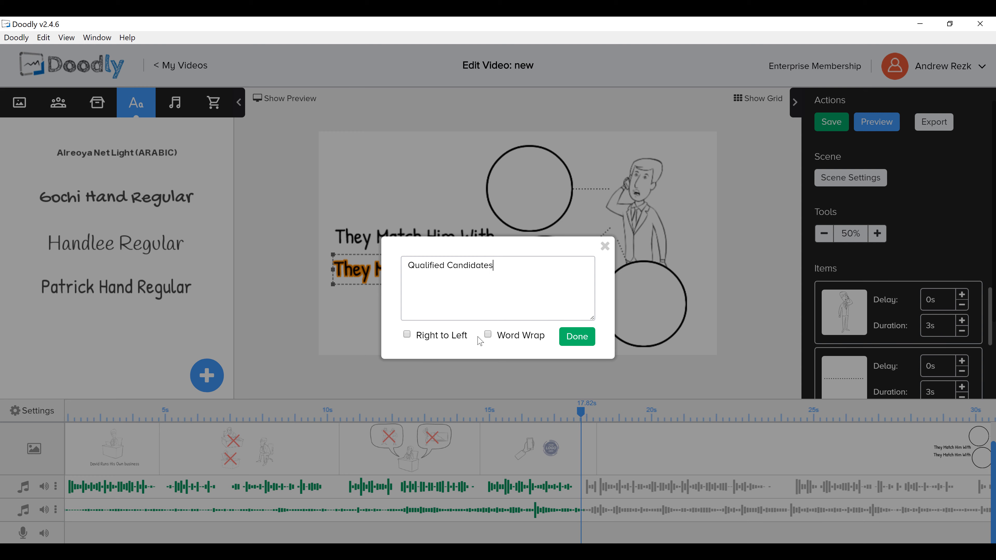
click(577, 336)
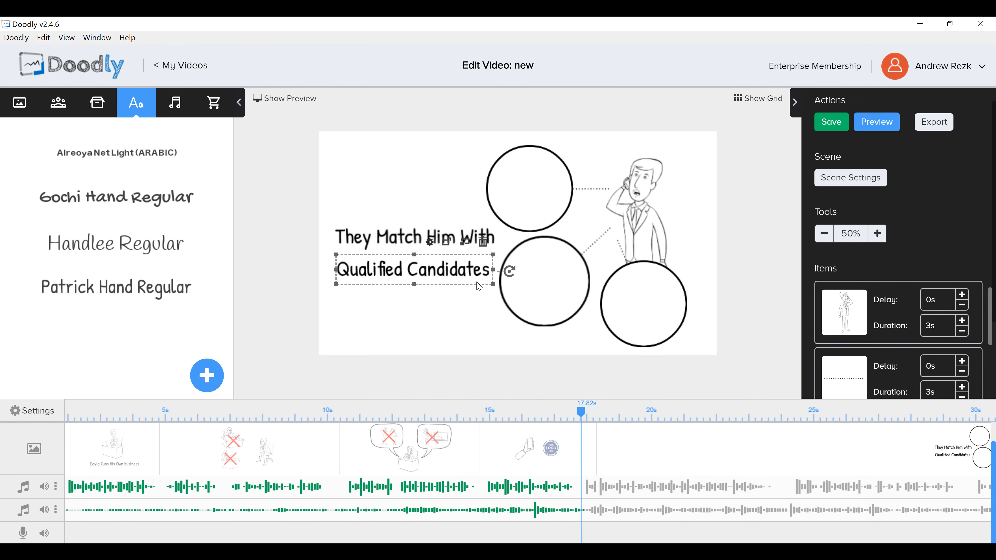
drag(474, 276, 478, 274)
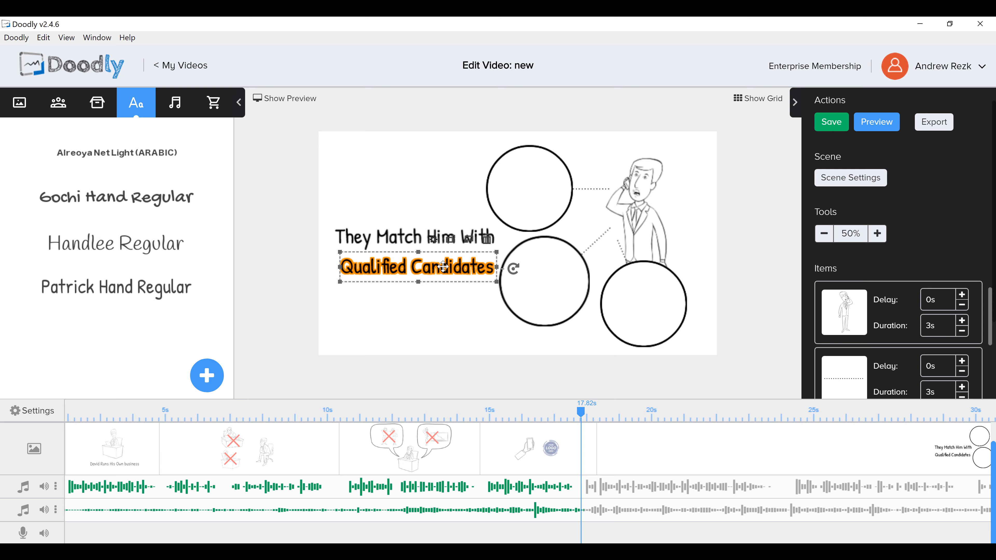
Change the colour of the "Qualified Candidates" text to bright red and apply the setting
click(433, 240)
click(407, 307)
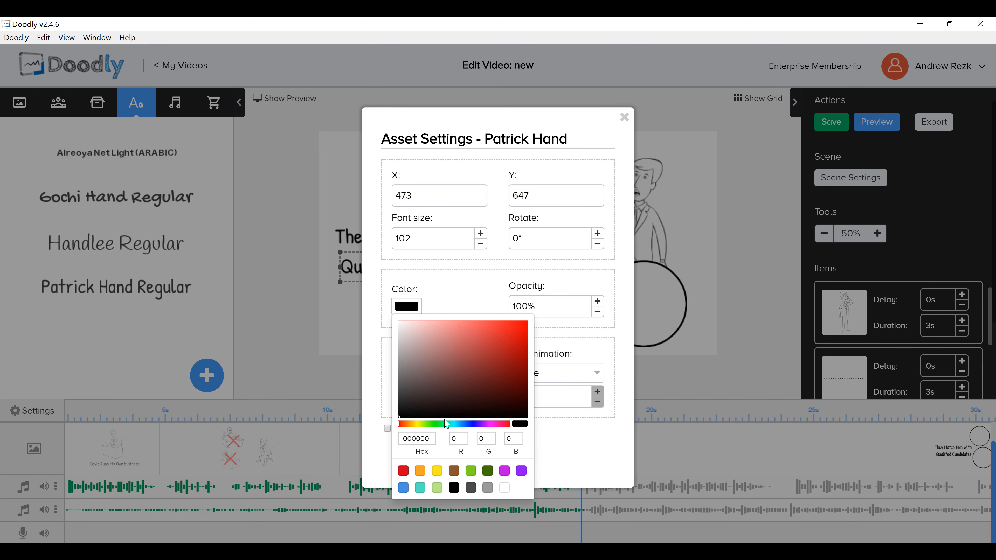
drag(520, 334, 526, 325)
click(603, 369)
click(503, 463)
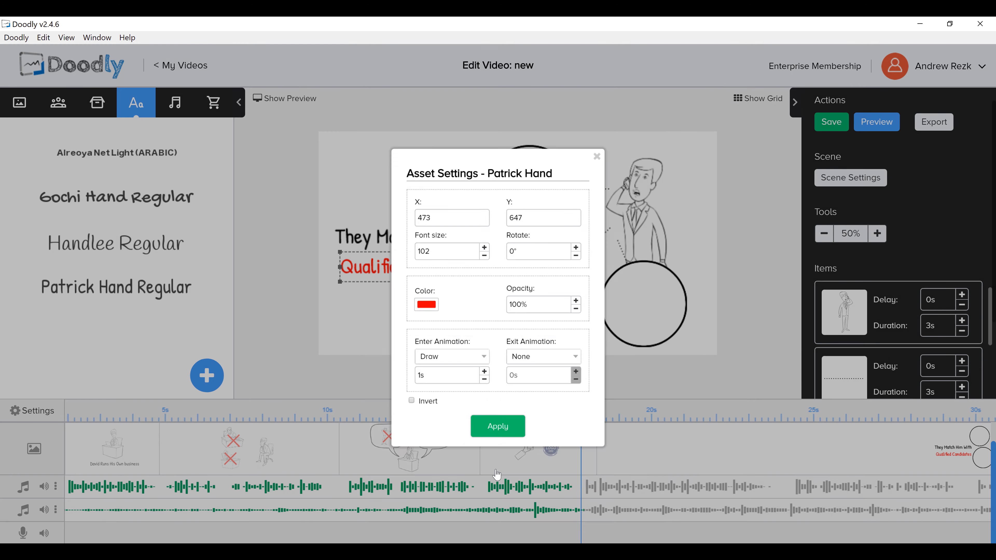
click(482, 321)
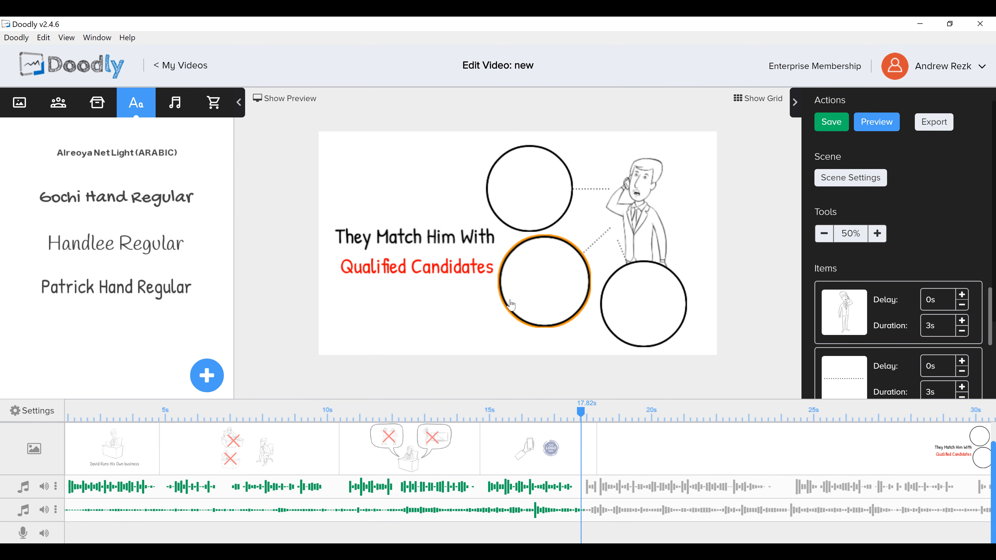
Check the sample's desk characters, search the character library for "office" and add Claire Typing On Computer to the scene
click(57, 104)
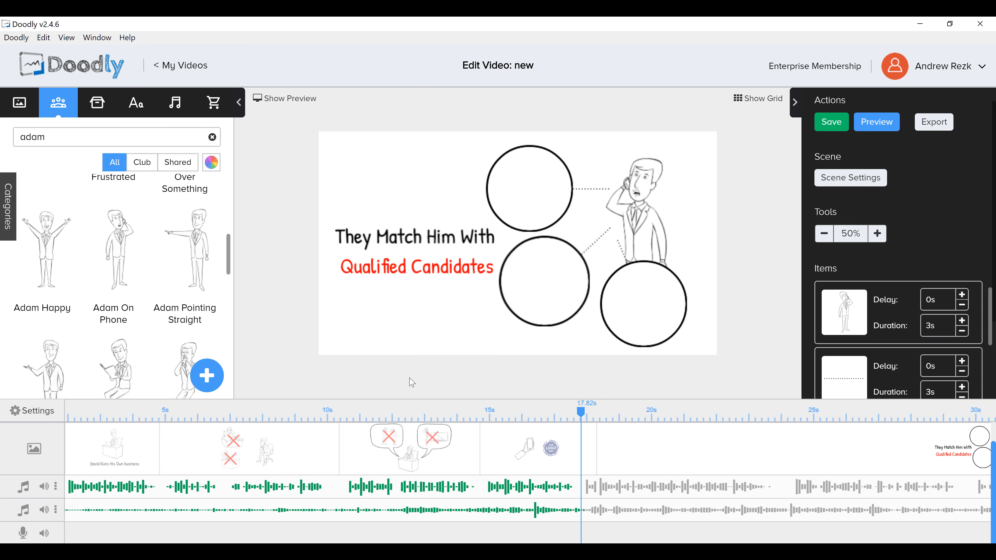
click(480, 552)
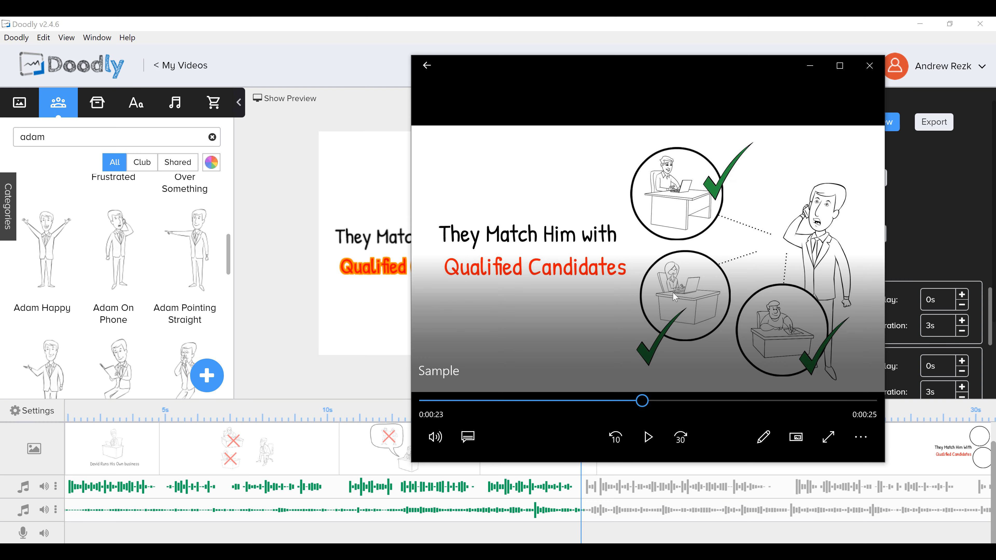
click(212, 137)
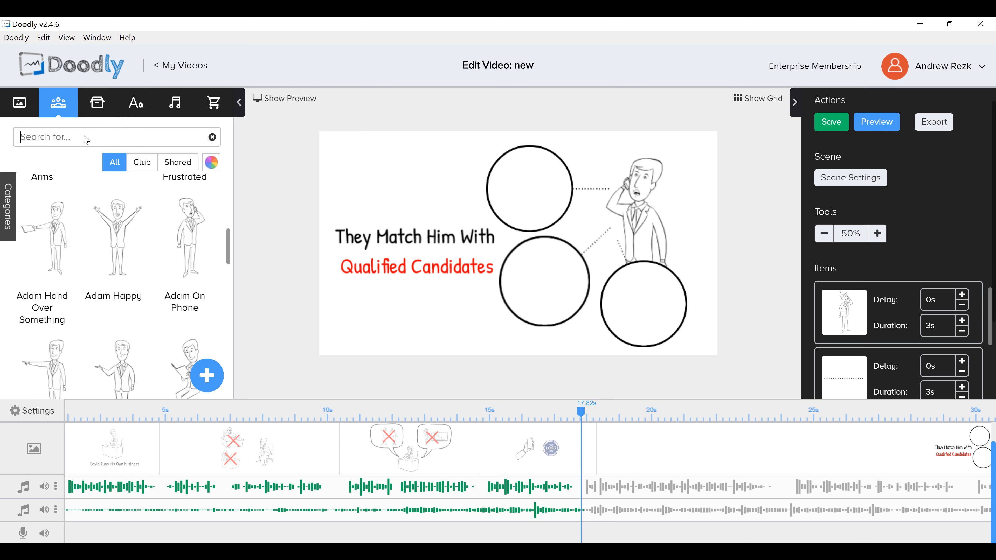
text(office)
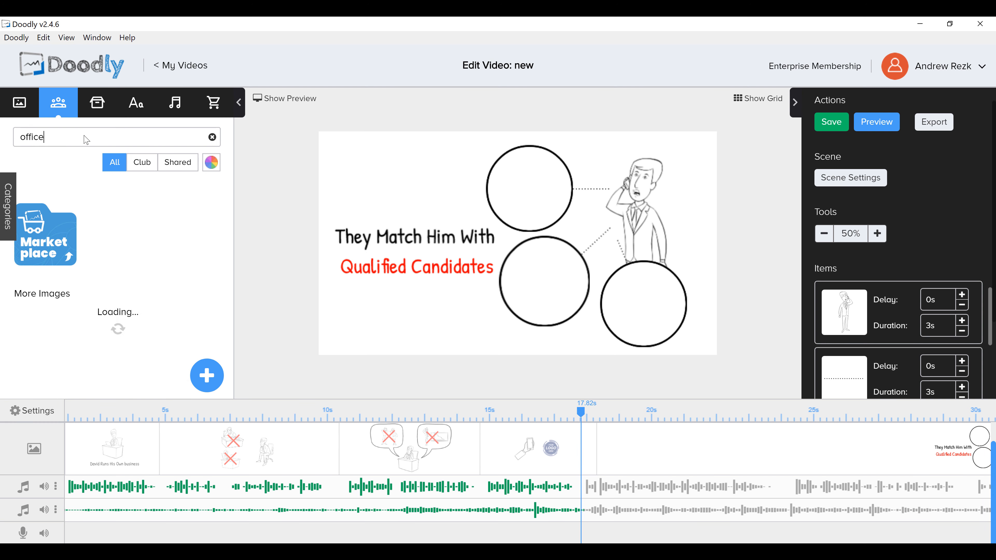
scroll(161, 259, down, 15)
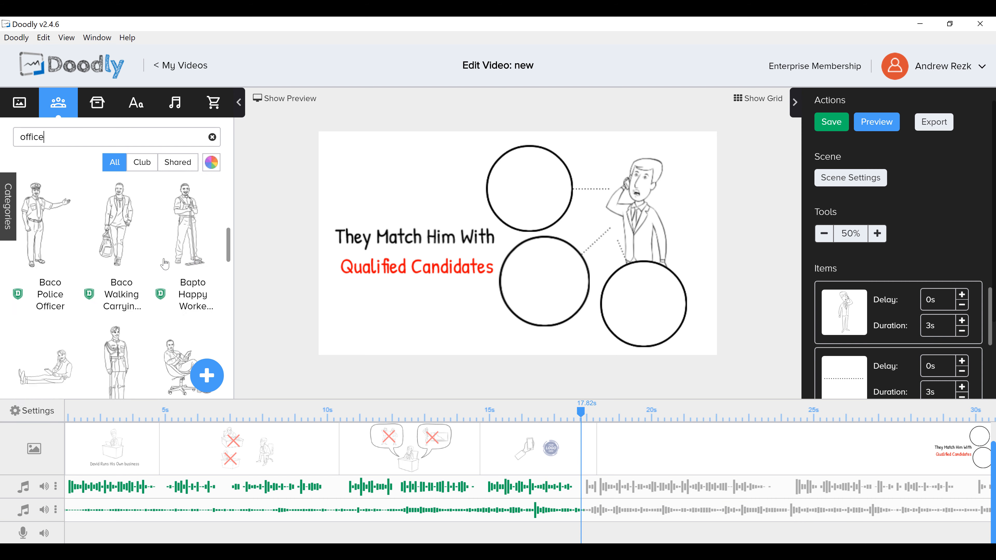
scroll(169, 246, down, 20)
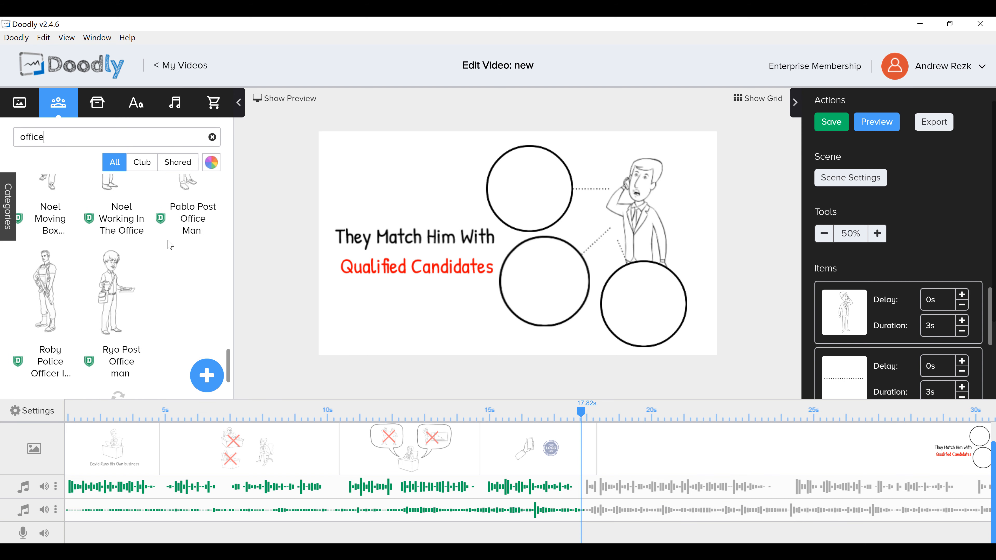
scroll(169, 245, down, 10)
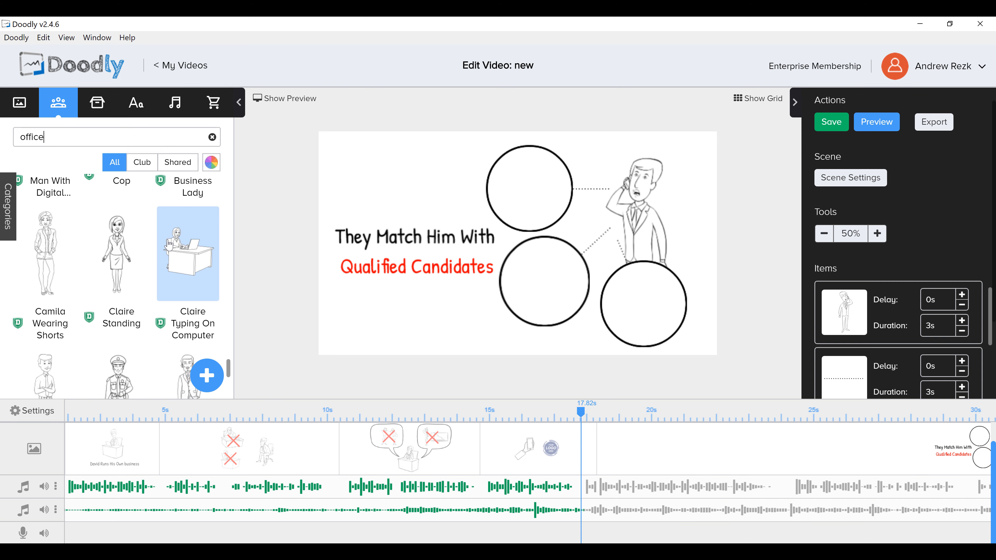
drag(171, 253, 511, 193)
click(454, 311)
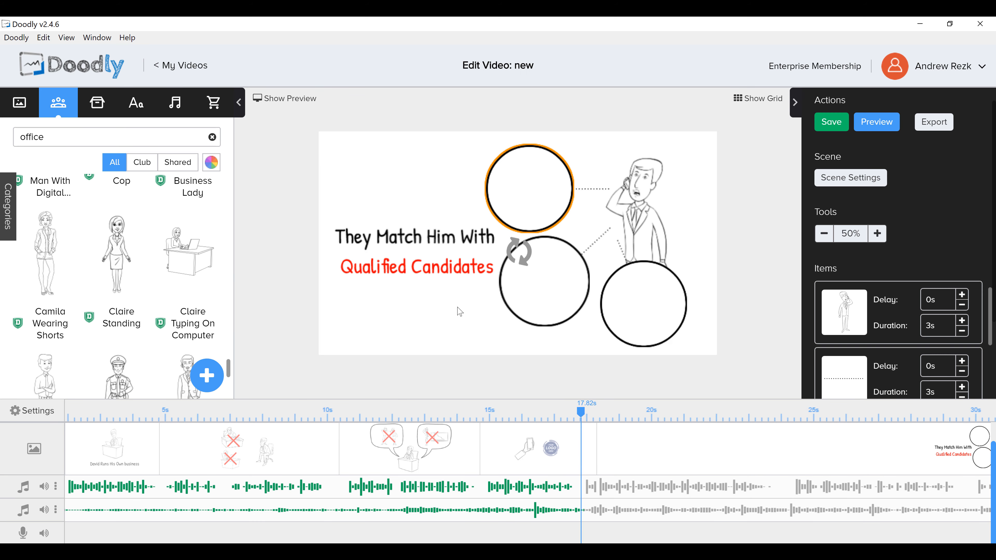
Compare with the sample, then move Claire Typing On Computer into the lower-left circle and shrink her to fit inside it
key(alt+Tab)
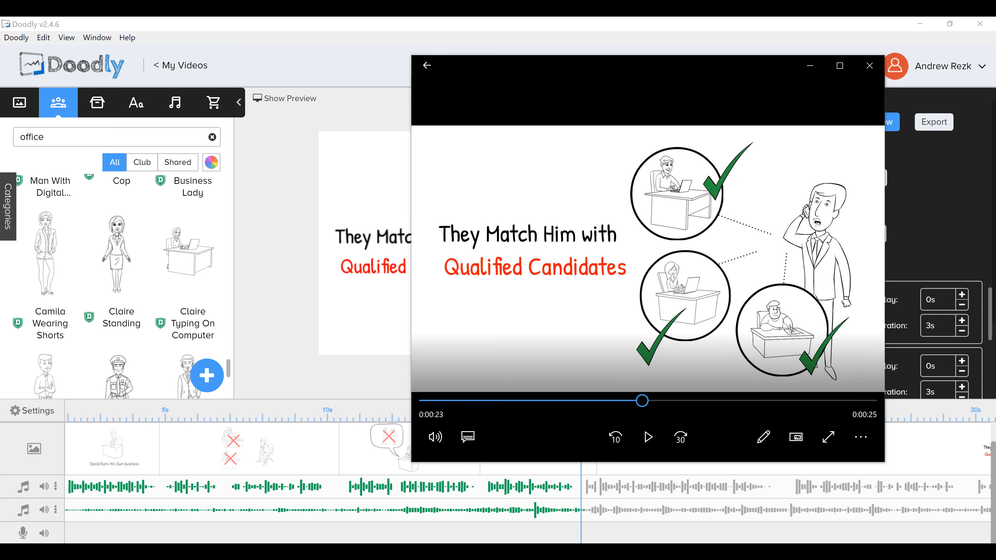
key(alt+Tab)
drag(537, 186, 586, 287)
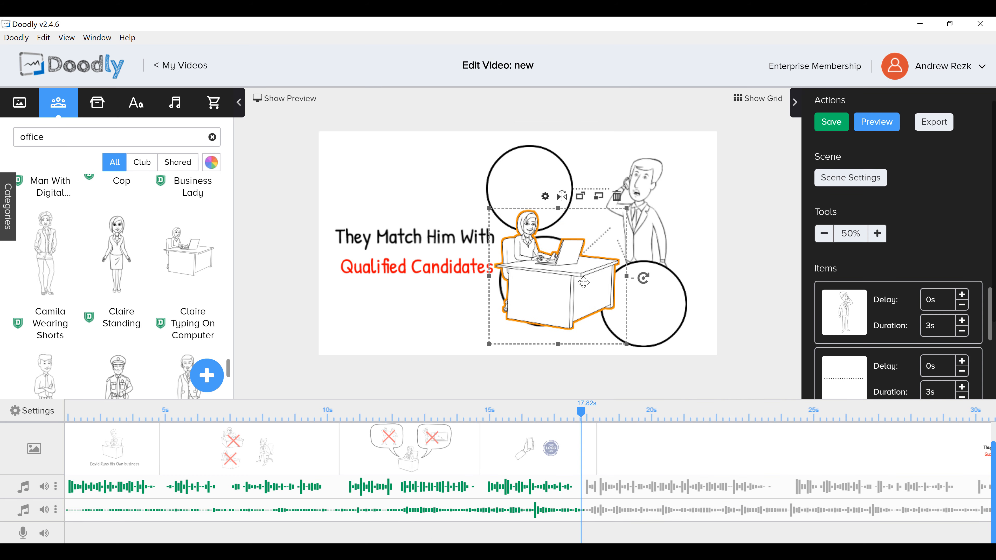
drag(627, 346, 555, 293)
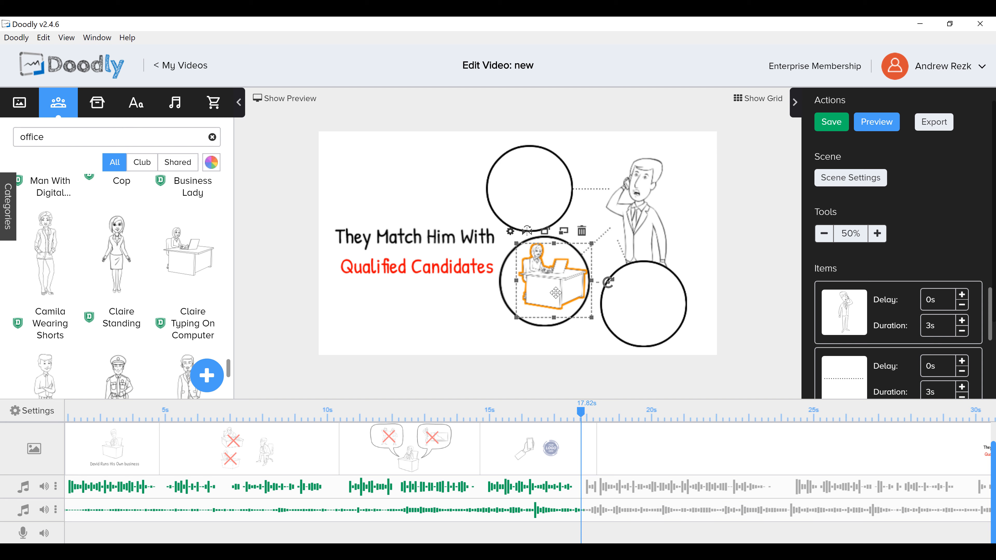
drag(591, 243, 599, 237)
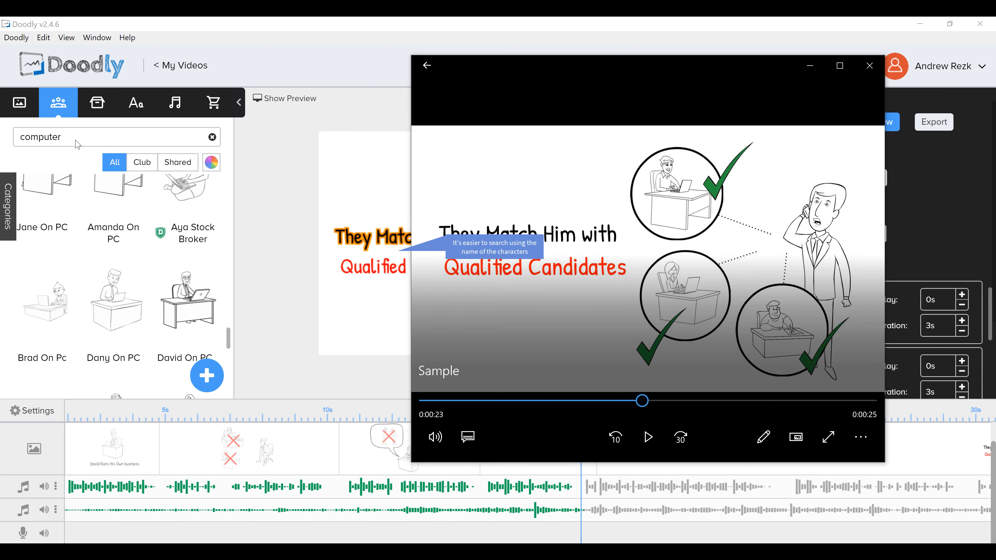
Search the character library for "andrew" and add the Andrew figure writing at a desk to the scene
drag(77, 143, 10, 147)
text(andrew)
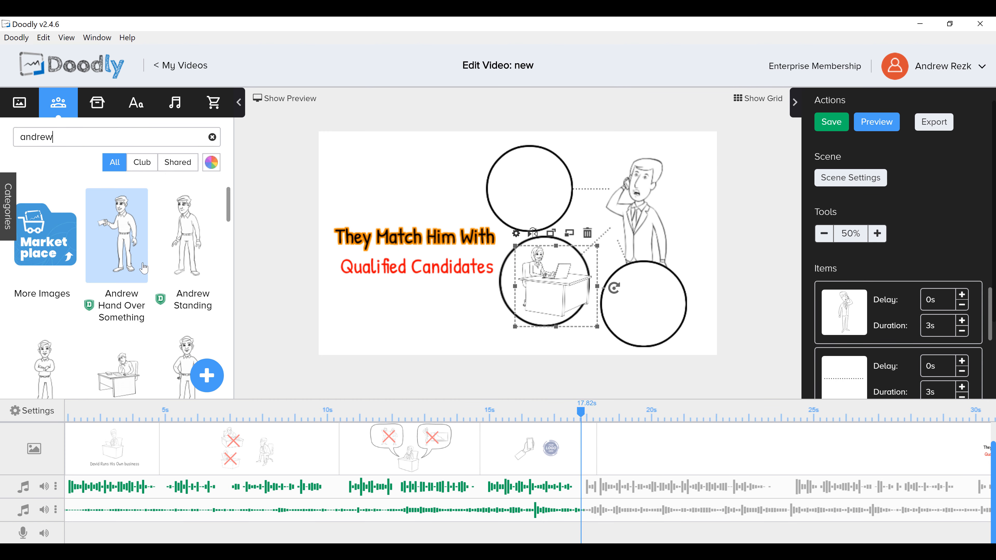
scroll(145, 268, down, 8)
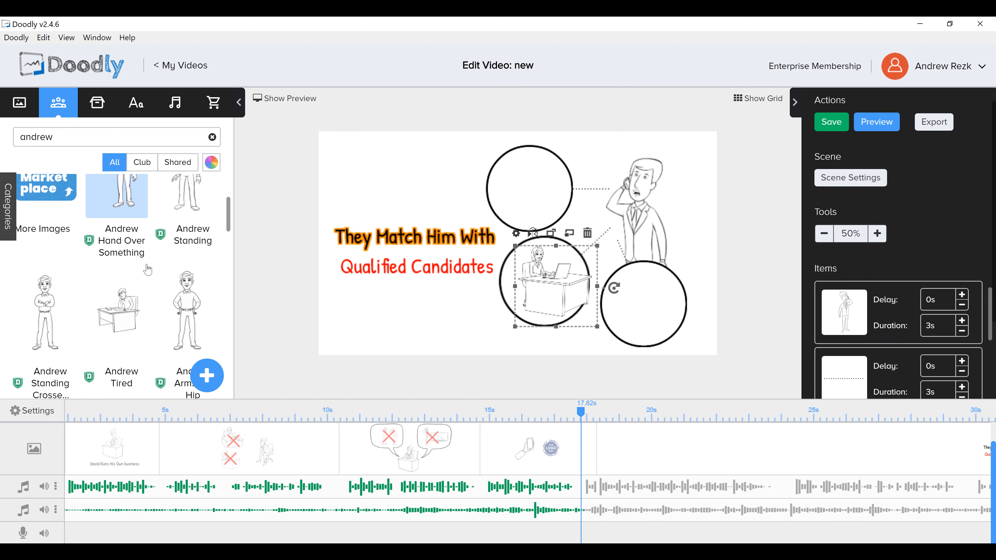
scroll(148, 270, down, 10)
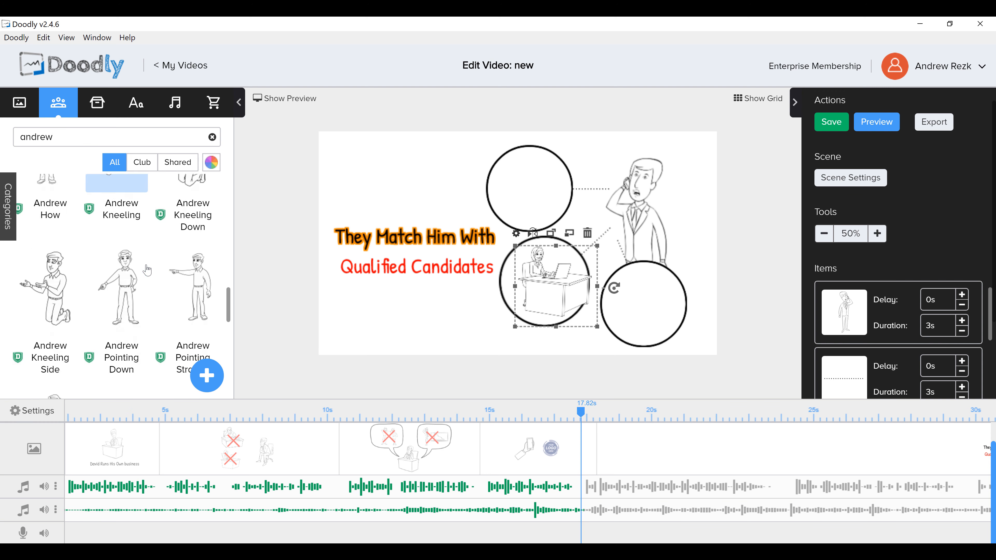
scroll(147, 270, down, 10)
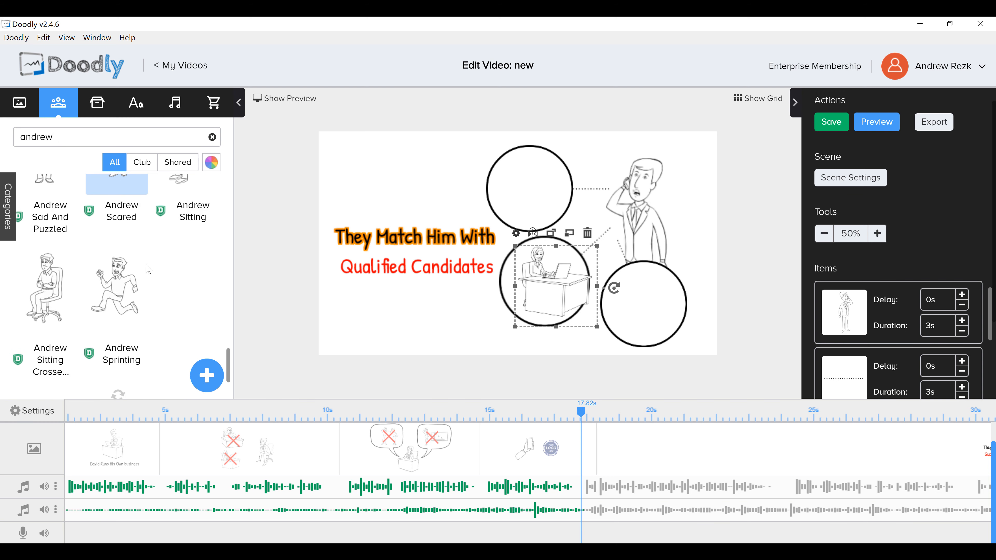
scroll(147, 270, down, 6)
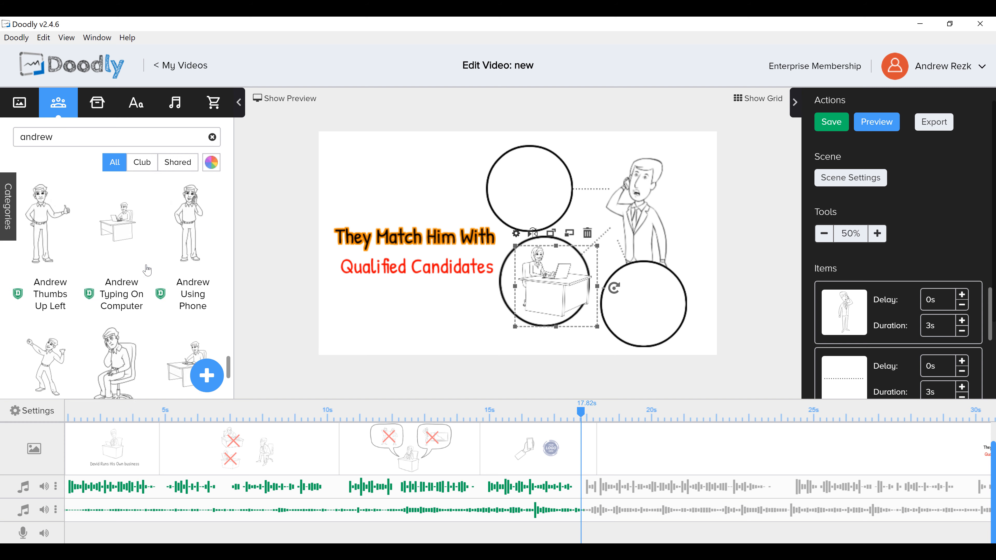
drag(185, 325, 519, 165)
click(456, 319)
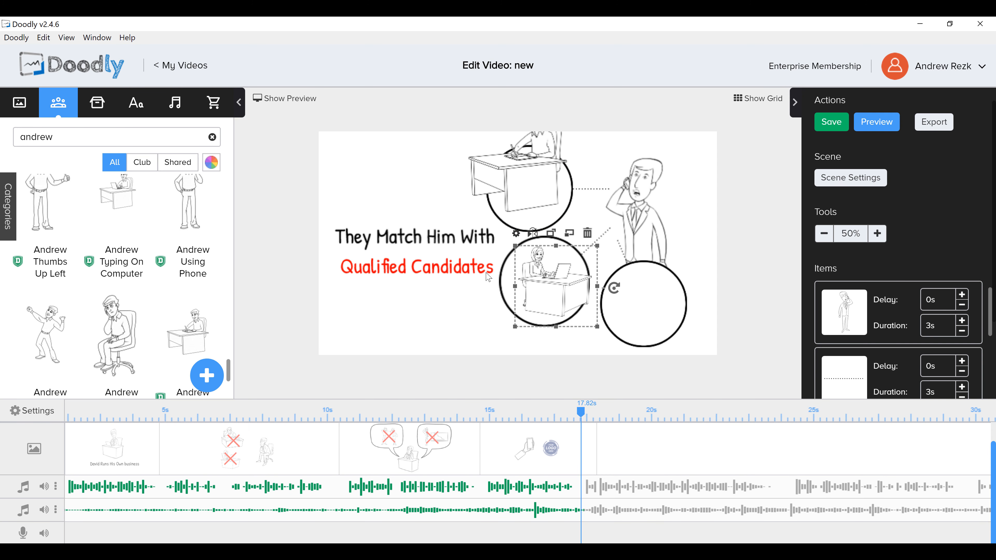
Move the Andrew desk figure onto the upper circle and scale it down to fit inside
mouse_move(522, 178)
mouse_down()
mouse_move(513, 220)
mouse_move(529, 182)
mouse_up()
click(515, 130)
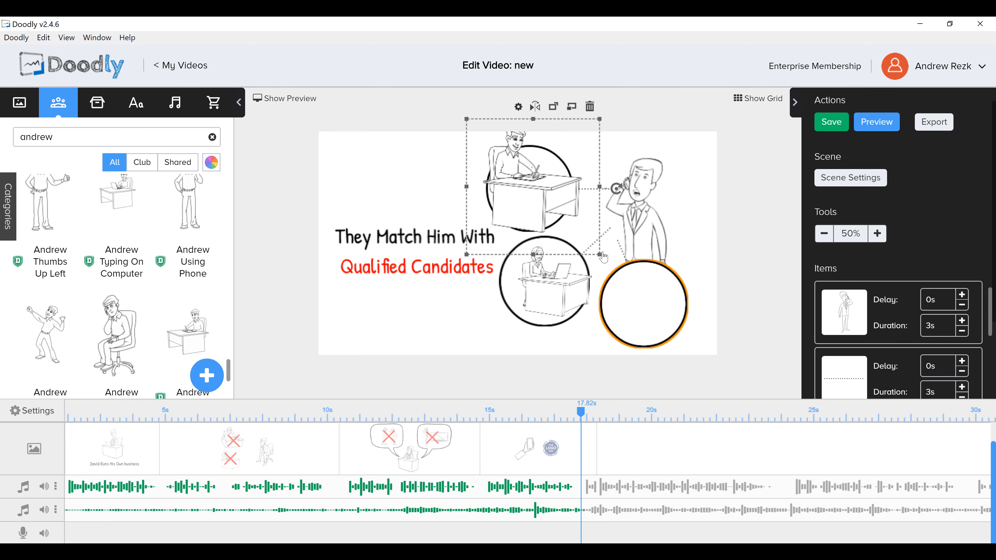
drag(601, 255, 535, 205)
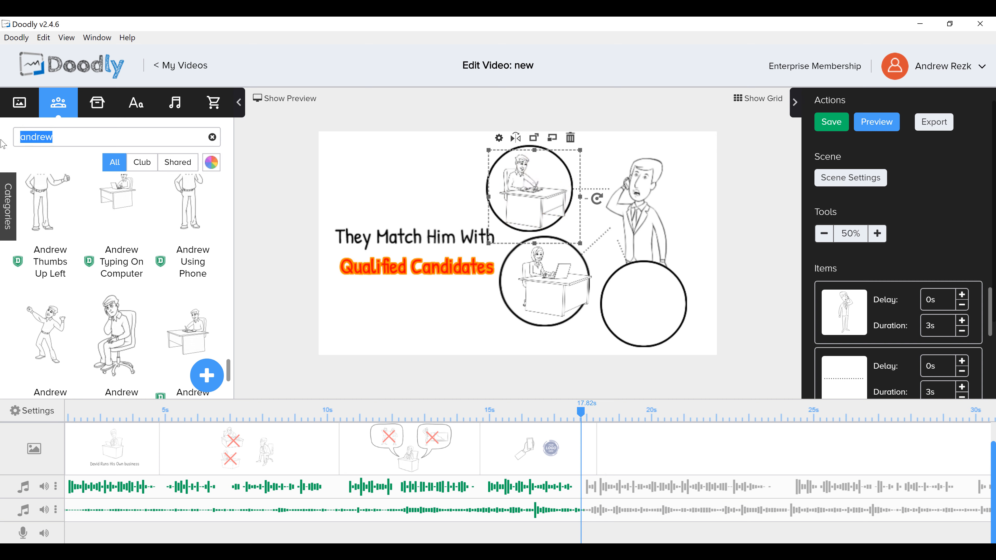
Search the character library for "kevin" and add the Kevin figure writing at a desk to the scene
text(kevin)
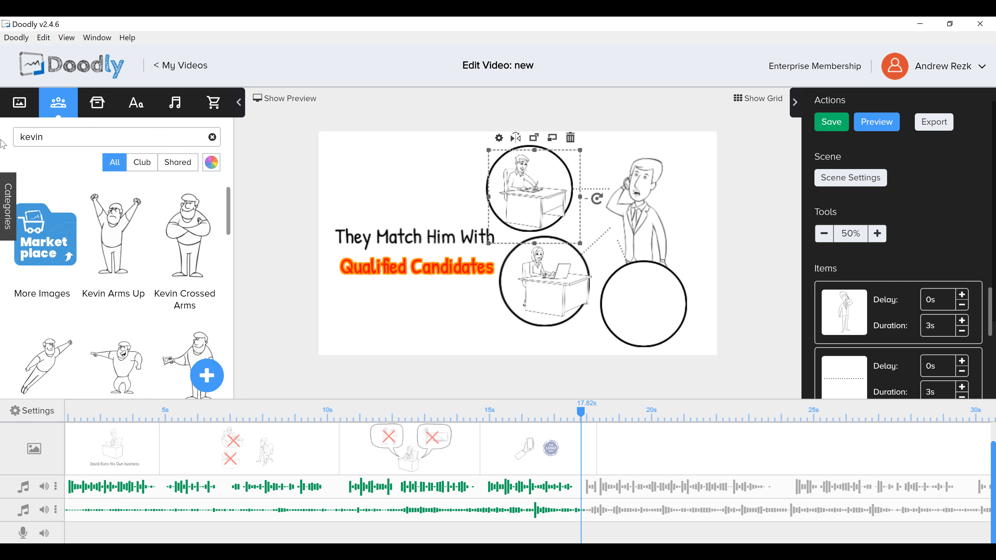
scroll(157, 251, down, 8)
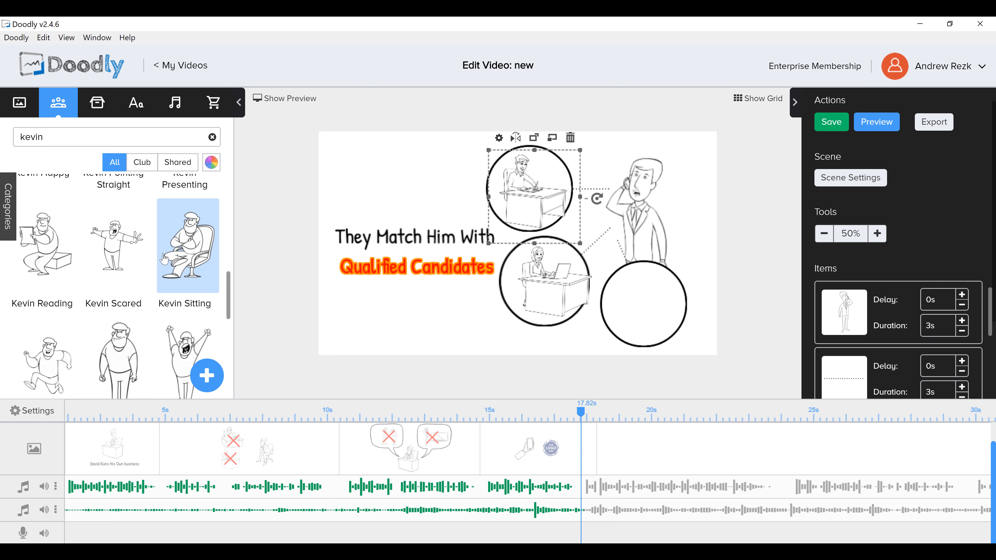
scroll(164, 259, down, 6)
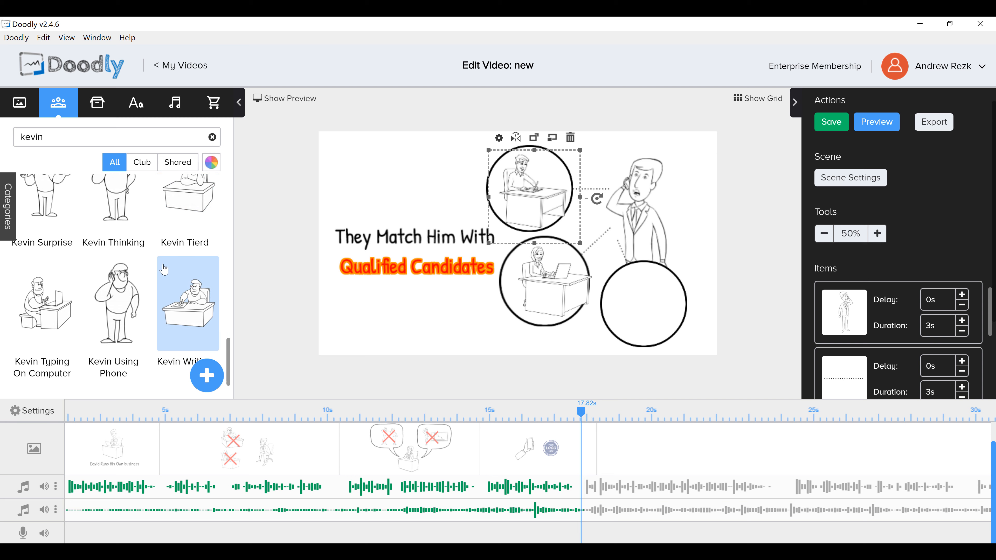
drag(185, 298, 632, 289)
Position the Kevin desk figure over the empty lower-right circle and shrink it to fit inside
click(447, 313)
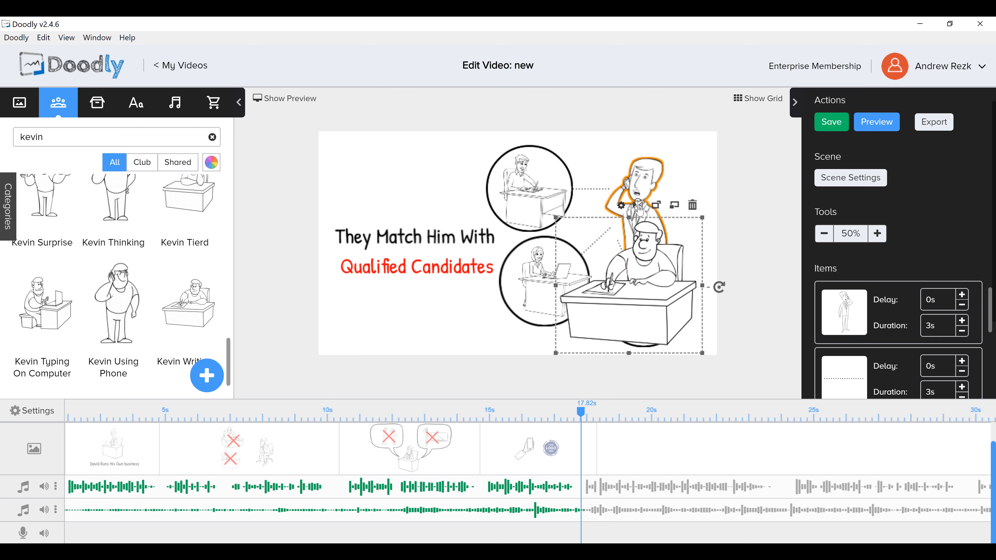
click(638, 205)
drag(704, 354, 672, 323)
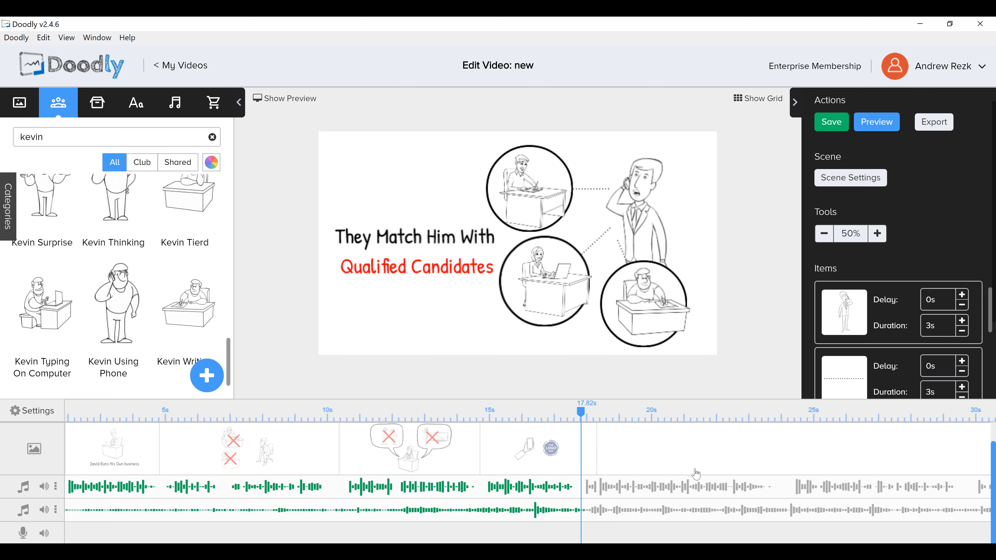
scroll(528, 472, right, 12)
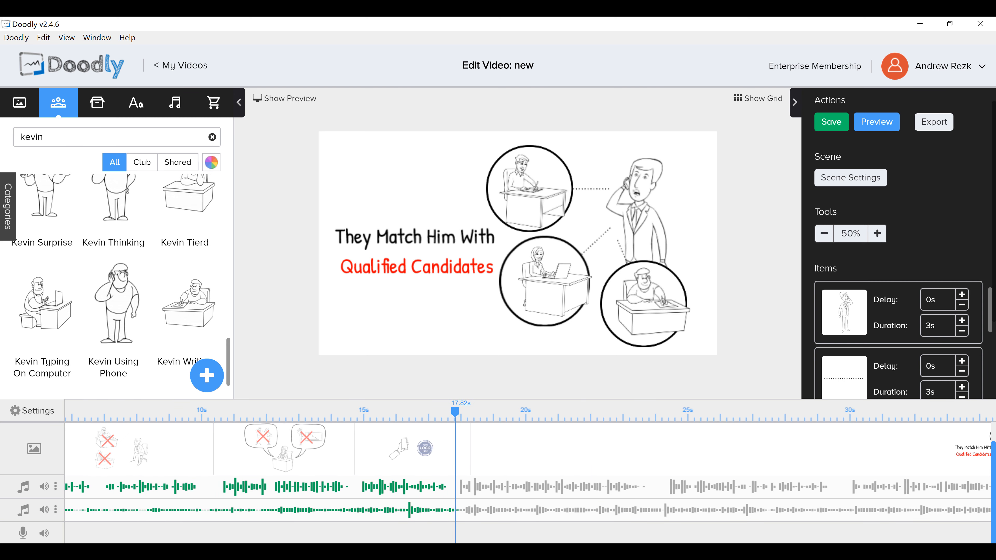
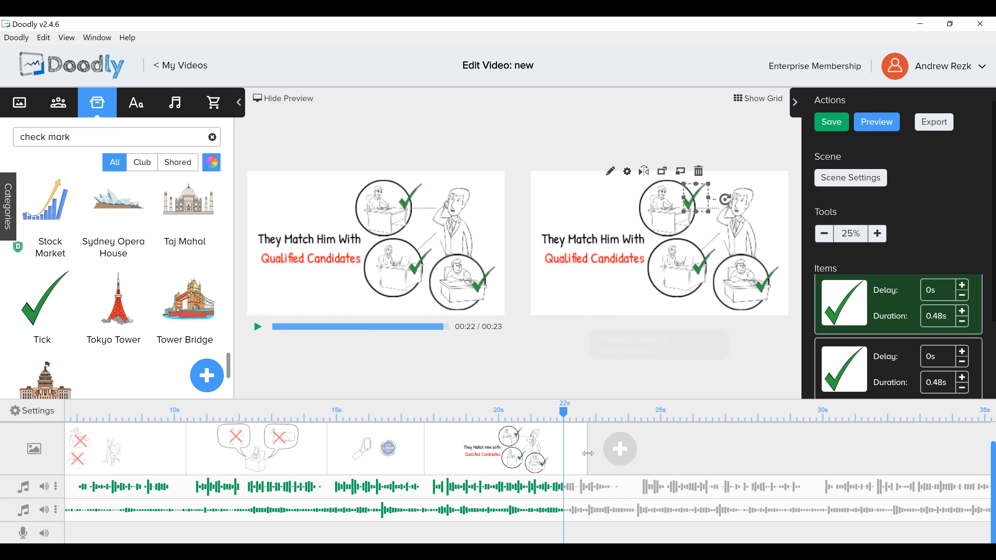
Extend the matched-candidates scene on the timeline to about 23.9 s and play back the preview
drag(587, 453, 625, 450)
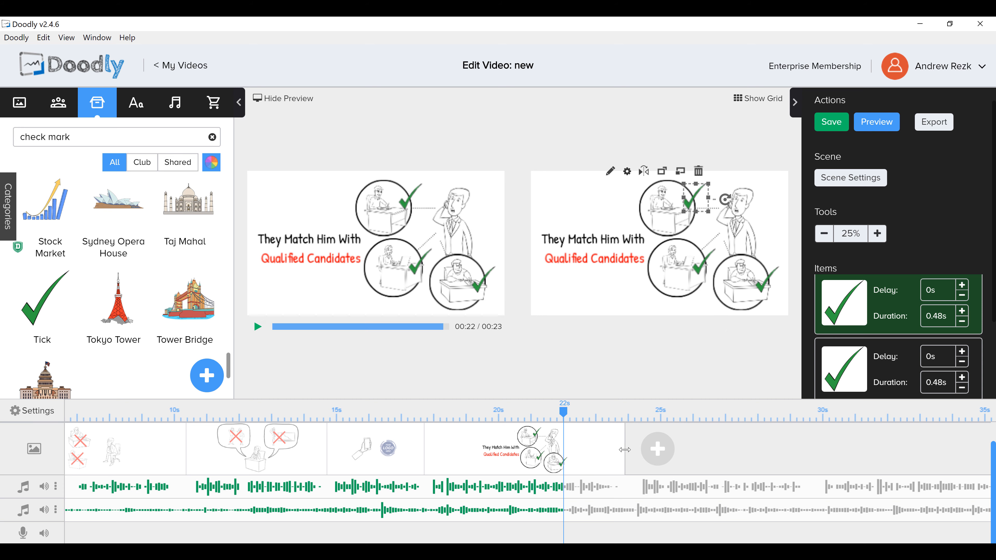
click(425, 419)
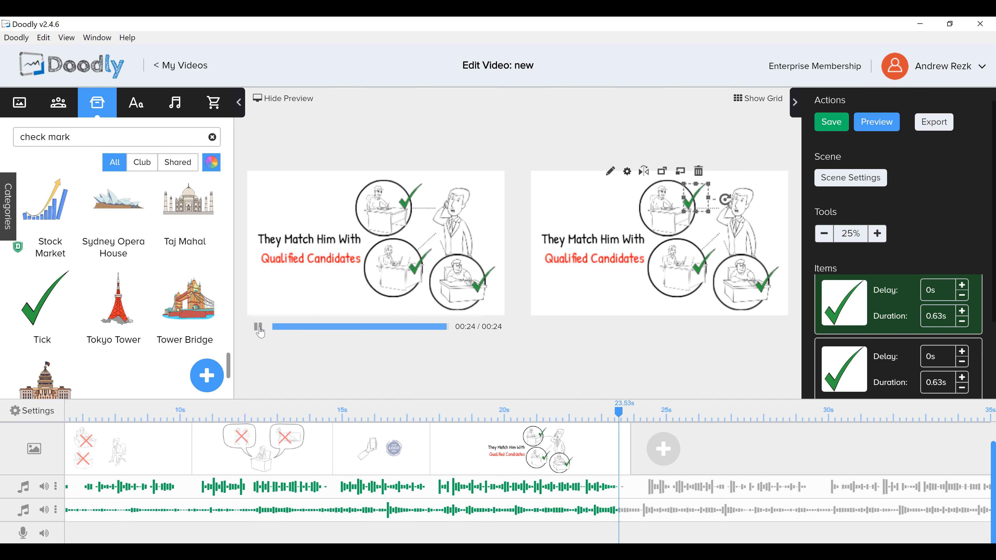
click(286, 98)
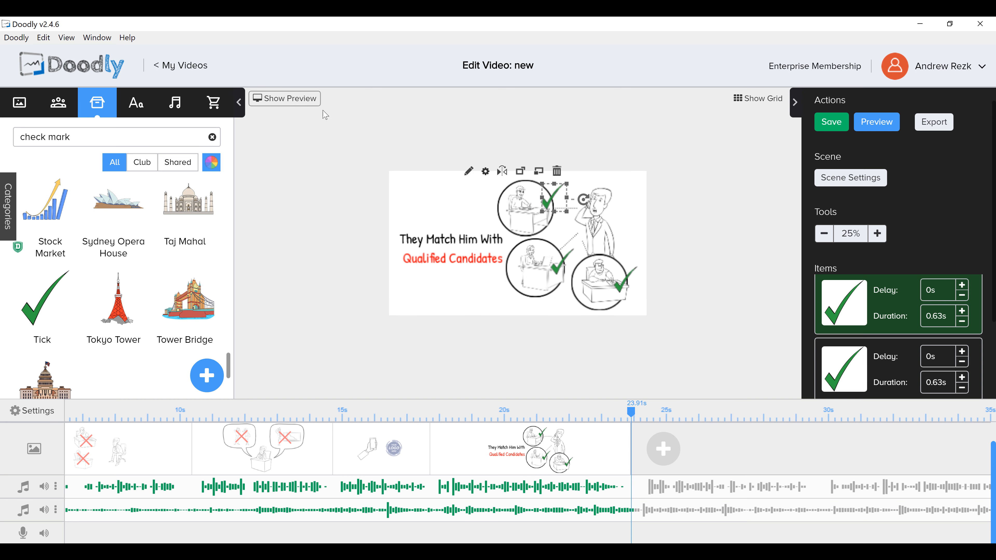
Add a blank scene after the matched-candidates scene and check the sample video's frame of the man with raised arms
click(652, 459)
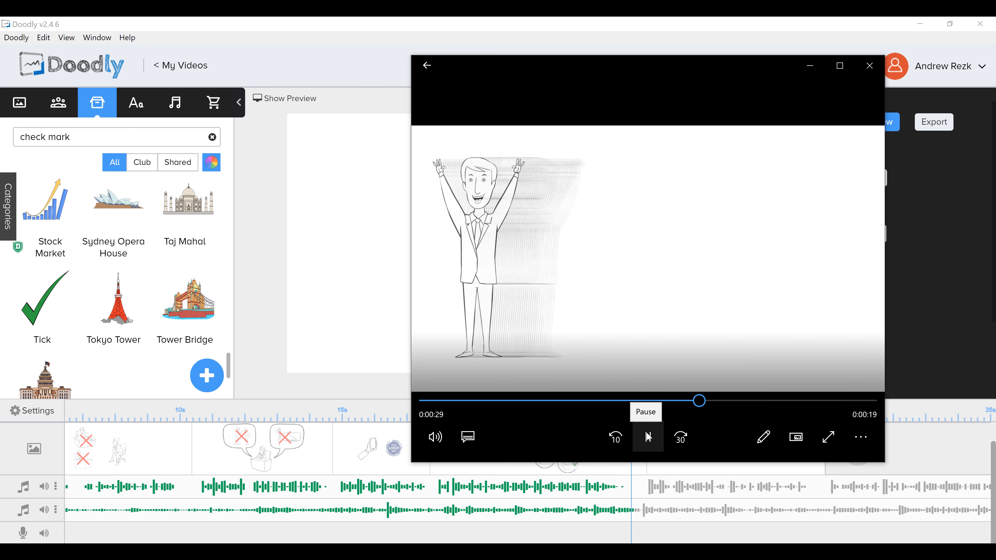
click(648, 436)
click(693, 401)
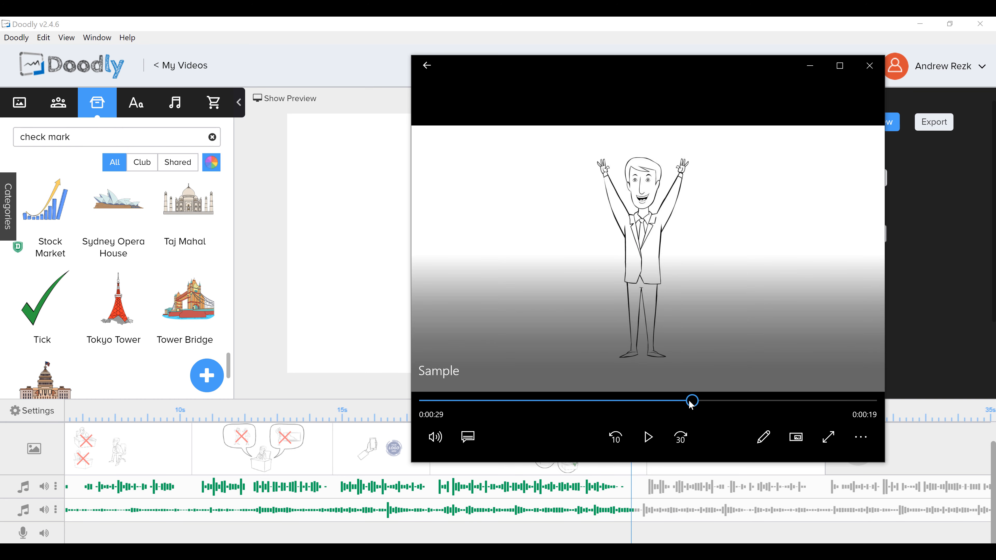
click(250, 370)
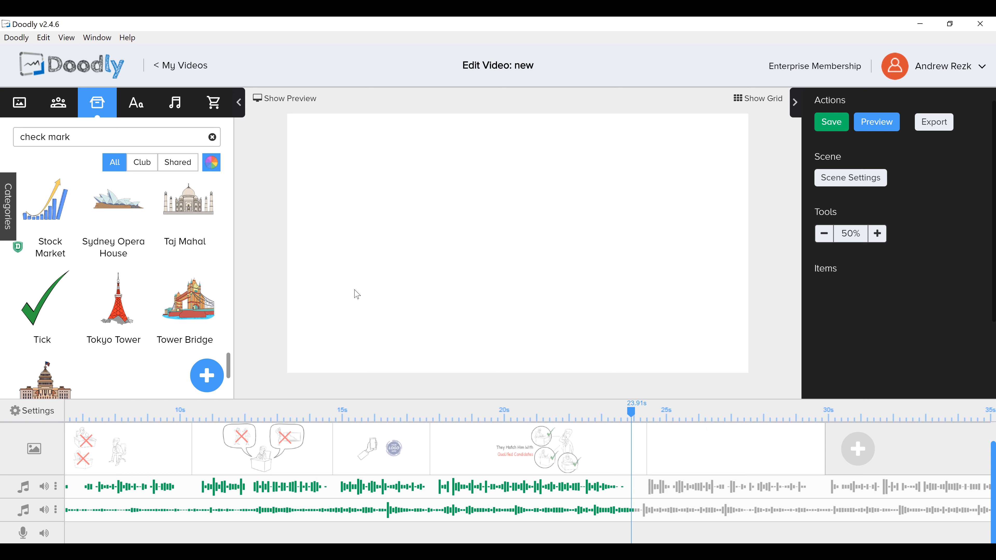
Browse the Adam poses in the character library and turn Doodly Rainbow off to list the black-and-white versions
click(58, 103)
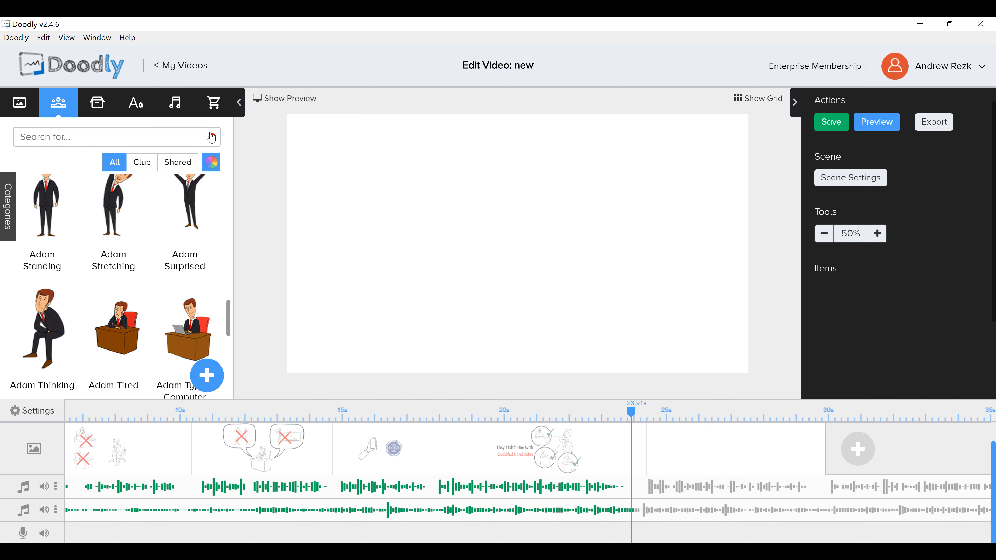
scroll(211, 260, up, 15)
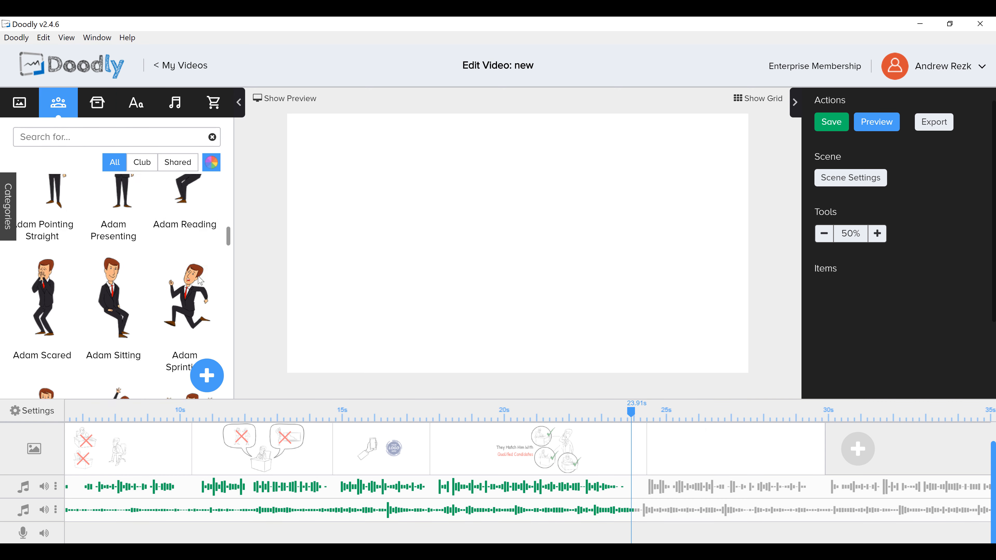
scroll(199, 281, up, 1)
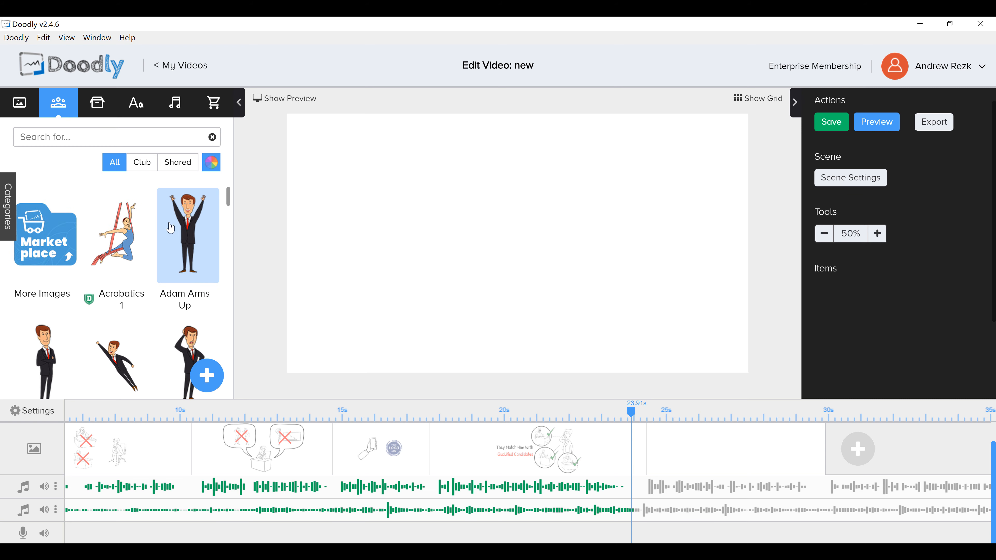
click(212, 163)
click(212, 163)
scroll(185, 252, down, 5)
scroll(185, 269, down, 5)
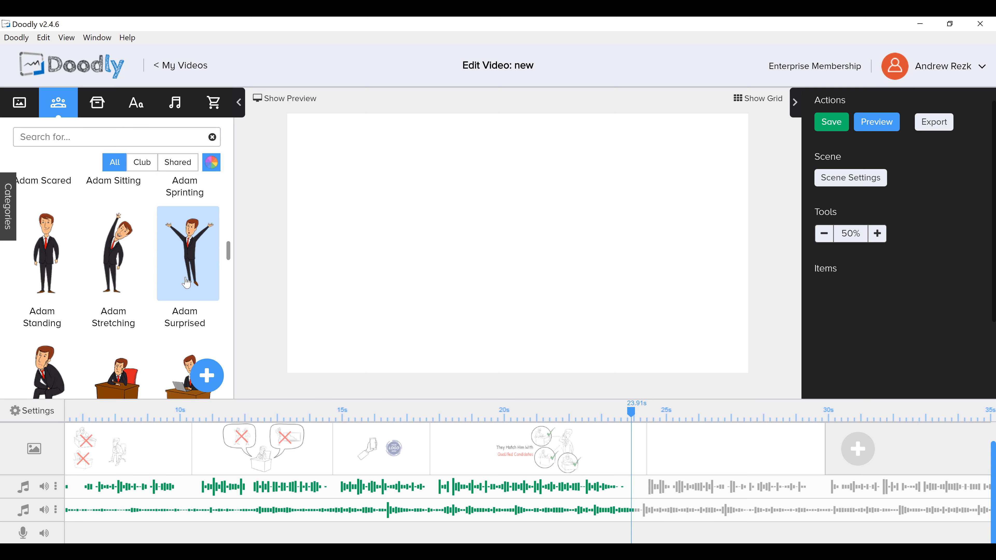
scroll(187, 283, up, 6)
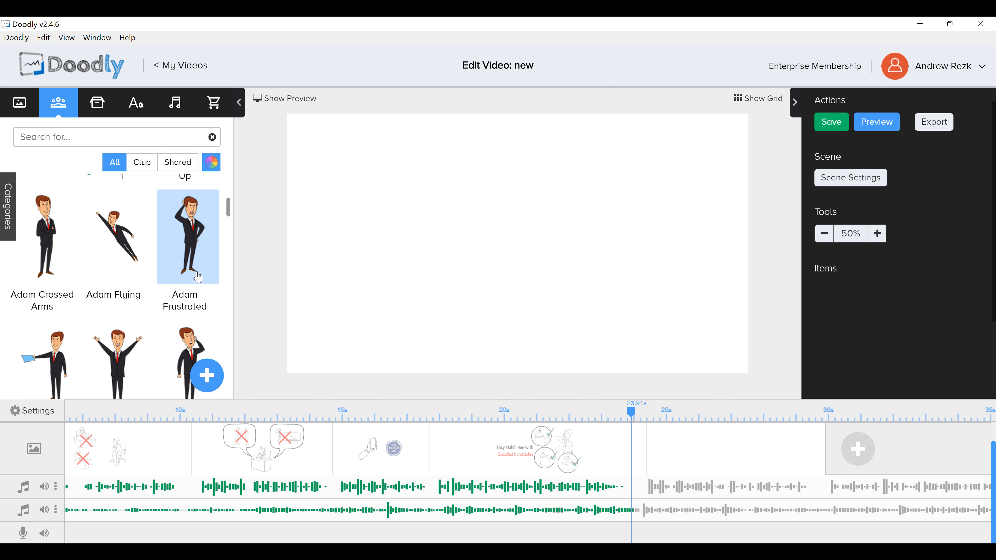
scroll(192, 271, down, 3)
click(214, 163)
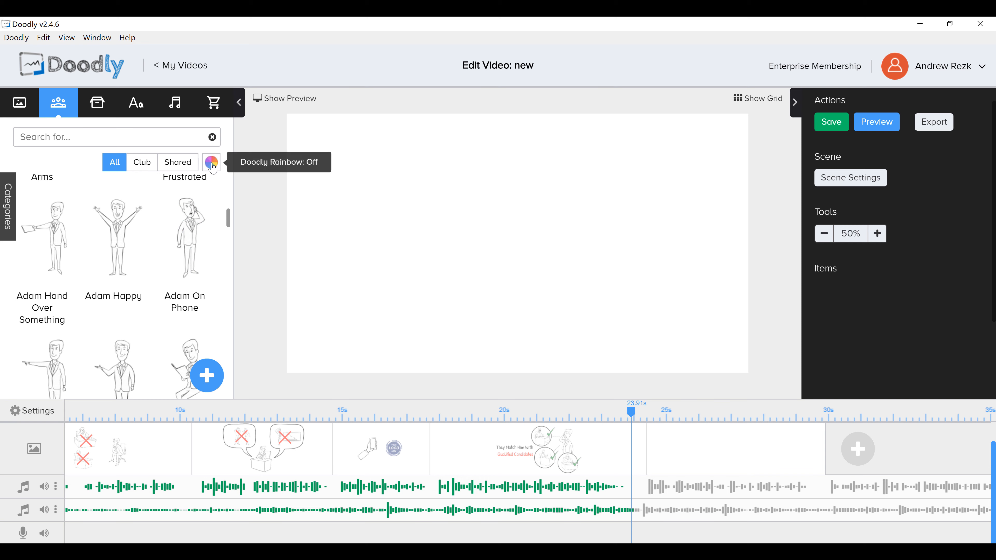
Add Adam Happy to the blank scene, enlarge him and place him at the centre of the canvas
drag(125, 241, 602, 213)
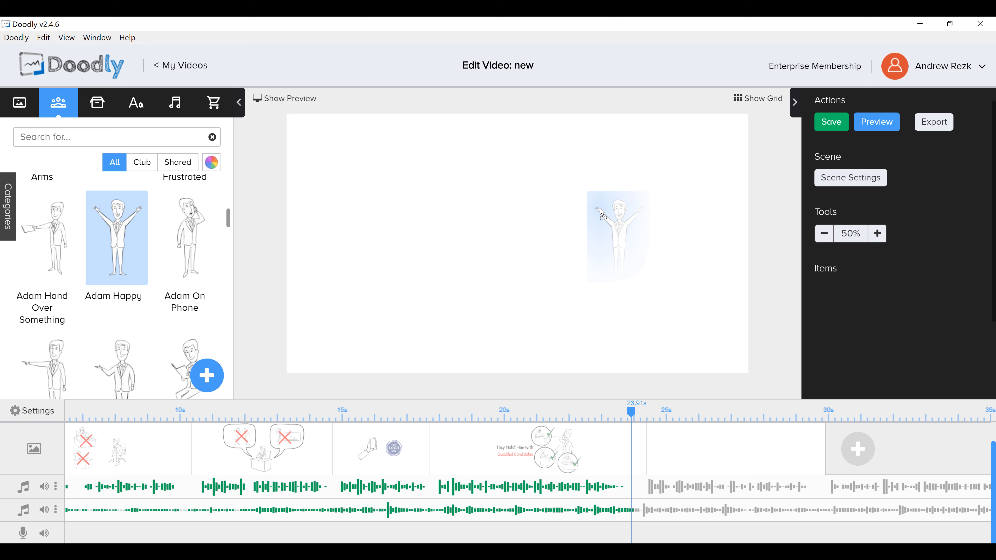
drag(602, 213, 602, 213)
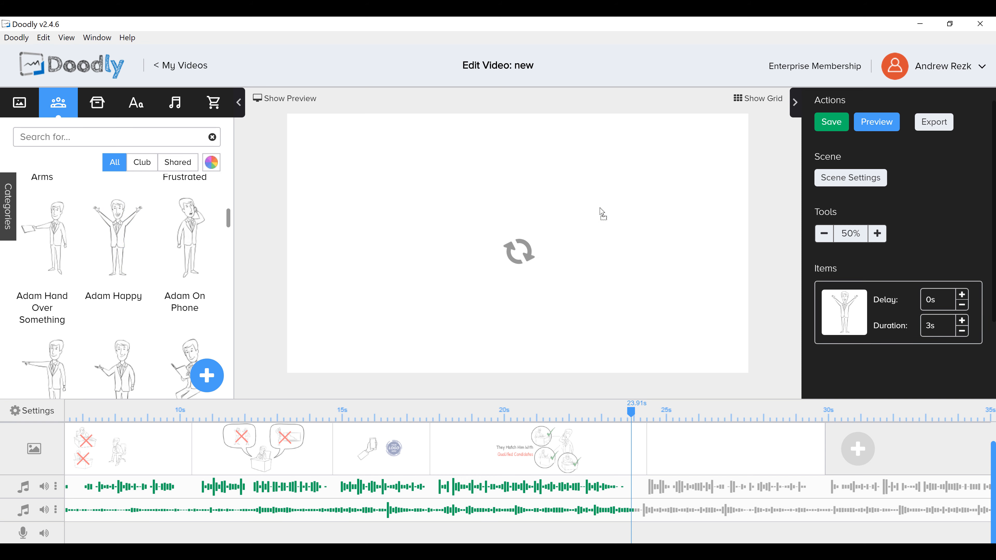
click(602, 214)
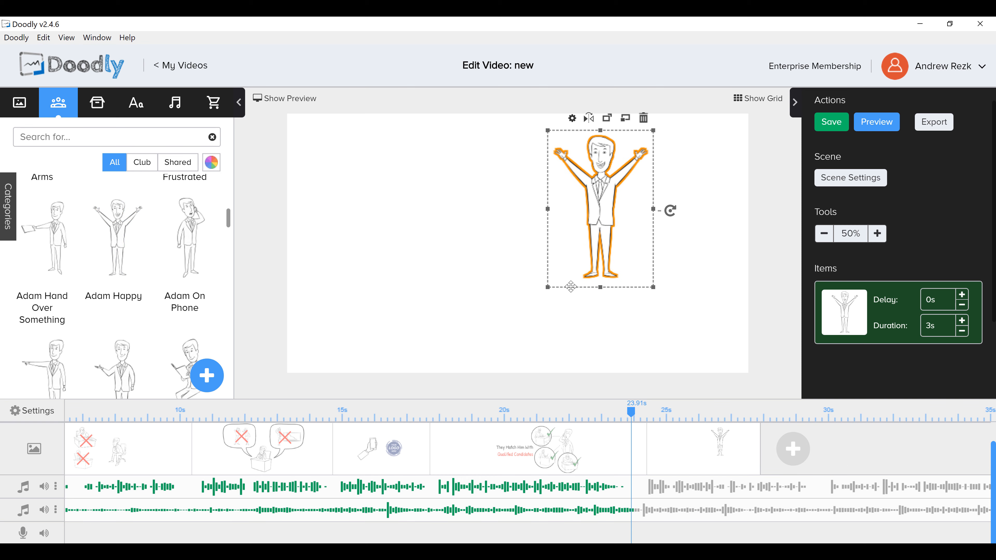
drag(549, 288, 517, 333)
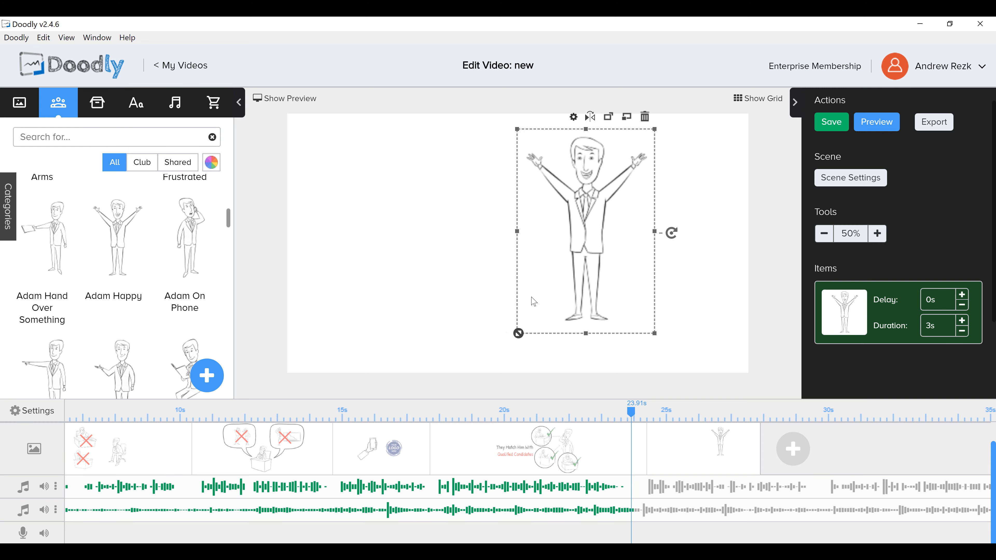
drag(569, 251, 496, 261)
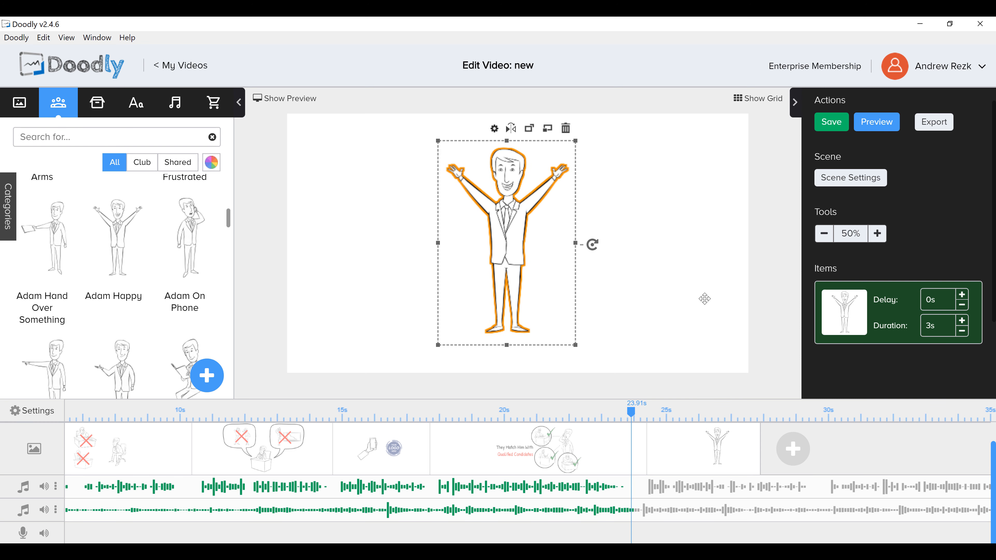
drag(522, 229, 525, 231)
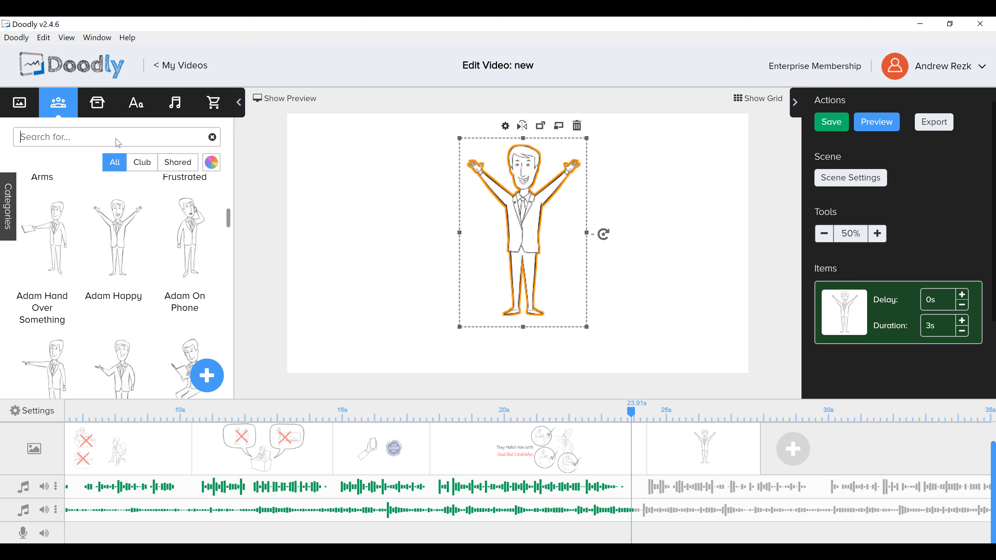
Search the character library for "happy" and look through the matching characters
click(117, 142)
text(happy)
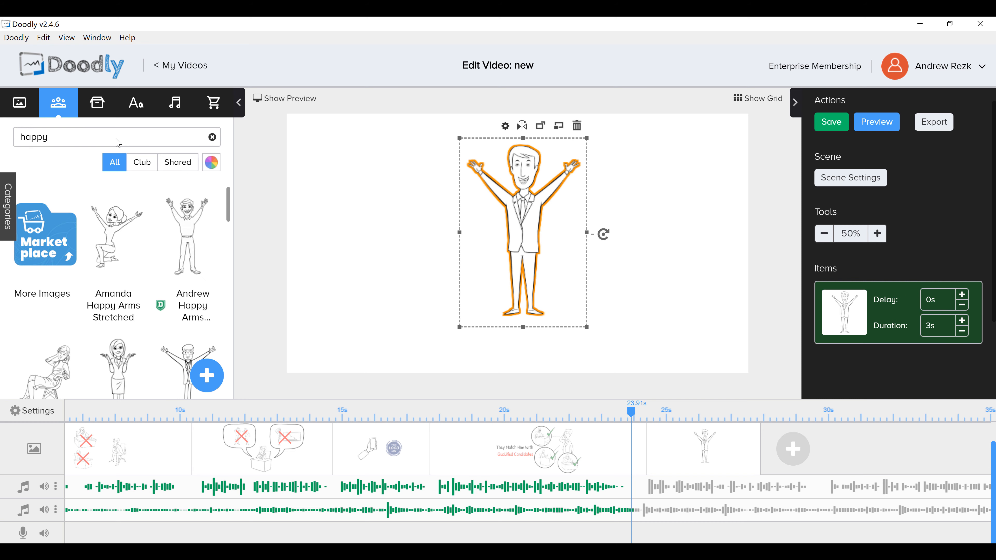
scroll(130, 255, down, 5)
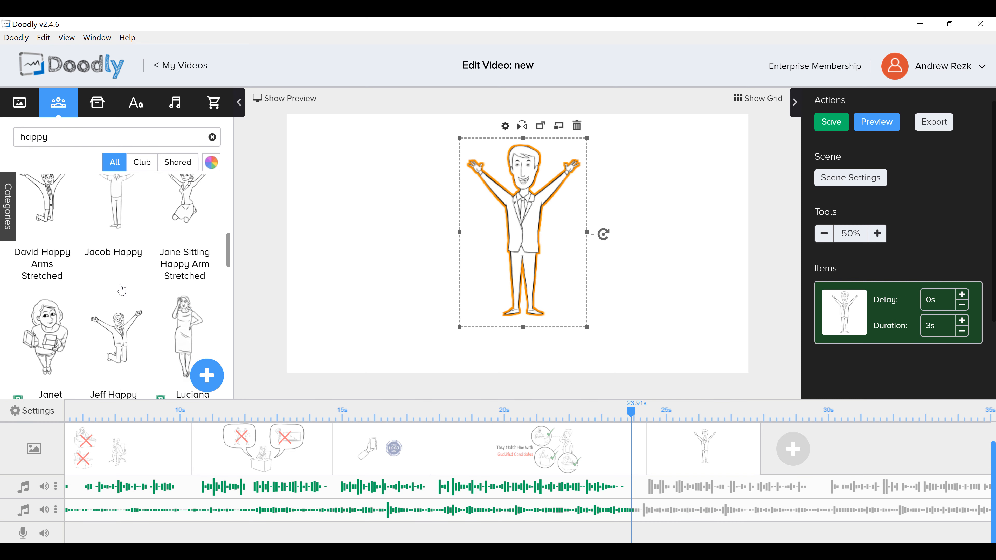
scroll(108, 287, down, 10)
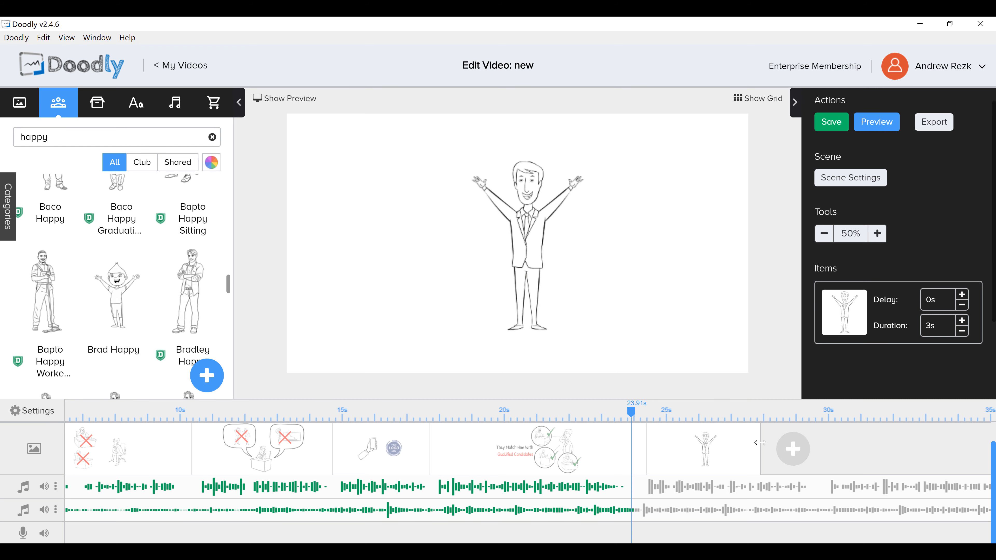
Lengthen the Adam Happy scene until the figure's duration is 4.72s, and preview the transition at about 24 s
drag(761, 438, 816, 444)
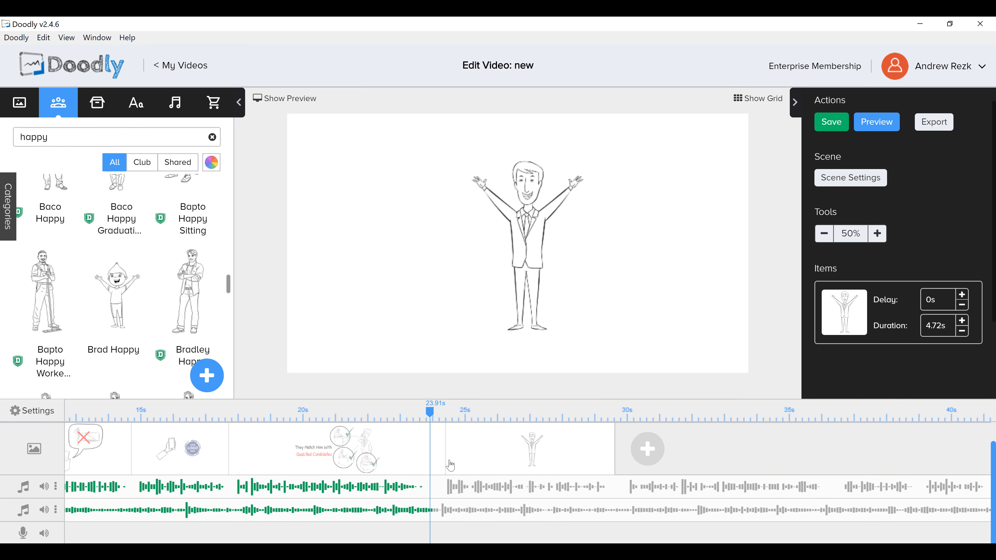
click(274, 99)
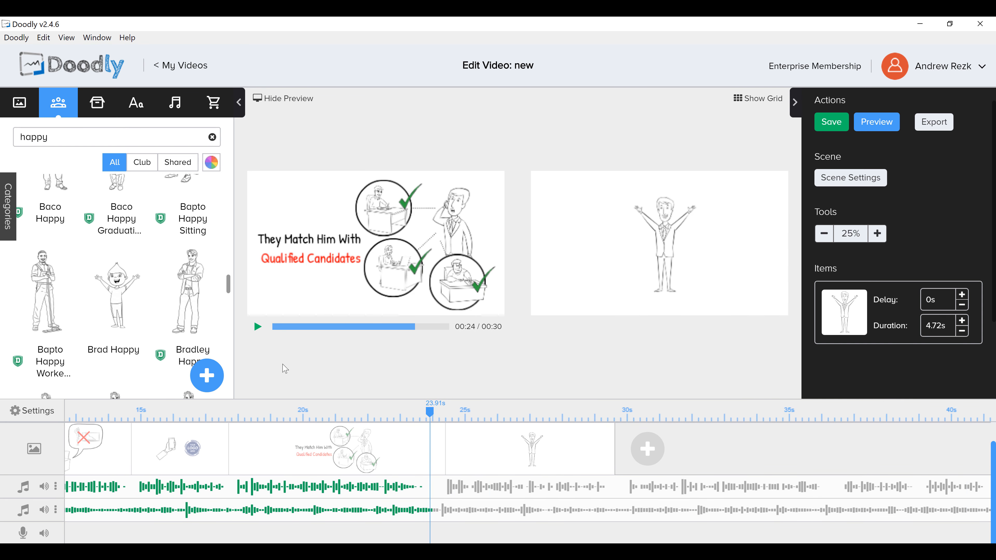
click(257, 328)
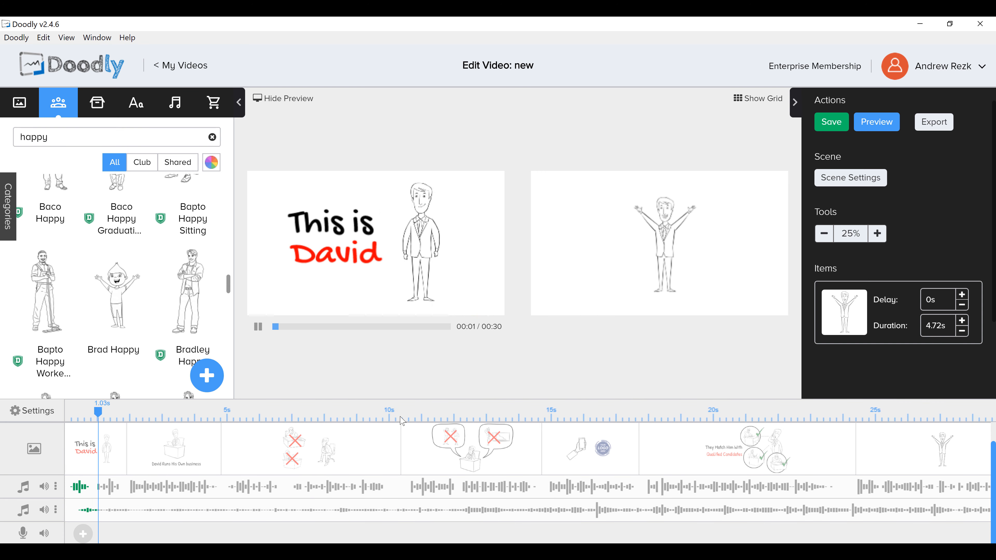
click(258, 328)
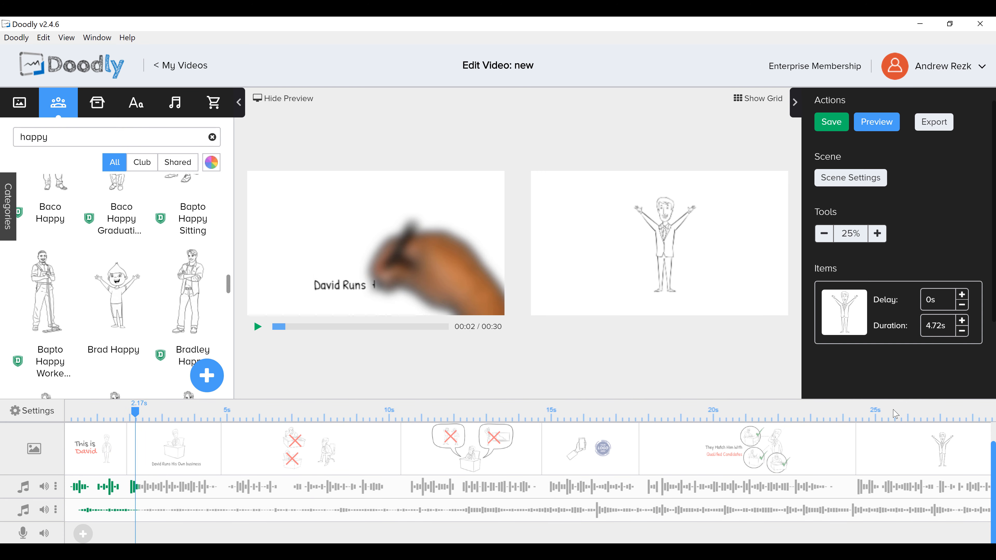
click(846, 417)
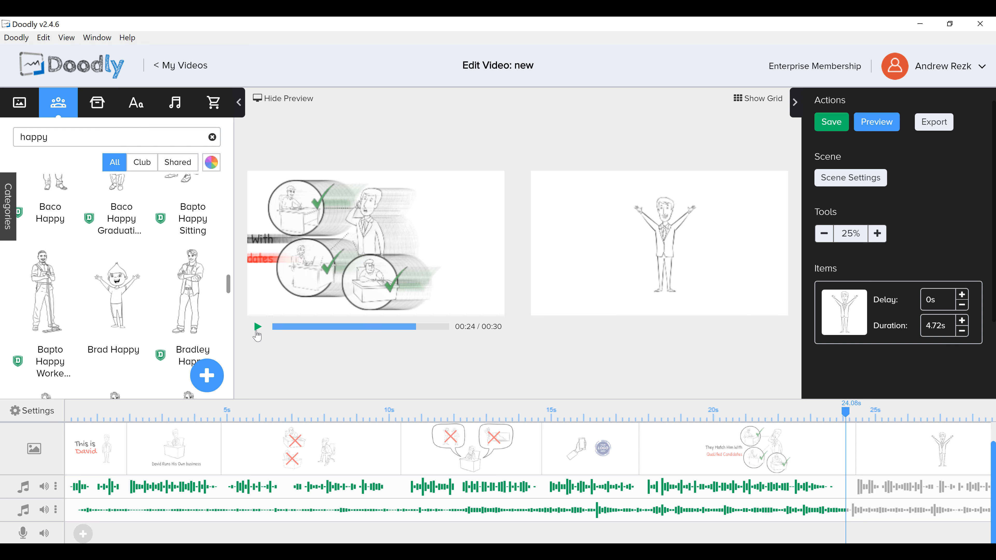
click(258, 327)
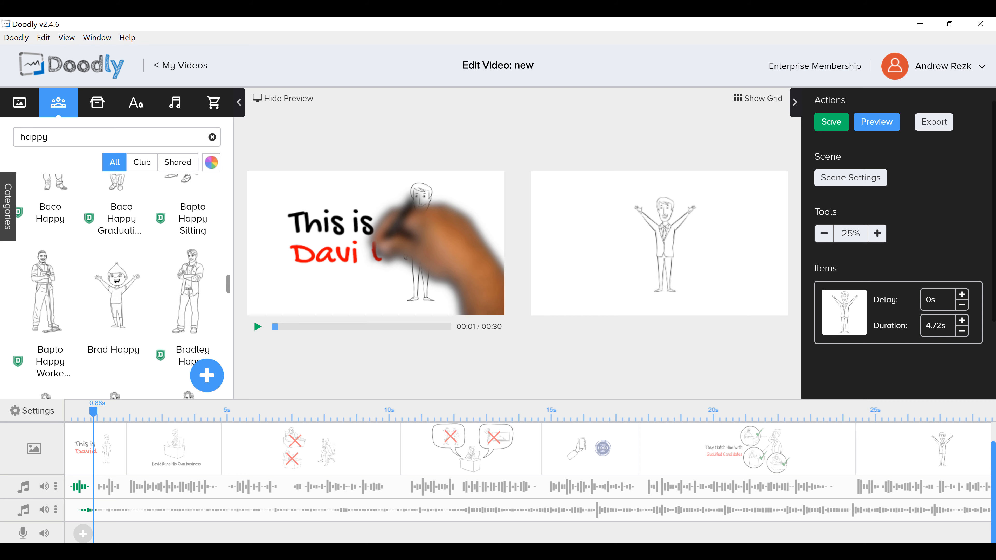
Add another blank scene after the Adam Happy scene at the end of the timeline
scroll(222, 465, right, 5)
click(248, 449)
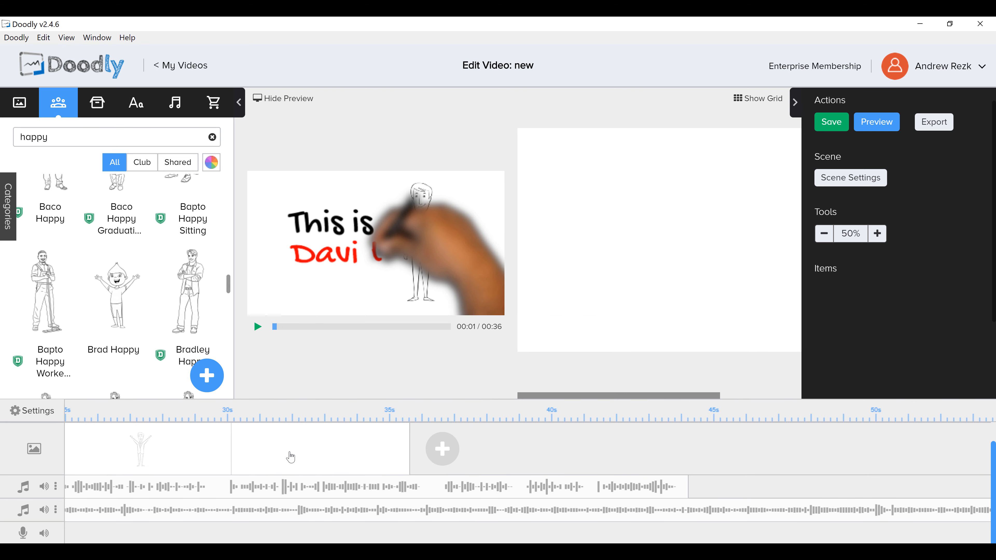
Play the sample video's thought-bubble scene and pause at about 0:35 to examine its layout, and return to Doodly
click(648, 436)
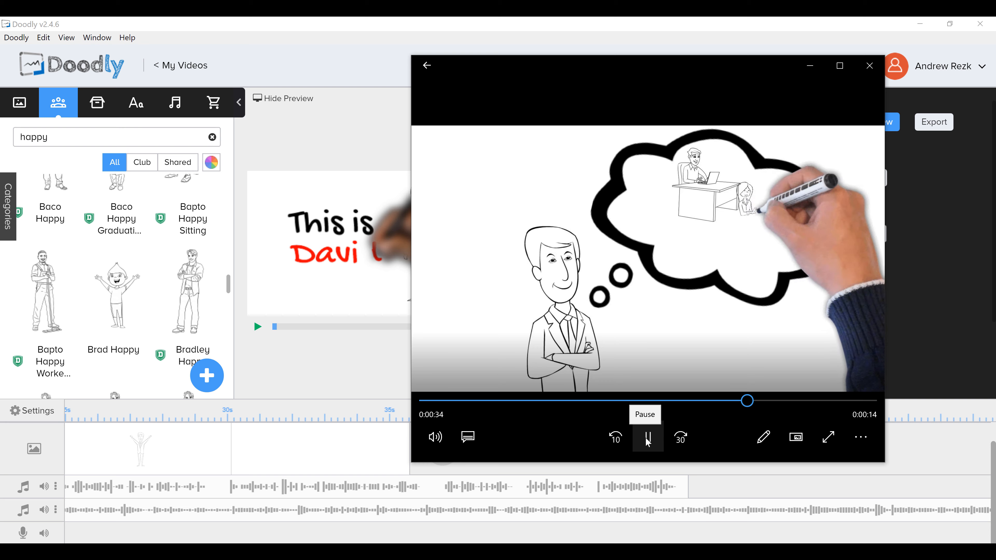
click(647, 441)
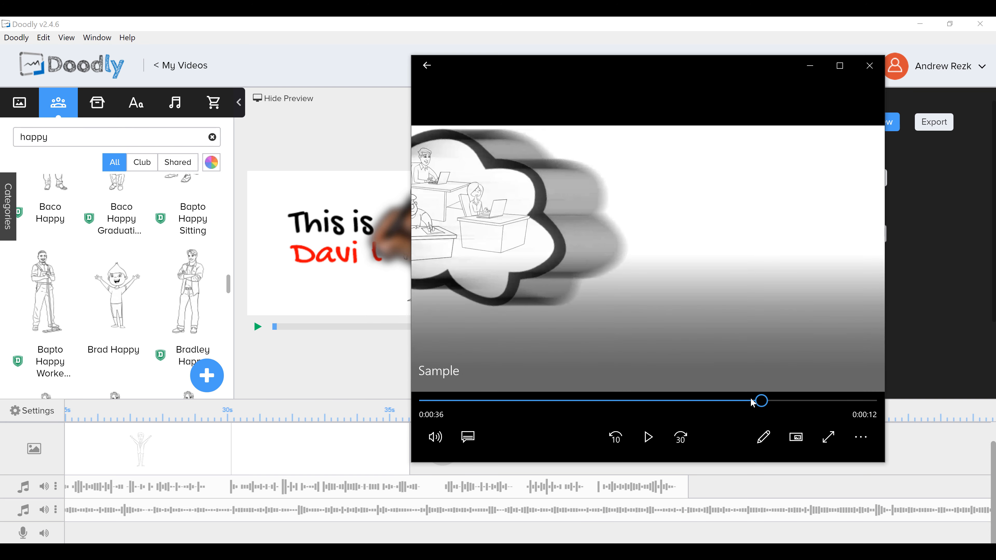
click(752, 402)
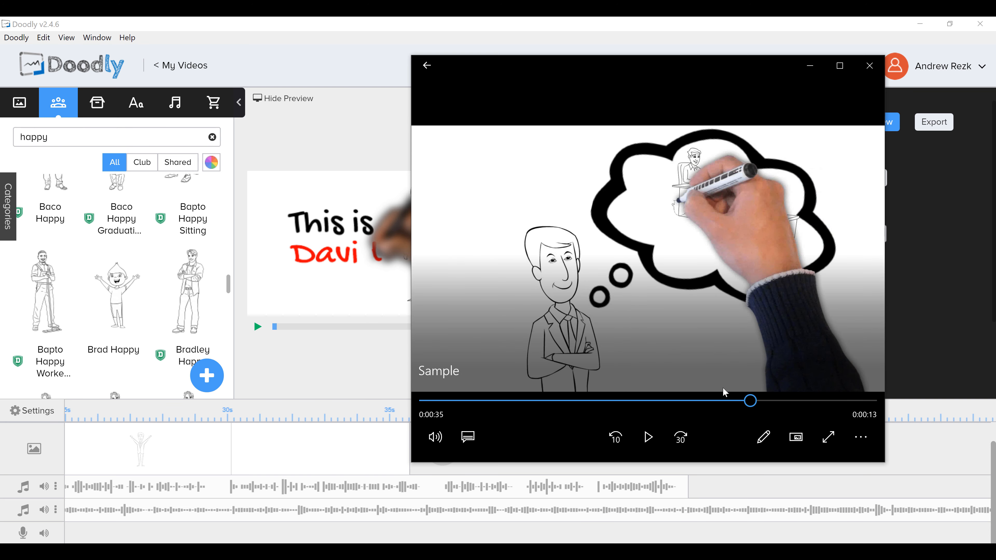
click(354, 369)
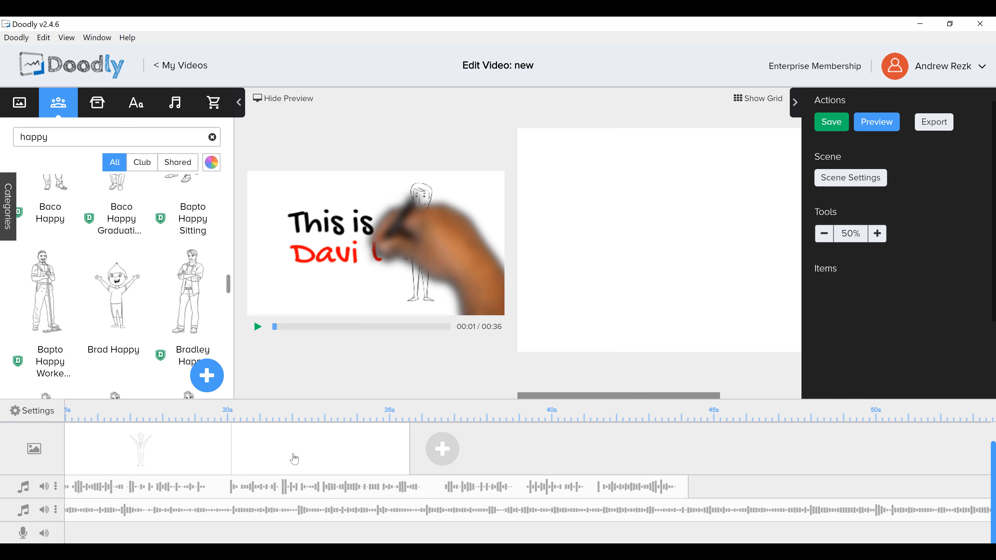
Search the character library for "adam" and add Adam Crossed Arms to the blank last scene
scroll(296, 457, up, 5)
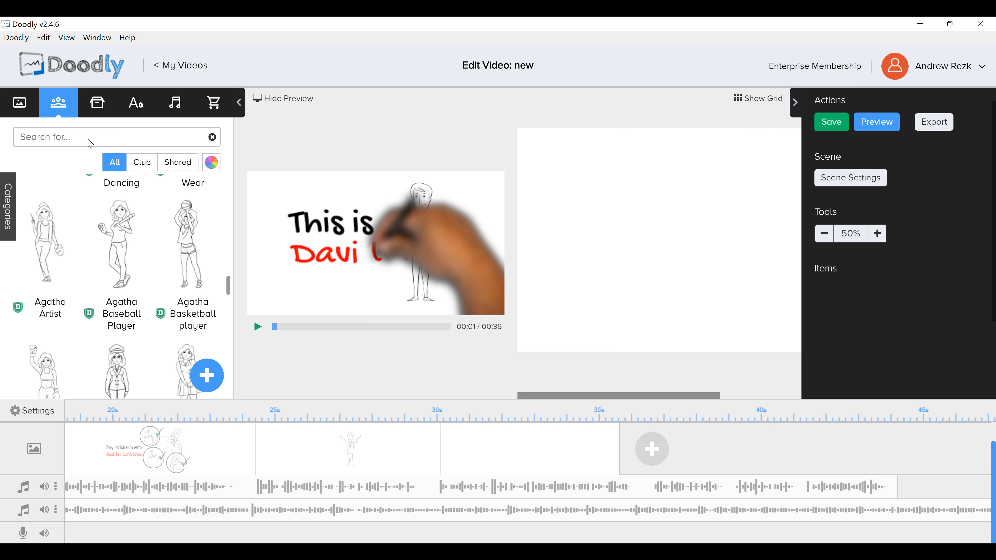
text(adam)
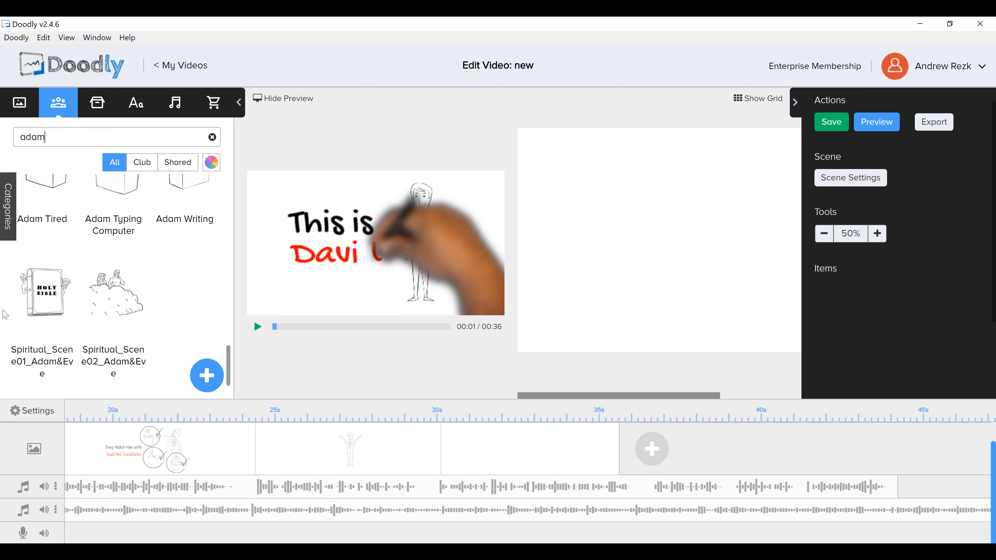
scroll(122, 310, up, 10)
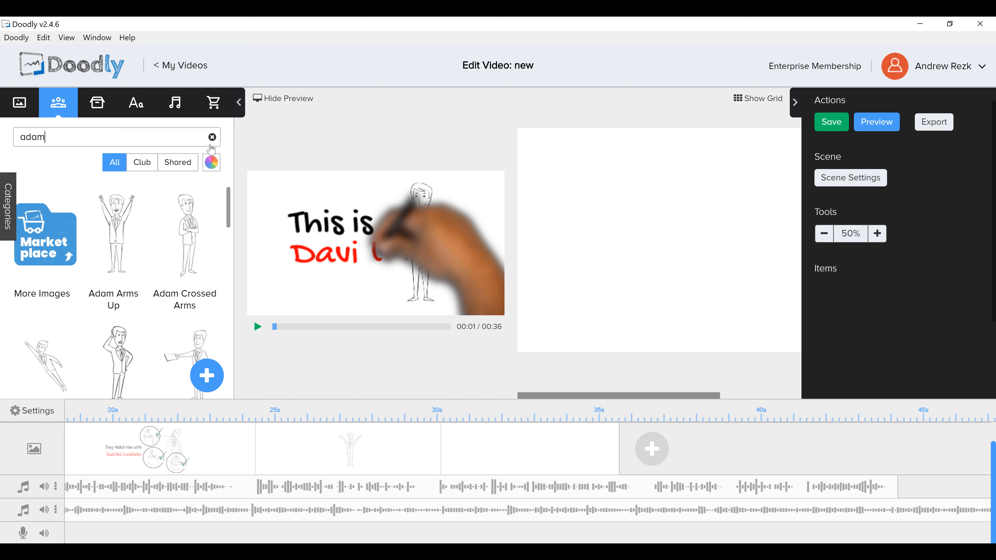
click(269, 105)
drag(196, 235, 484, 265)
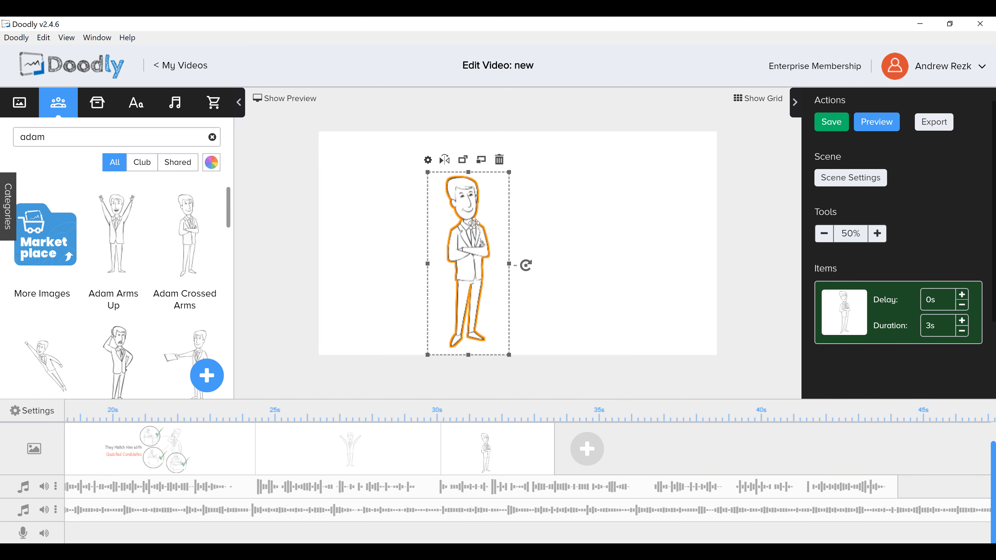
Enlarge Adam Crossed Arms and place him slightly left of centre, with his legs beyond the canvas's lower edge
drag(474, 223, 643, 162)
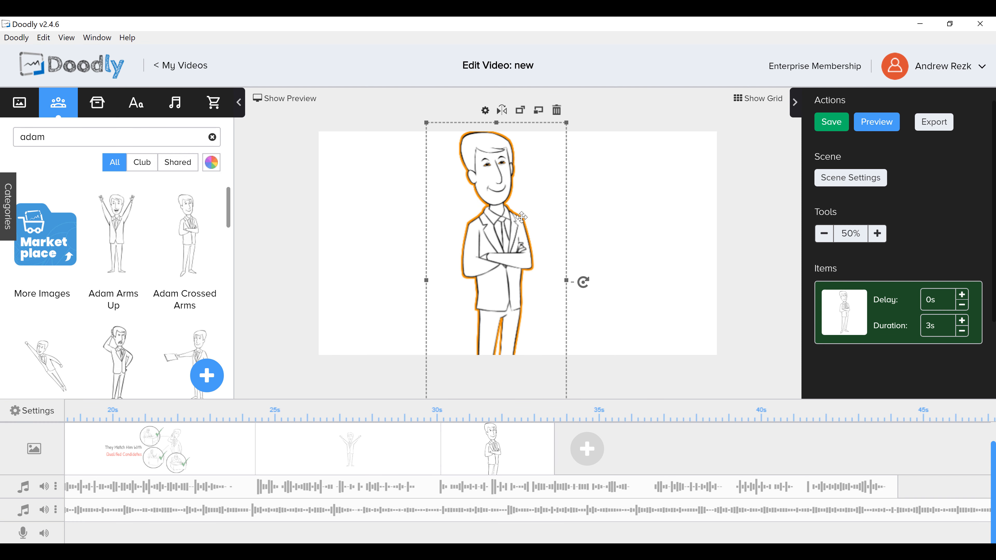
drag(522, 217, 473, 293)
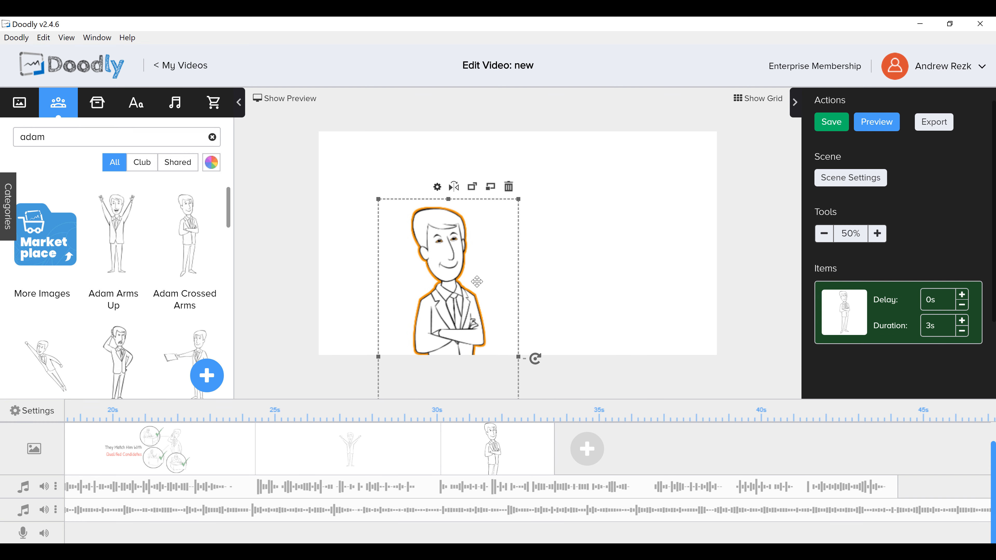
click(558, 288)
drag(441, 324, 437, 316)
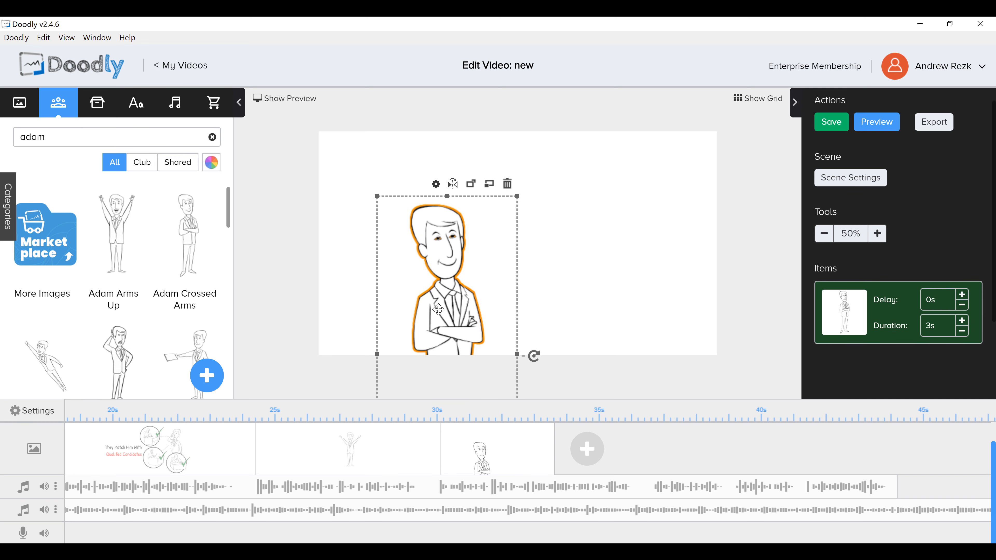
click(588, 289)
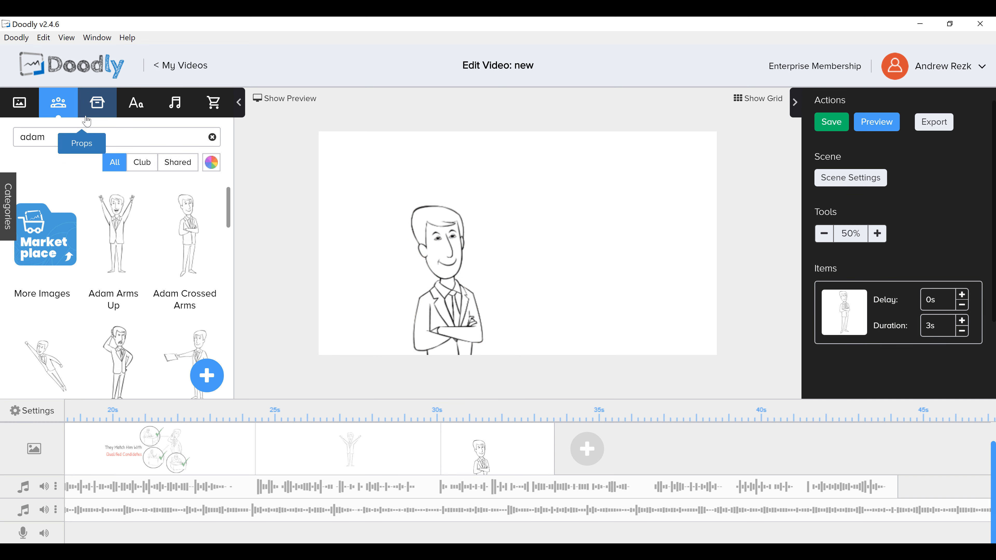
Search the props library for "bubble" and add the Thought Bubble beside Adam's head
click(96, 114)
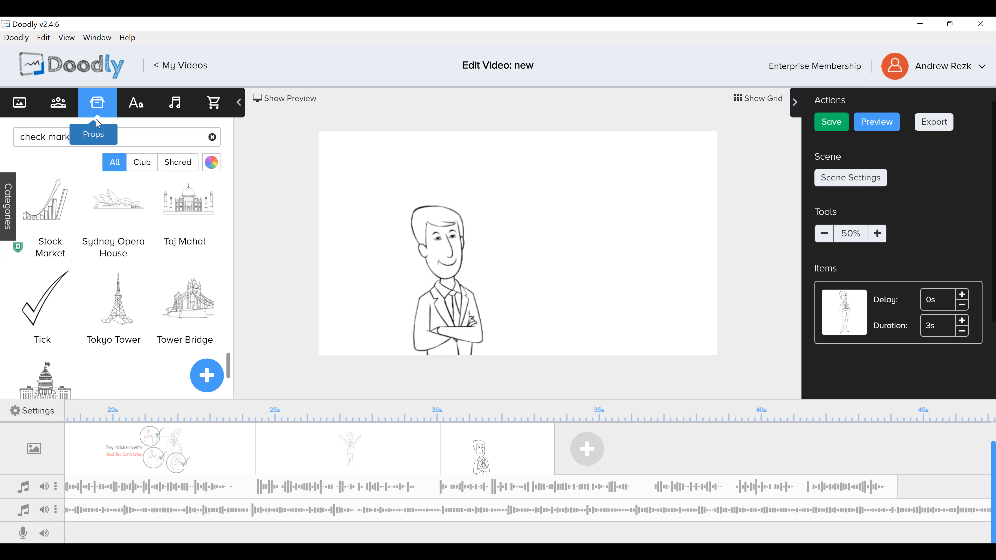
click(133, 142)
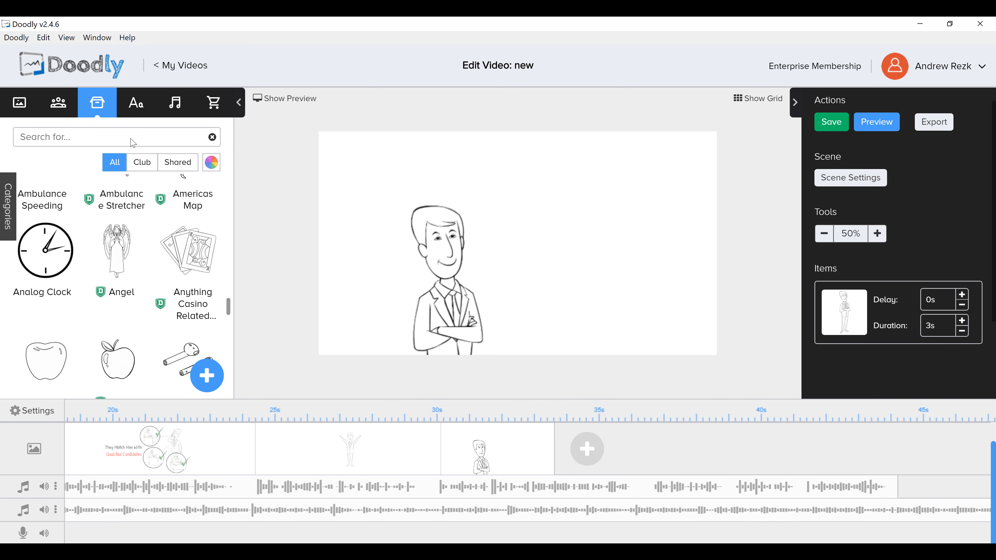
text(bubble)
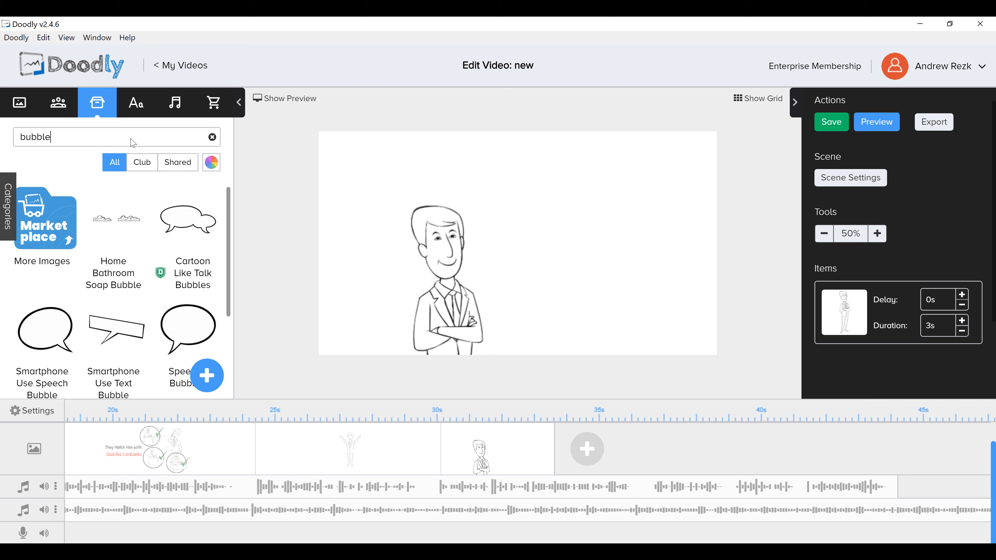
scroll(161, 289, down, 3)
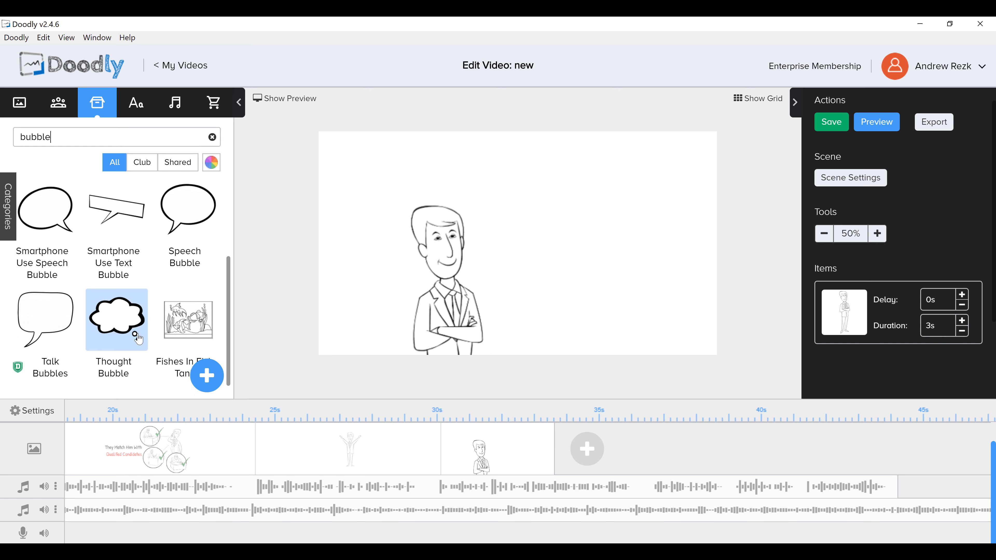
drag(108, 321, 535, 212)
click(530, 136)
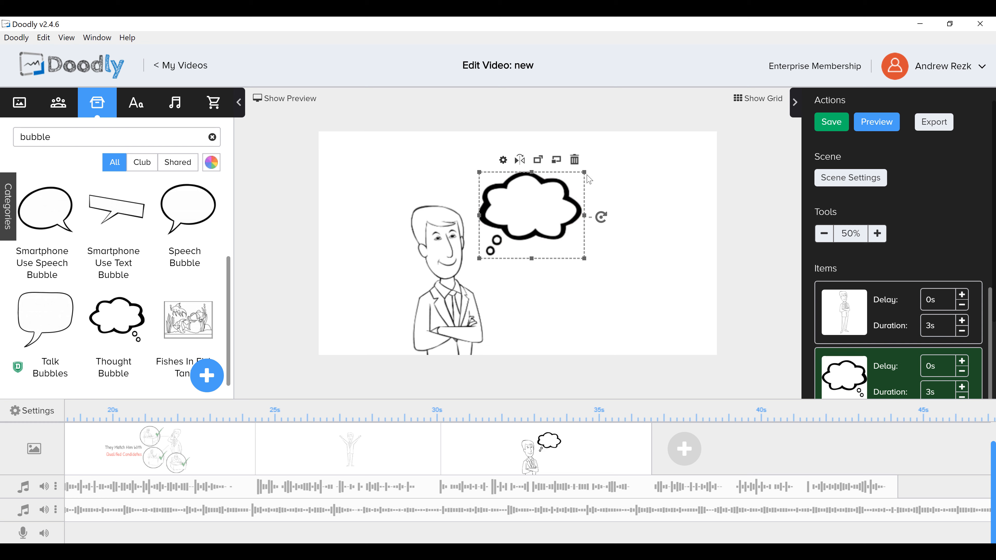
Enlarge the thought bubble over the upper right of the canvas, lower Adam slightly, and rotate the bubble slightly clockwise towards his head
drag(584, 173, 697, 149)
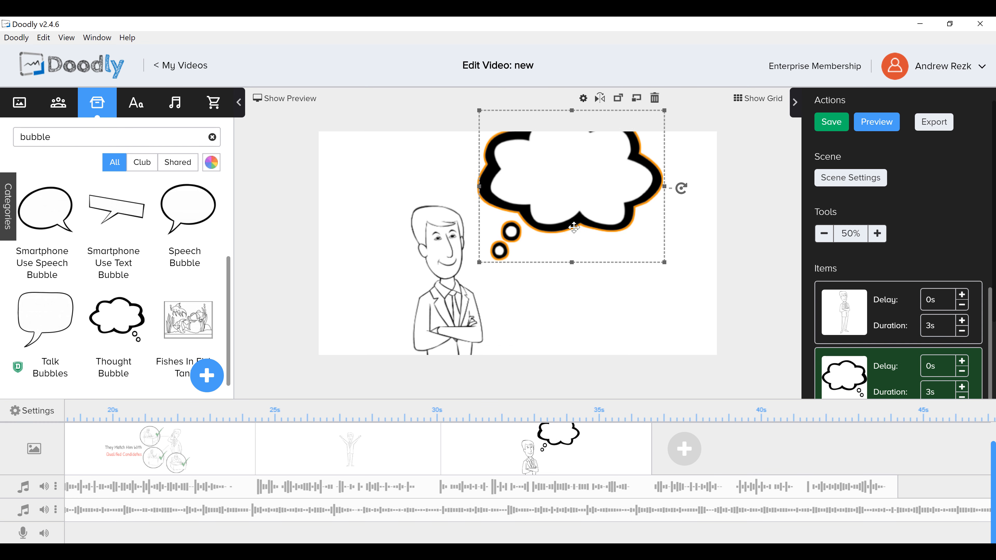
drag(577, 220, 561, 236)
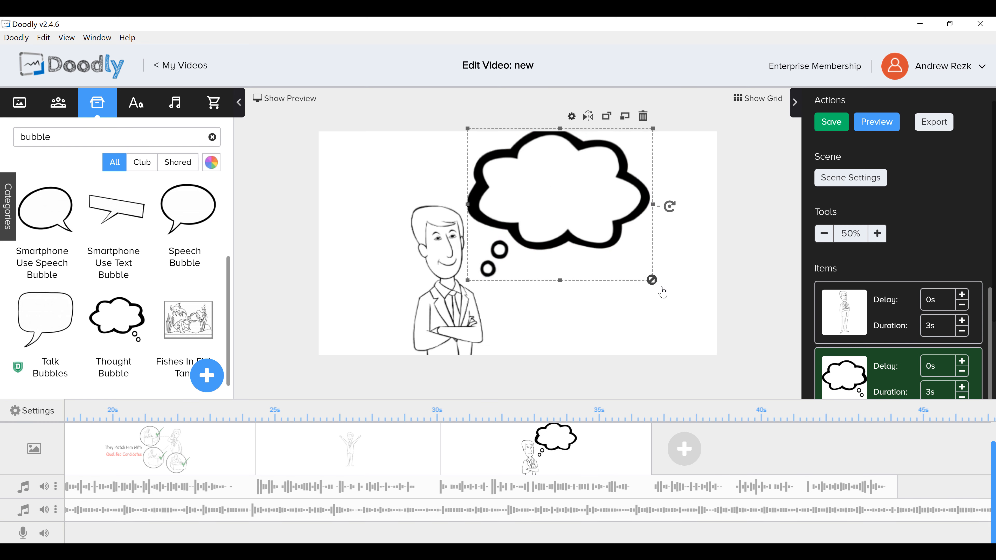
drag(652, 280, 673, 299)
drag(621, 242, 635, 251)
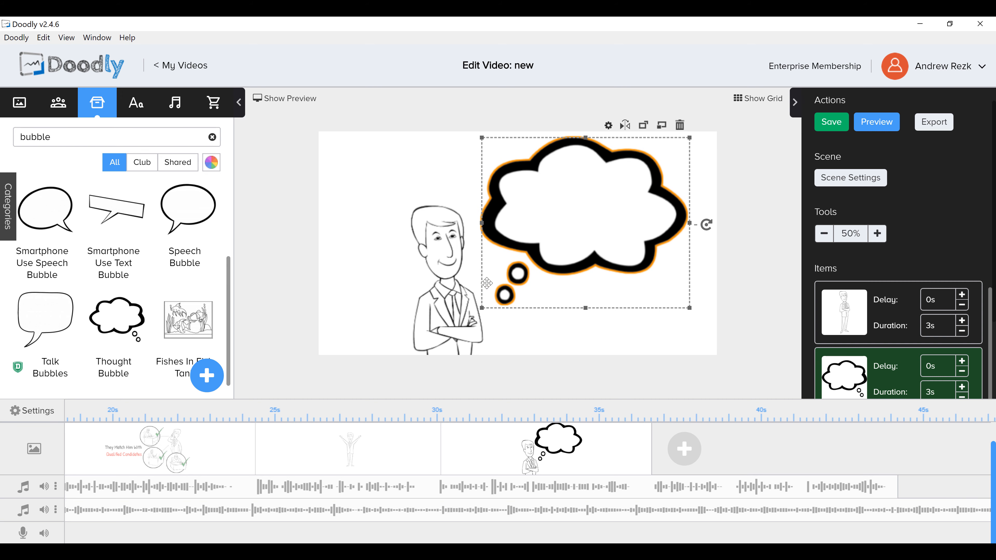
drag(455, 298, 454, 310)
click(620, 228)
drag(706, 224, 697, 255)
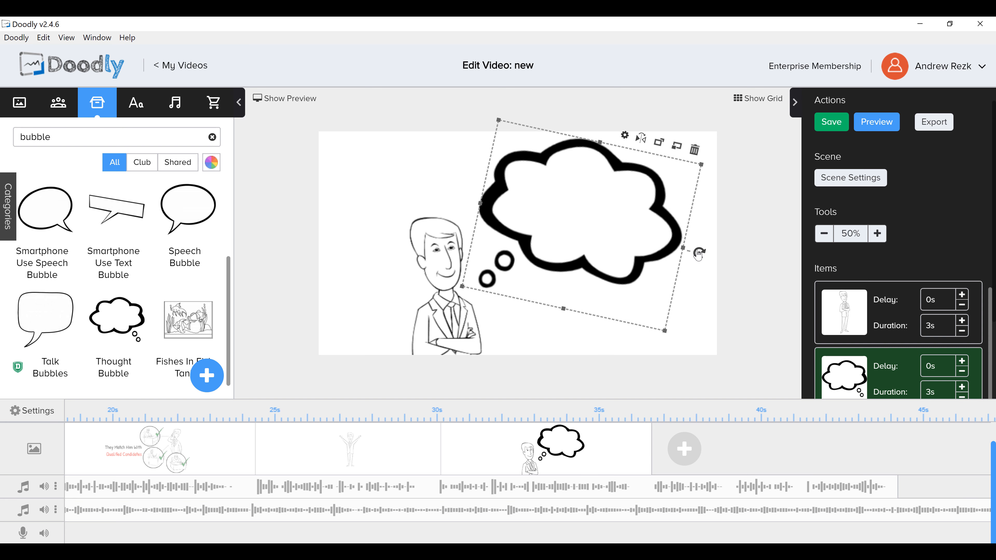
drag(696, 255, 700, 251)
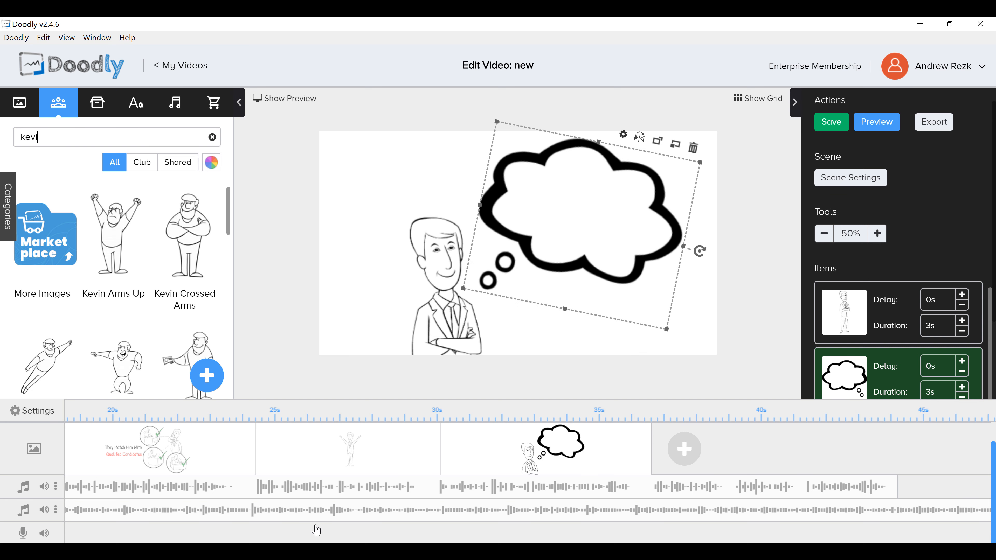
Copy the man writing at a desk from the "Qualified Candidates" scene and paste him inside the thought bubble in the last scene
scroll(527, 463, left, 10)
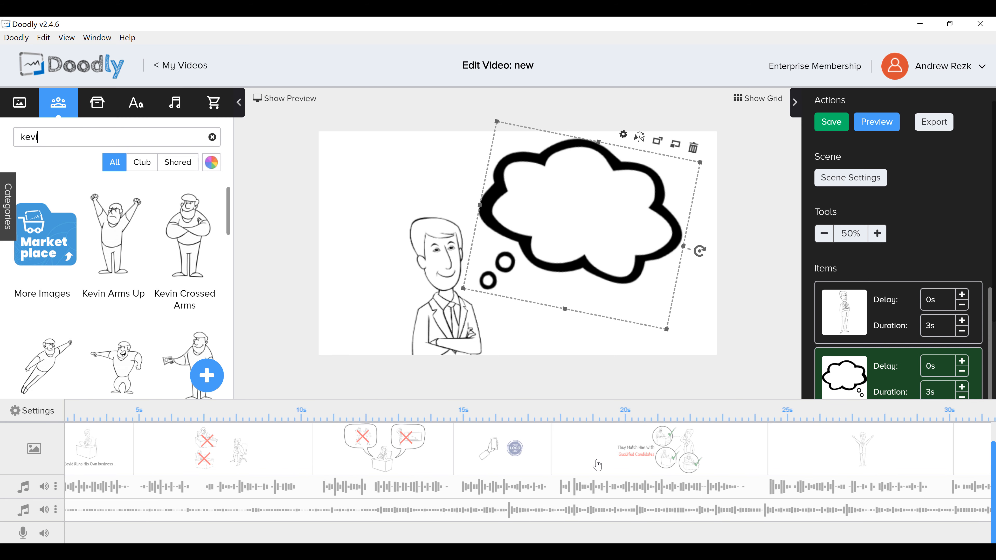
click(669, 466)
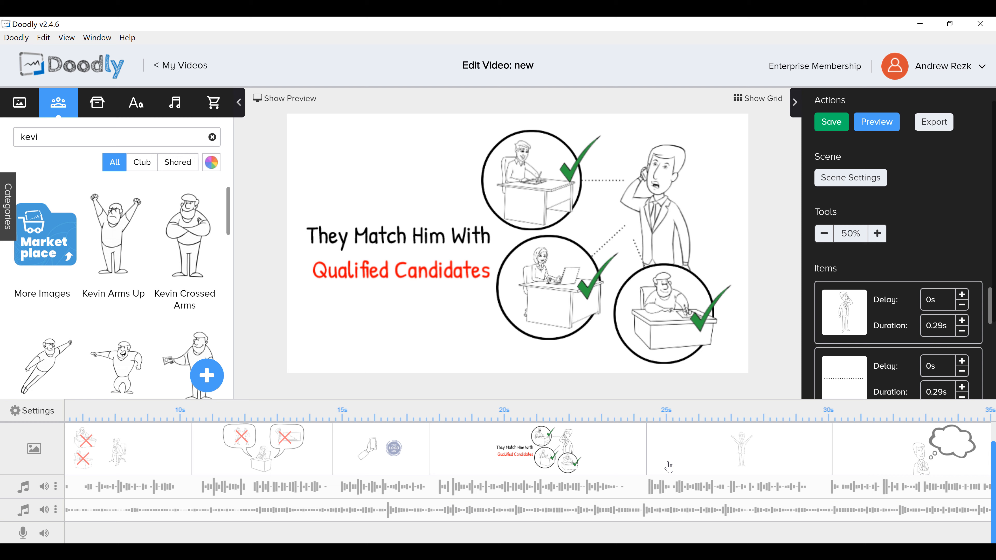
click(654, 319)
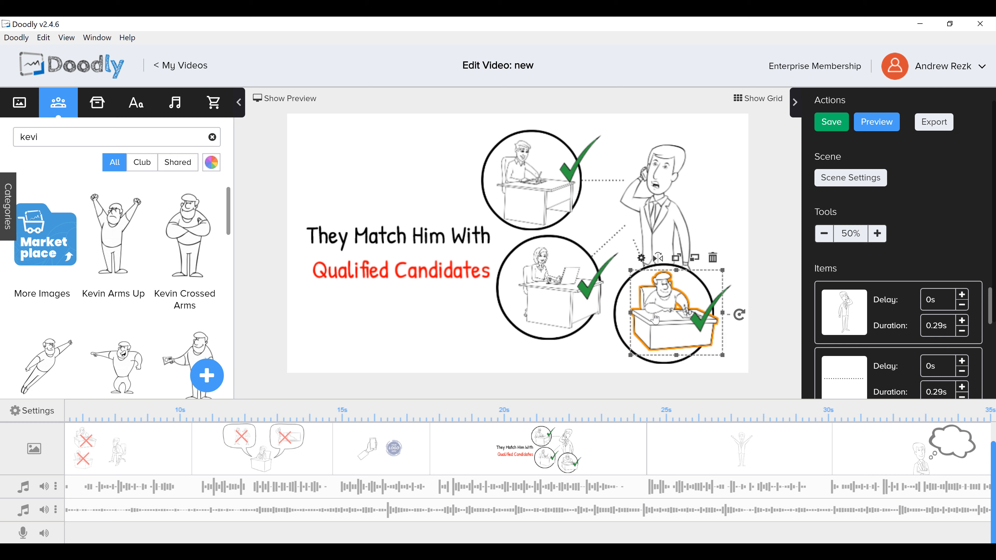
key(ctrl+c)
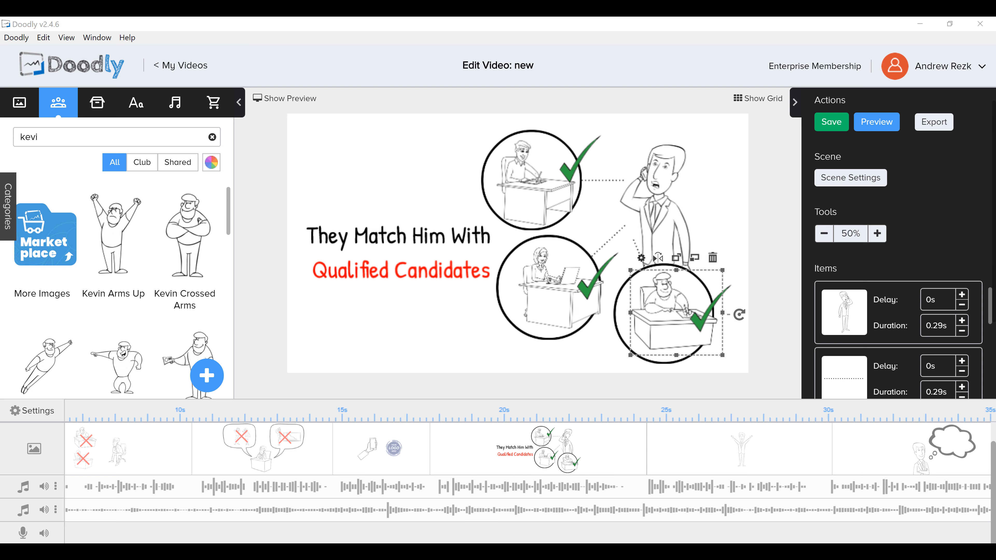
scroll(294, 504, right, 5)
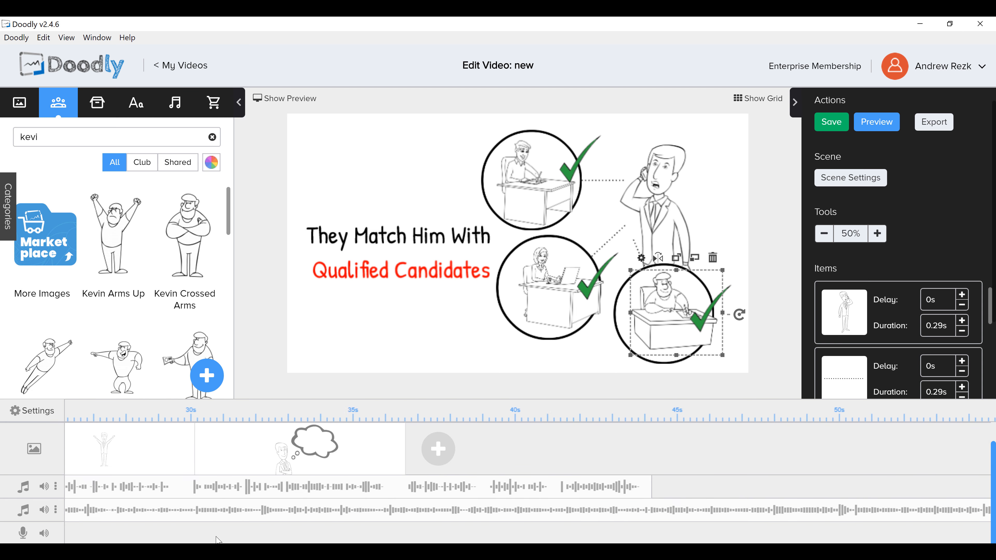
click(406, 438)
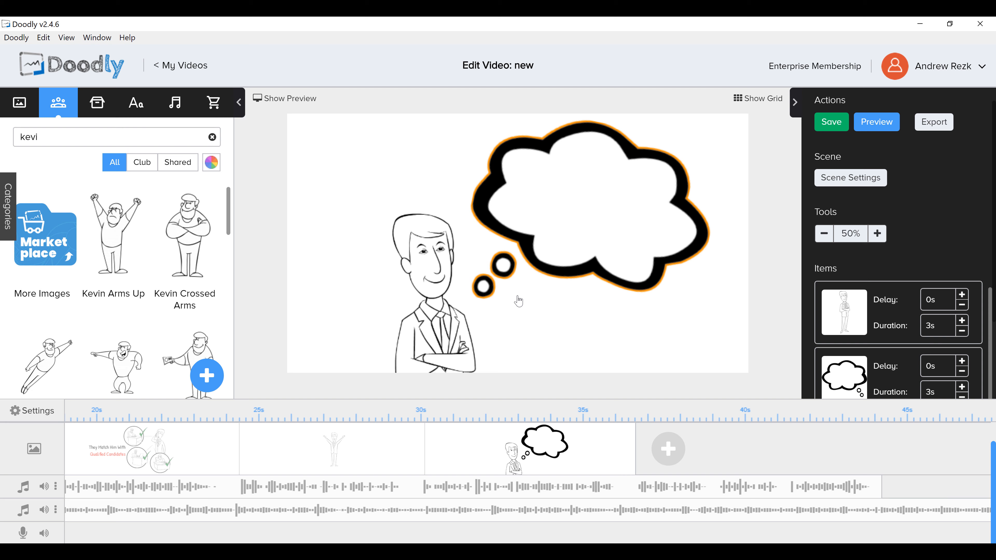
key(ctrl+v)
drag(655, 268, 589, 163)
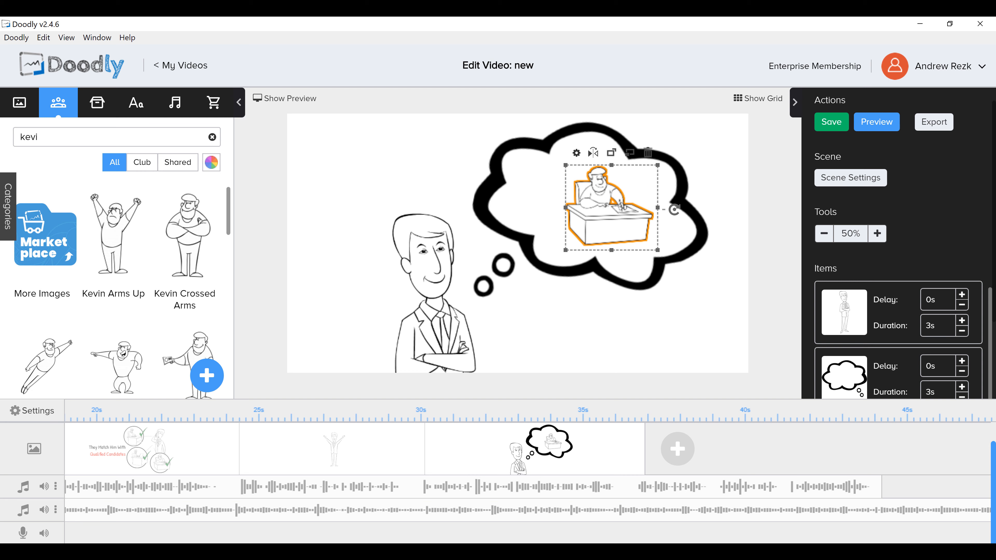
Copy the woman at the laptop desk from the "Qualified Candidates" scene and paste her into the thought bubble, left of the writing man
scroll(380, 451, left, 2)
click(307, 436)
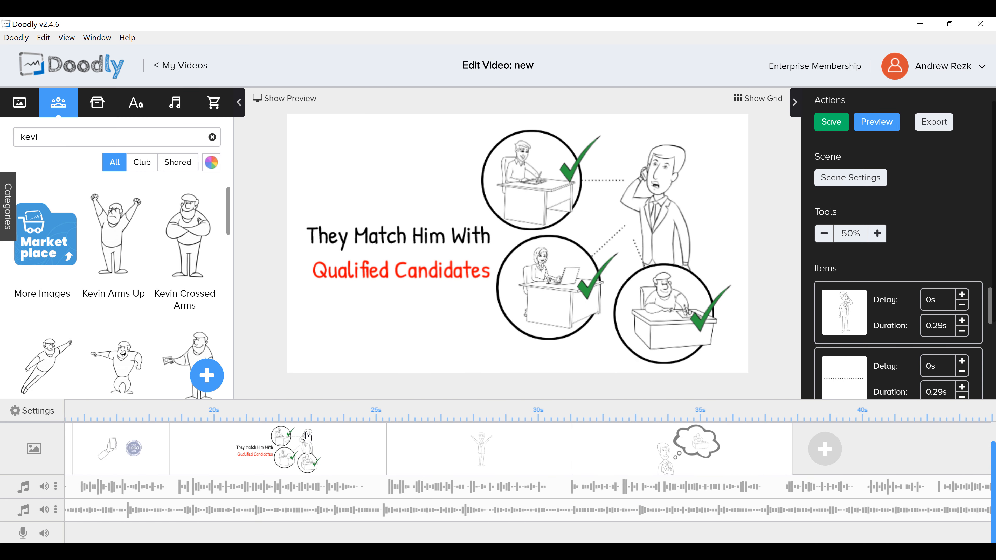
click(552, 306)
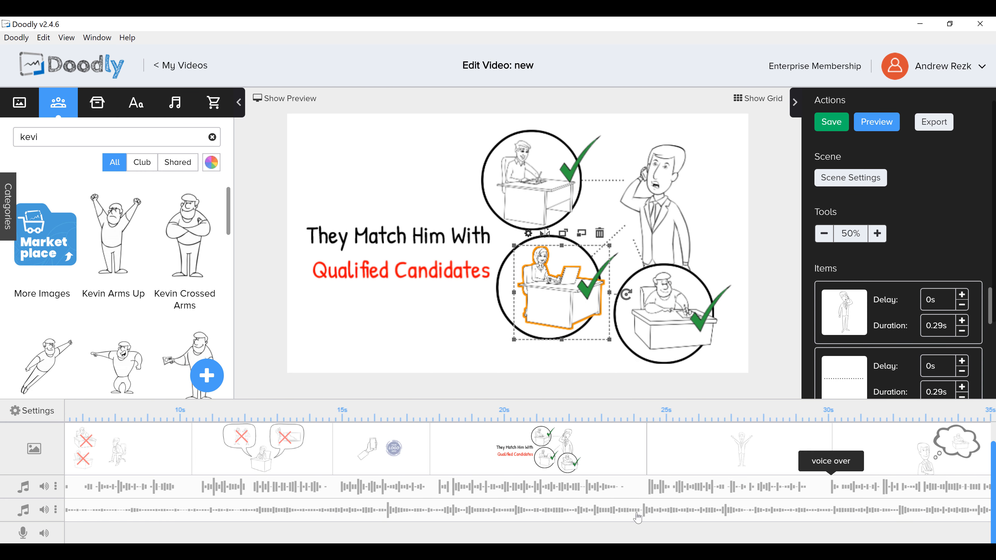
click(854, 451)
key(ctrl+v)
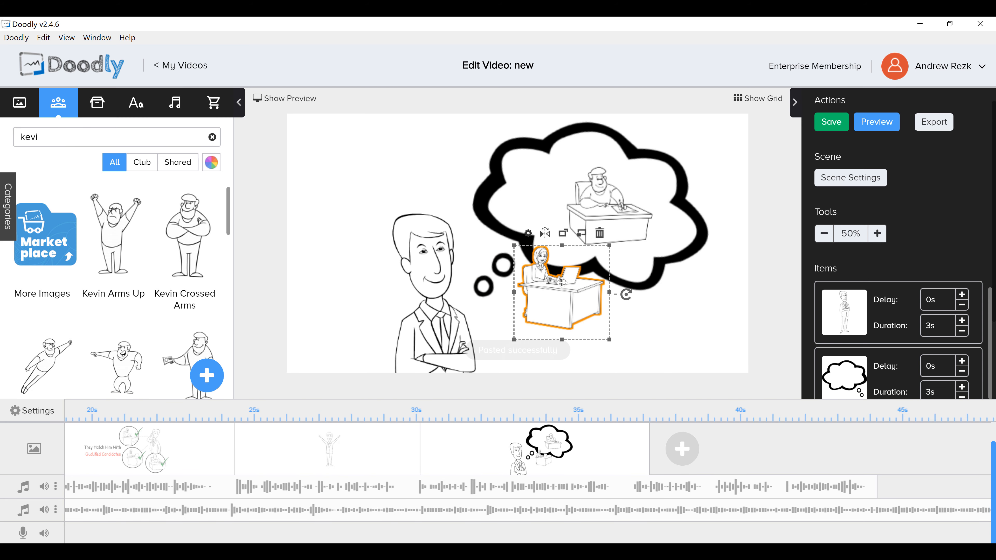
drag(565, 290, 563, 209)
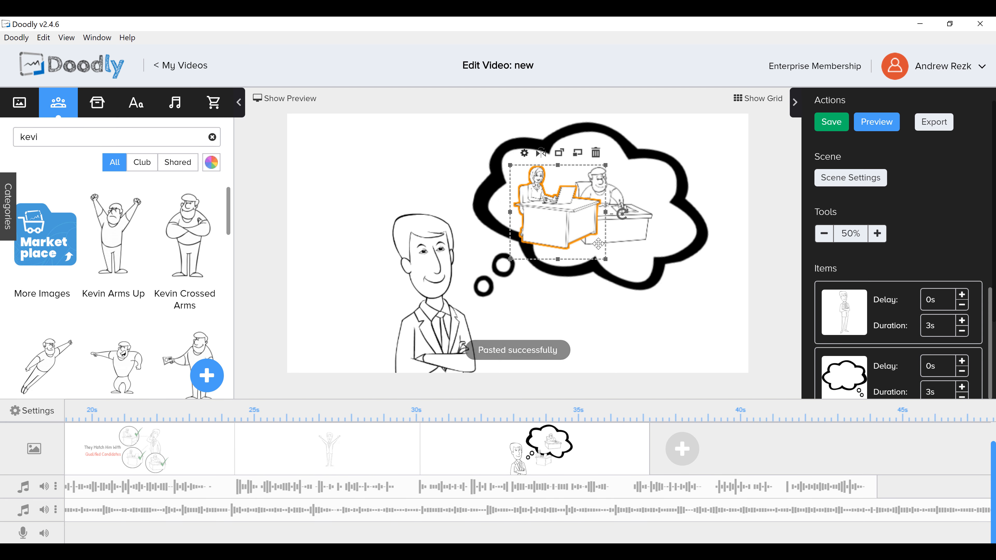
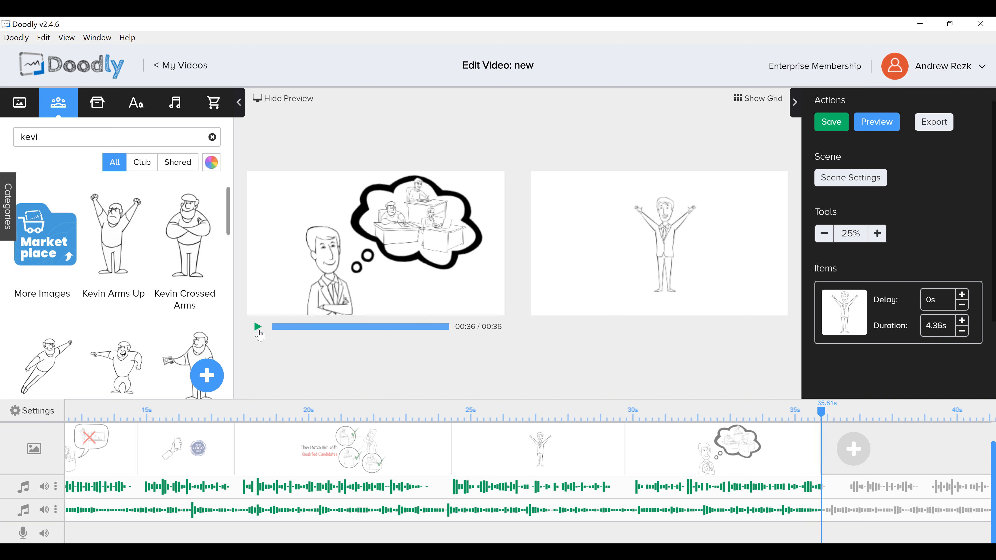
Hide the video preview beside the canvas
click(284, 98)
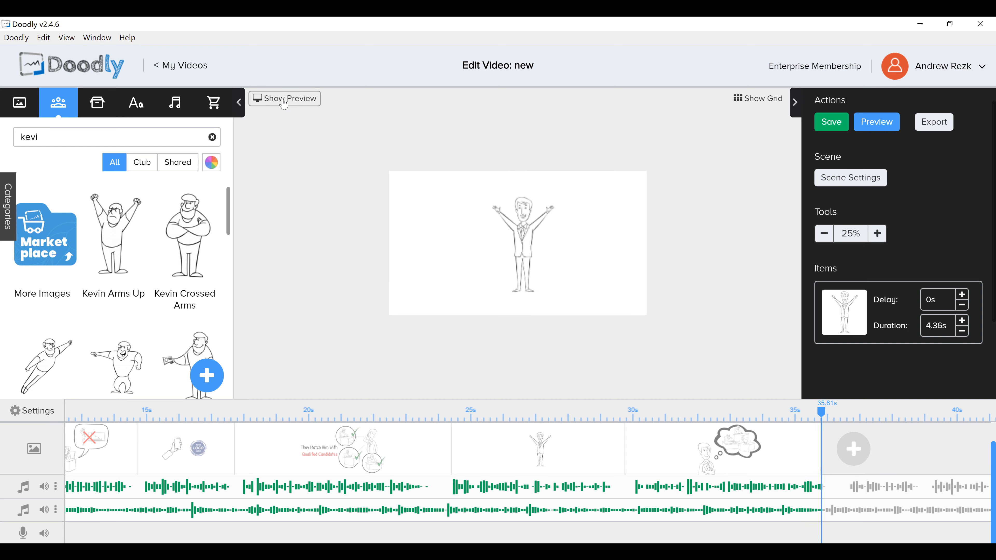
Shorten the draw duration of the thought bubble in the last scene to 1.17s
click(787, 464)
click(702, 244)
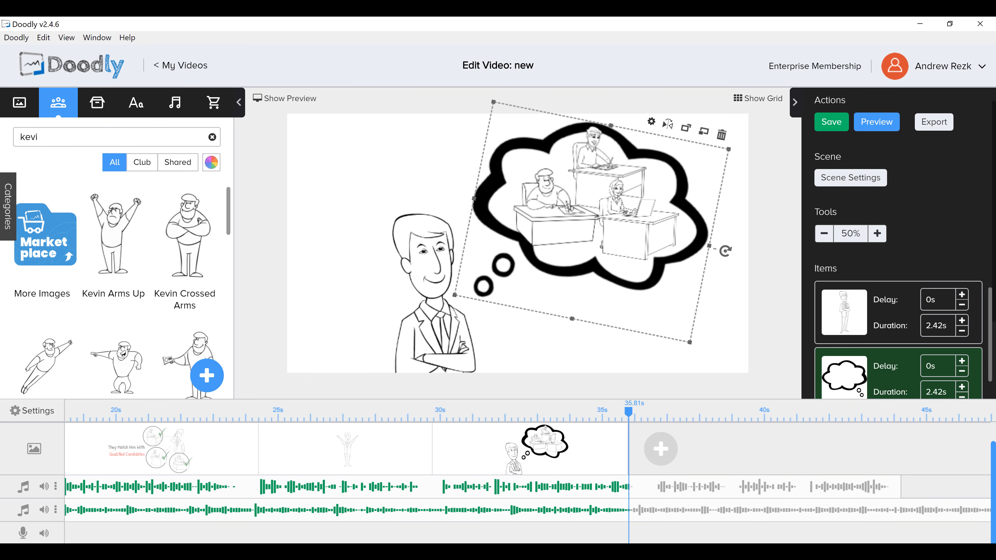
scroll(956, 315, down, 2)
click(961, 333)
click(961, 333)
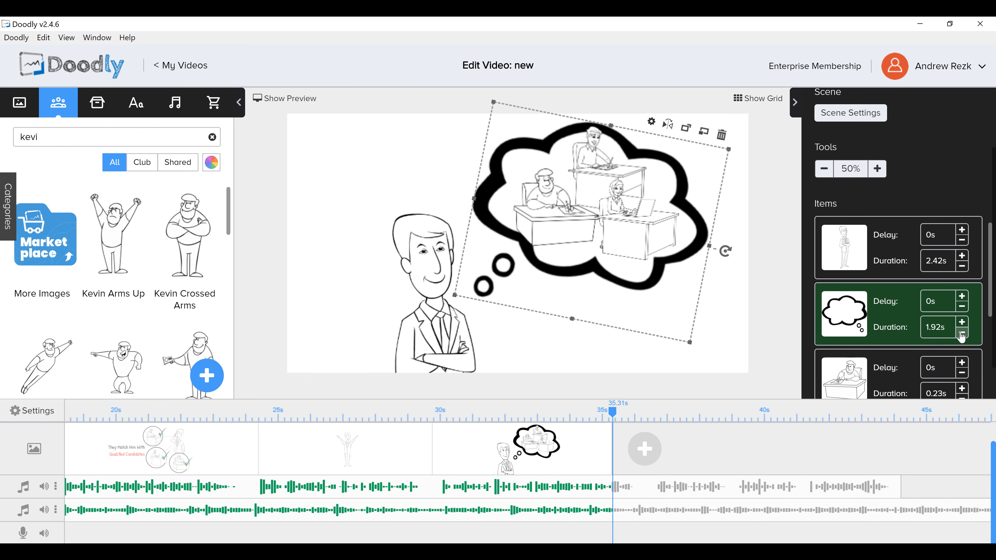
click(961, 333)
click(961, 333)
click(962, 333)
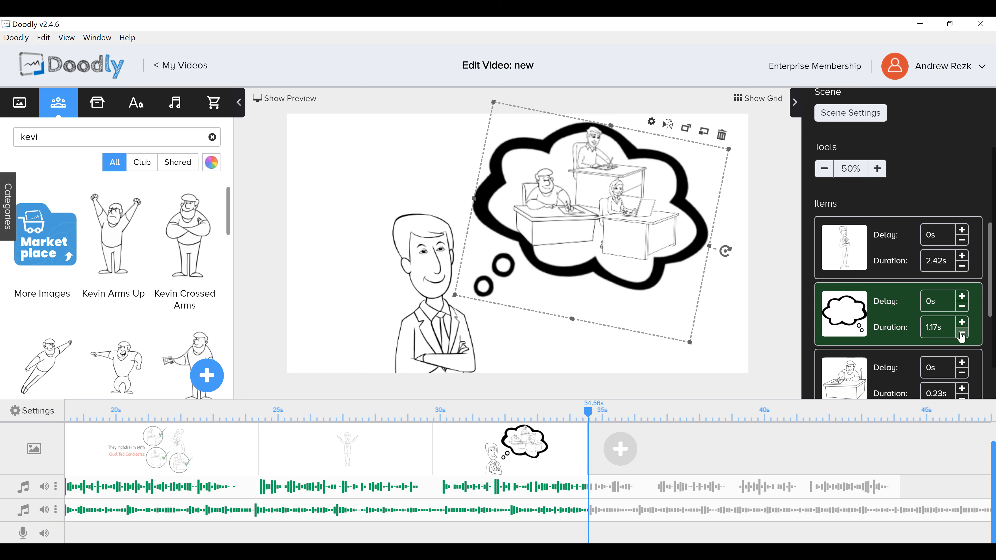
Stretch the thought-bubble scene on the timeline so it ends at about 36 s, just past its voiceover segment
scroll(961, 337, down, 2)
scroll(955, 271, down, 2)
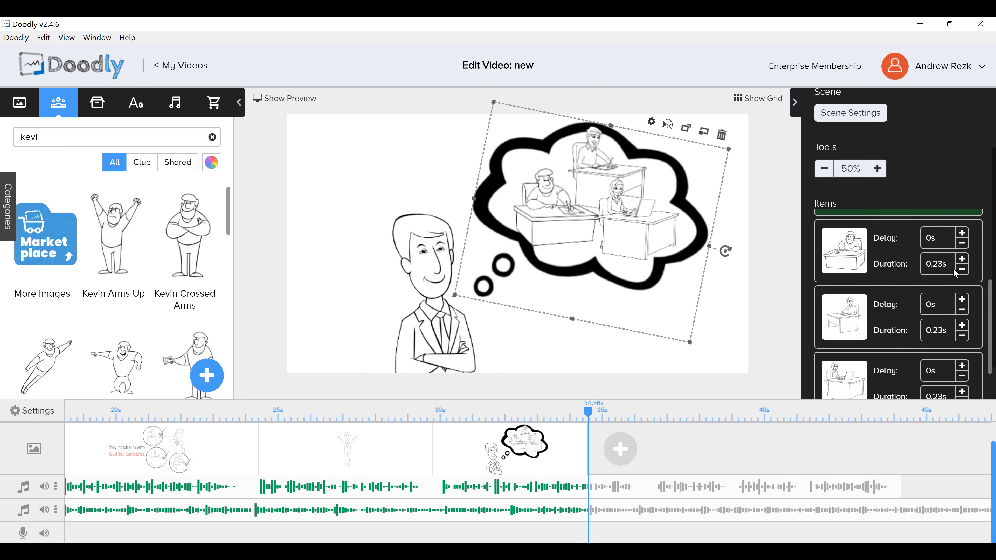
scroll(955, 271, down, 2)
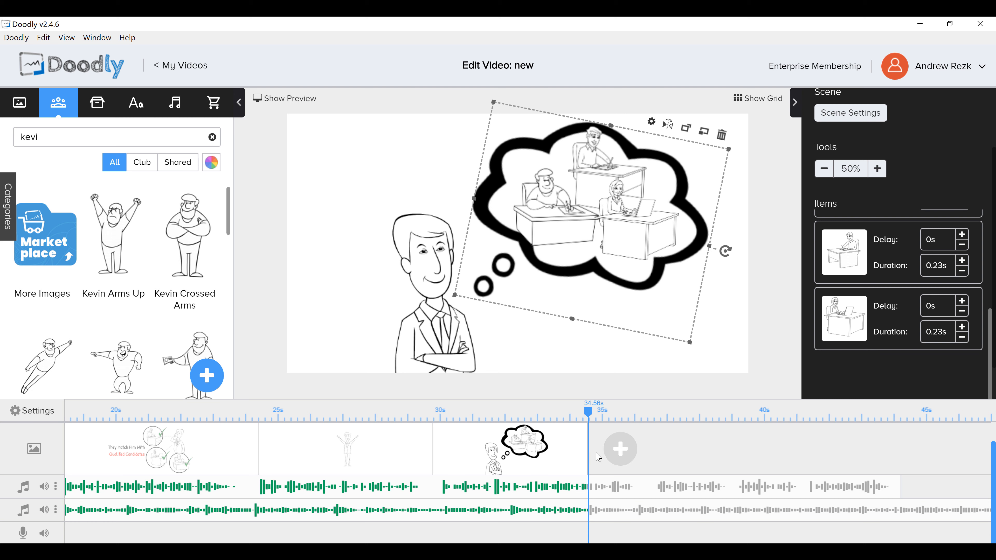
drag(586, 453, 634, 466)
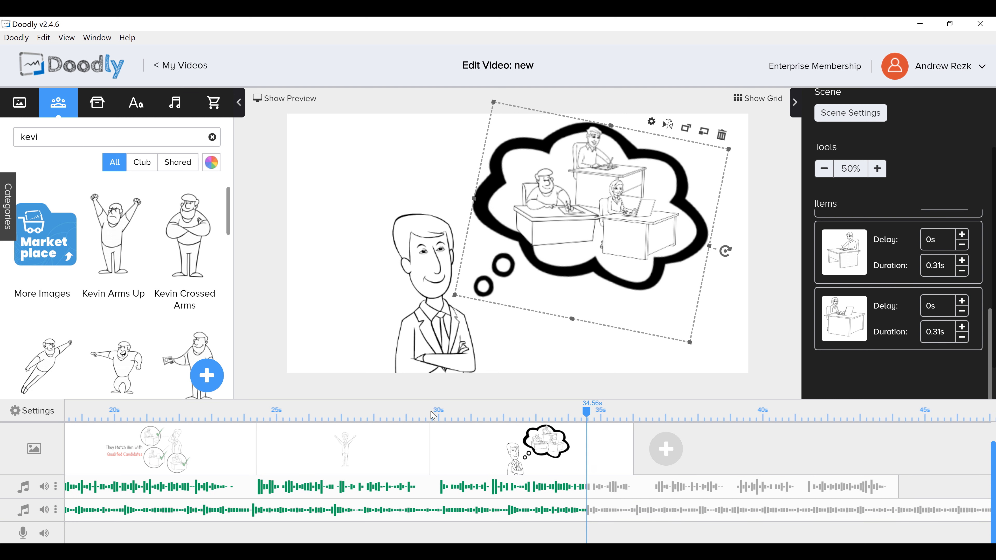
Preview the video from about 29.5 s through the end of the thought-bubble scene
click(422, 418)
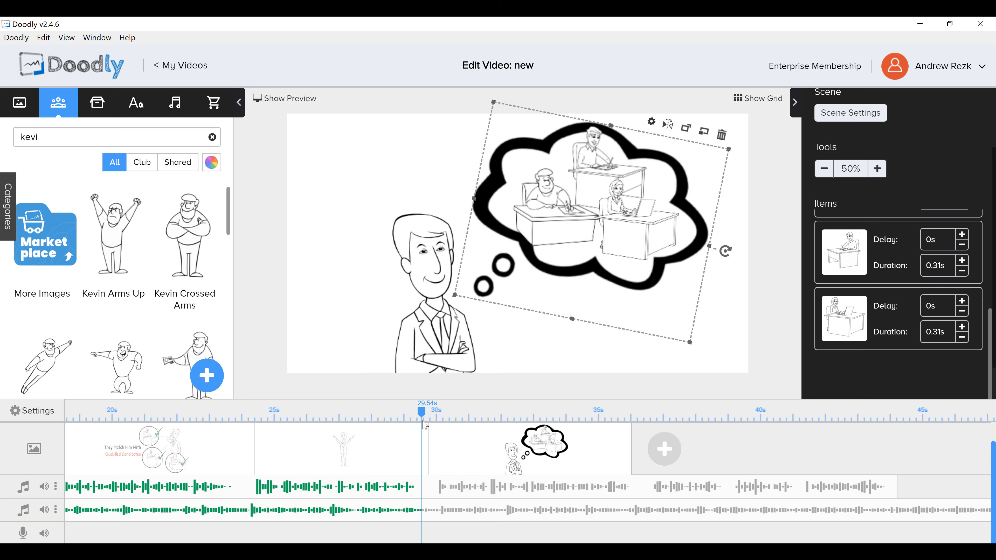
click(287, 98)
click(258, 328)
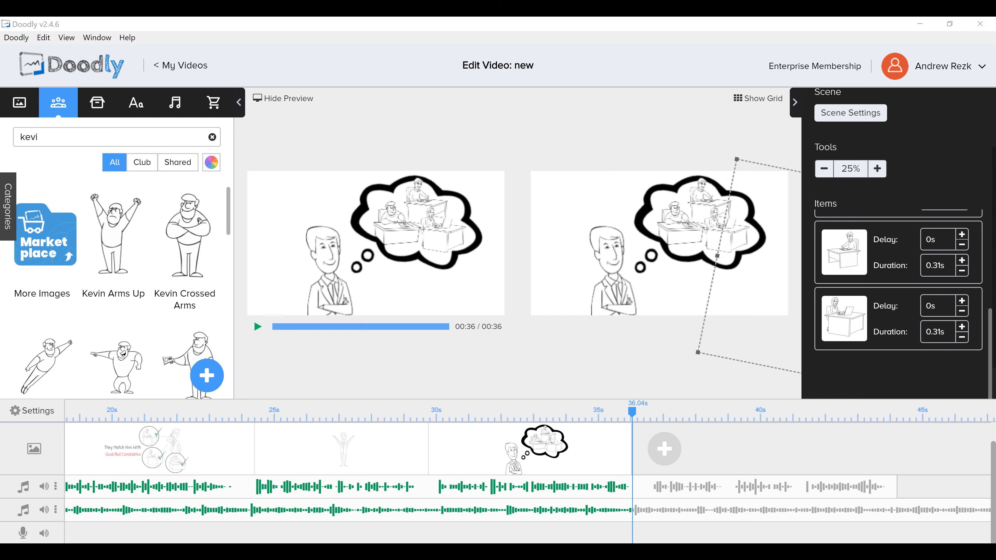
Add a new blank scene after the thought-bubble scene and hide the video preview
click(657, 456)
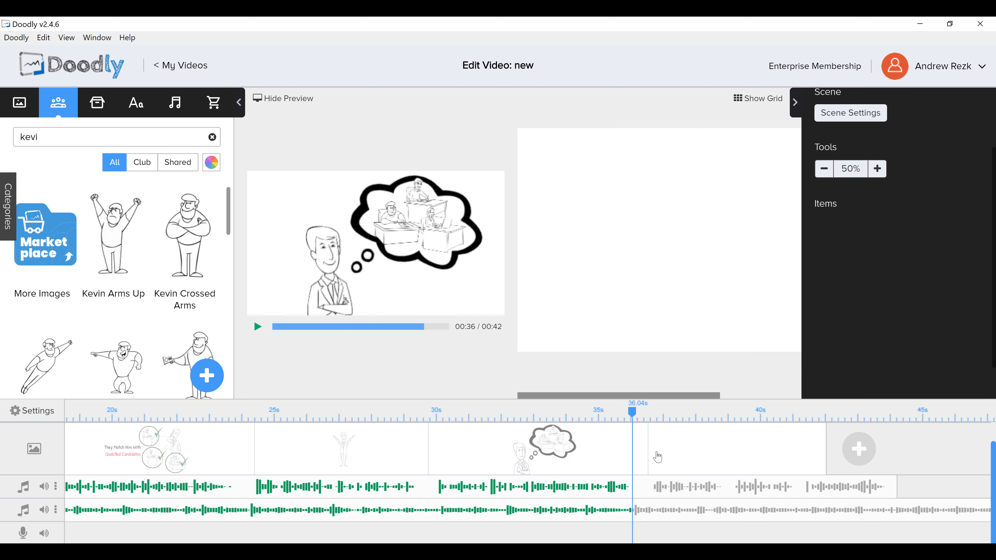
click(300, 103)
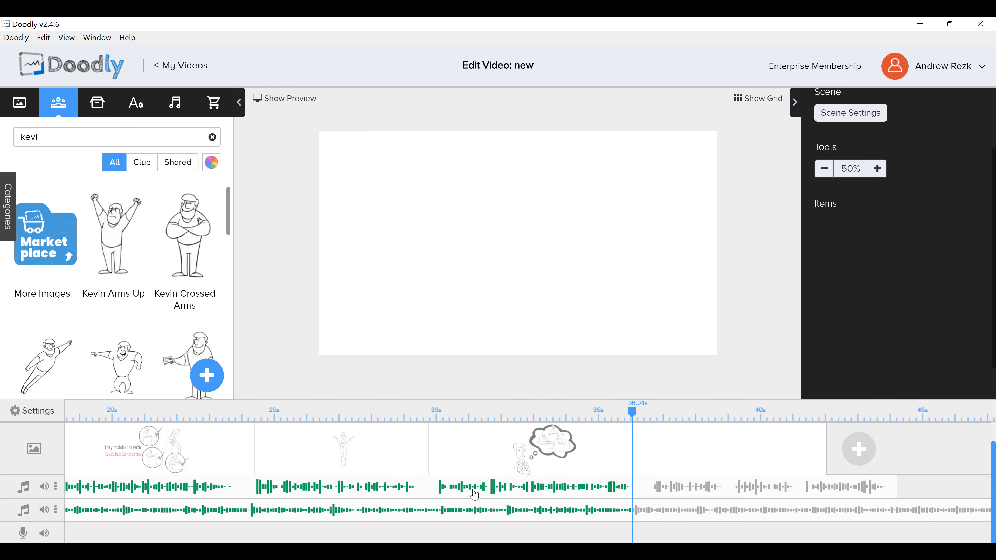
Switch to the sample video and check its text scene at about 0:38, then return to Doodly
key(alt+Tab)
click(647, 442)
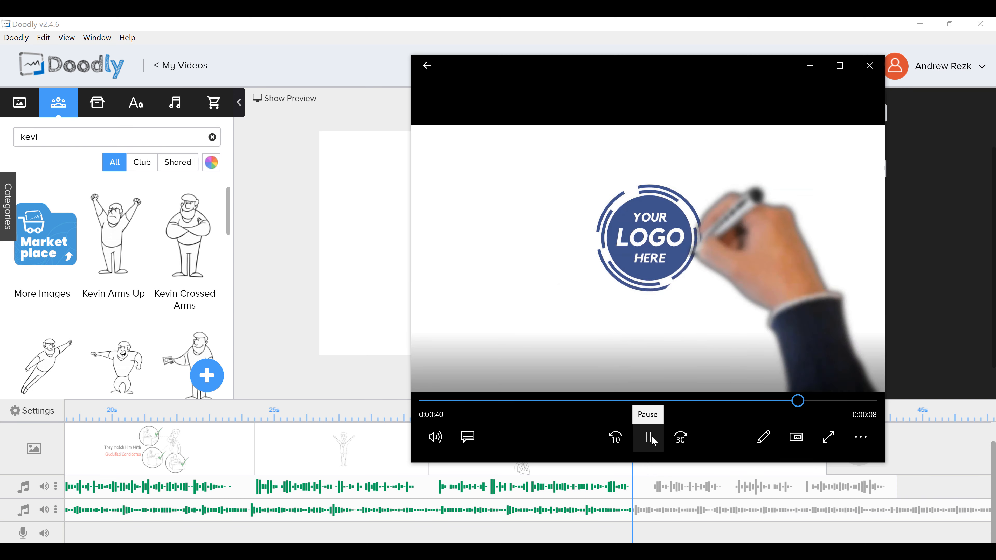
click(652, 440)
click(786, 401)
drag(785, 404, 781, 405)
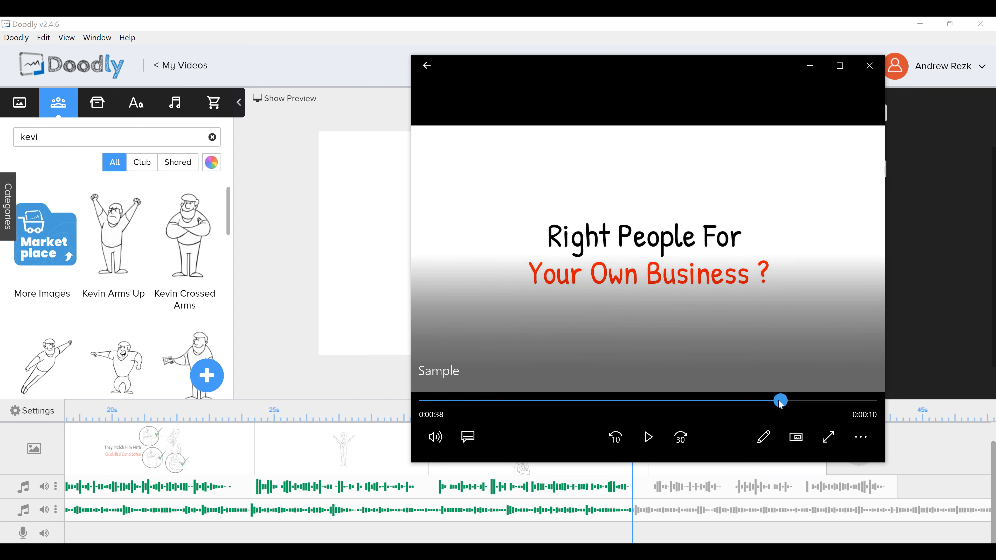
click(302, 367)
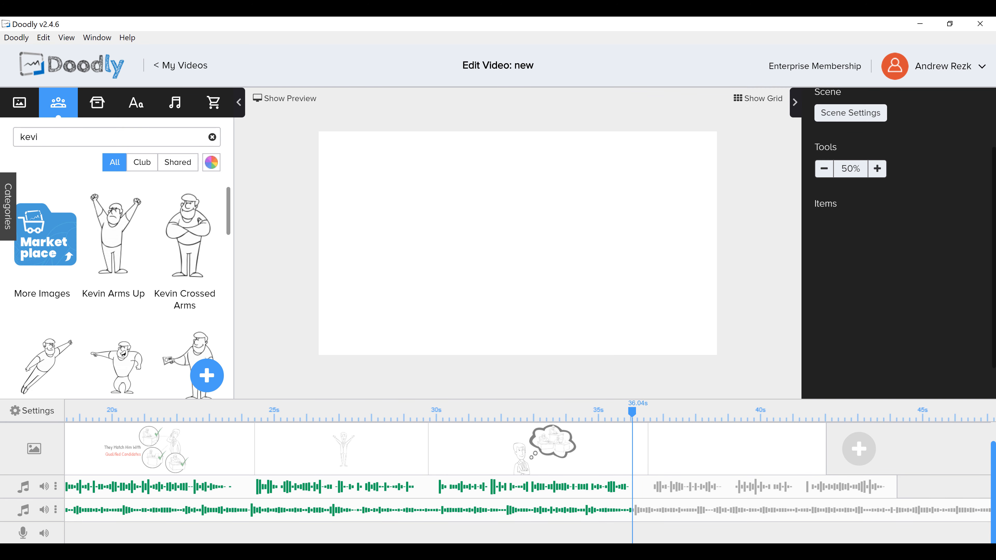
Copy the "They Match Him With" text from the "Qualified Candidates" scene and paste it near the centre of the new blank scene
scroll(151, 540, left, 10)
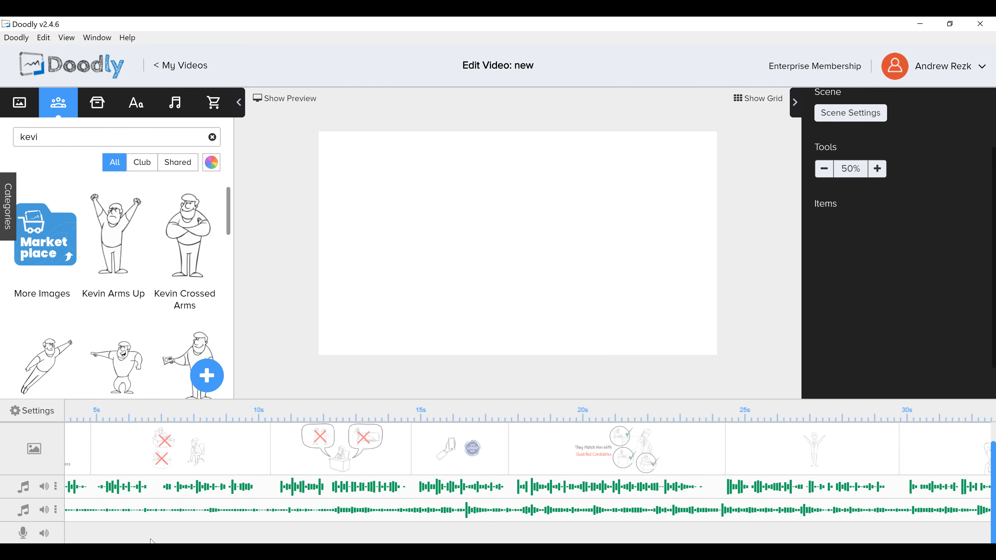
click(565, 461)
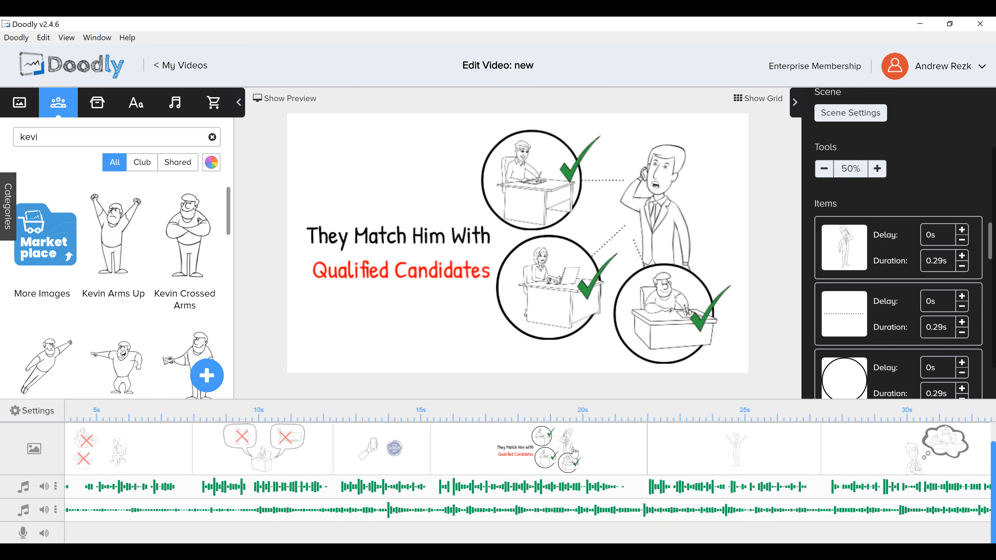
click(427, 236)
key(ctrl+c)
click(427, 236)
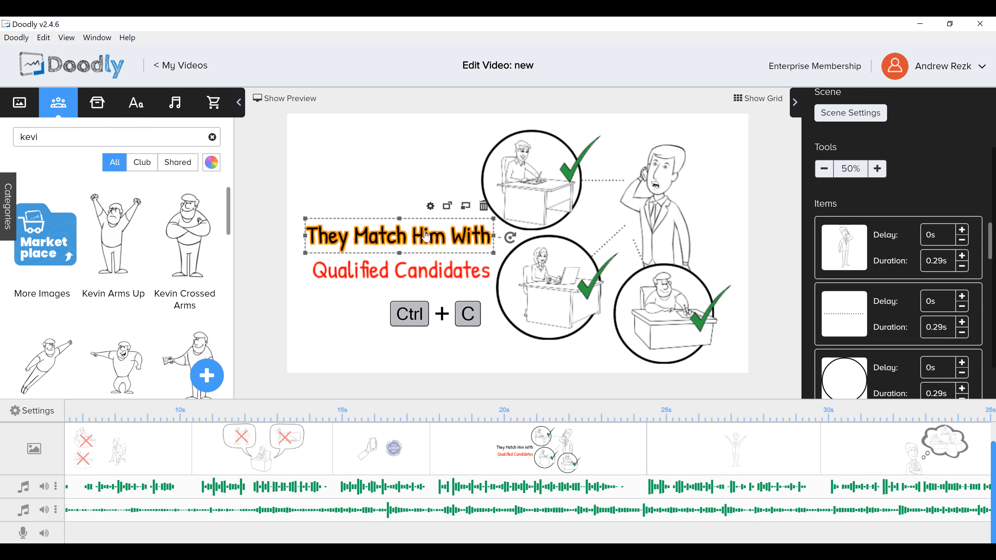
scroll(307, 528, right, 15)
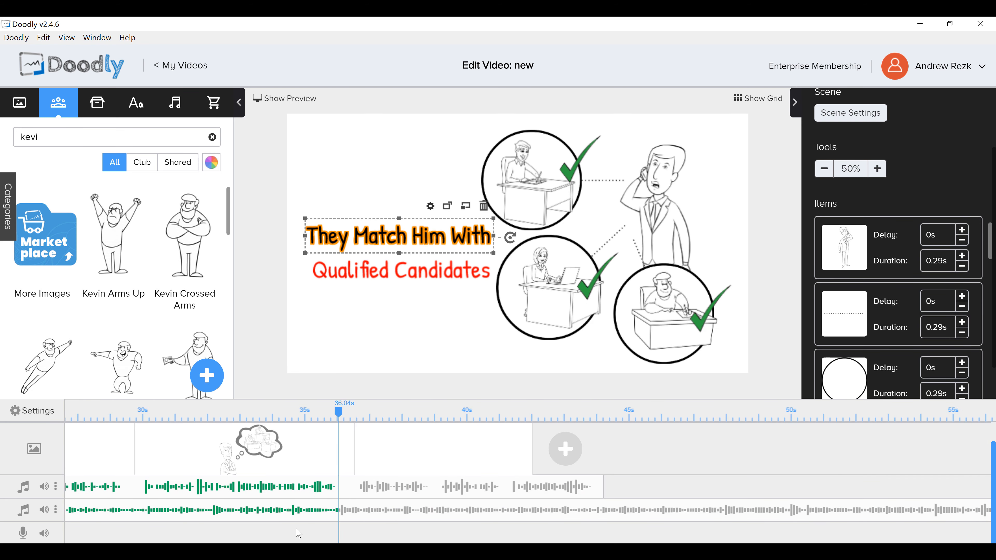
scroll(306, 509, left, 9)
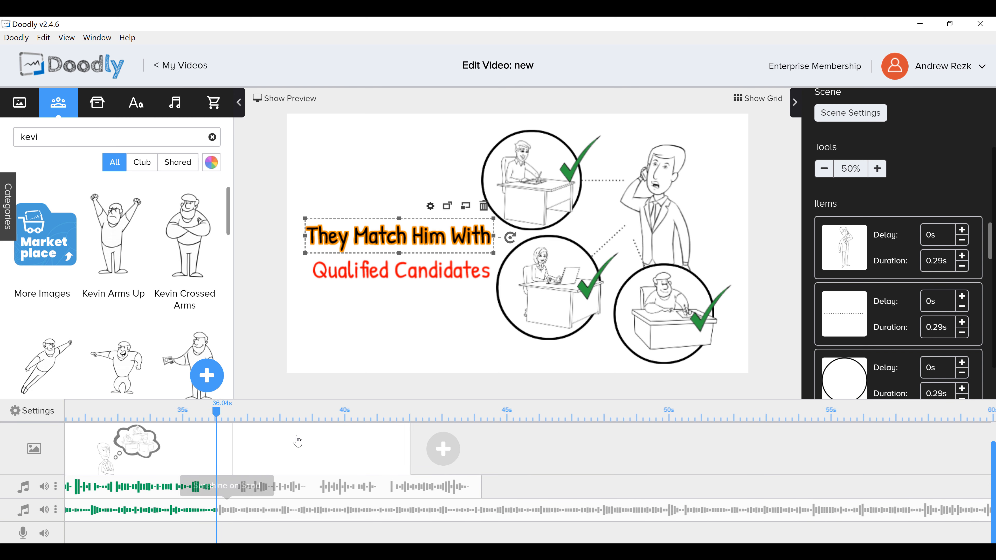
click(302, 442)
scroll(302, 442, left, 2)
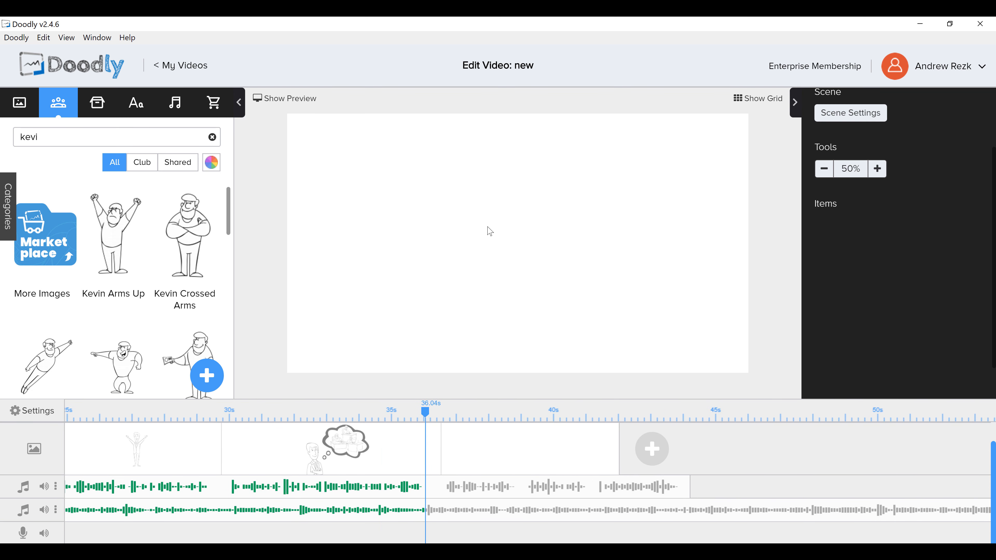
key(ctrl+v)
drag(468, 235, 565, 231)
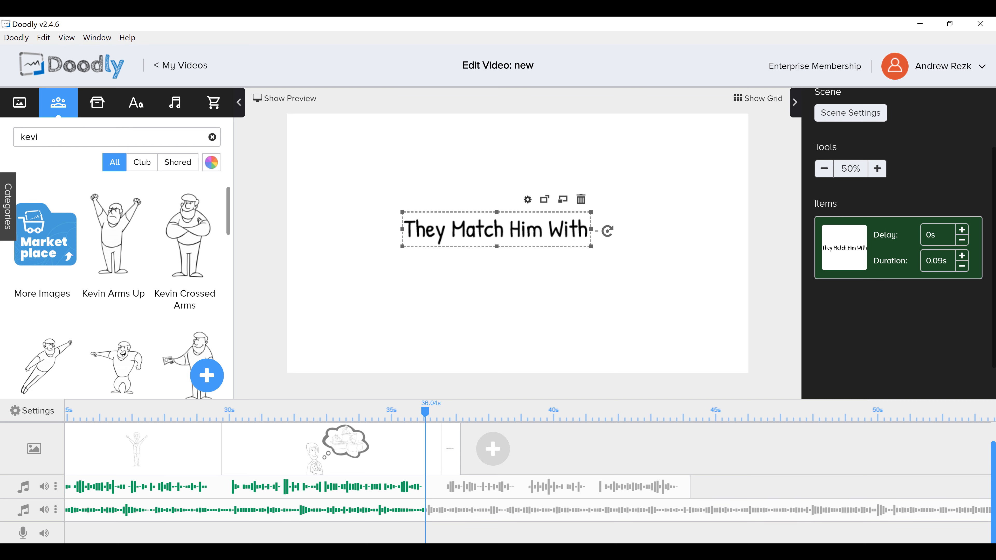
Change the pasted text to "Right People For"
key(alt+Tab)
key(alt+Tab)
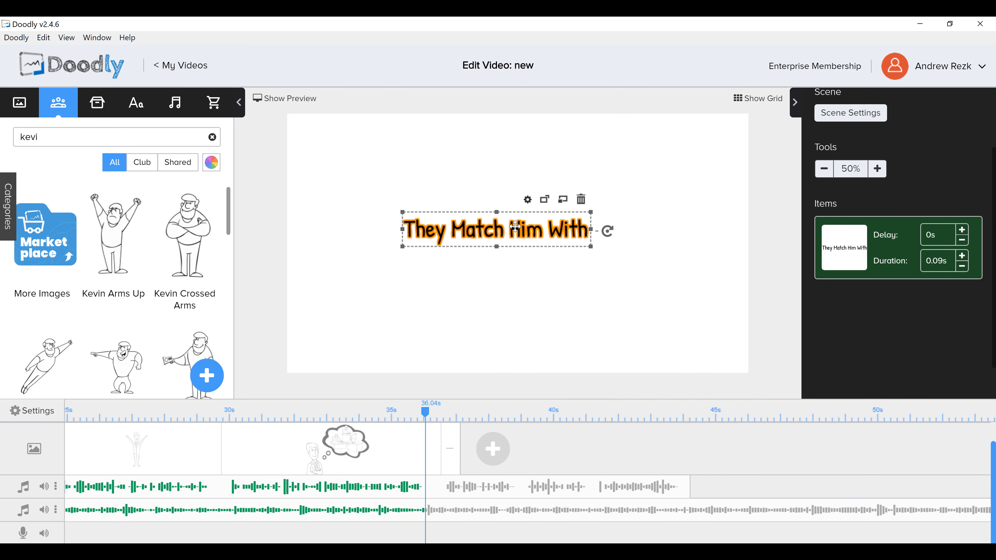
double_click(515, 227)
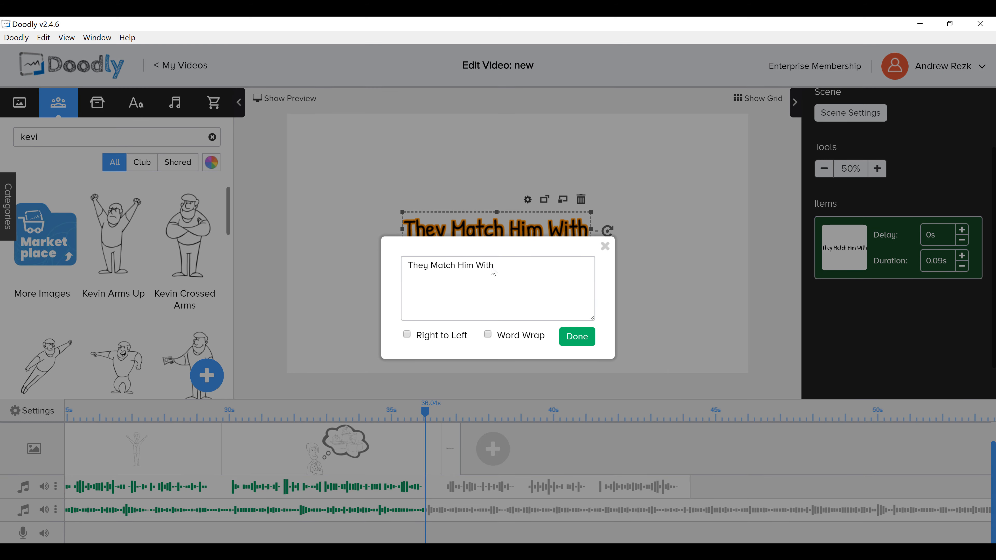
drag(494, 271, 420, 275)
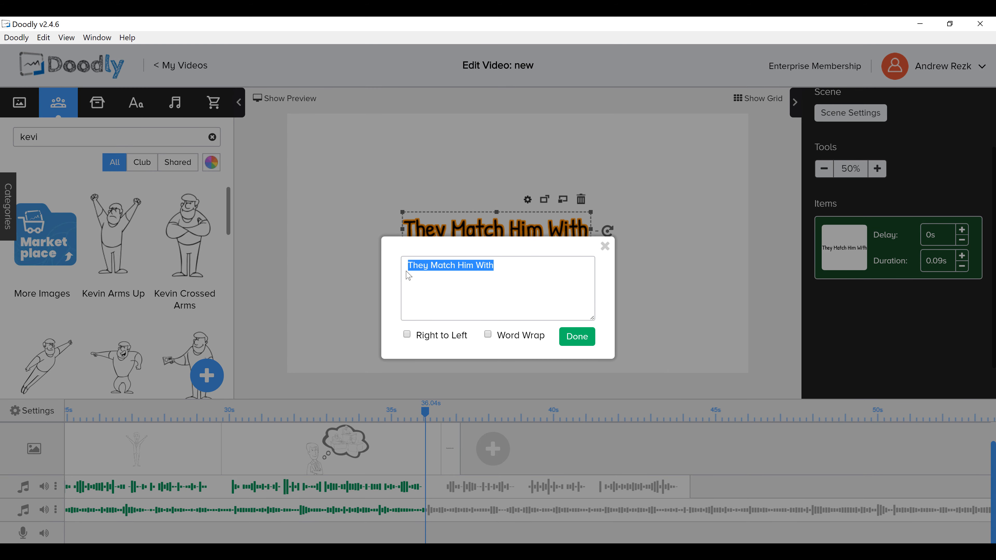
text(Right People For)
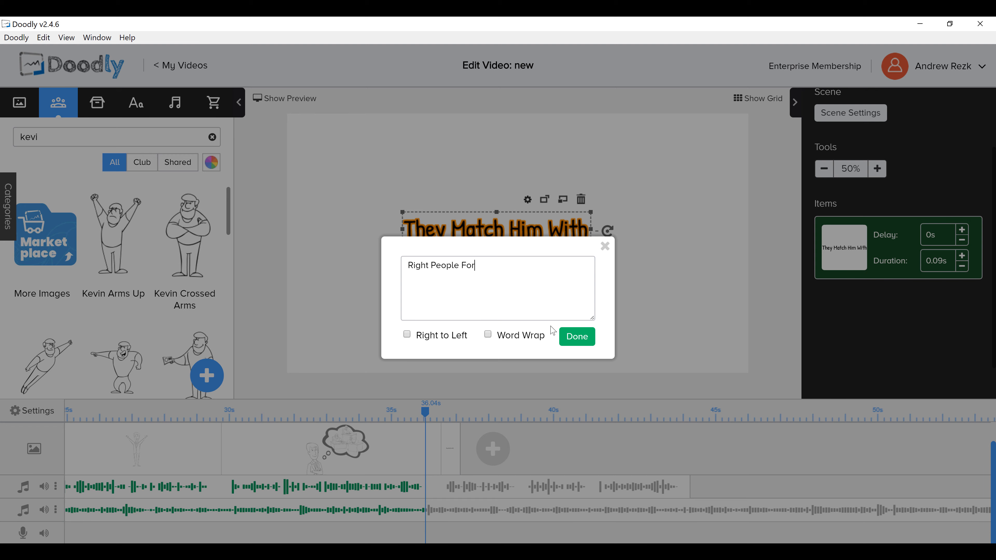
click(571, 343)
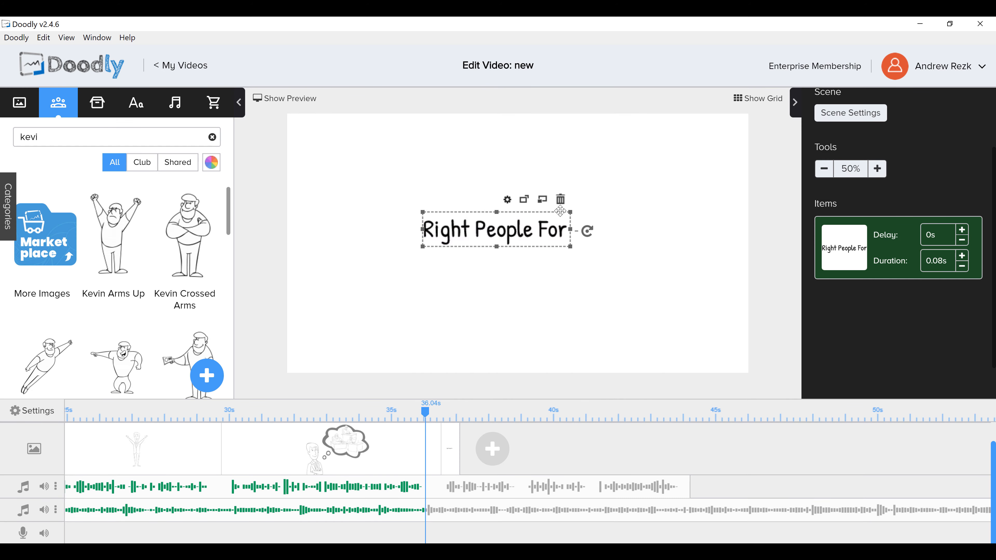
Paste another text copy below "Right People For" and change its wording to "Your Own Business"
key(ctrl+v)
drag(523, 233, 521, 276)
double_click(522, 275)
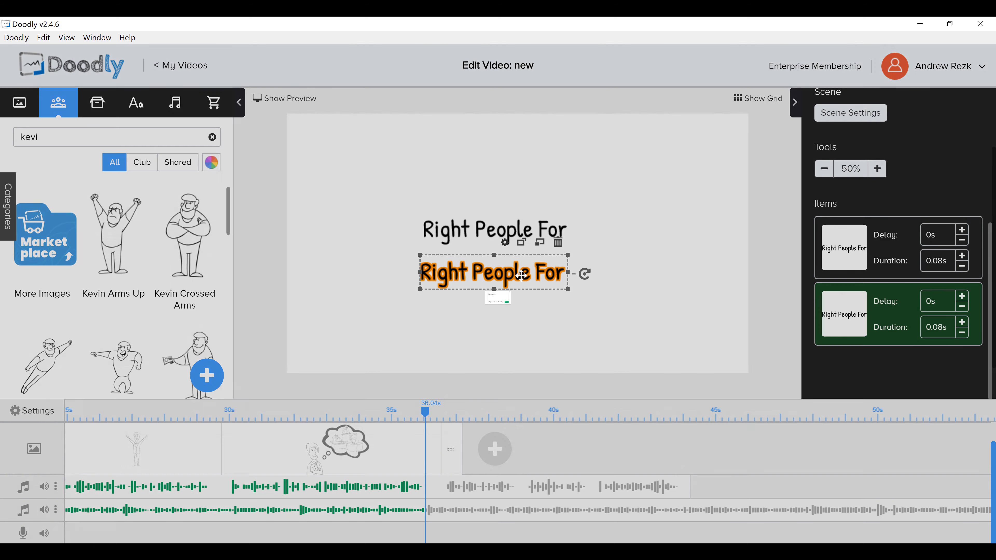
drag(431, 268, 407, 269)
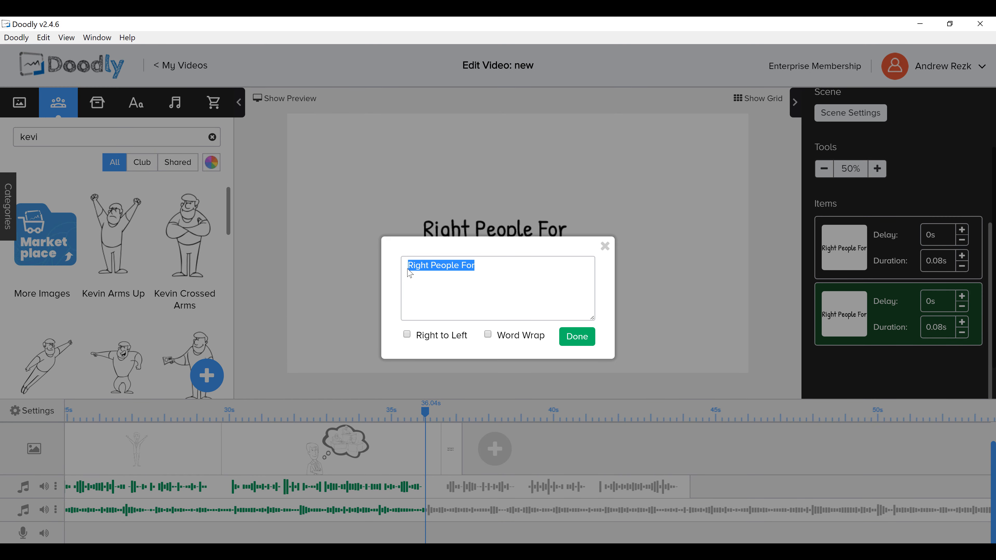
text(Your Own Business)
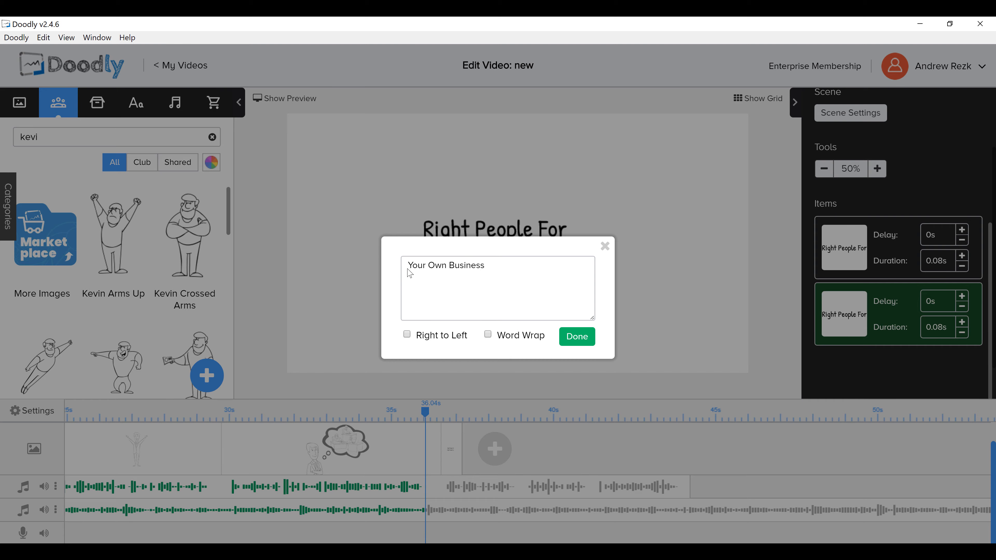
click(584, 337)
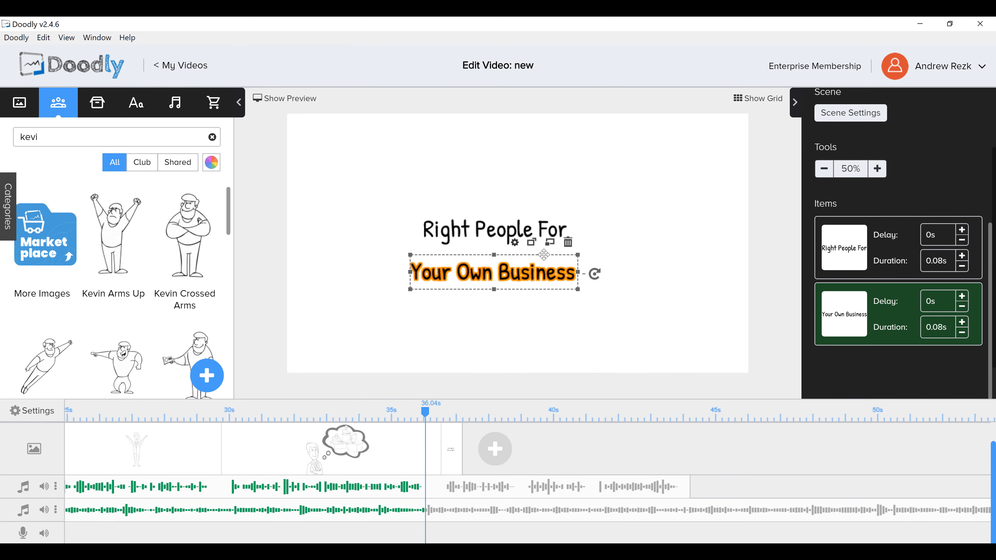
Set the colour of the "Your Own Business" text to red (F90505)
click(519, 247)
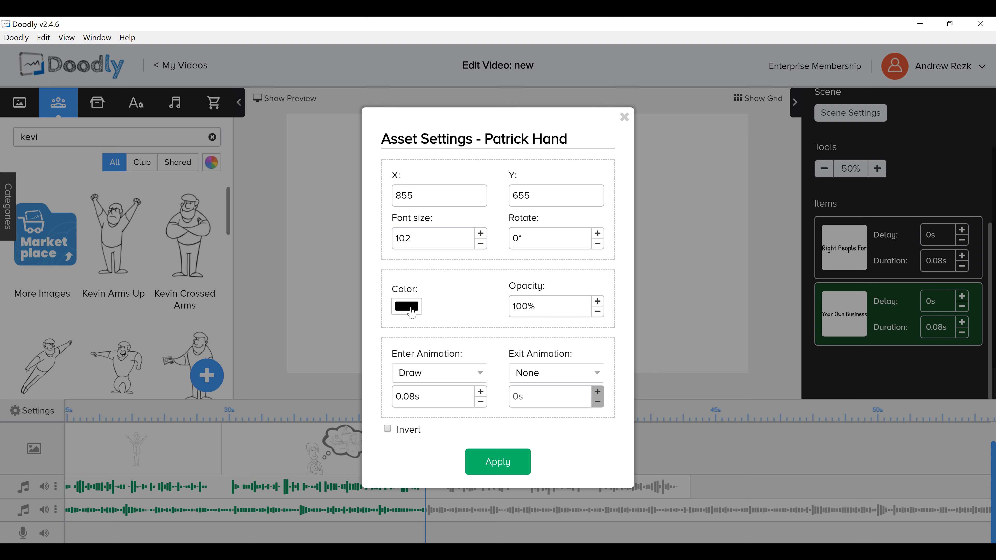
click(407, 307)
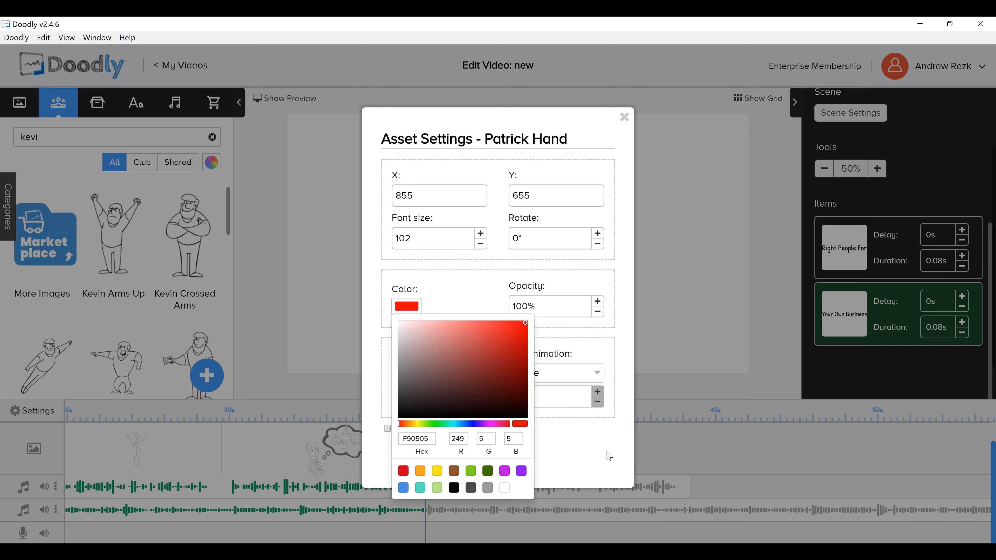
click(661, 456)
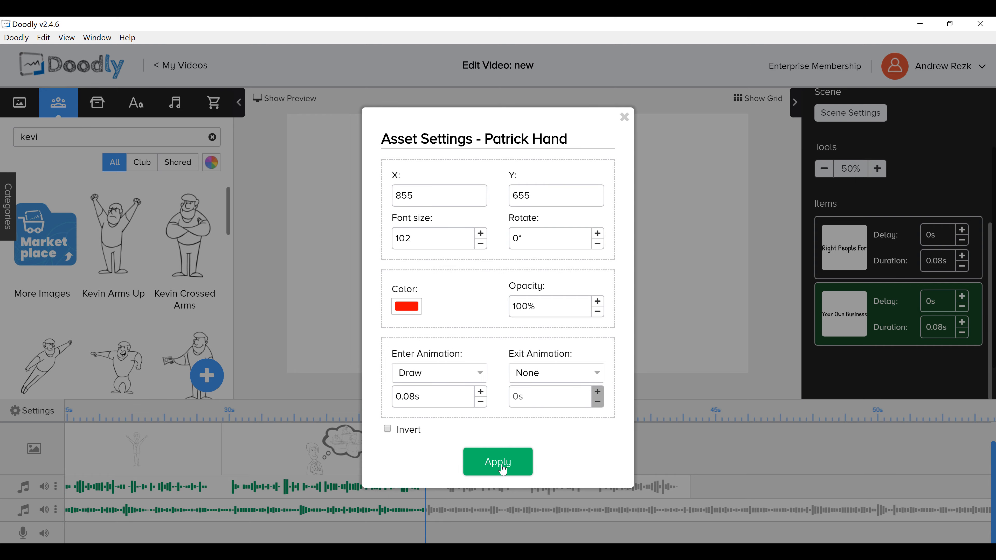
click(502, 463)
Extend the red line to "Your Own Business ?" and nudge both text lines into alignment at the canvas centre
double_click(546, 280)
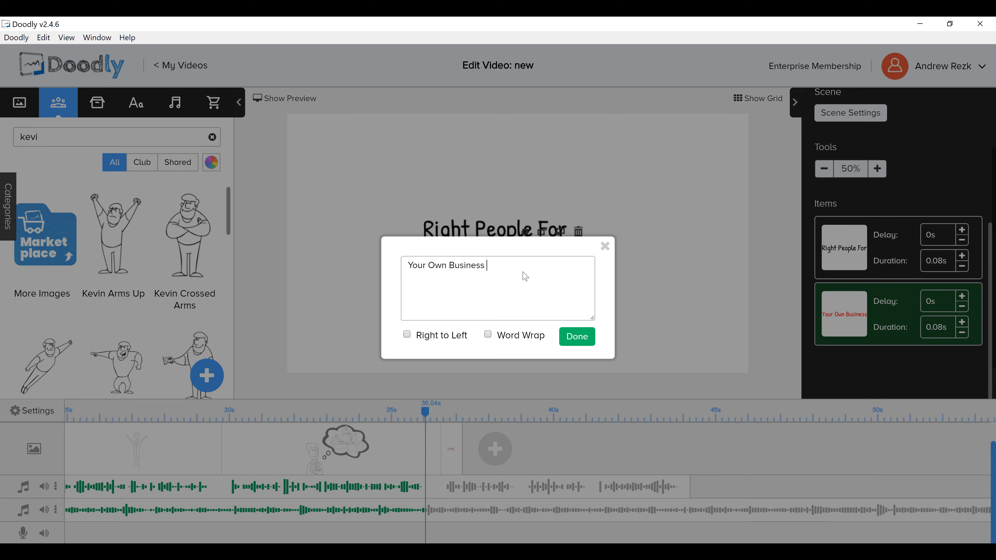
text(?)
click(579, 336)
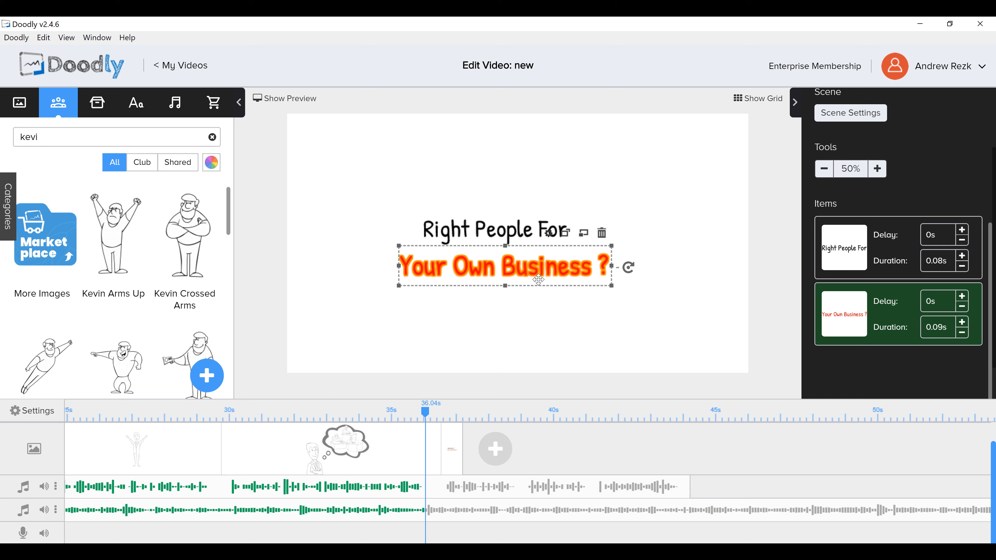
click(518, 223)
click(572, 324)
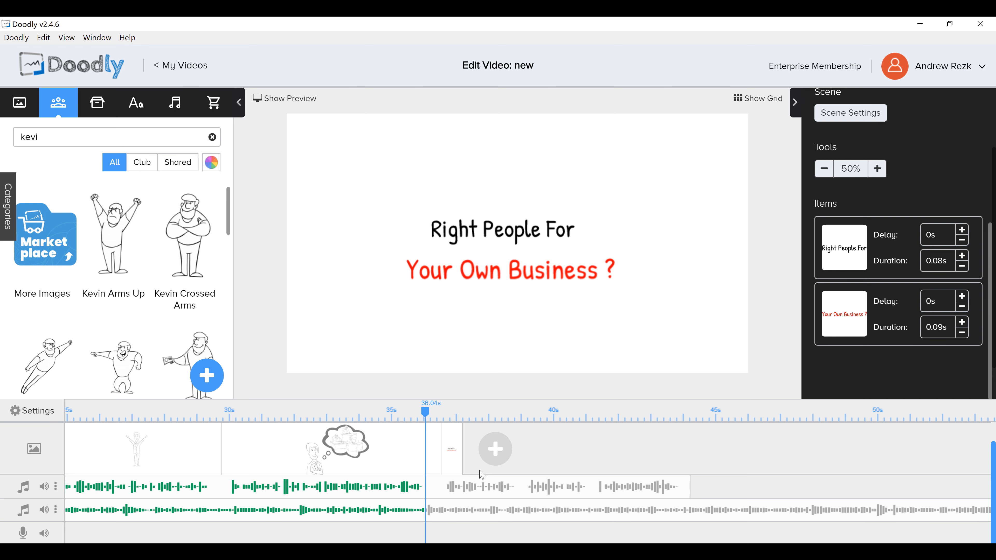
Lengthen the "Right People For Your Own Business ?" scene to about 39 s on the timeline and preview it against the voiceover
drag(467, 463, 518, 464)
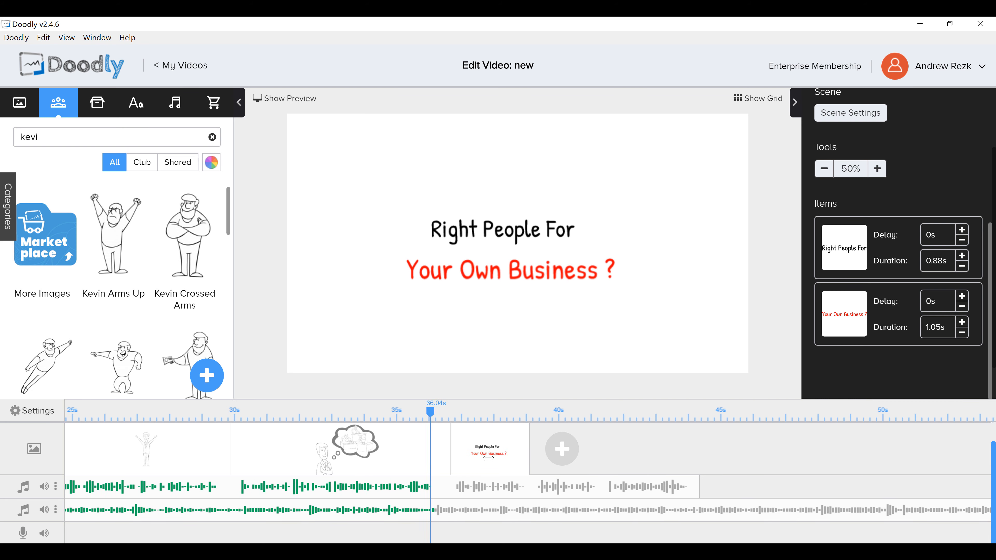
click(291, 98)
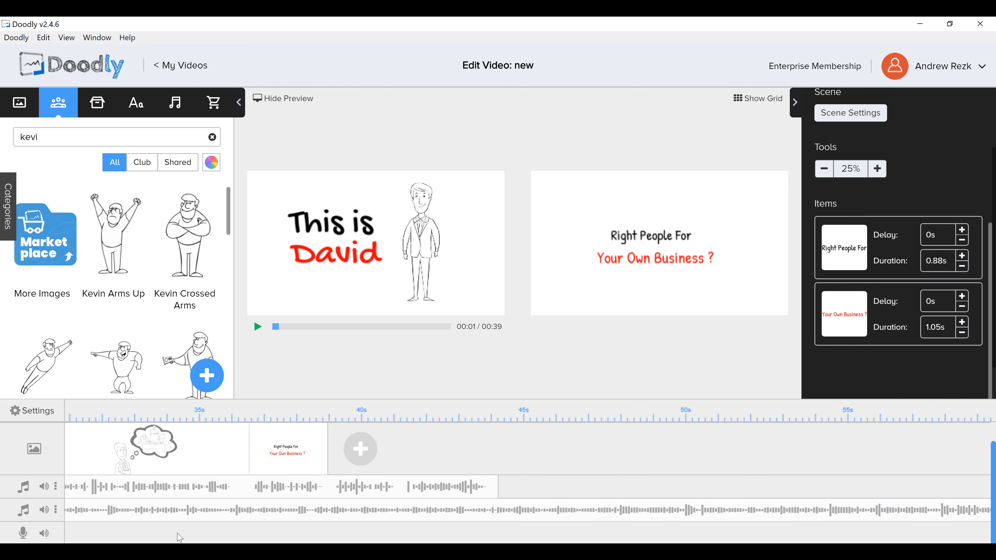
click(286, 417)
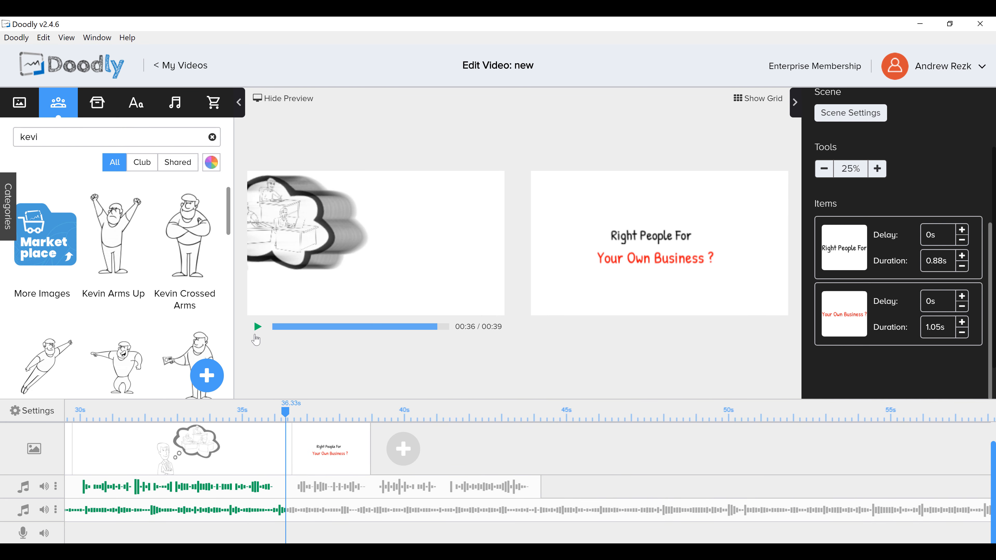
click(259, 327)
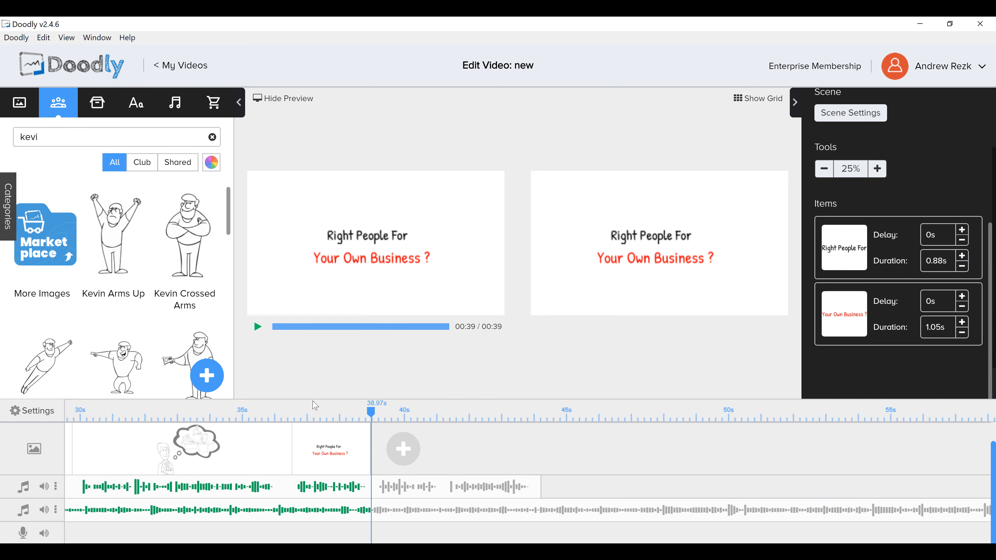
Switch to the sample video and review the logo and contact number scene around 0:41
click(495, 549)
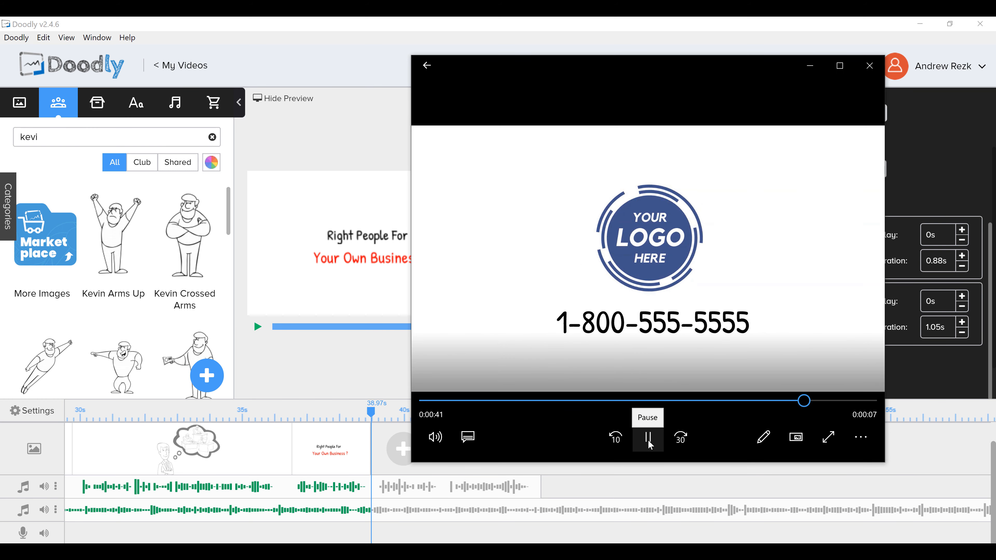
click(647, 438)
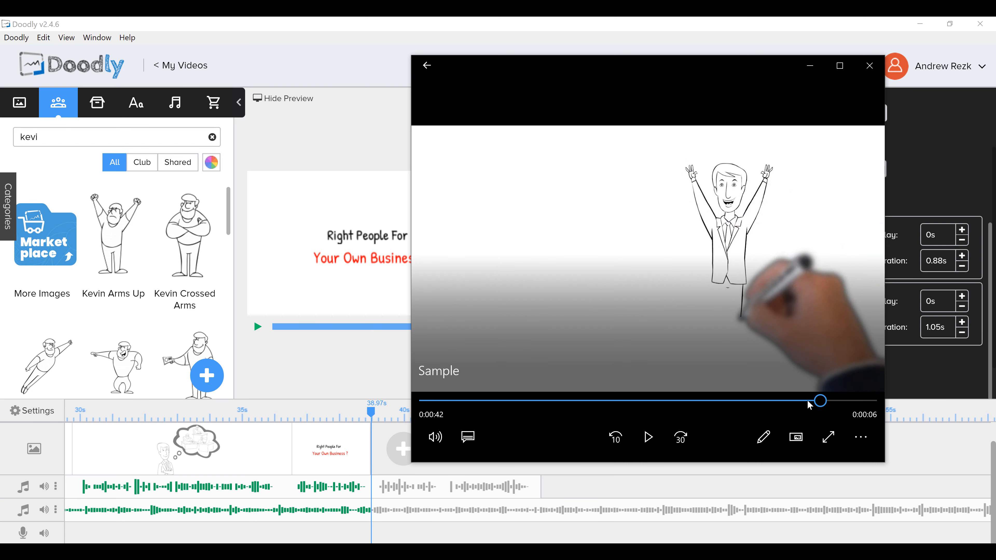
drag(814, 401, 809, 401)
Switch back to Doodly, add a blank scene after the text scene and lengthen the text scene slightly
click(323, 373)
click(402, 449)
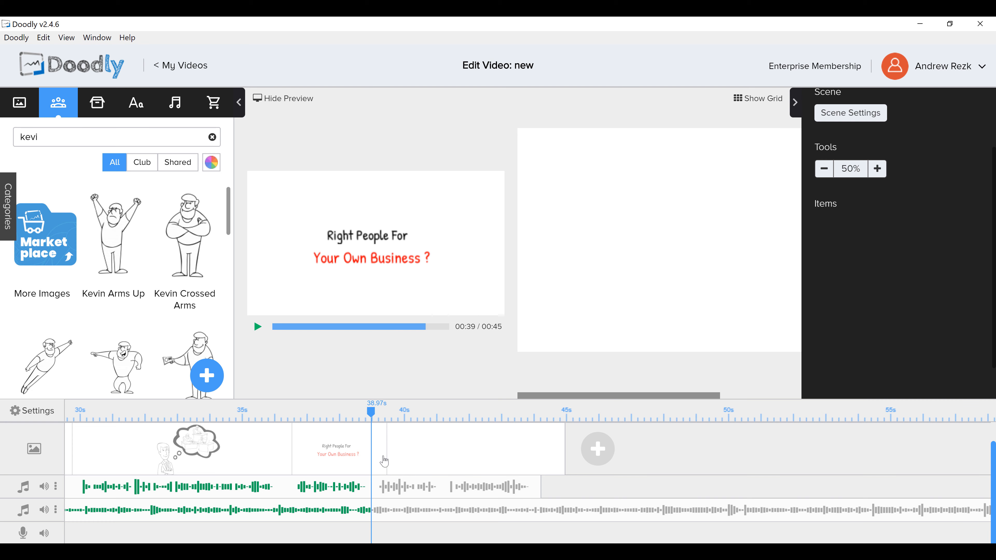
drag(384, 461, 396, 446)
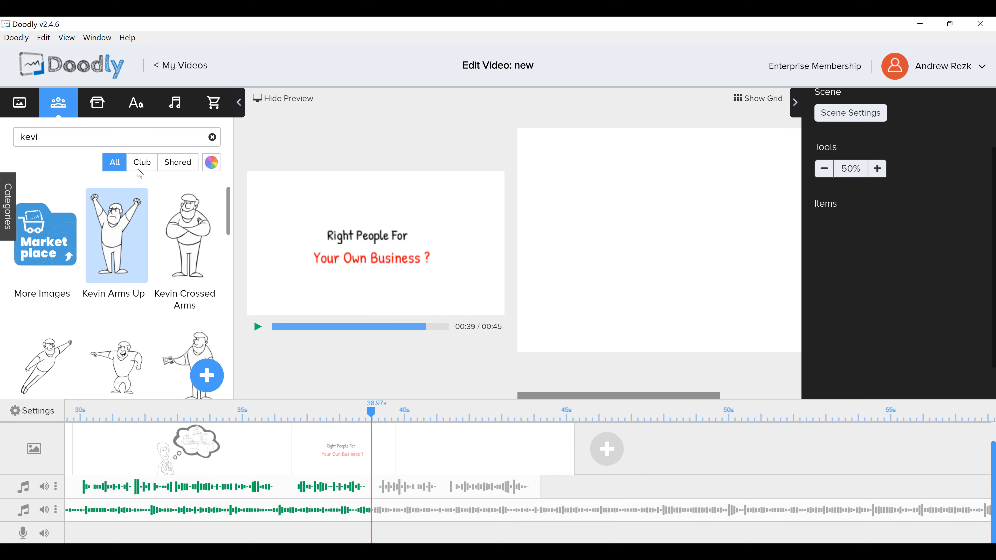
Place the "Your Logo Here" image from the props library in the new scene, resized and near the canvas centre
click(101, 114)
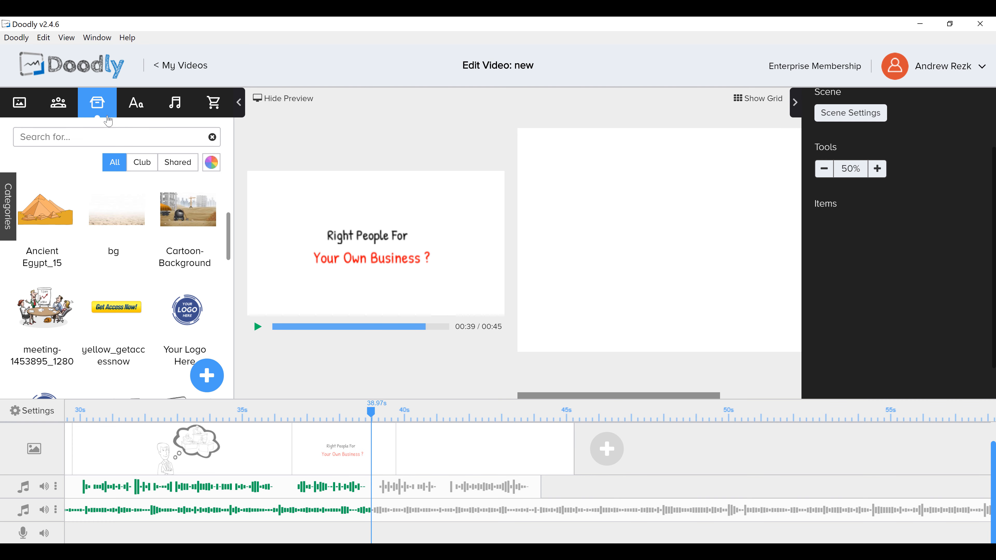
scroll(189, 261, down, 2)
drag(189, 261, 528, 239)
drag(601, 291, 626, 316)
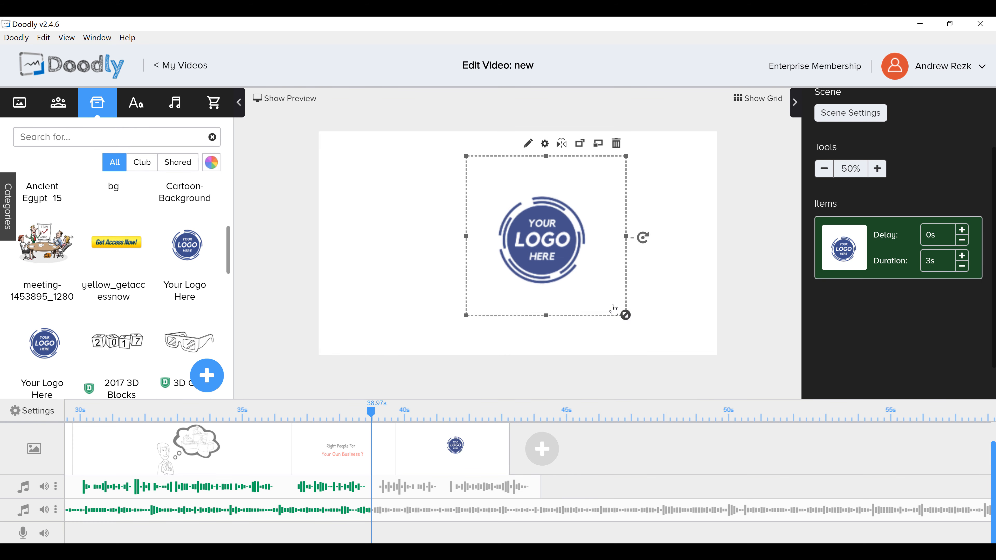
drag(549, 247, 520, 241)
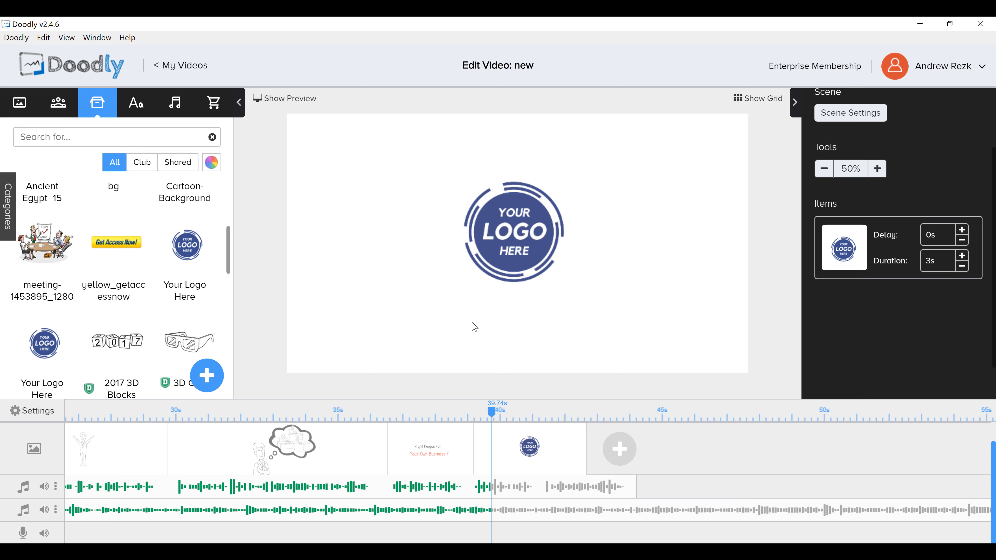
Paste the copied "Right People For" text below the logo and replace its wording with the company's phone number
key(ctrl+v)
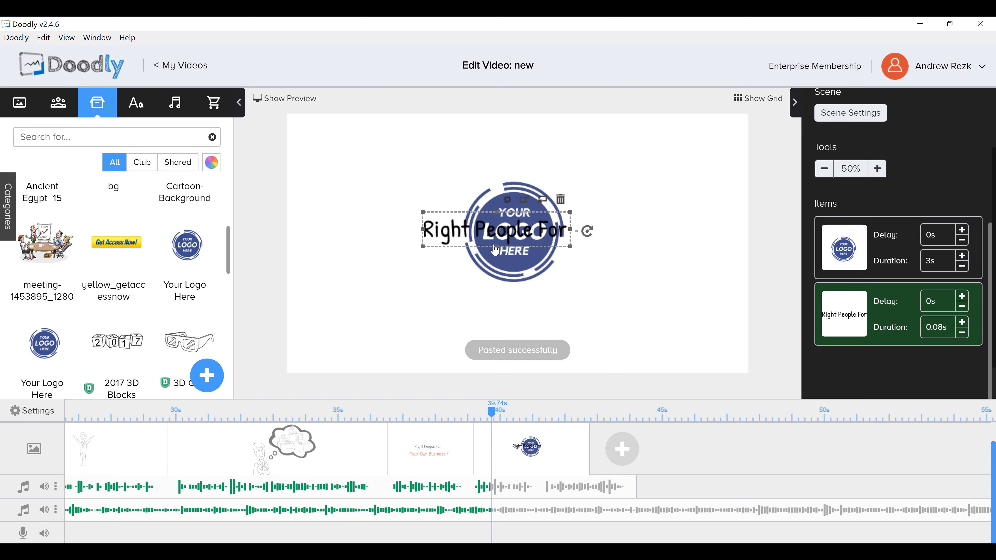
drag(506, 232, 506, 318)
double_click(506, 319)
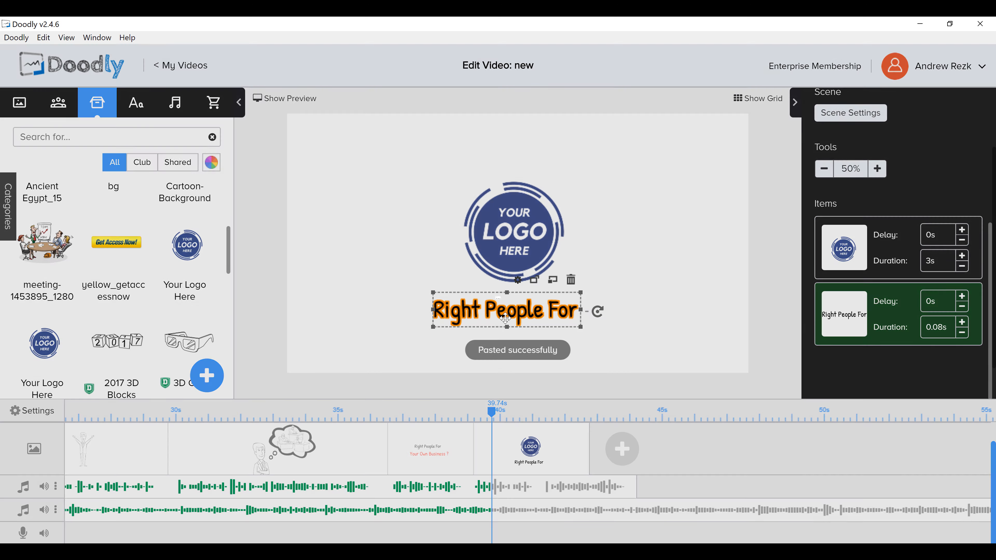
drag(510, 281, 409, 270)
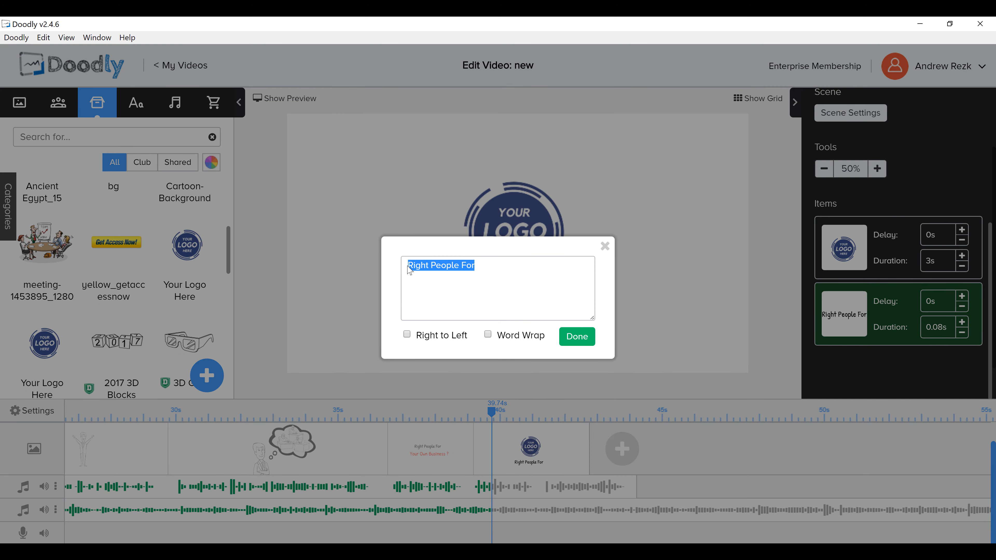
text(1-800-555-5555)
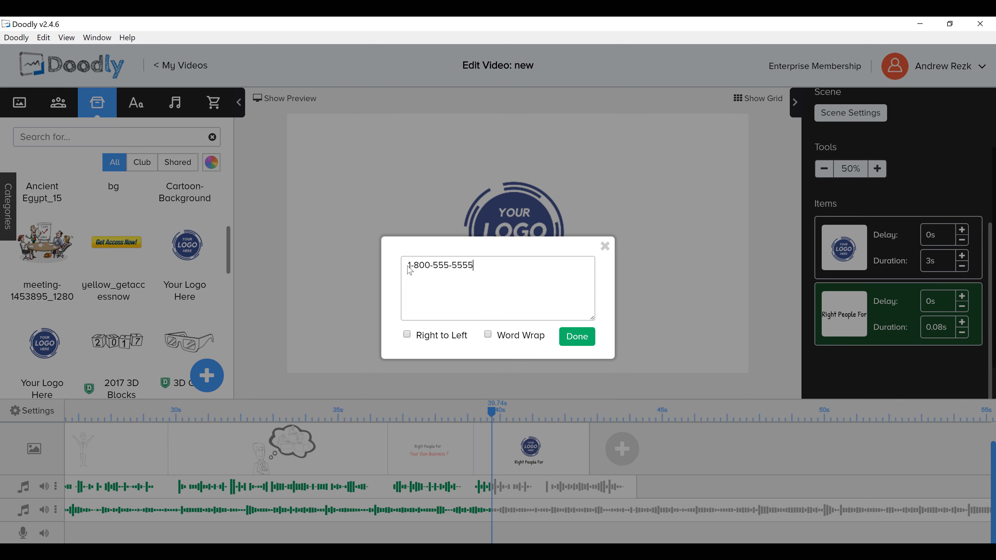
click(576, 336)
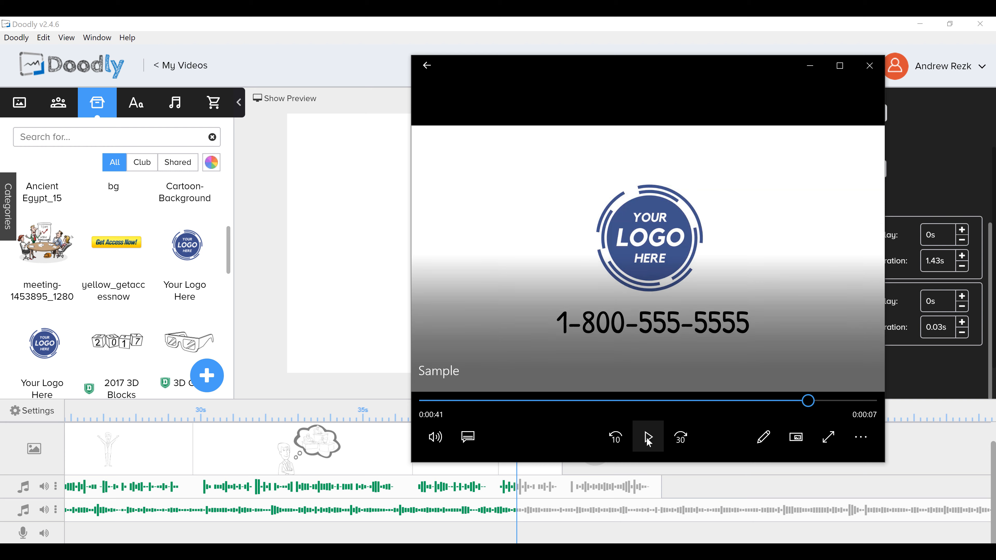
Review the sample video's closing scene with the cheering man and growth graph around 0:44, and return to Doodly
click(648, 440)
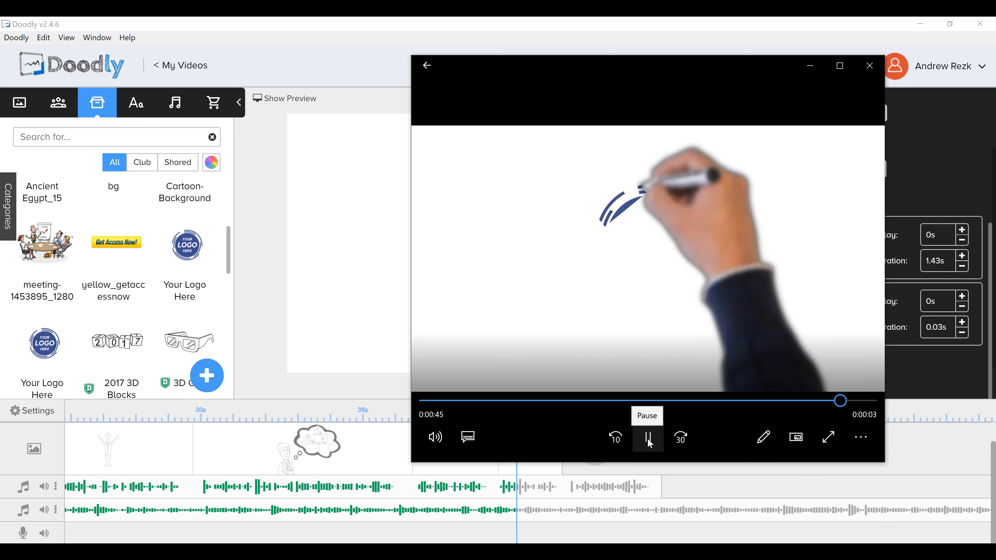
click(648, 438)
click(836, 400)
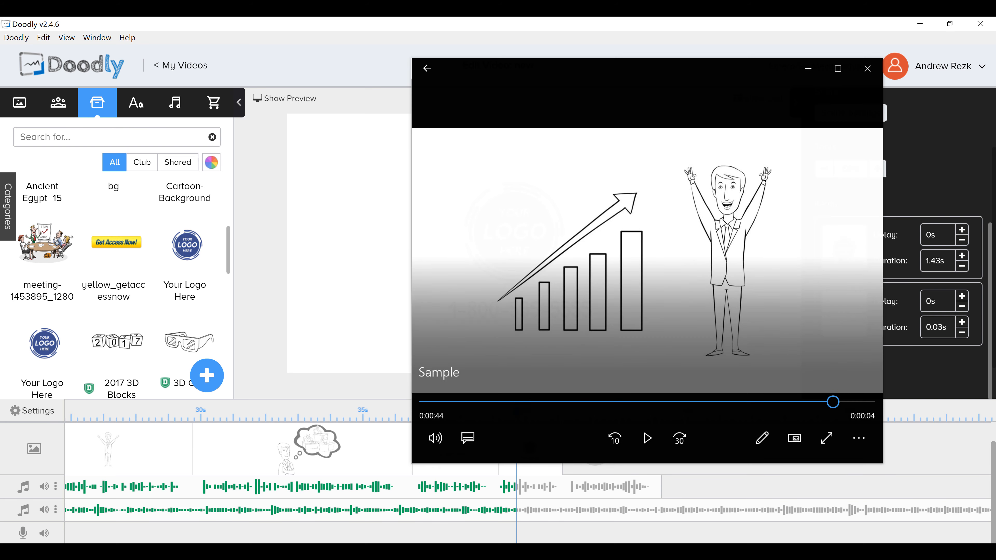
key(alt+Tab)
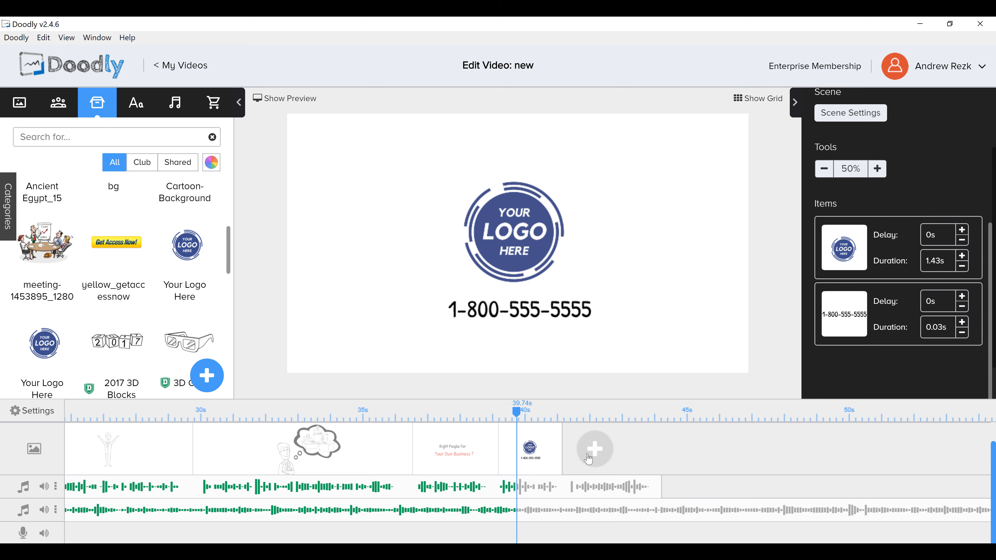
Add a blank scene after the logo scene and set the playhead at 41.39s
click(588, 457)
drag(577, 454, 564, 463)
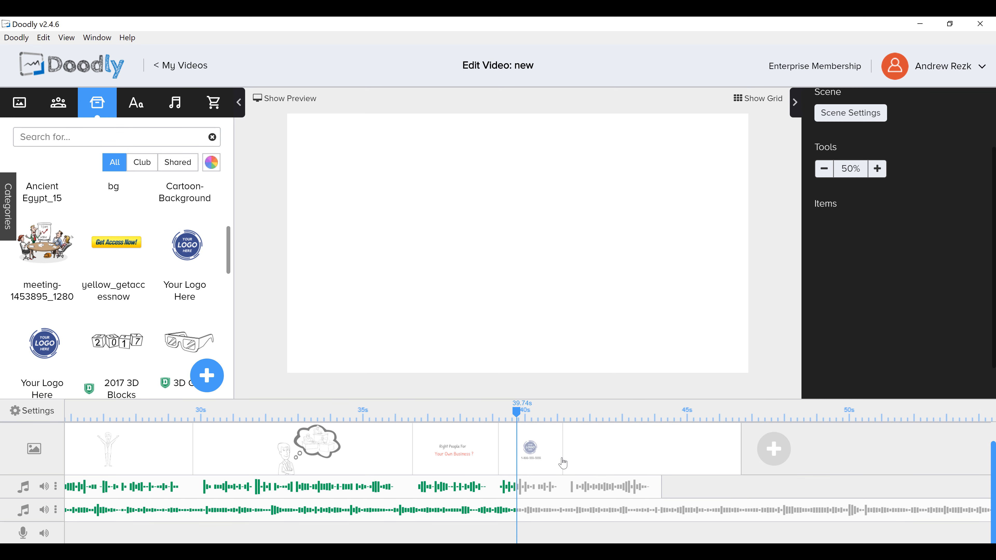
click(550, 445)
click(578, 418)
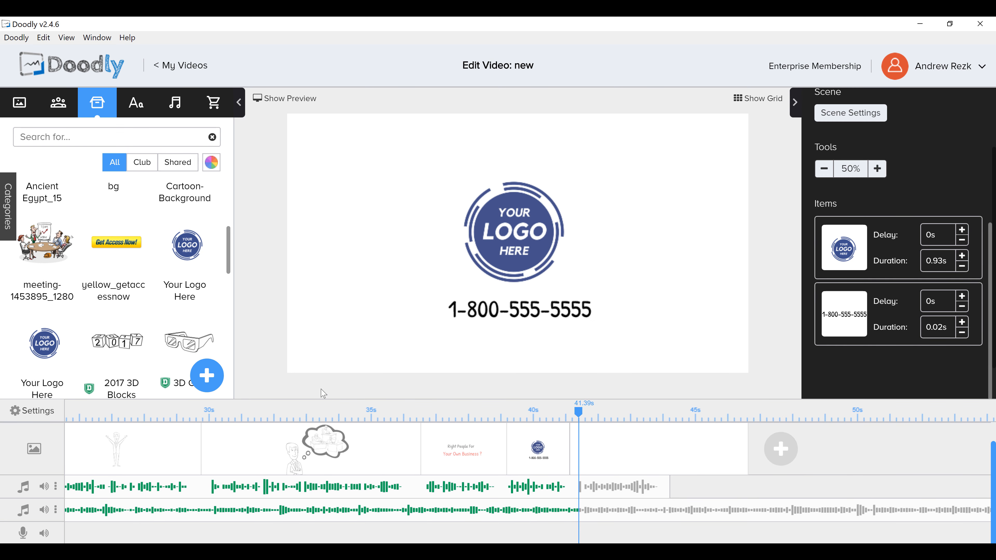
Copy the man with raised arms from his earlier scene into the new blank scene, placed right of the canvas centre
click(121, 454)
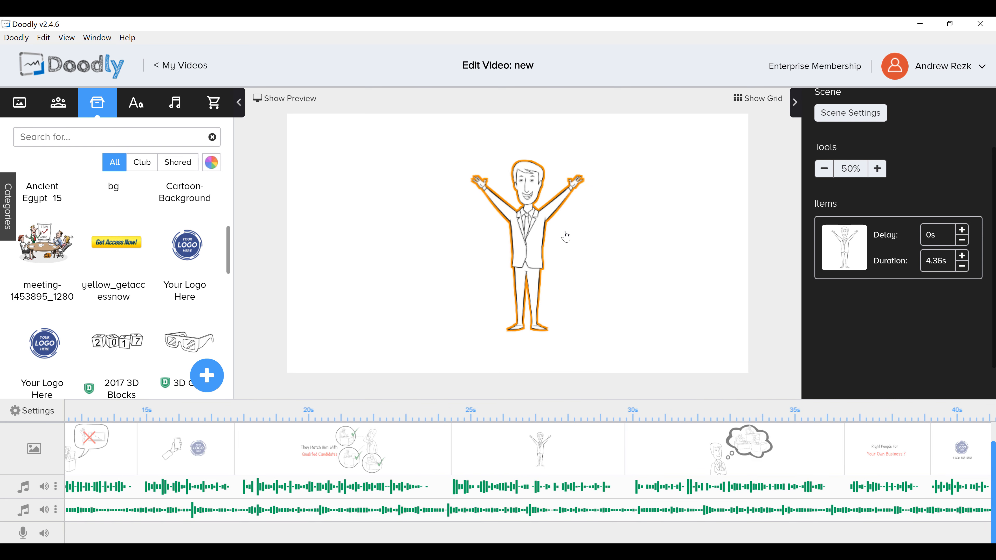
click(542, 232)
key(ctrl+c)
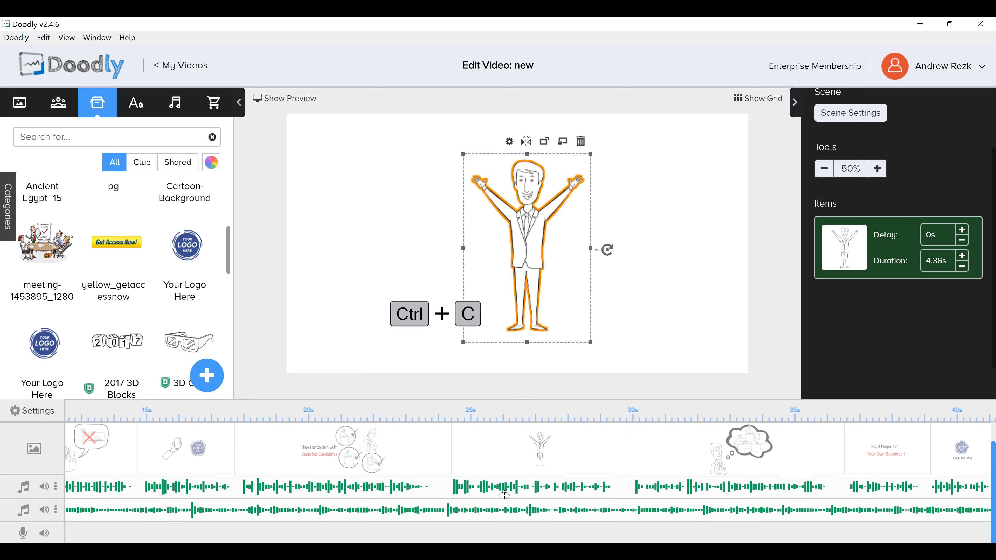
scroll(527, 471, right, 10)
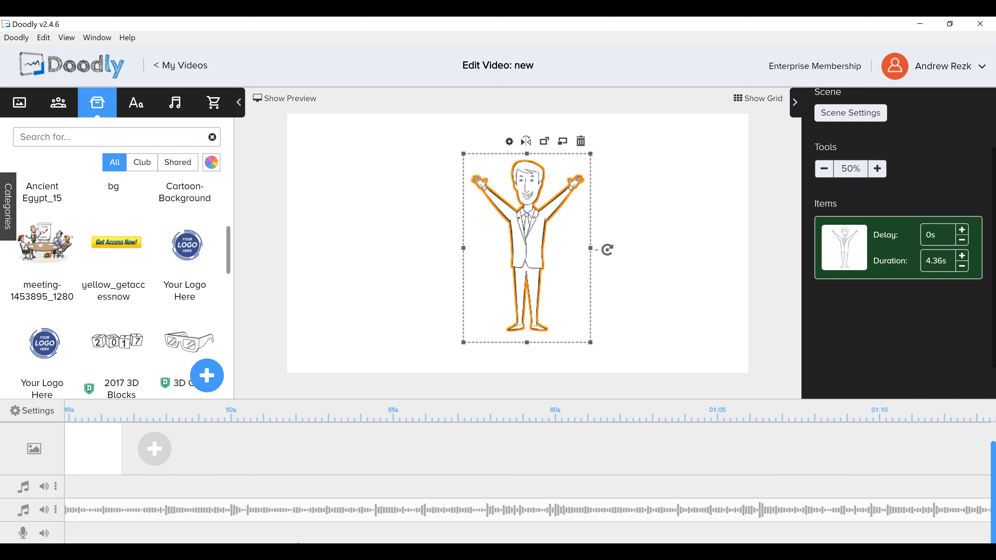
scroll(367, 419, left, 4)
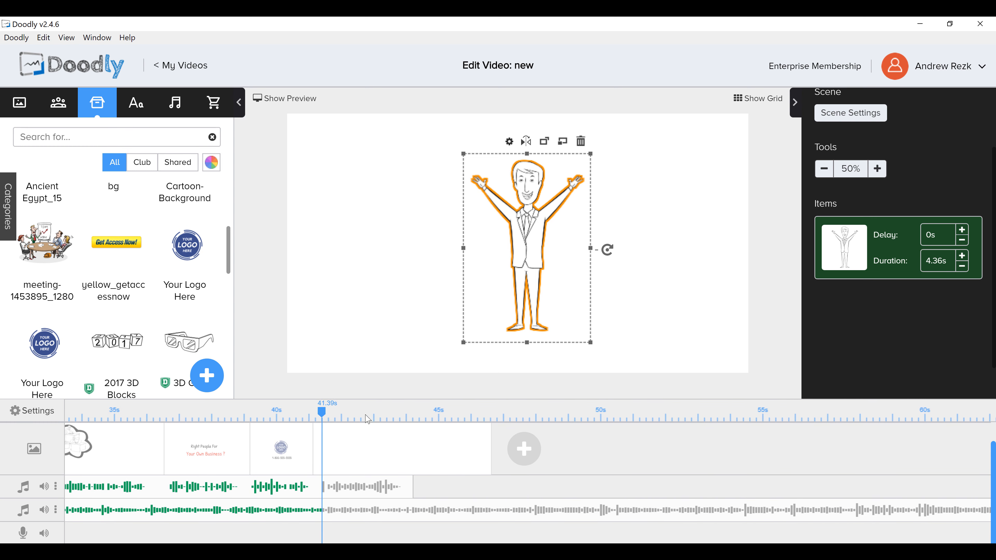
click(359, 455)
scroll(391, 422, left, 2)
key(ctrl+v)
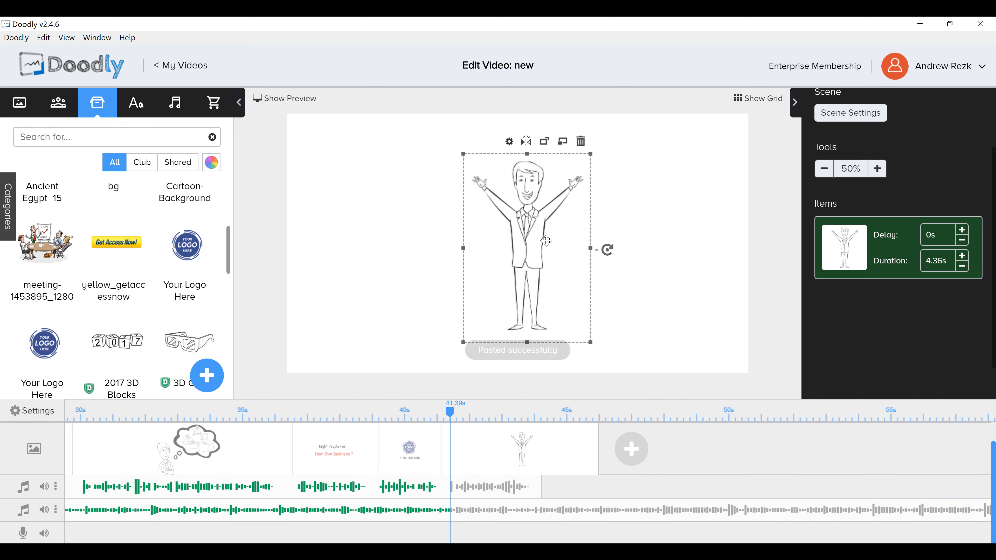
drag(562, 246, 629, 246)
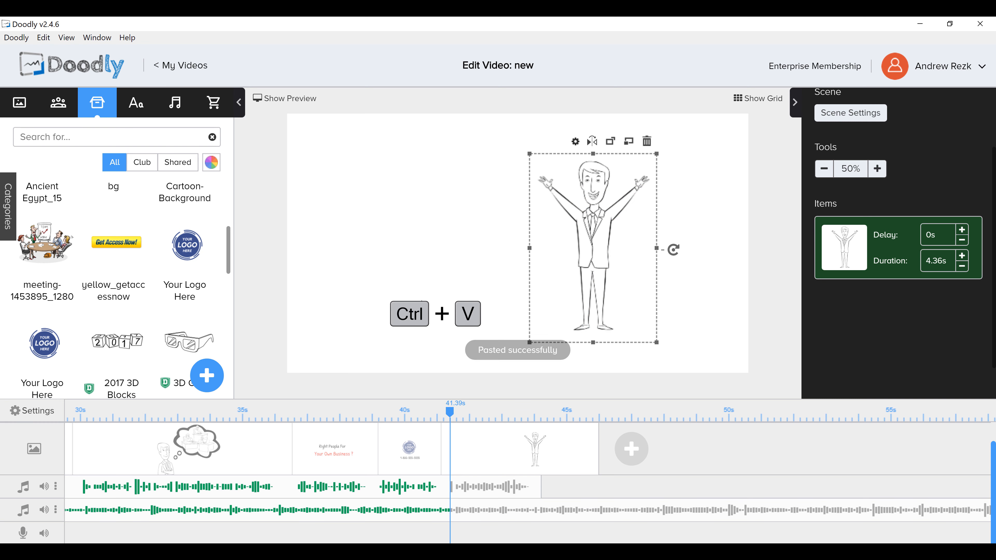
Search the props library for "graph" and place the Increase Graph image beside the man, on his left in the scene
click(428, 292)
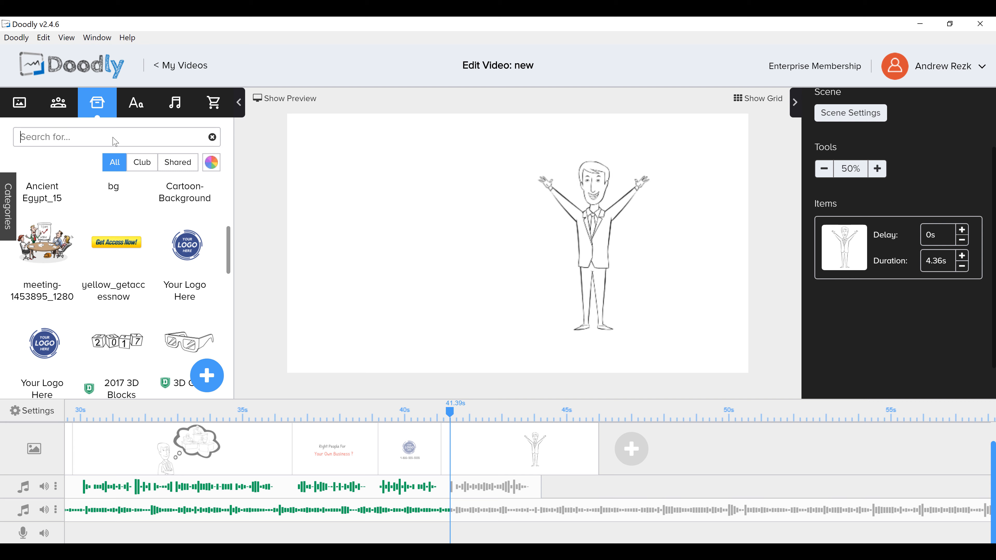
text(gr)
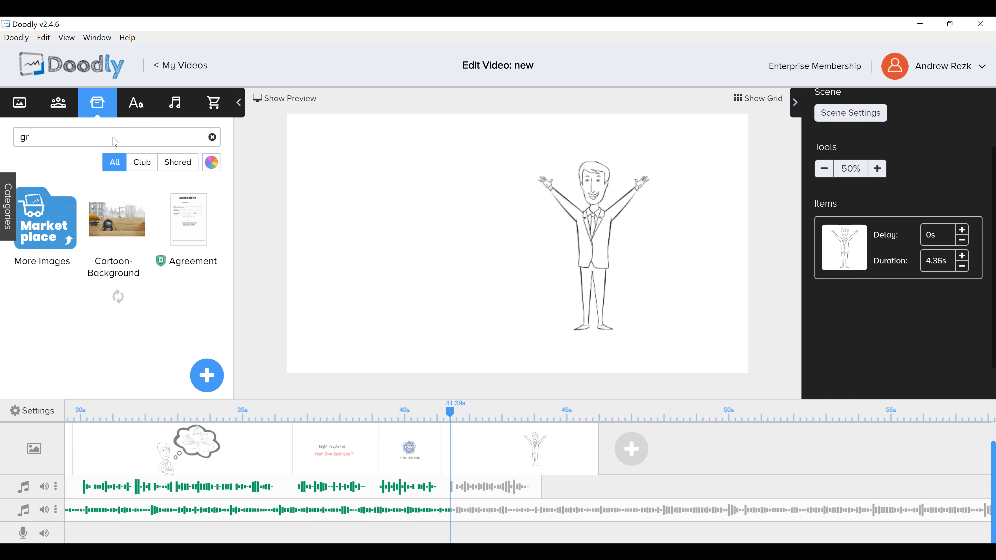
text(aph)
scroll(39, 255, down, 5)
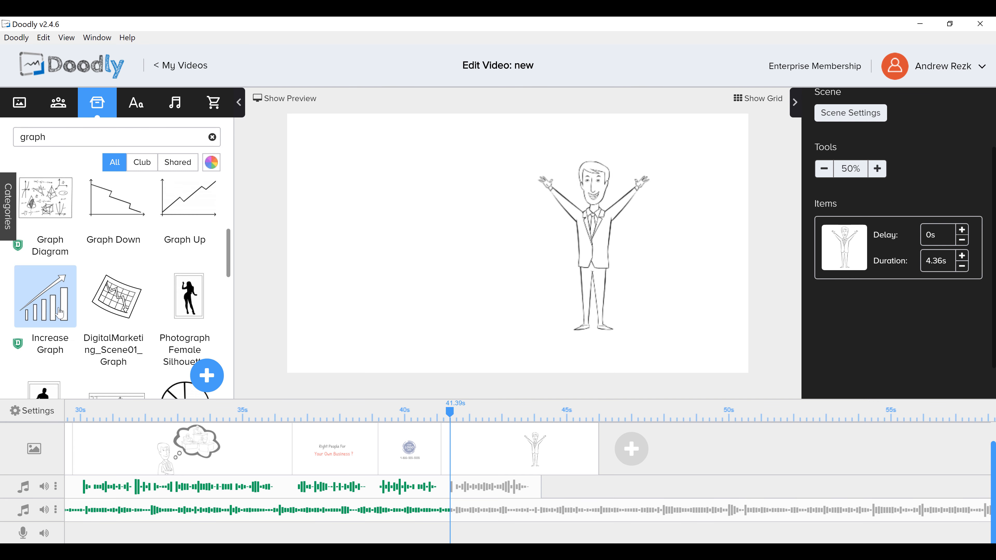
click(38, 253)
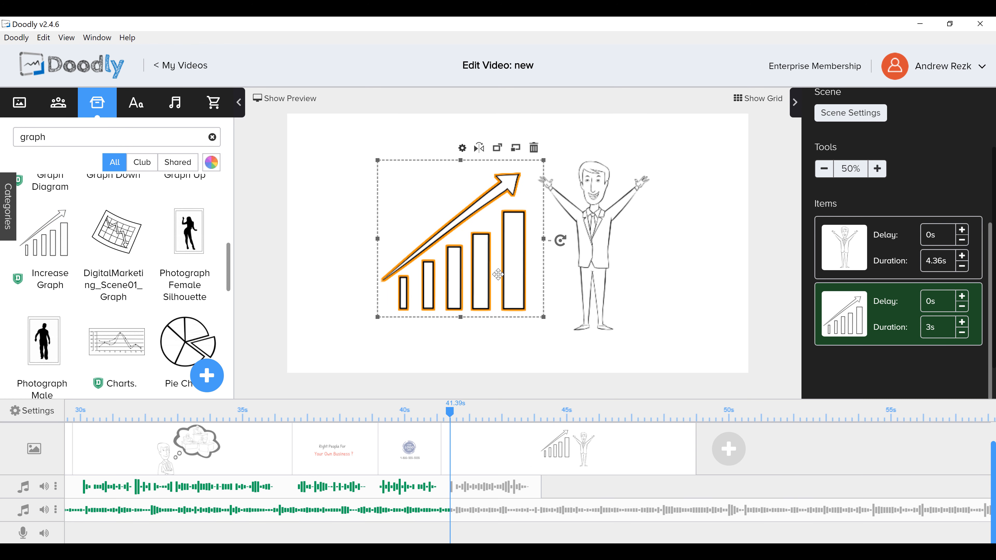
Adjust the length of the graph scene so that it ends together with the voiceover track
drag(696, 446, 491, 460)
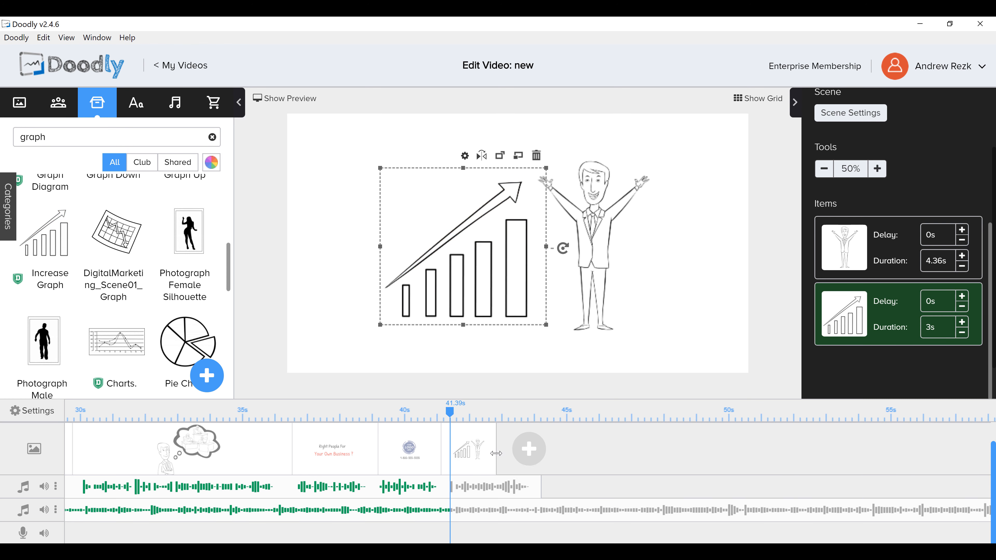
click(498, 416)
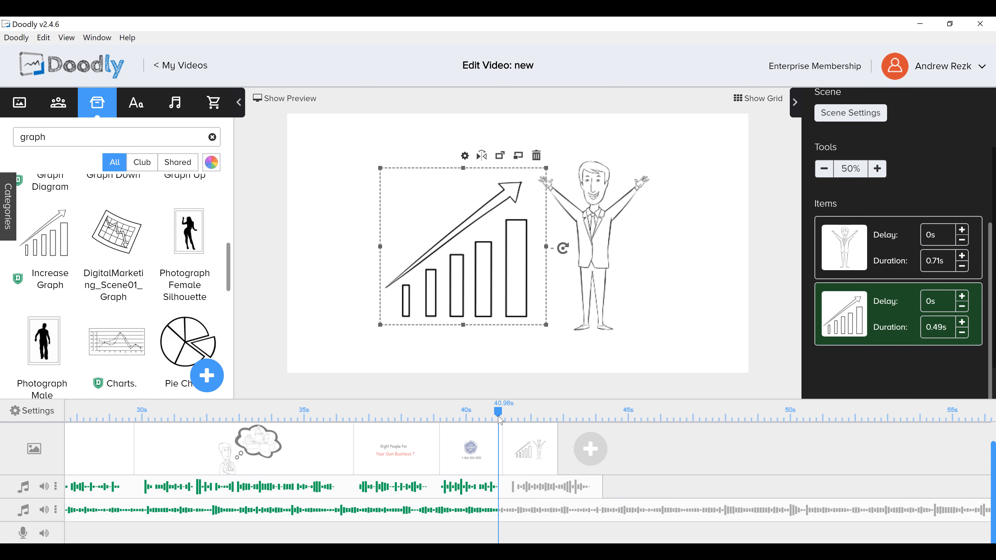
click(285, 98)
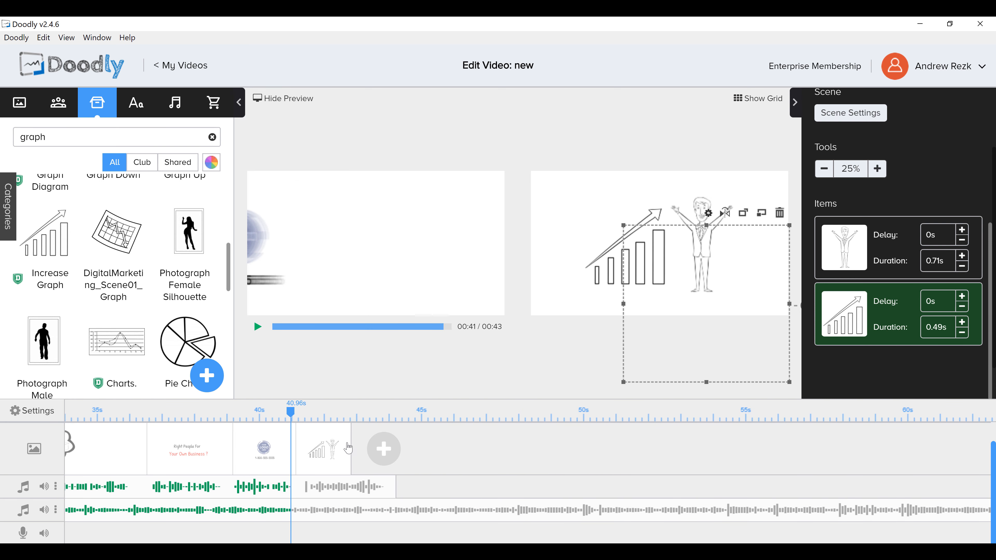
drag(350, 446, 394, 463)
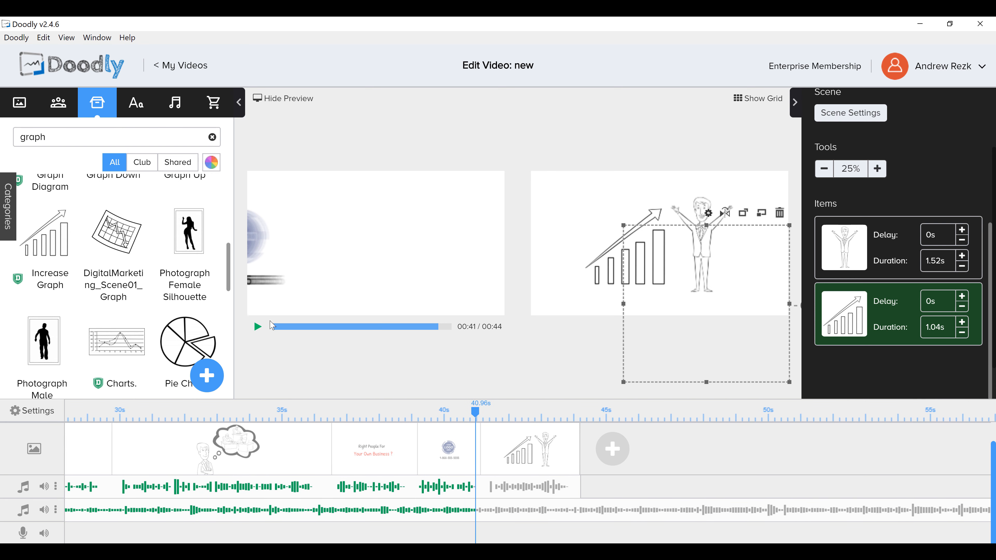
Add a closing scene after the graph scene and copy the logo into it from the earlier logo scene
click(256, 329)
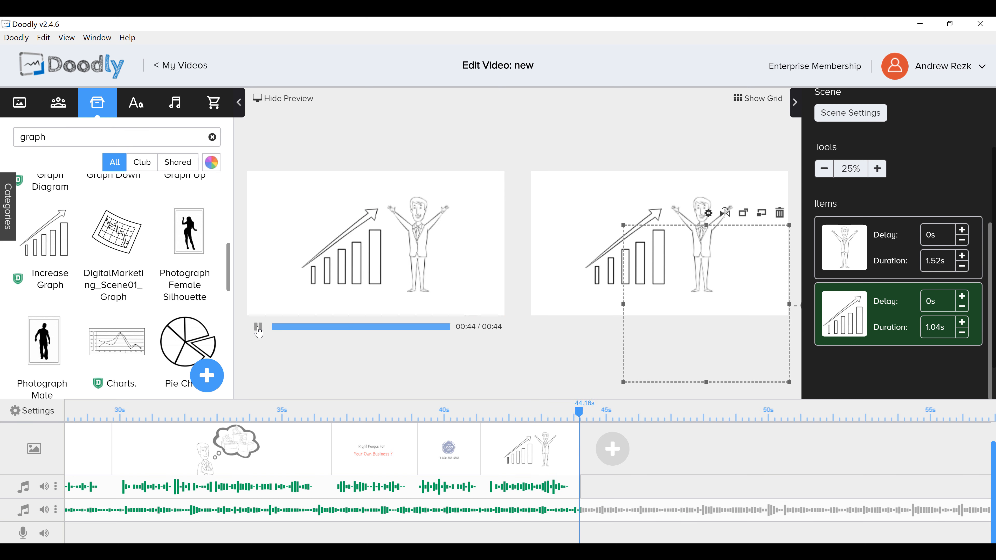
click(612, 448)
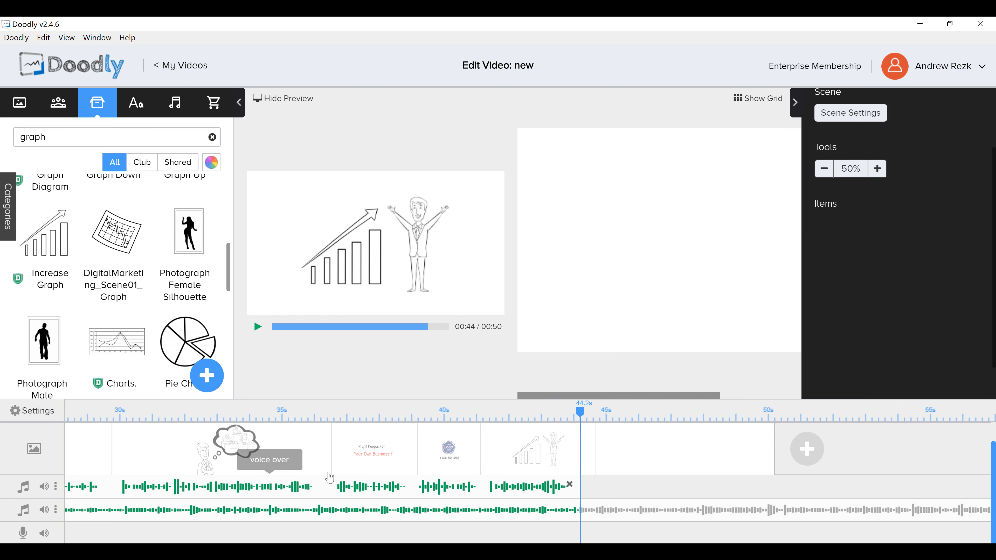
click(427, 459)
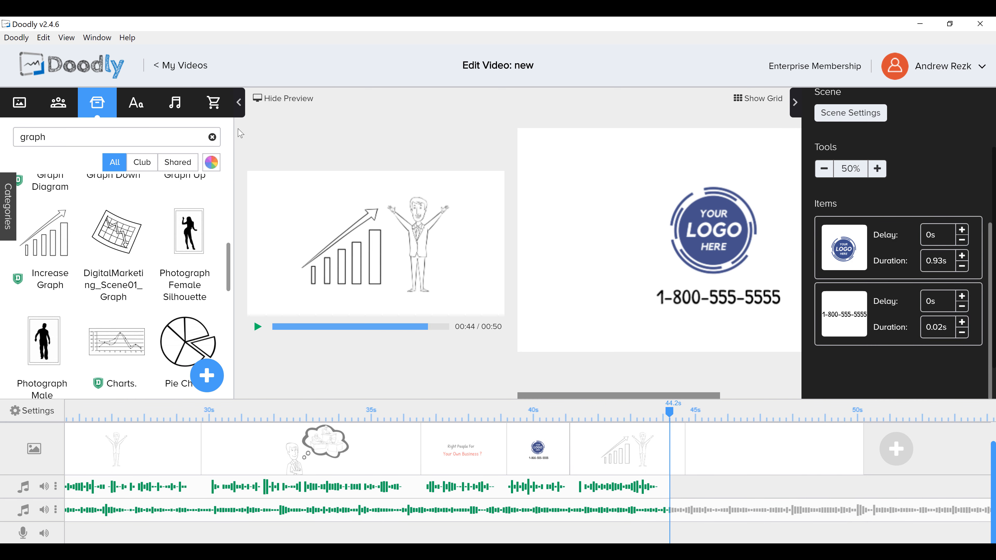
click(273, 102)
click(505, 232)
key(ctrl+c)
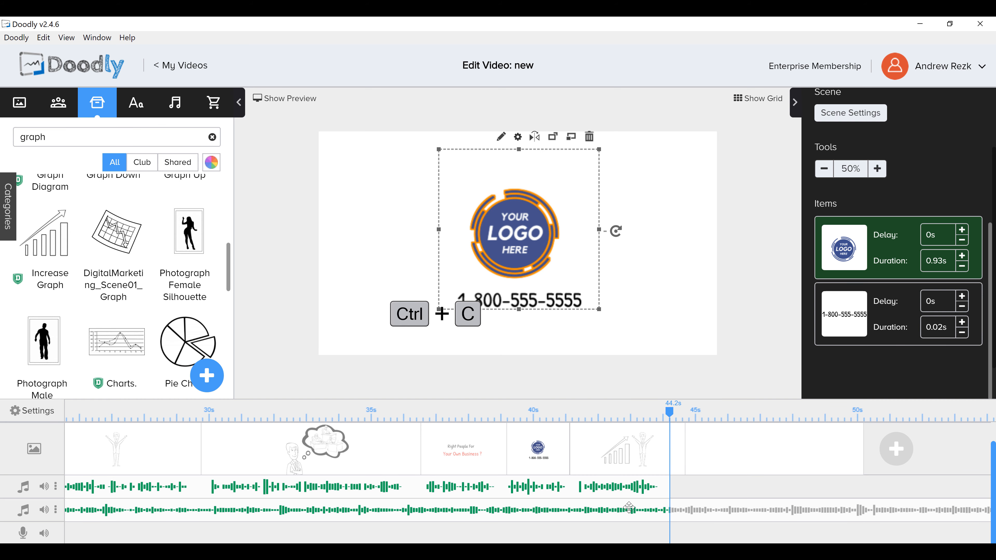
click(896, 448)
key(ctrl+v)
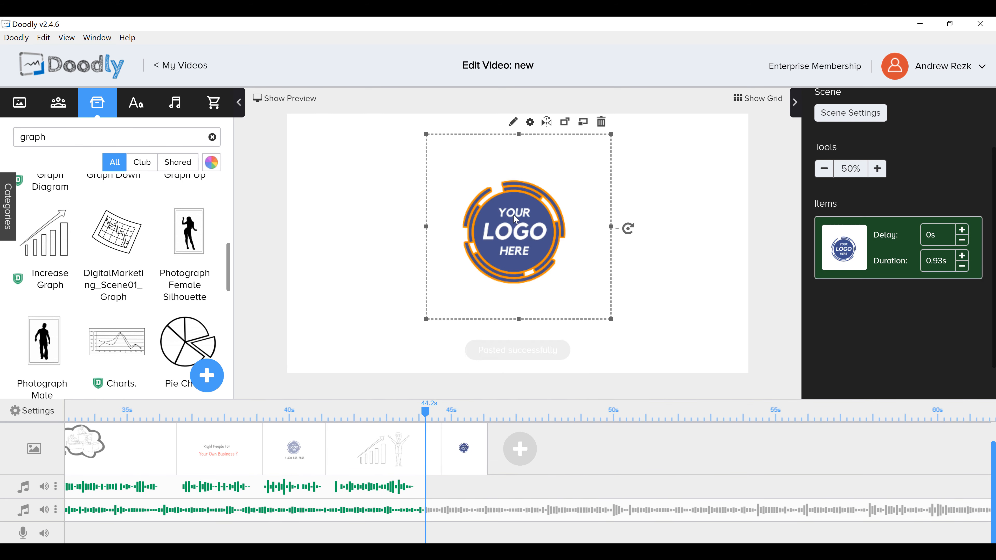
key(ctrl+v)
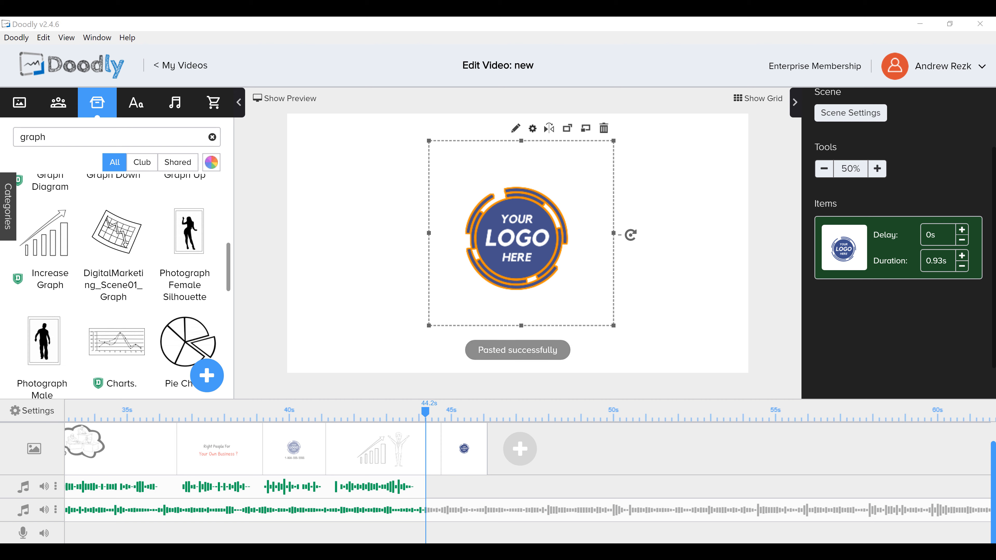
Check the ending of the sample video and copy the phone number text from the earlier logo scene below the closing scene's logo
click(498, 551)
click(647, 437)
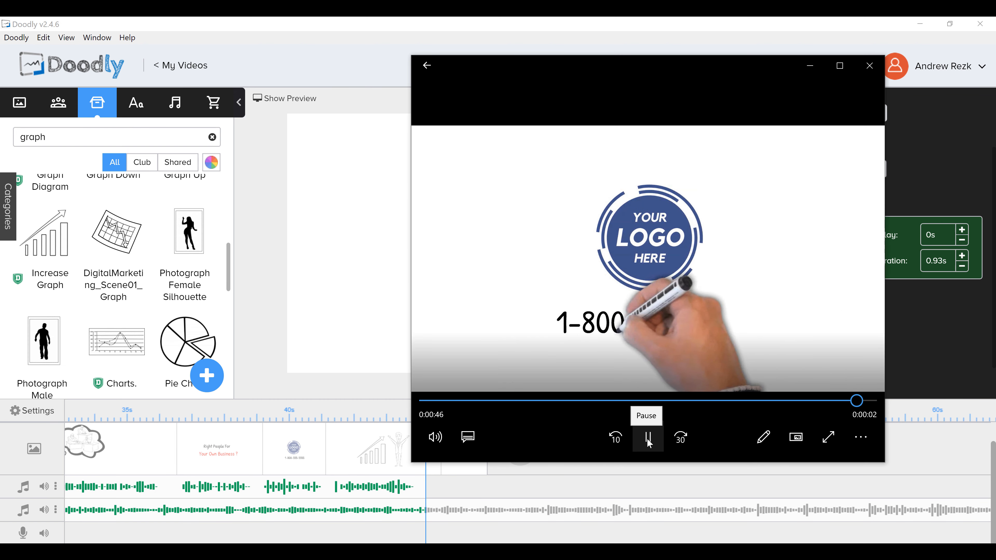
click(422, 337)
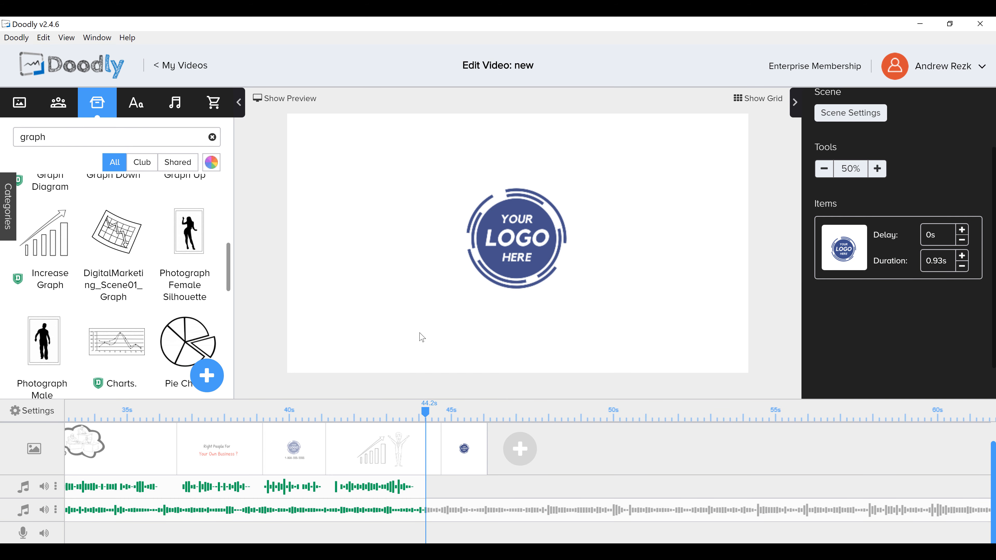
click(309, 455)
click(526, 307)
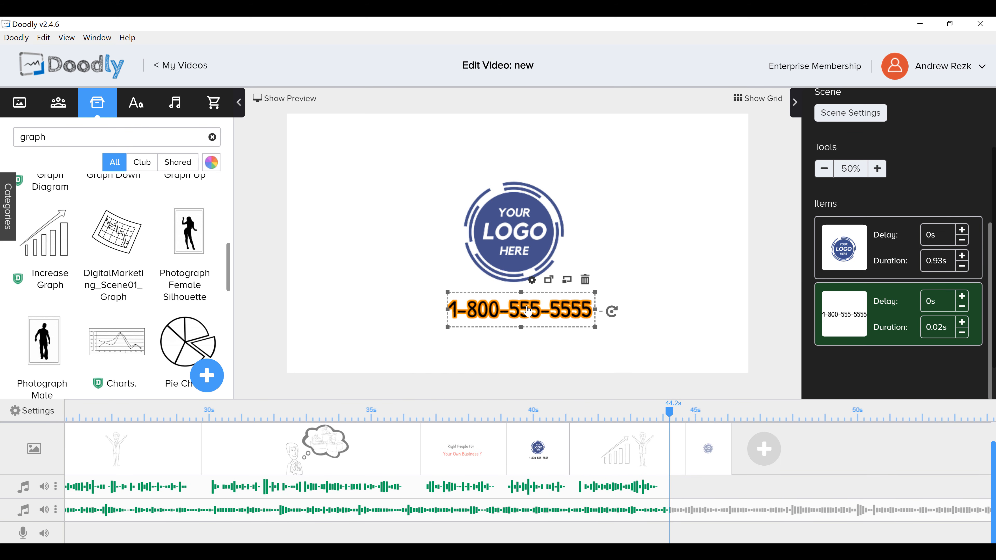
click(709, 470)
key(ctrl+v)
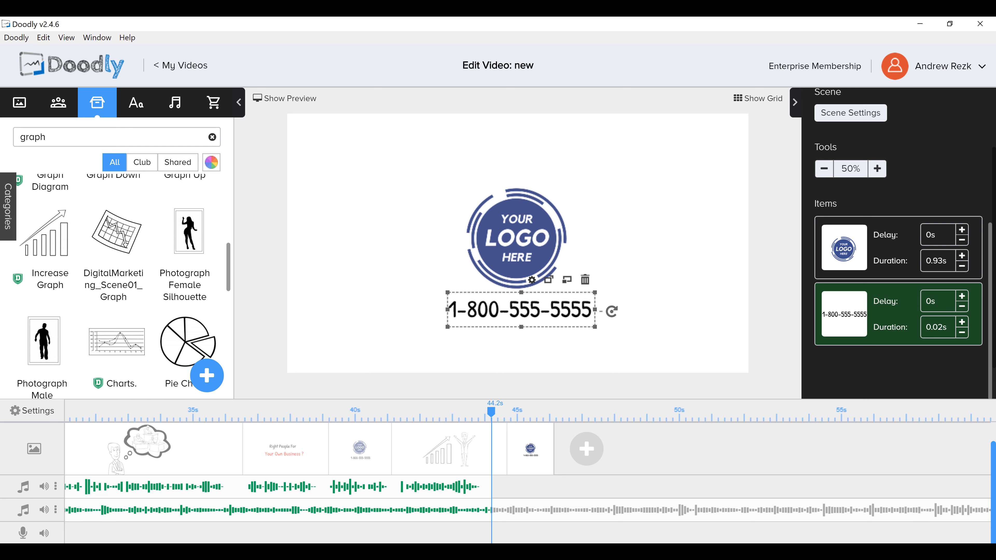
Play the whole video in the preview from the beginning to check the scenes against the voiceover
click(298, 101)
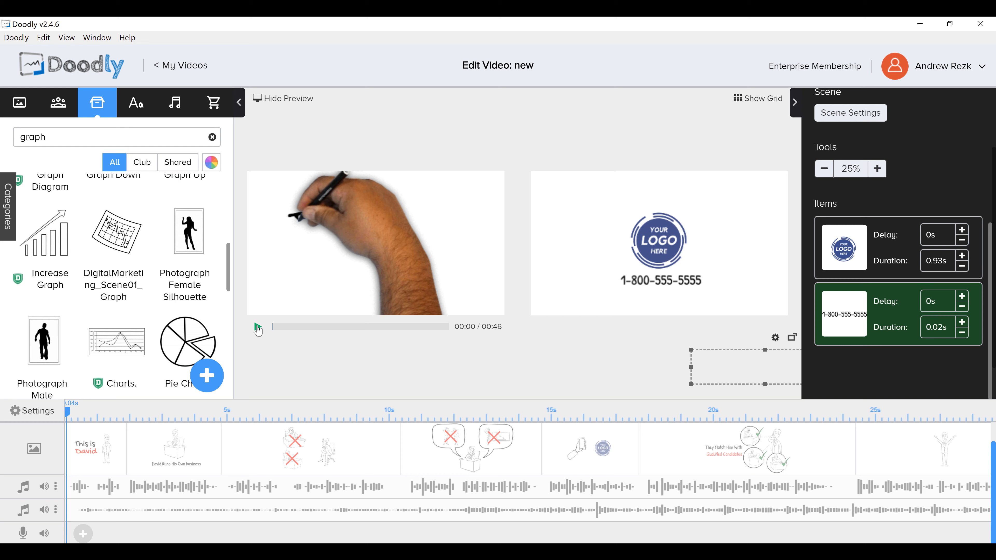
click(257, 327)
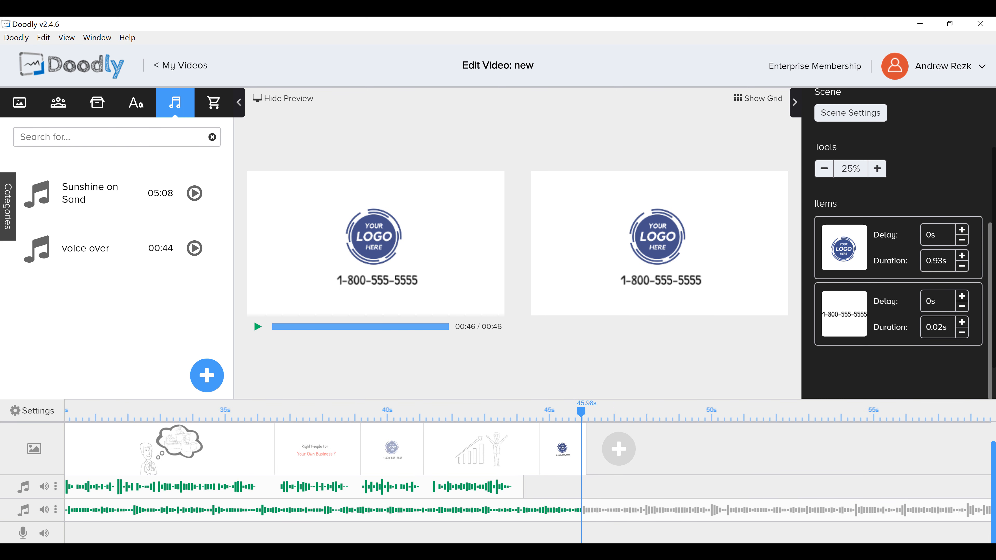
click(36, 412)
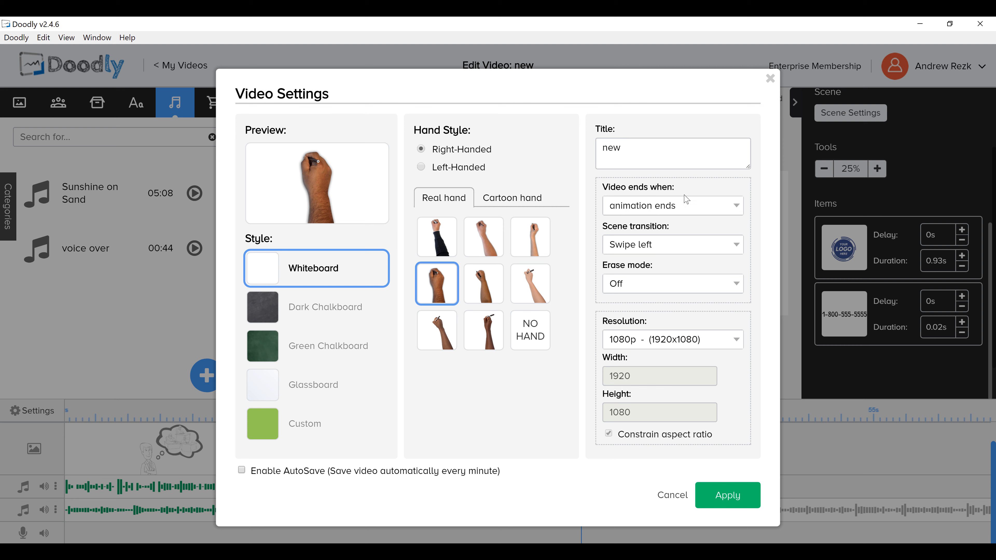
click(639, 213)
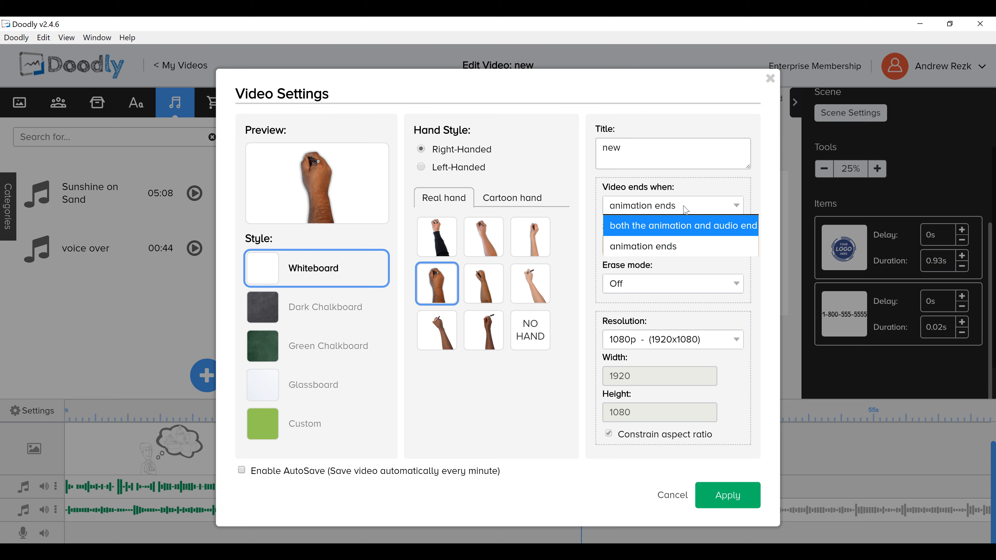
click(660, 226)
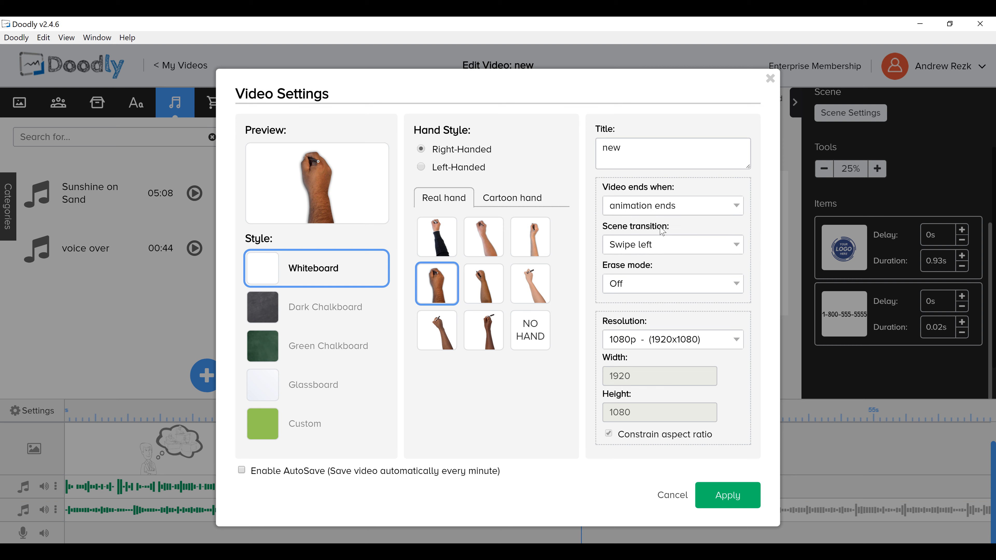
click(720, 212)
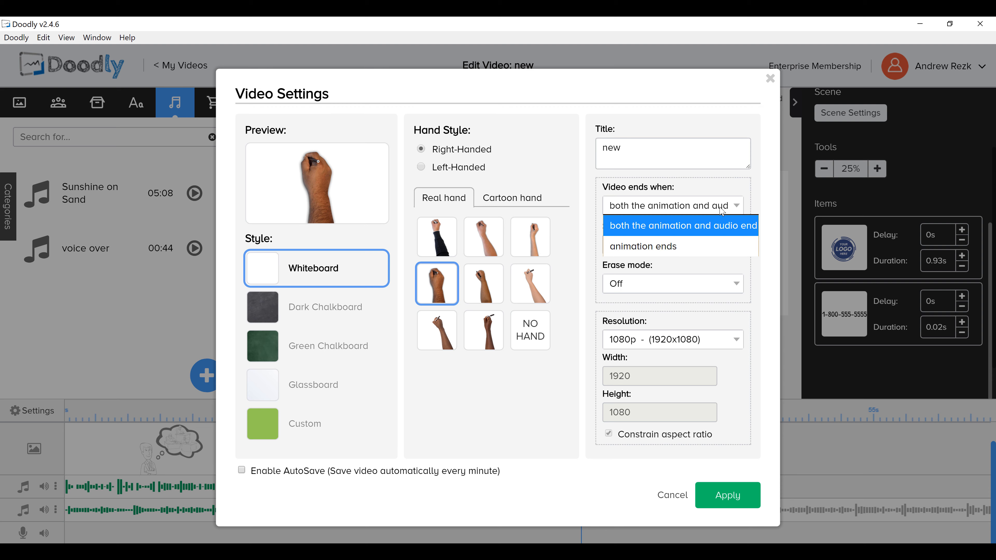
click(707, 232)
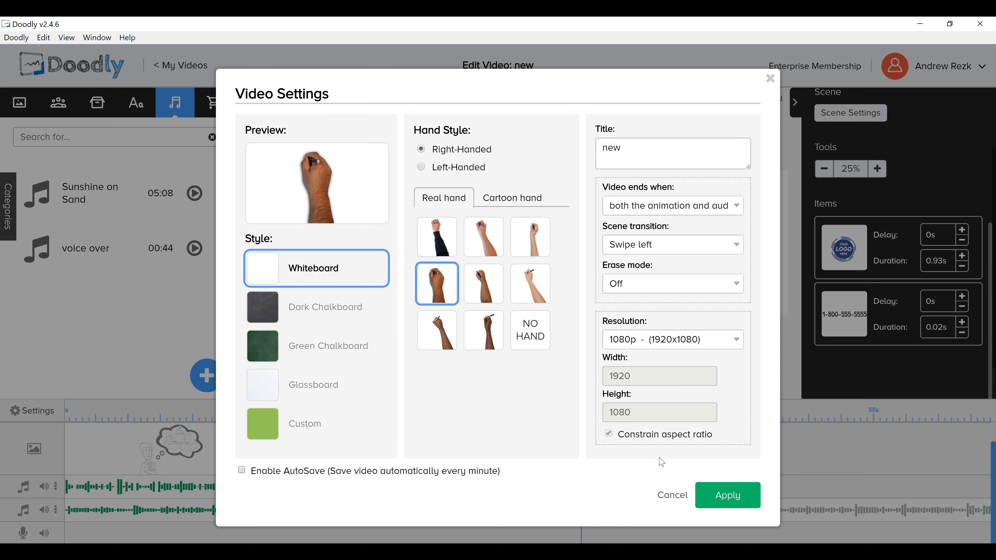
click(668, 497)
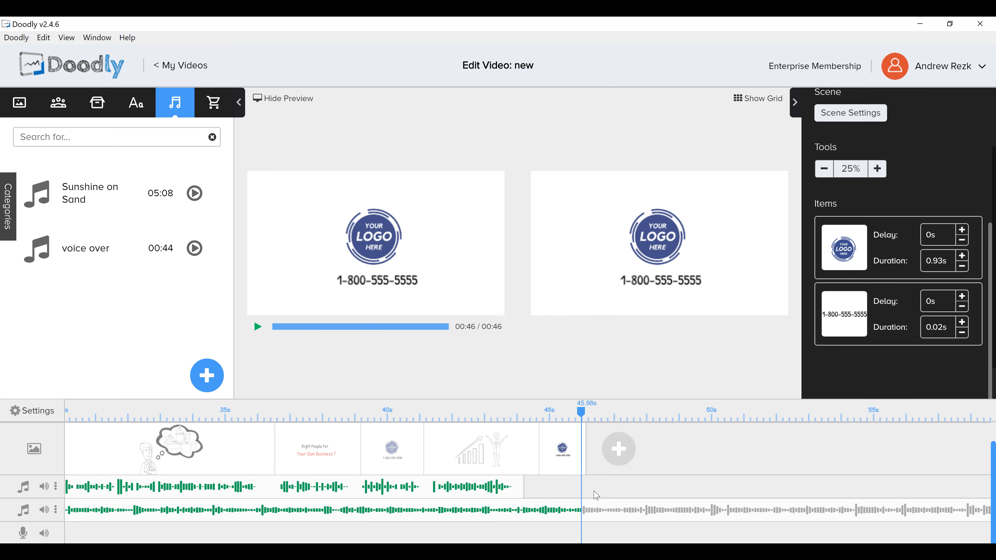
Check how far the background music runs past the last scene, and apply the video settings with the video ending when the animation ends
scroll(369, 509, right, 10)
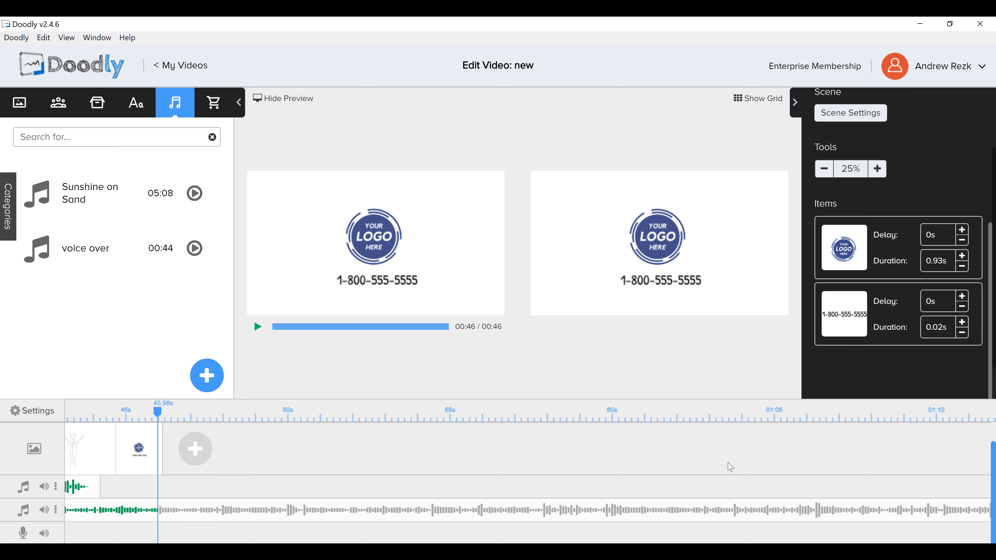
scroll(243, 542, right, 20)
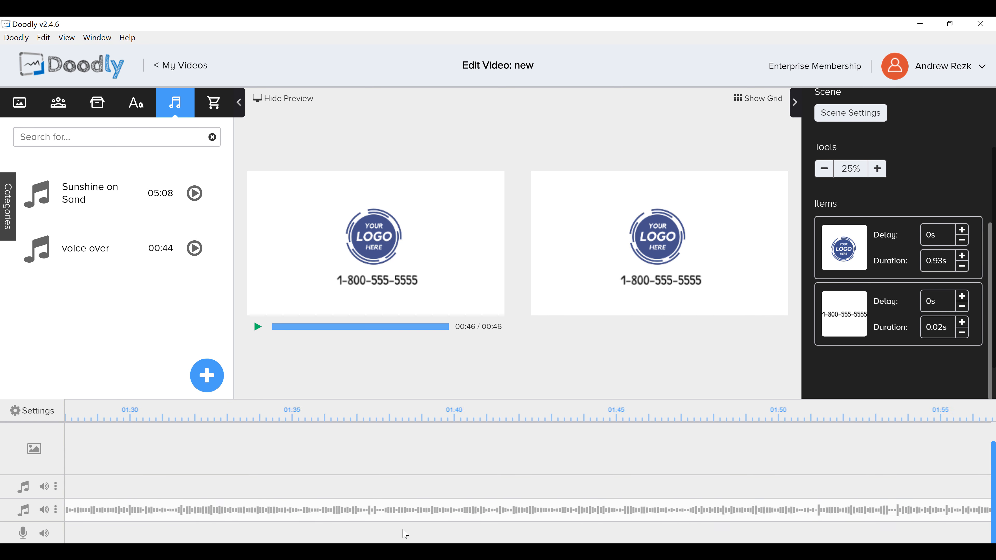
scroll(529, 471, left, 20)
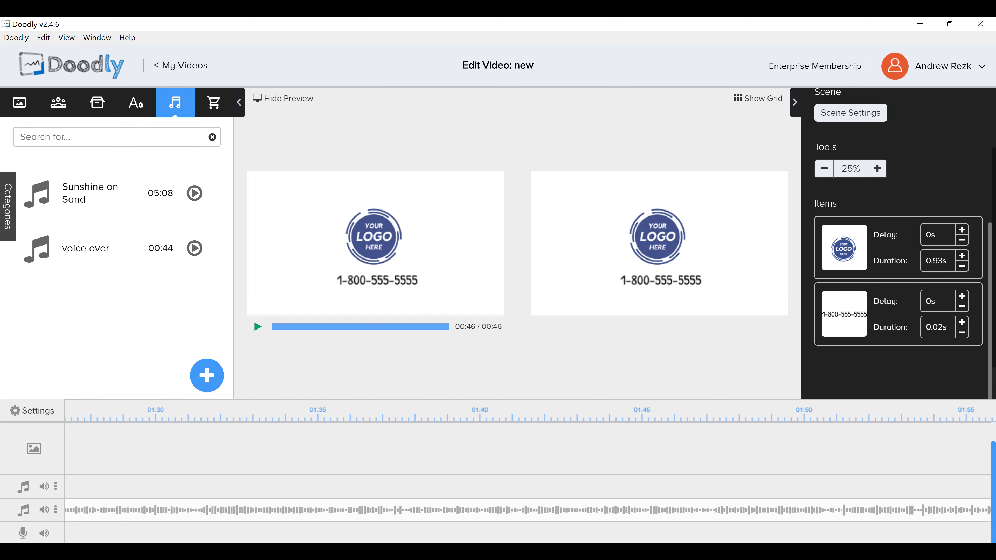
scroll(66, 457, right, 1)
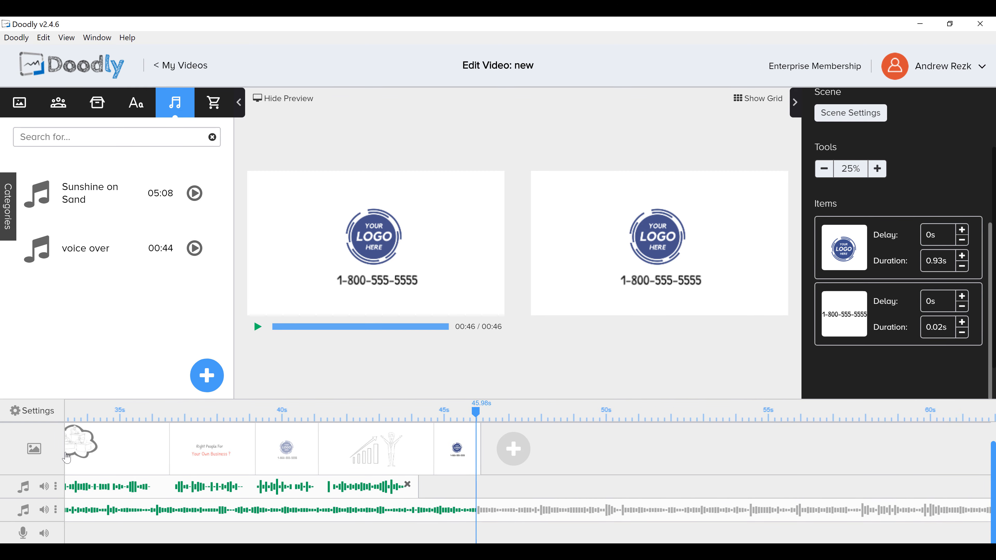
click(34, 412)
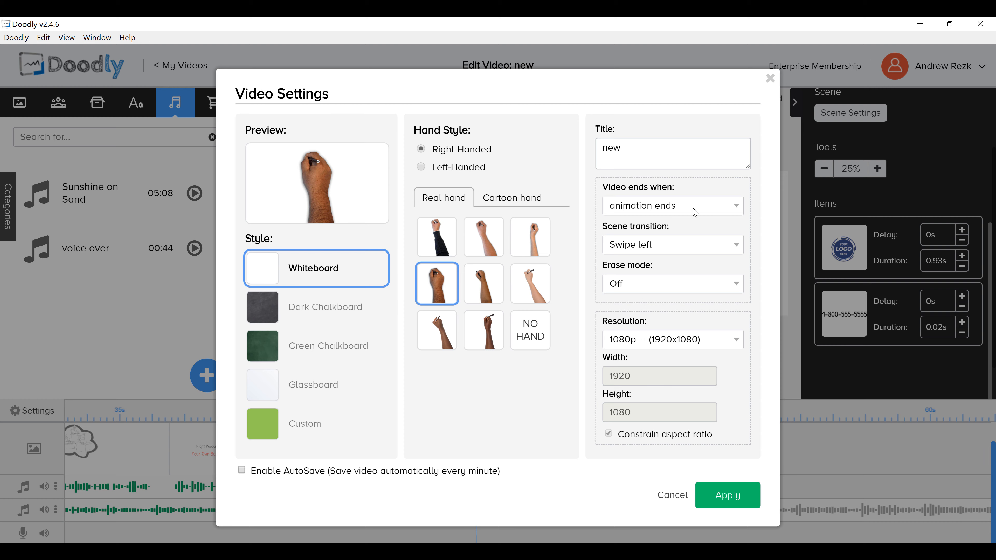
click(709, 496)
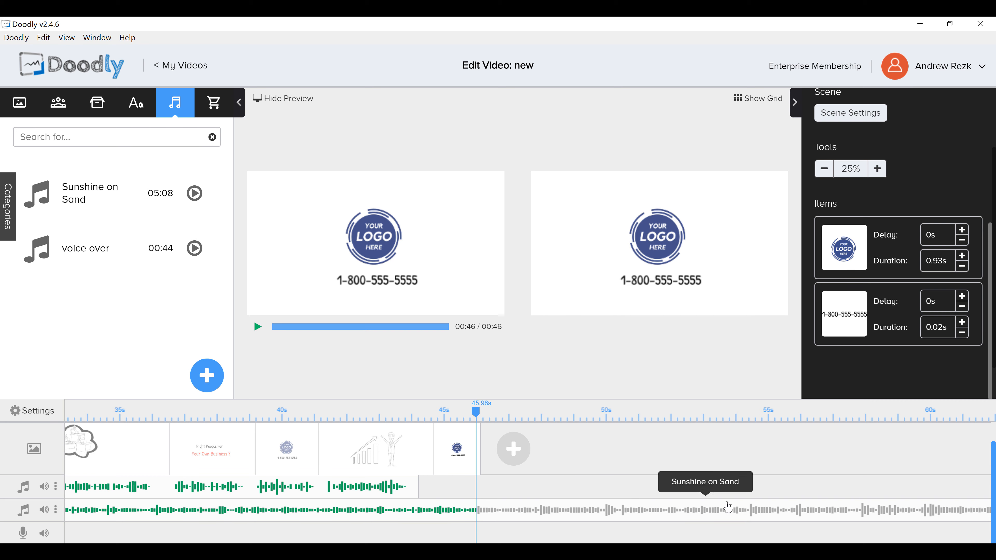
Trim the end of the Sunshine on Sand music track so that it finishes together with the closing logo scene
scroll(767, 497, right, 5)
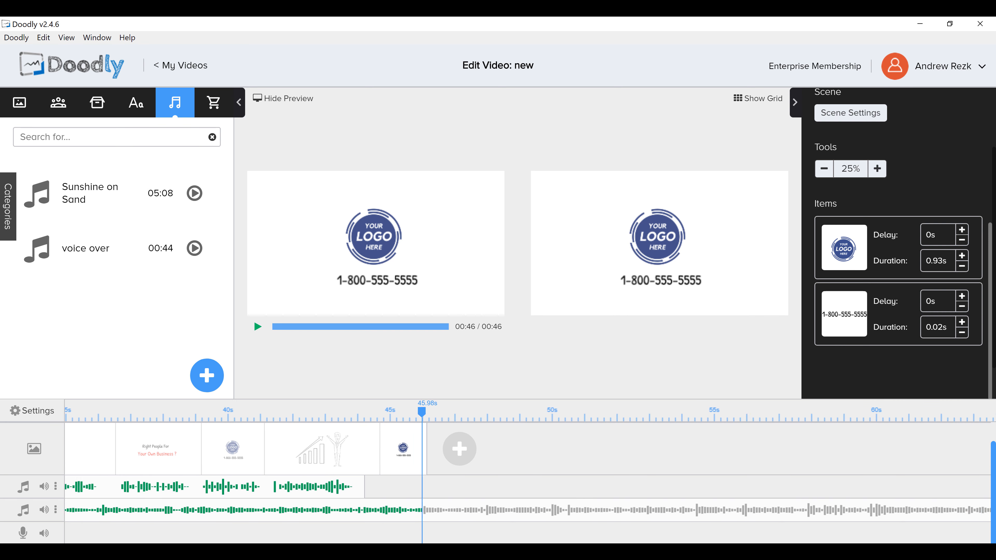
scroll(527, 472, right, 20)
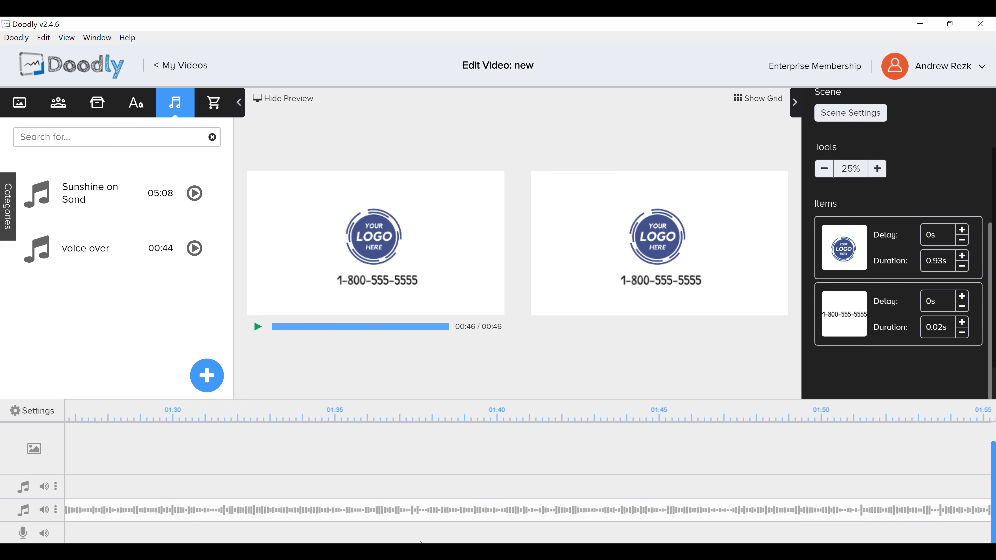
scroll(937, 543, right, 20)
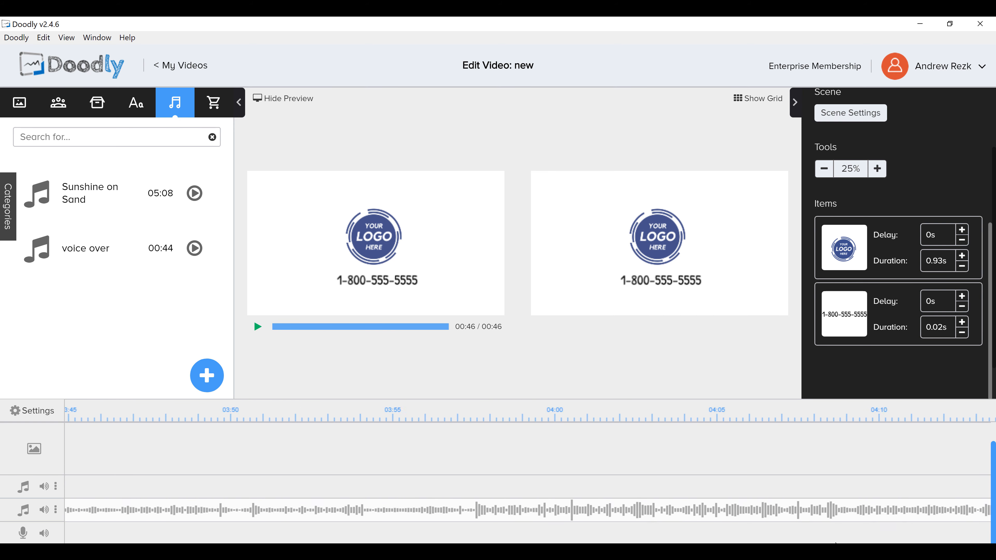
scroll(938, 543, right, 4)
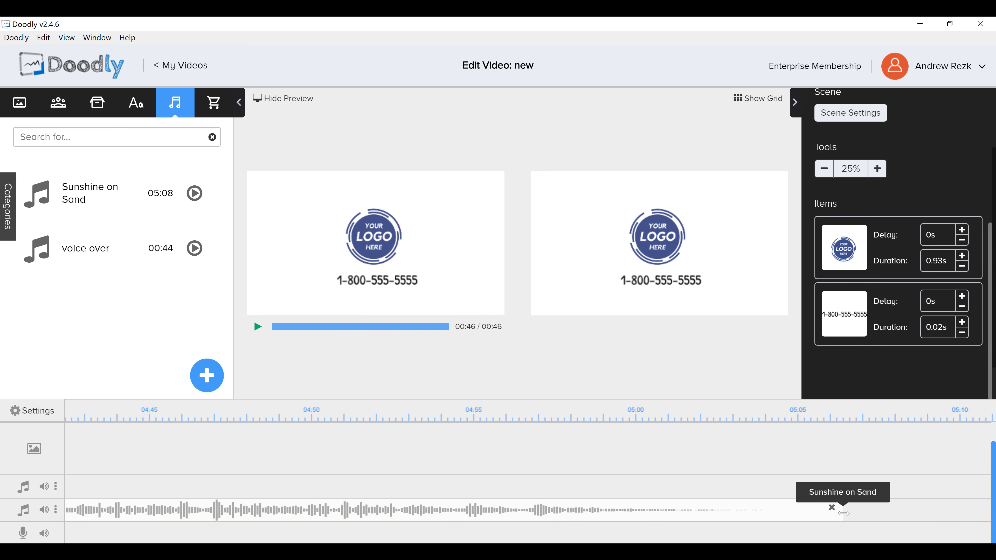
drag(828, 521, 84, 509)
drag(826, 510, 139, 513)
drag(827, 511, 114, 511)
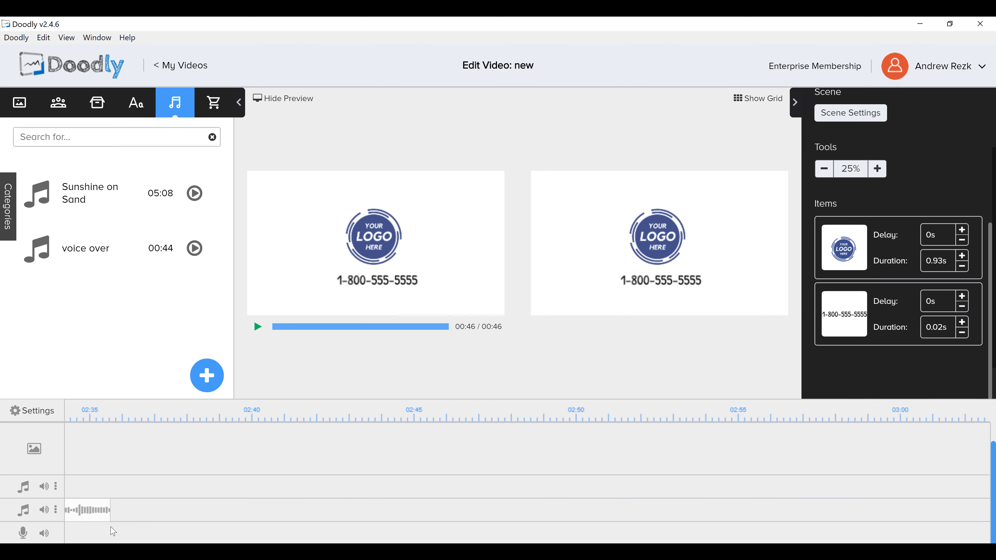
drag(827, 510, 155, 512)
drag(810, 509, 100, 511)
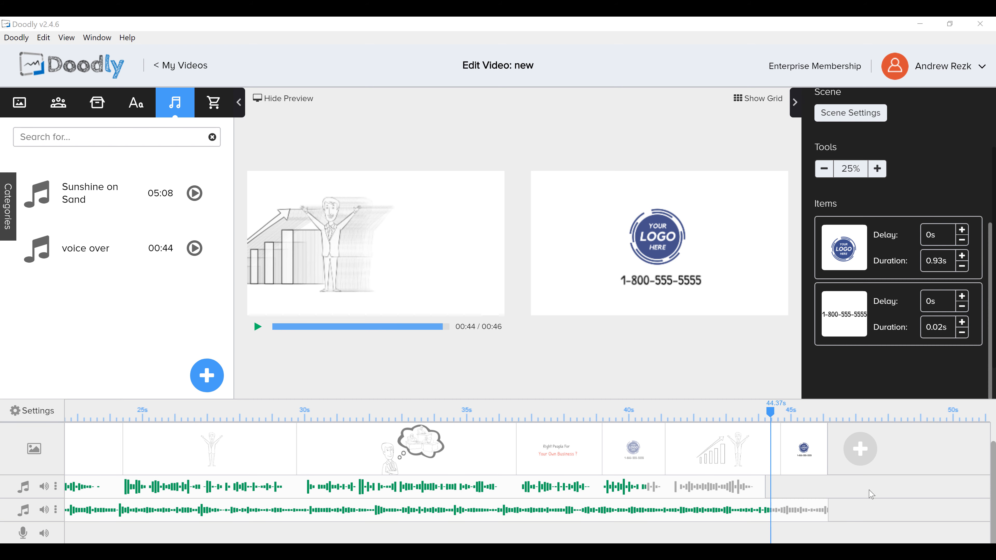
Add a fade-out to the end of the Sunshine on Sand track, lengthen it to about 5.4 seconds, and preview the ending
mouse_move(802, 515)
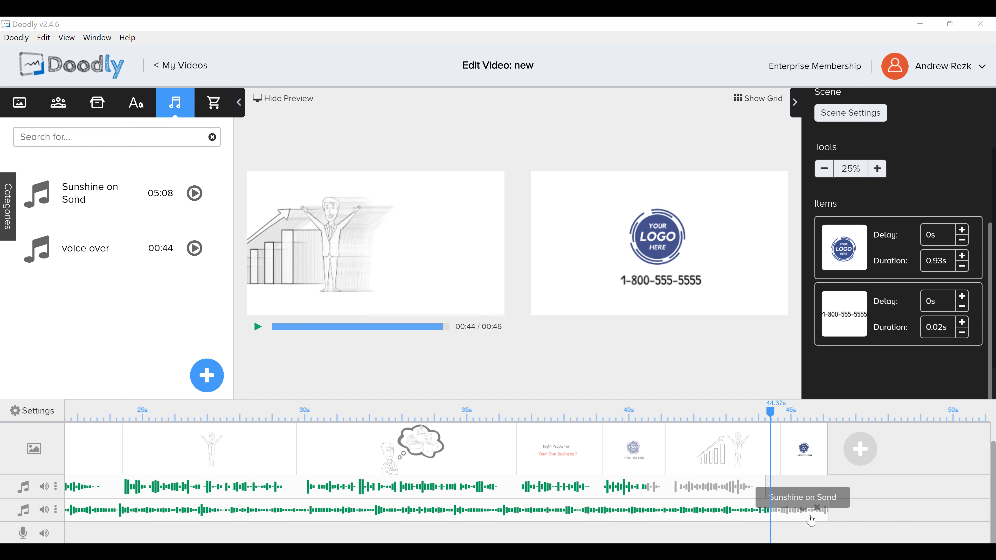
right_click(795, 510)
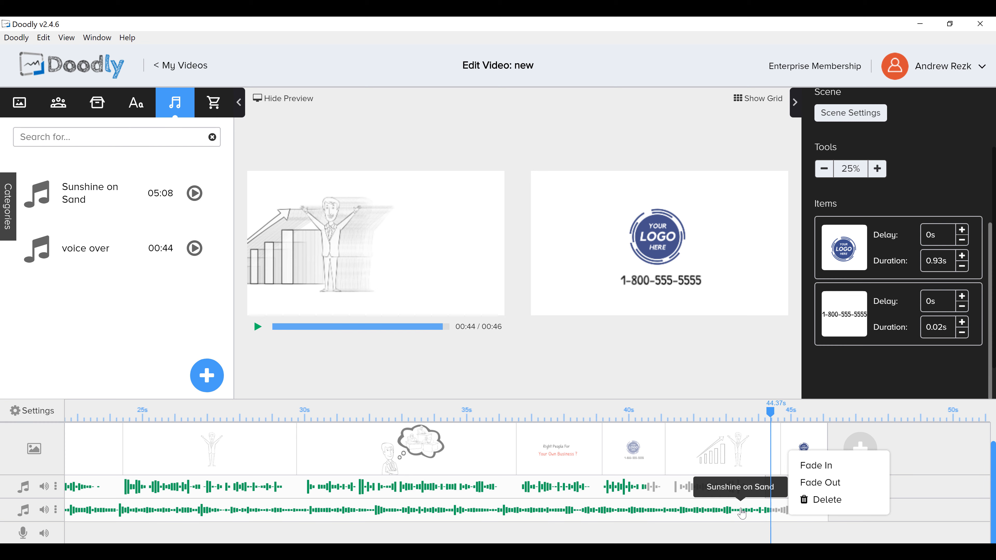
click(820, 484)
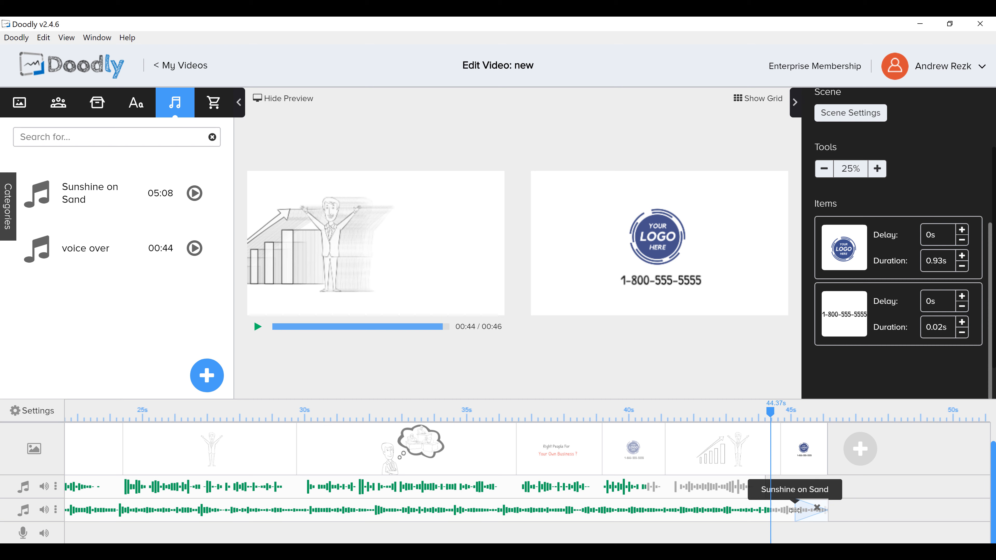
drag(750, 509, 629, 510)
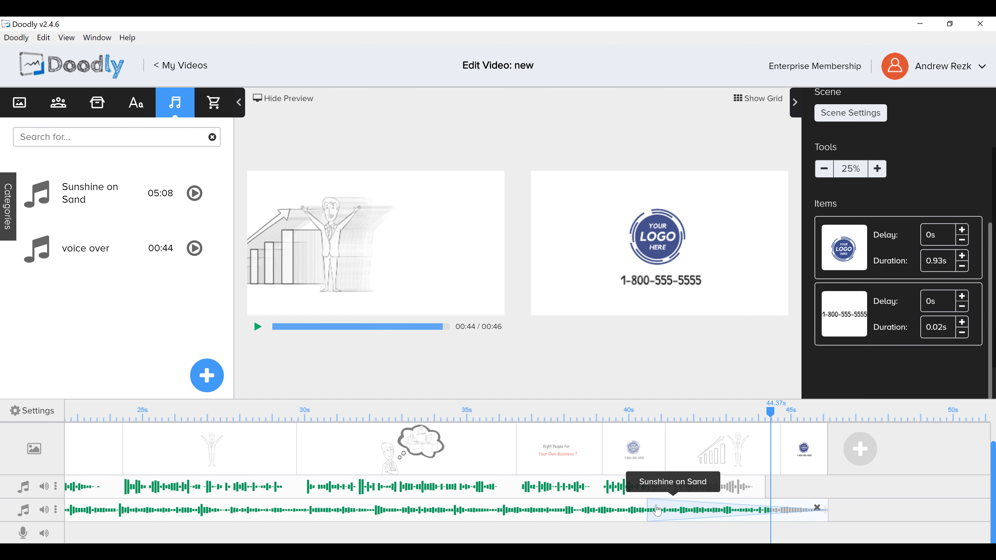
click(643, 420)
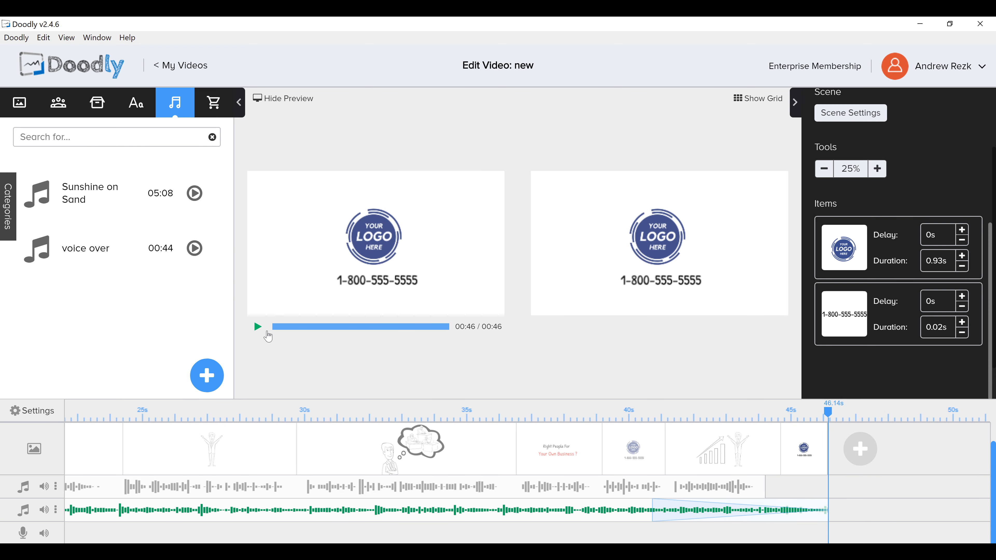
Export the video as MP4 at 1080p (1920x1080), 30 FPS and maximum quality
scroll(865, 232, up, 3)
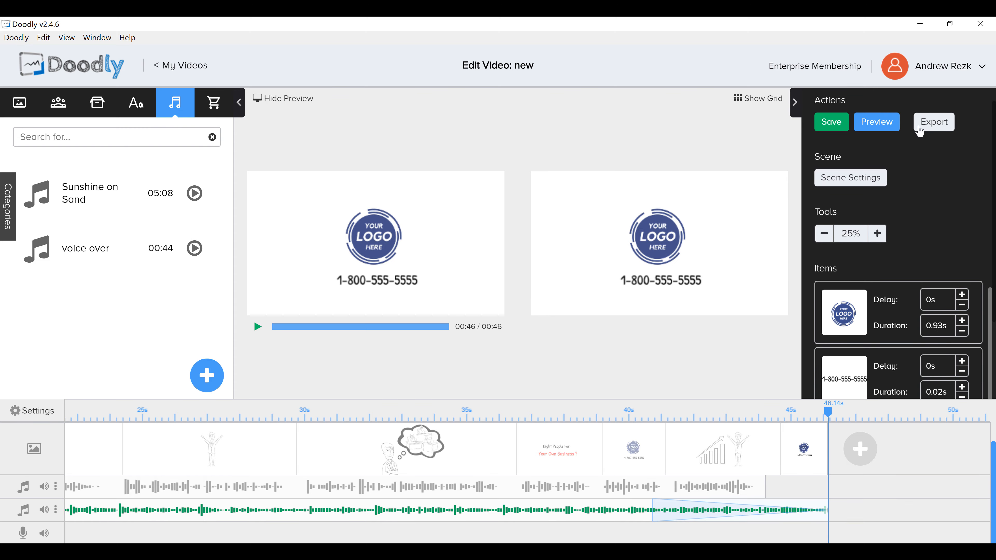
click(920, 131)
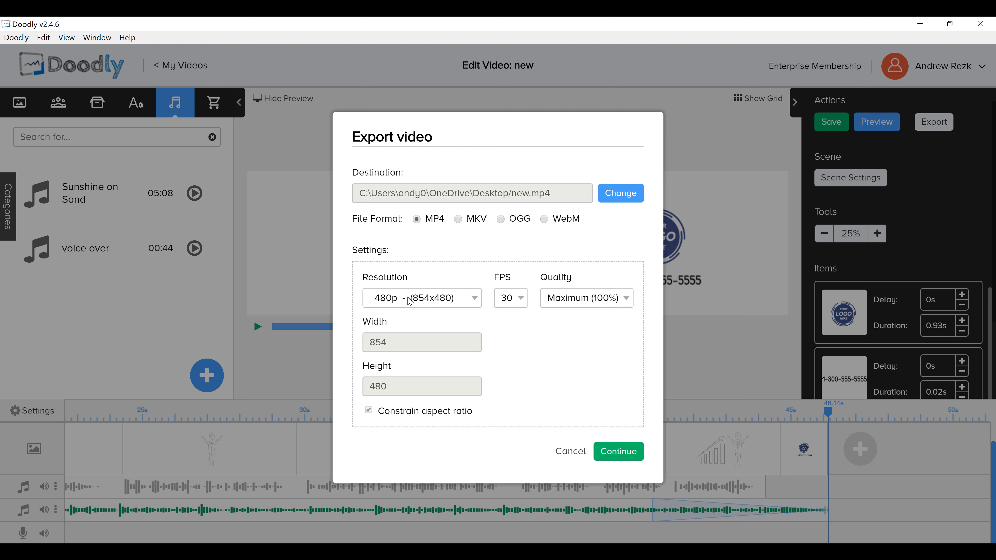
click(410, 301)
click(410, 379)
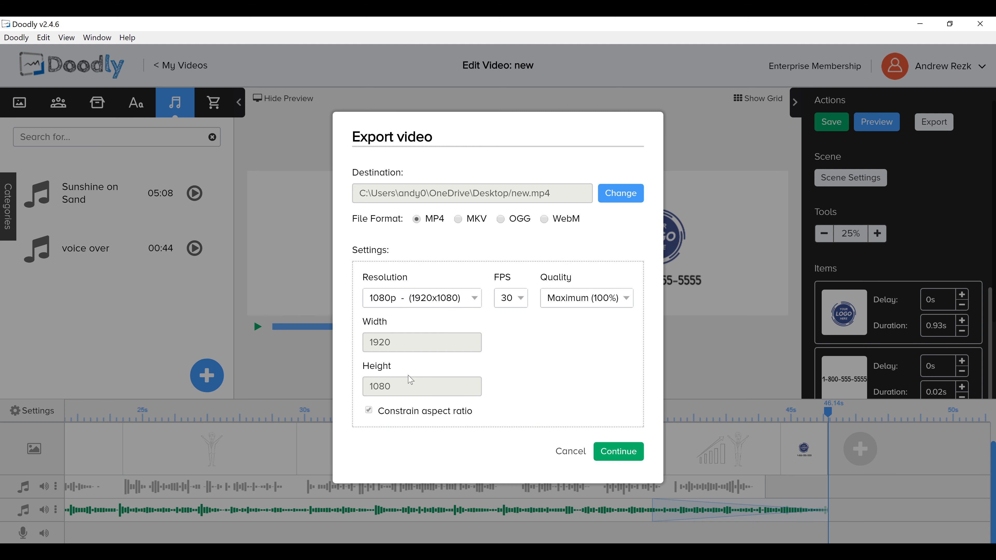
click(514, 305)
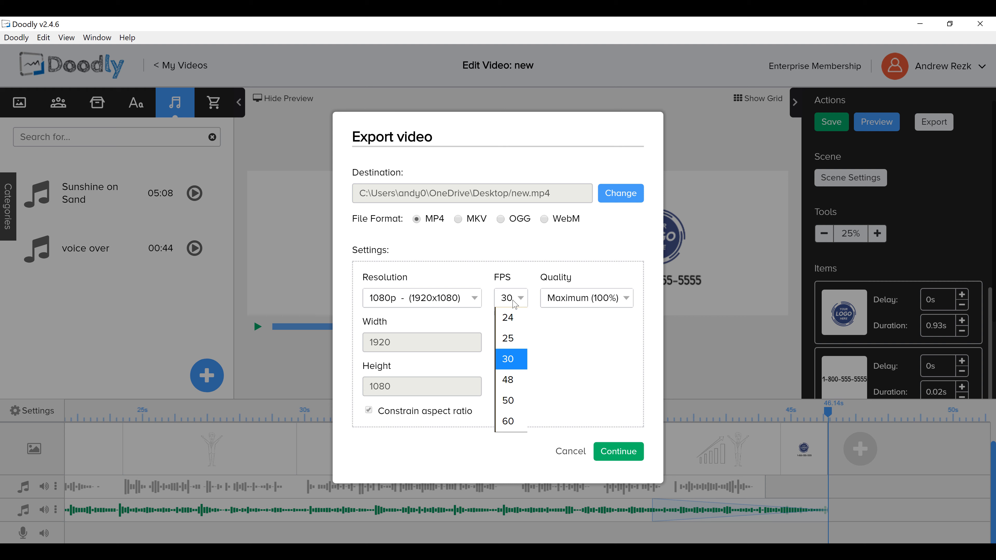
click(574, 346)
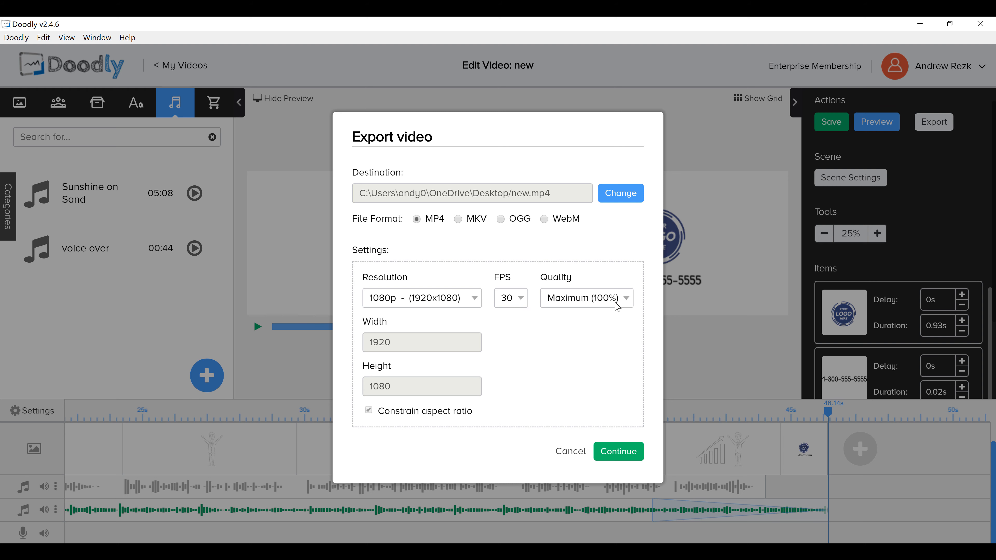
click(617, 308)
click(529, 340)
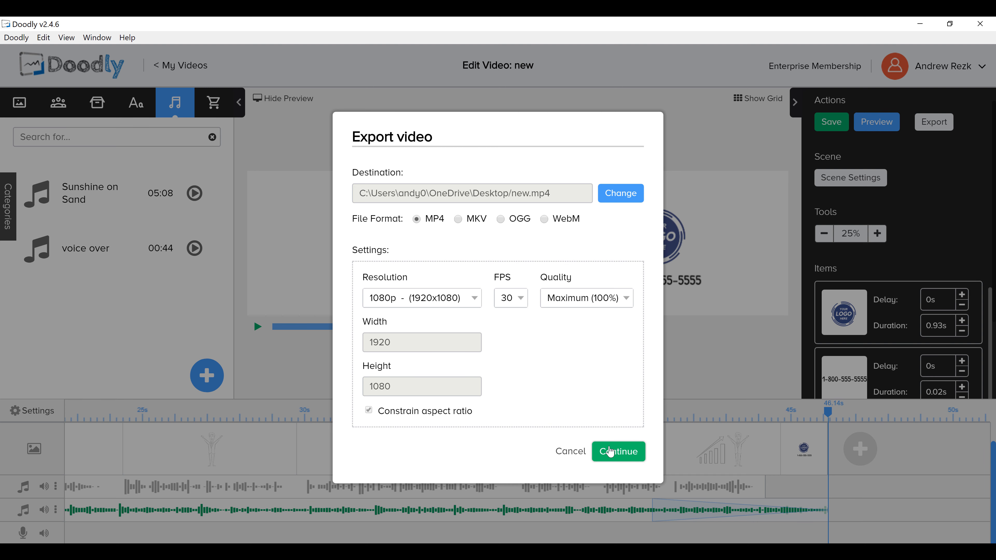
click(610, 451)
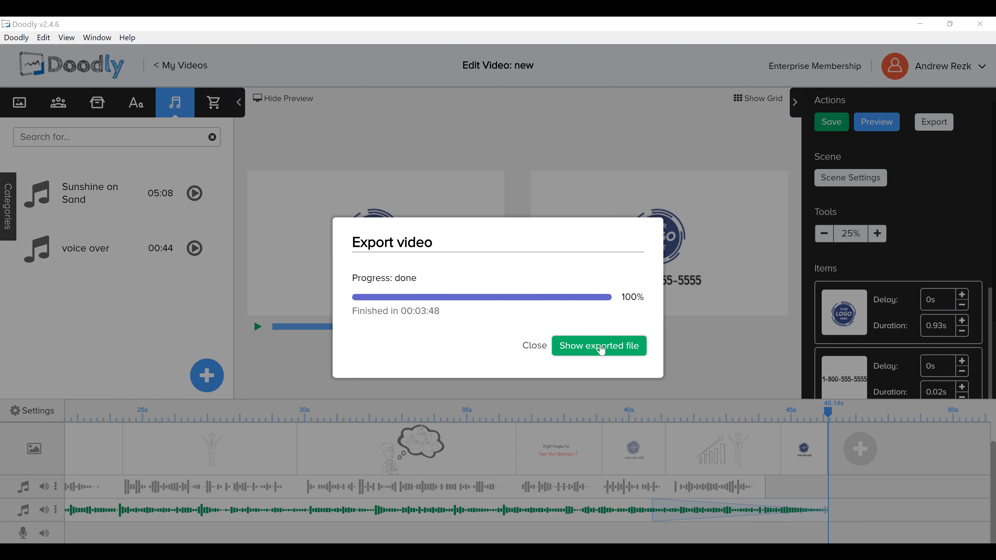
Show the exported file in its folder, play new.mp4 enlarged, and close the finished export dialog
click(602, 350)
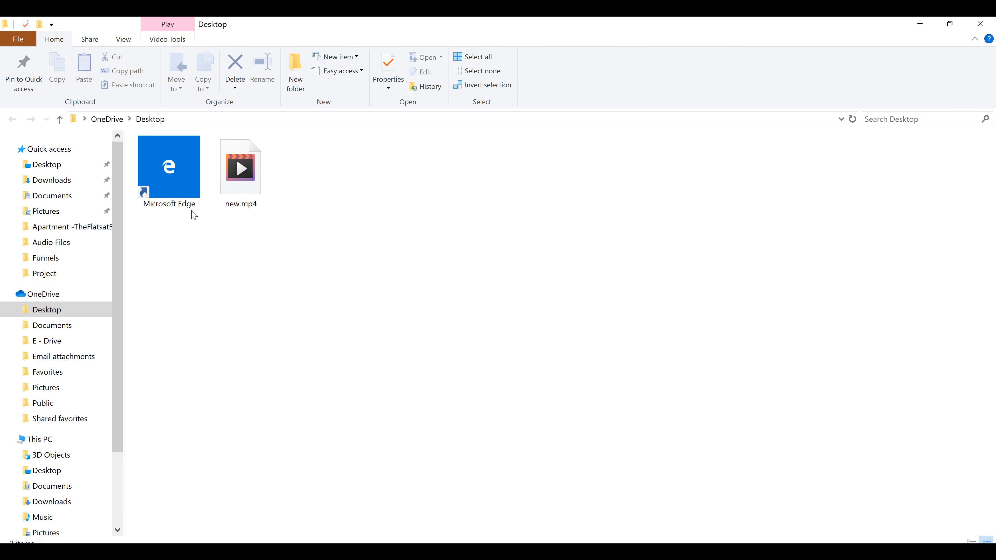
double_click(240, 173)
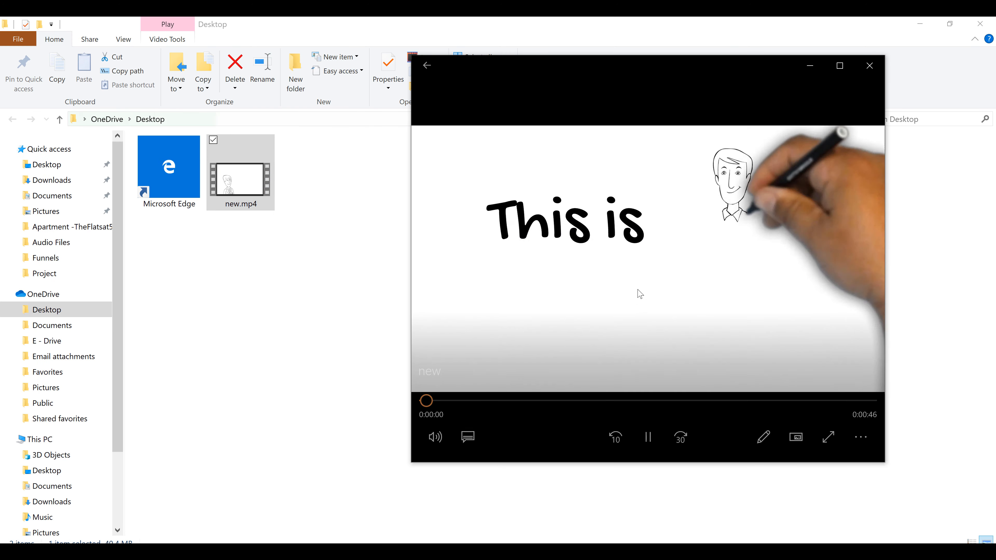
double_click(640, 293)
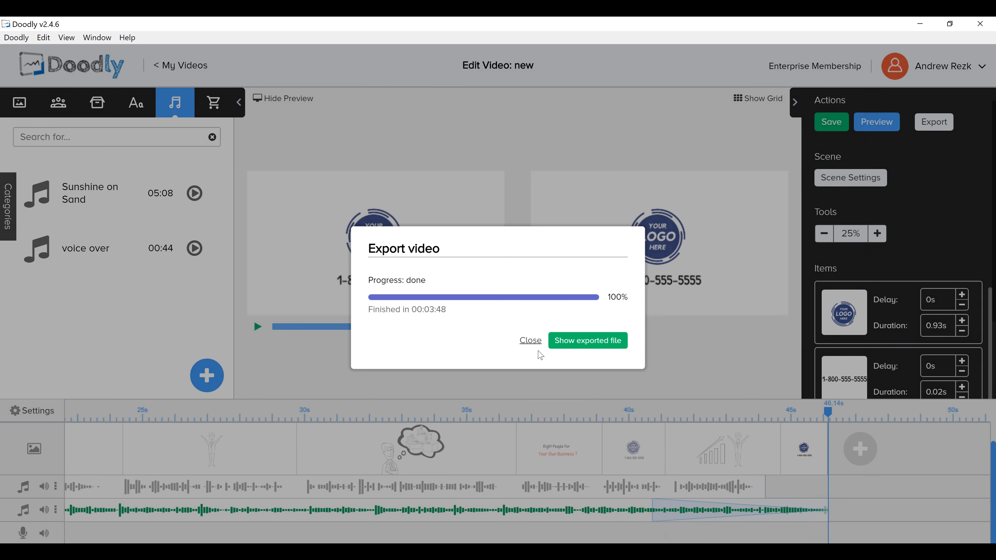
click(536, 347)
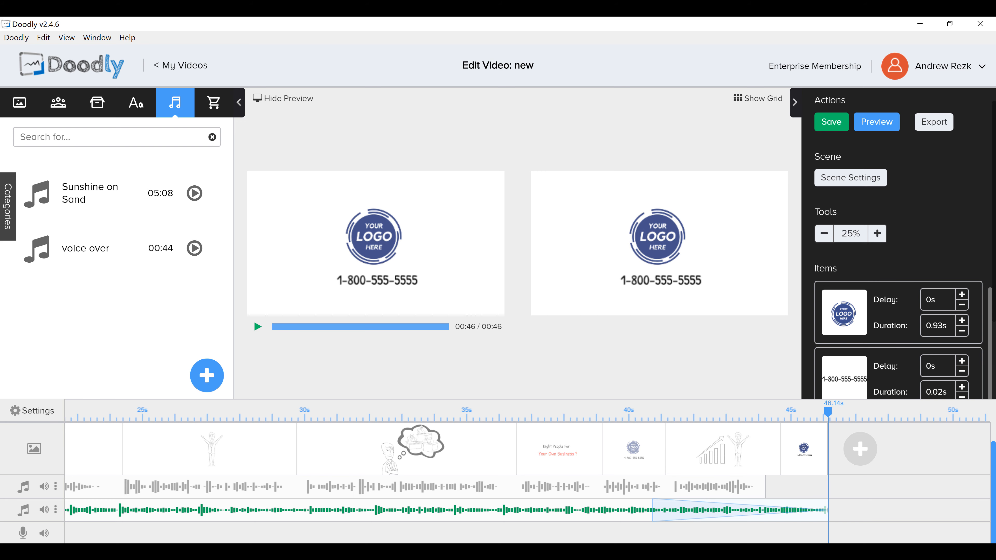
Apply the Dark Chalkboard style to the video, hide the side preview, and play the opening scenes in a full preview
scroll(527, 471, left, 10)
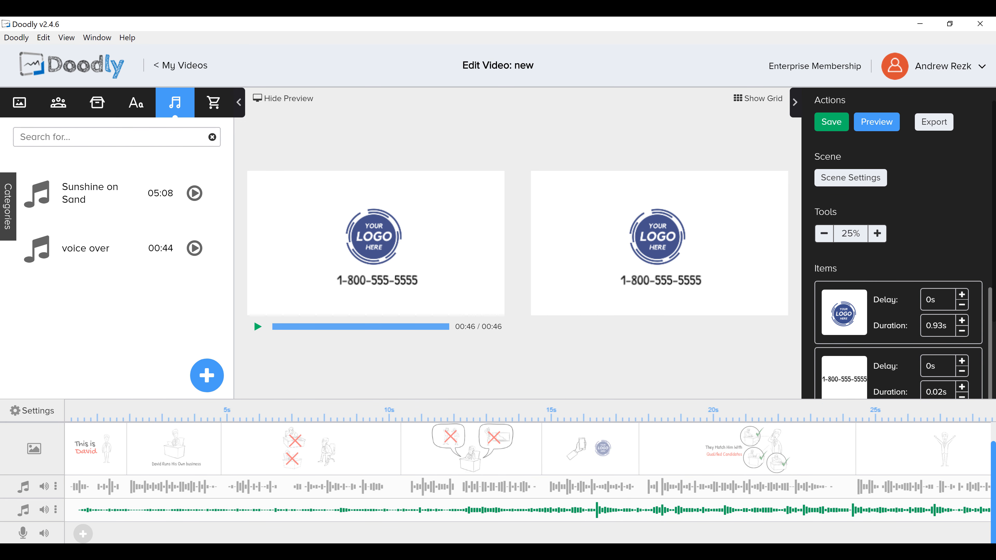
click(37, 418)
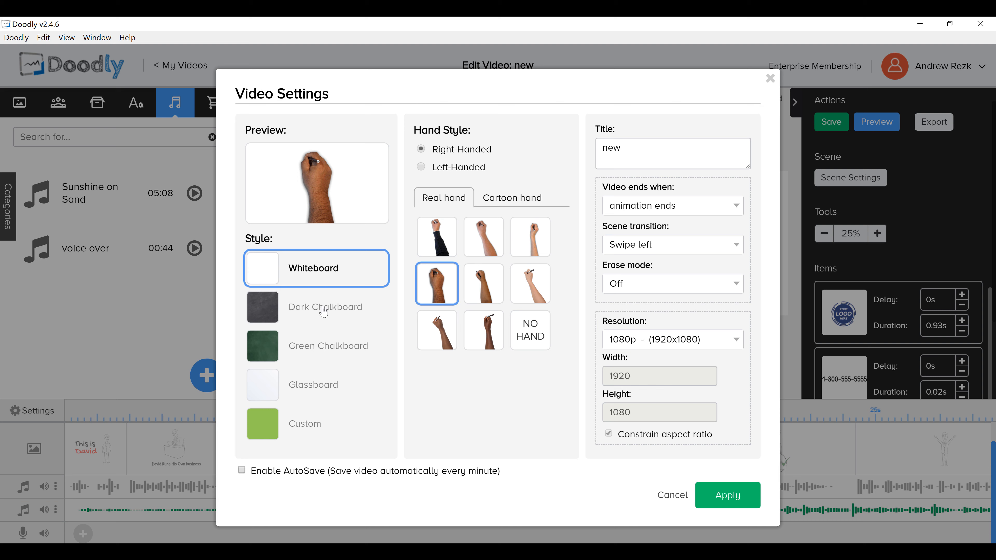
click(304, 313)
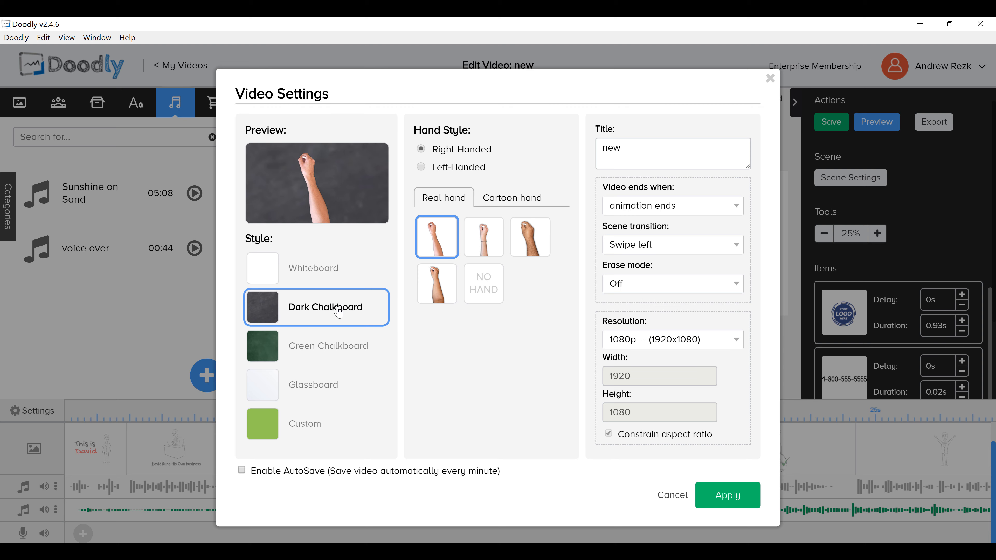
click(721, 495)
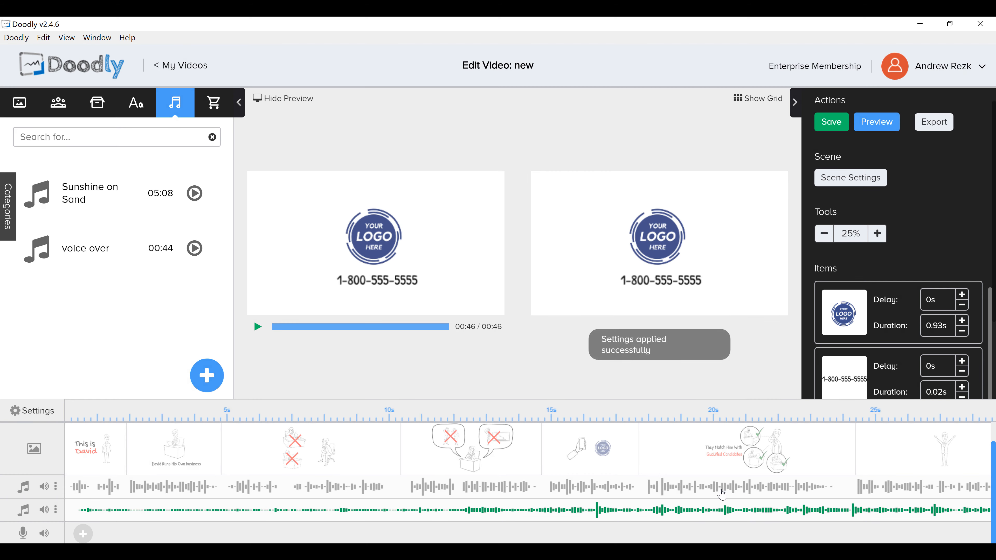
click(307, 99)
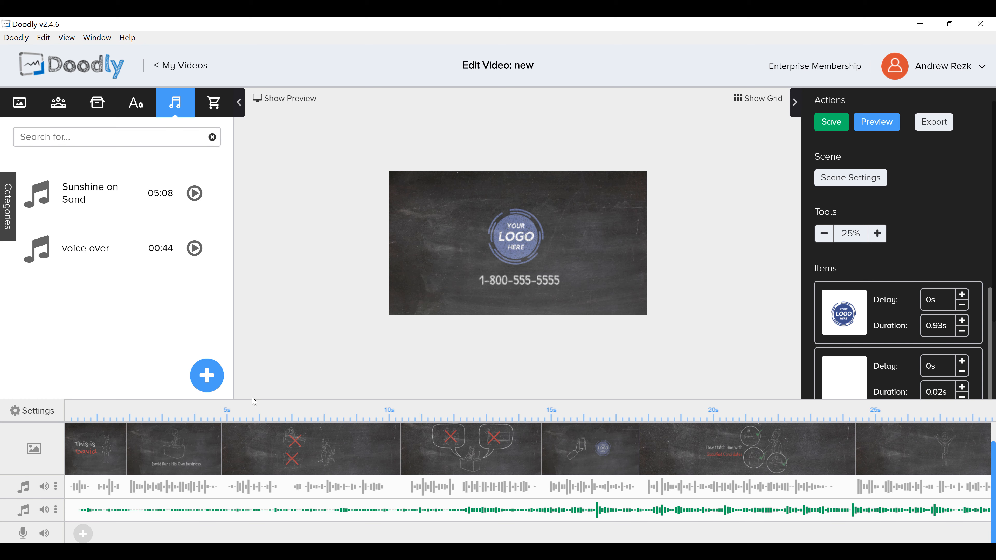
click(875, 130)
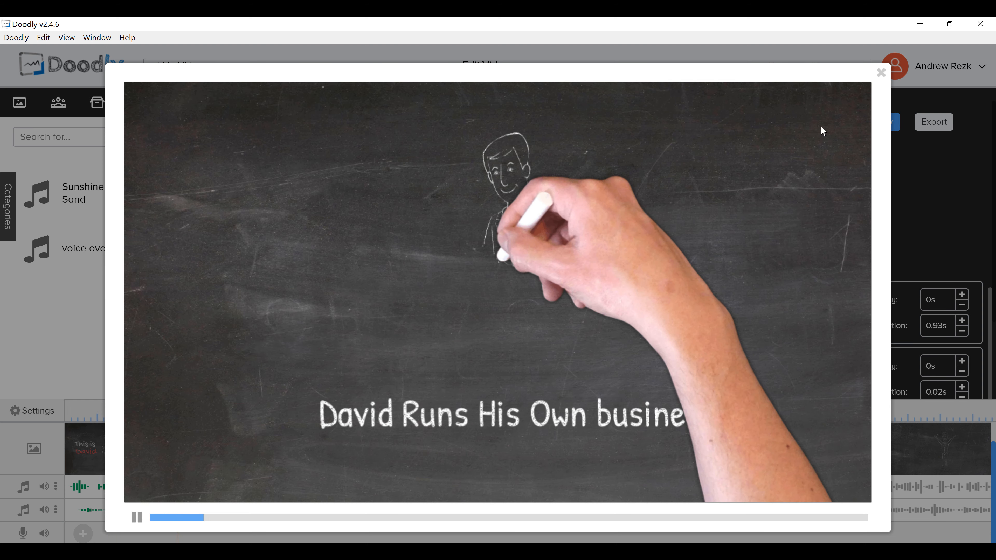
click(414, 278)
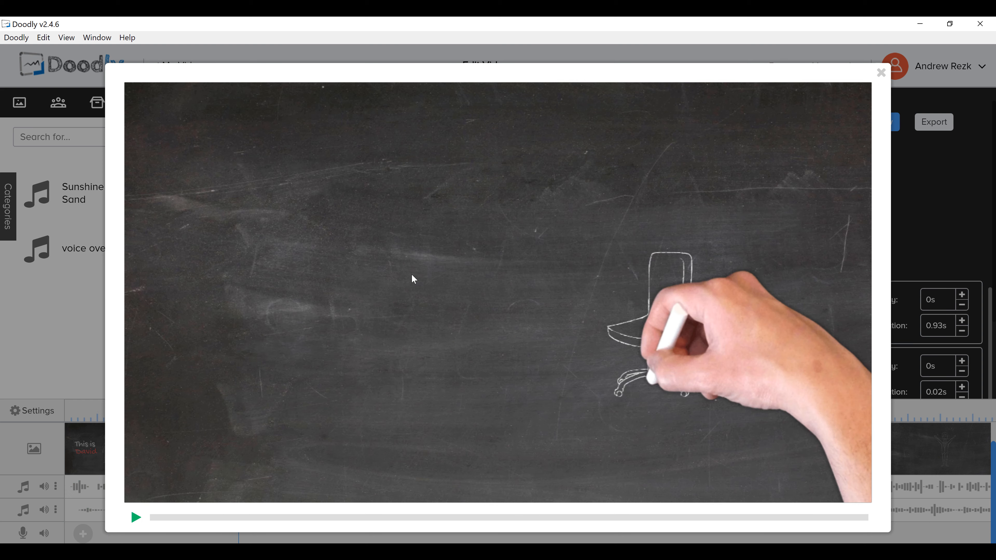
Apply the Glassboard style with the second real hand, and preview the first scenes
click(36, 410)
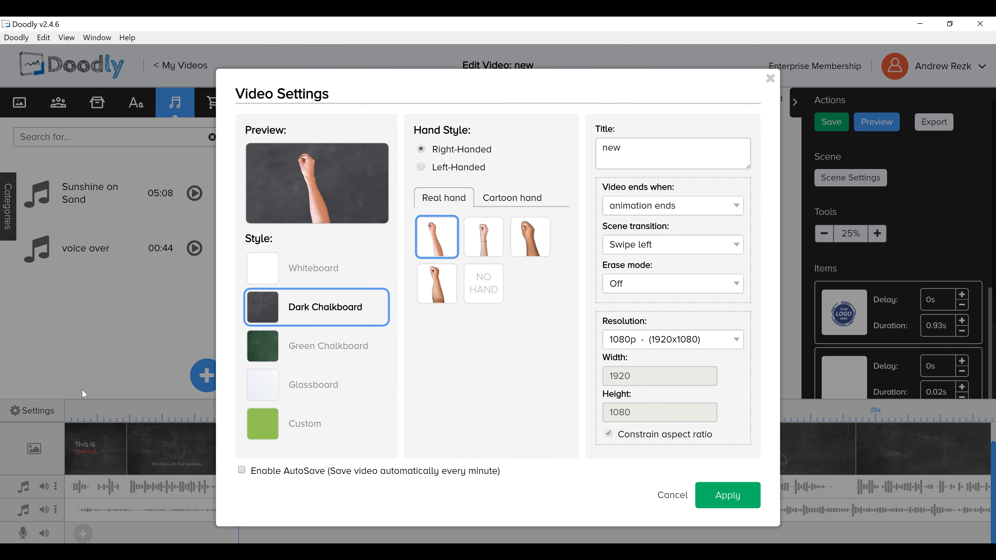
click(337, 352)
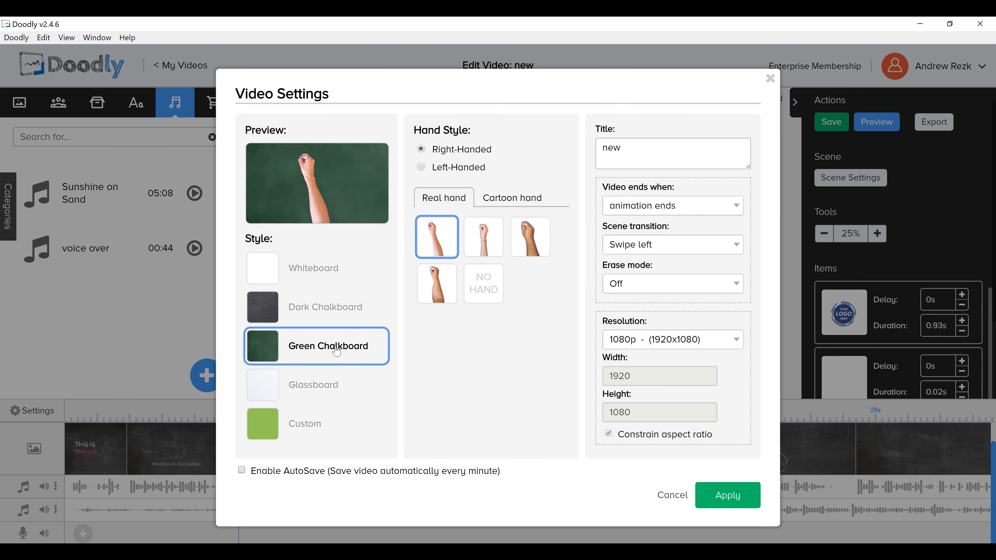
click(316, 397)
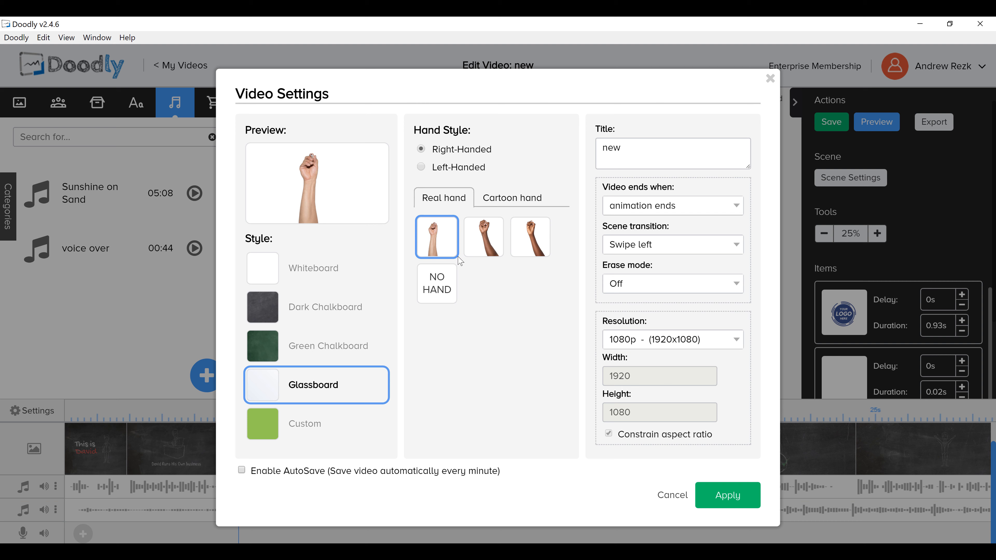
click(486, 250)
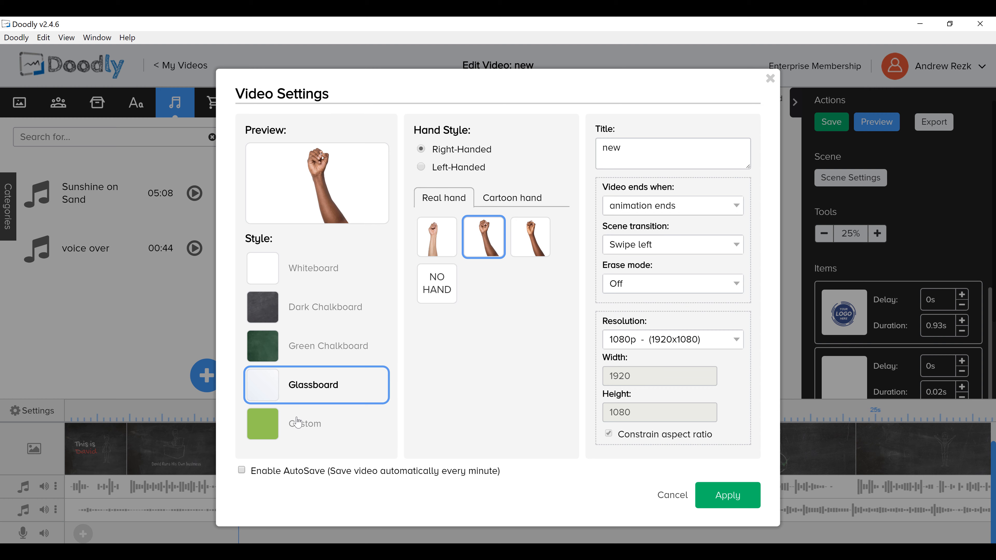
click(728, 496)
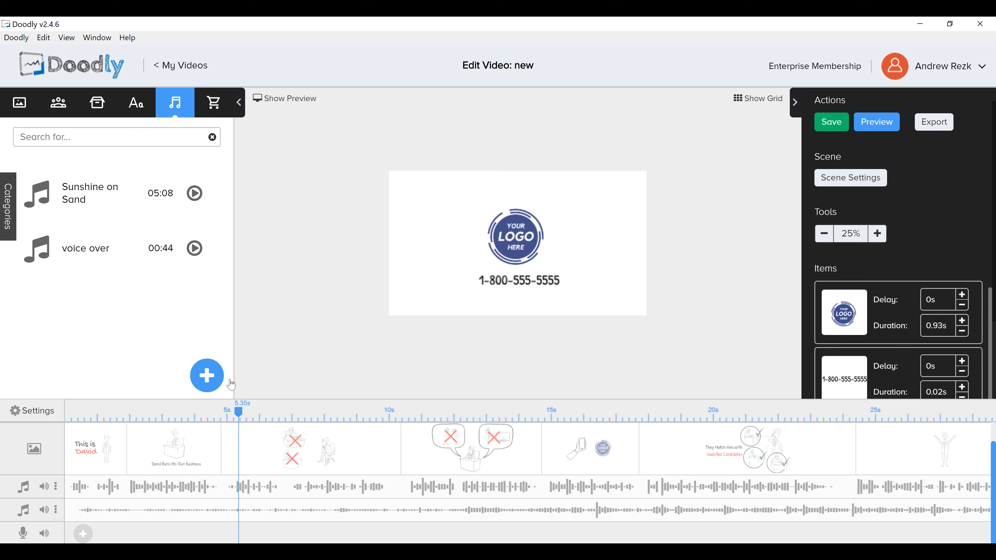
click(887, 120)
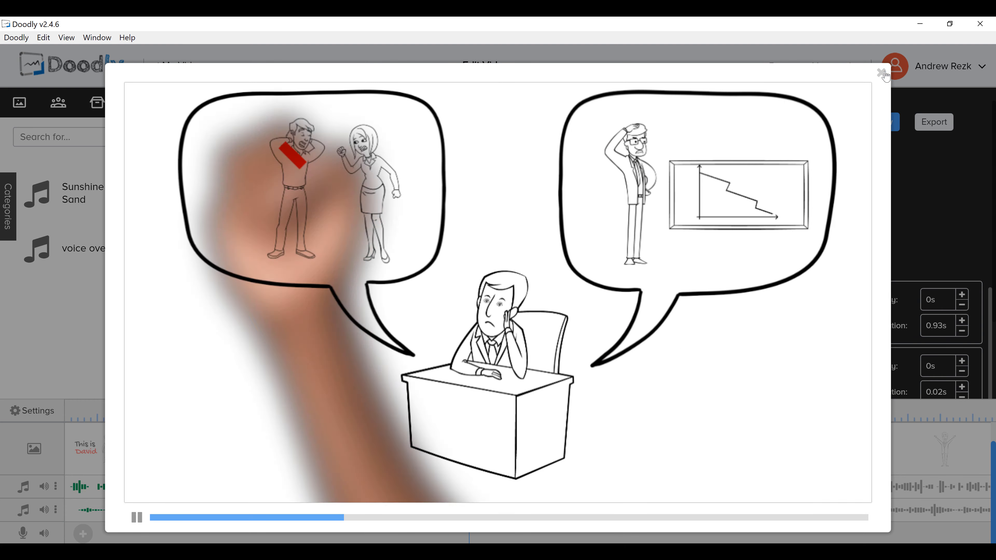
click(61, 393)
Choose the Custom style in the video settings and set its background type to Custom Image
click(32, 415)
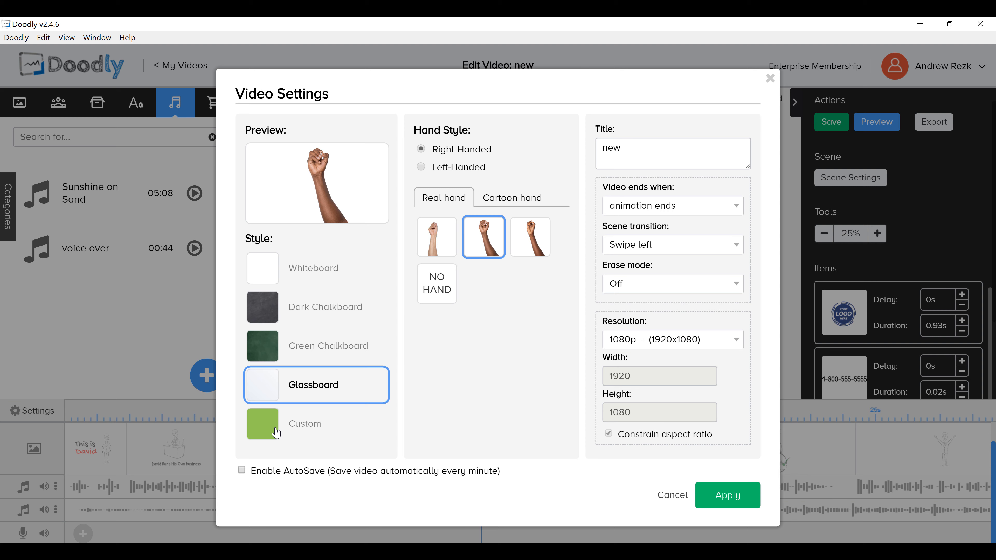
click(276, 432)
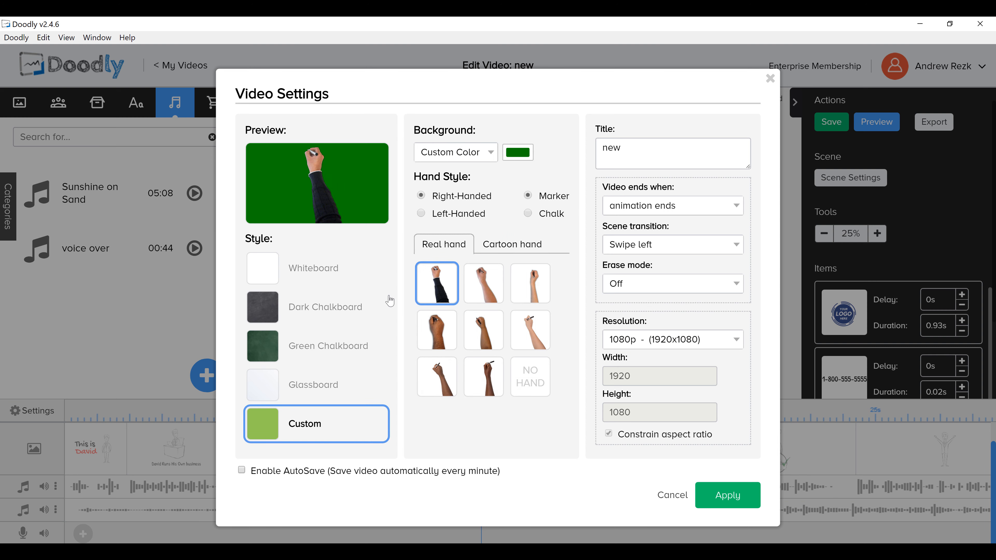
click(486, 158)
click(525, 172)
click(494, 159)
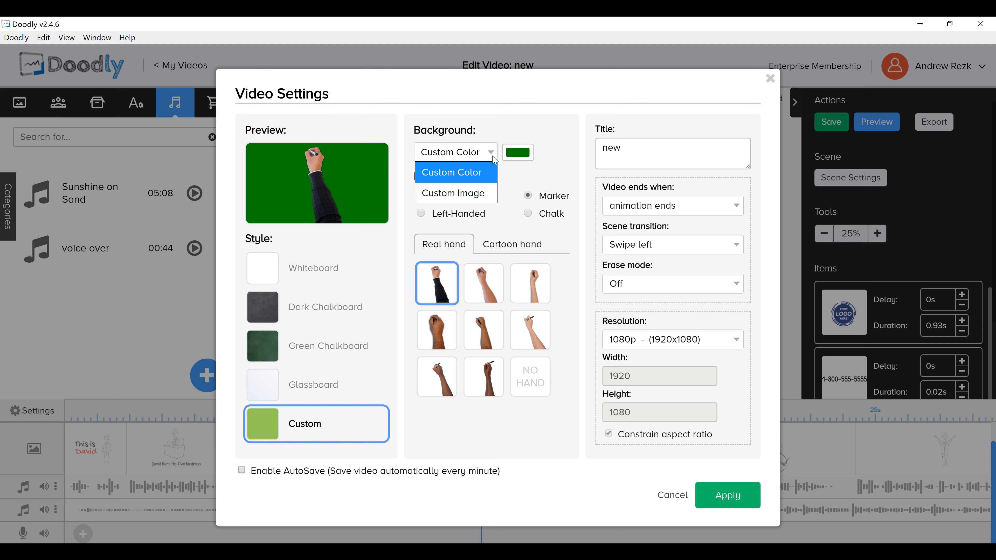
click(471, 191)
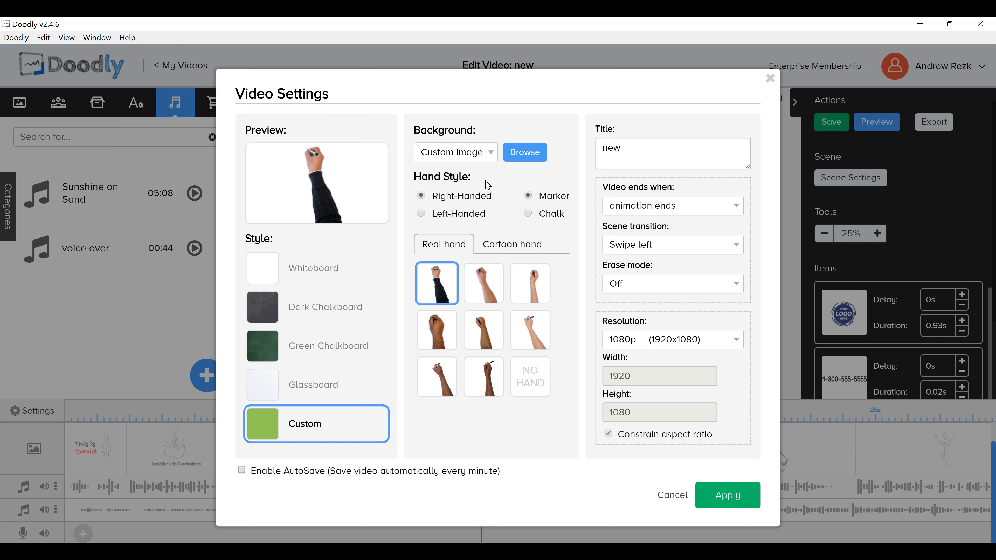
Show the Project folder's files as thumbnails and load background 2.jpg as the custom background image
click(518, 161)
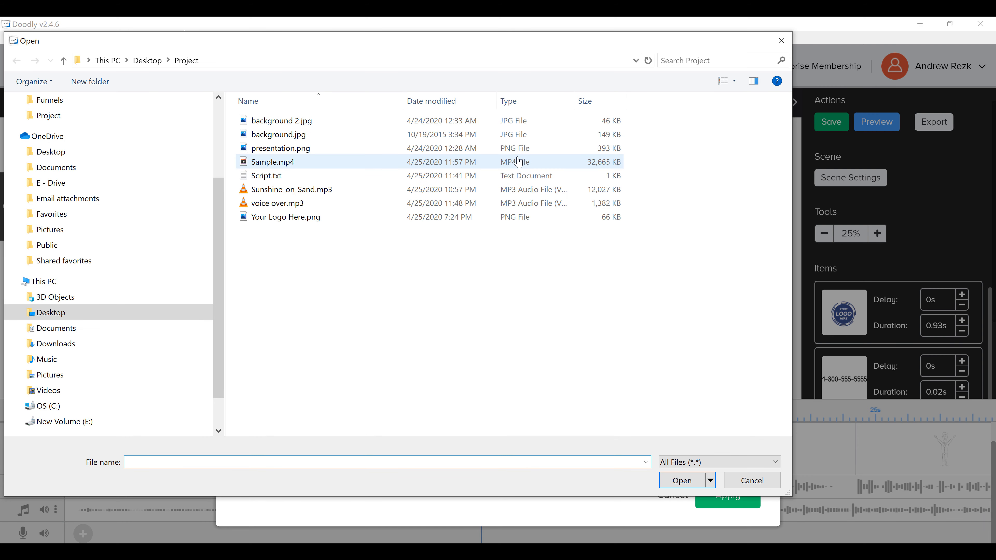
right_click(400, 254)
mouse_move(290, 257)
click(416, 276)
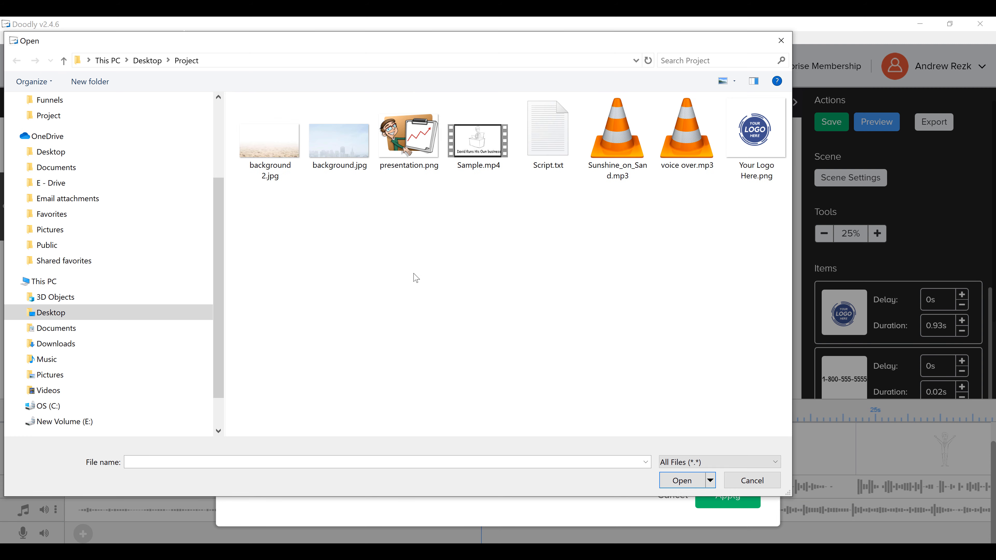
double_click(278, 176)
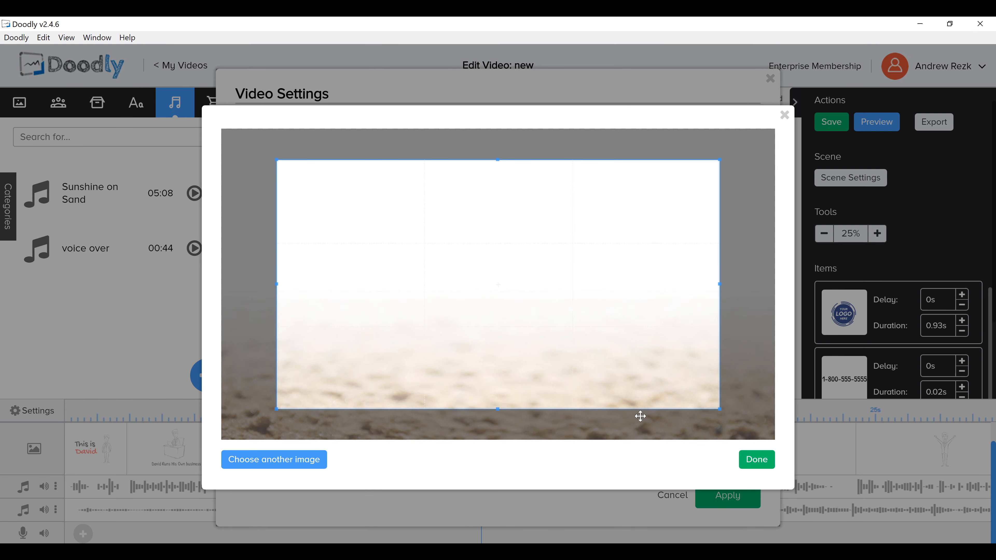
Move the crop area to the upper edge of the background image, apply the settings, and preview the video
drag(641, 416, 611, 330)
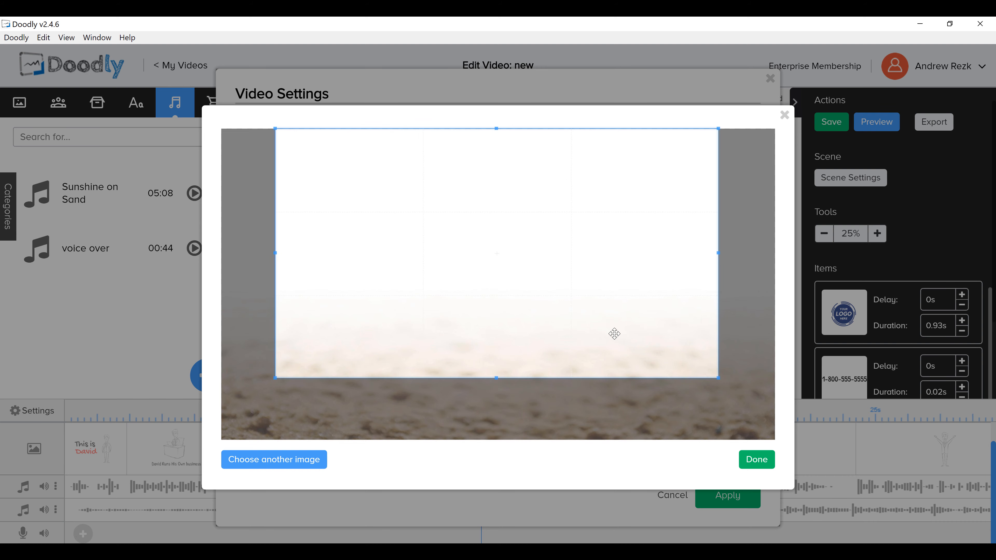
click(750, 468)
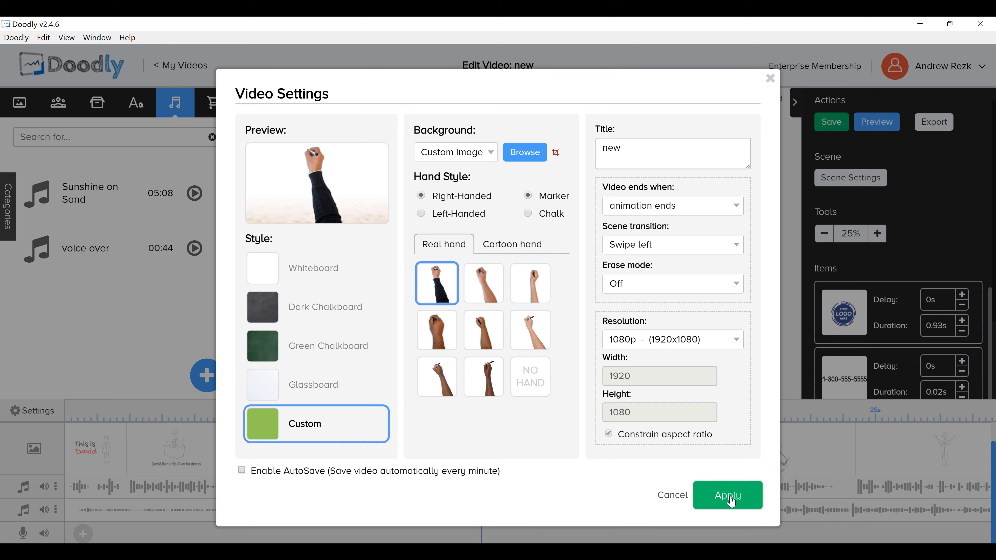
click(730, 501)
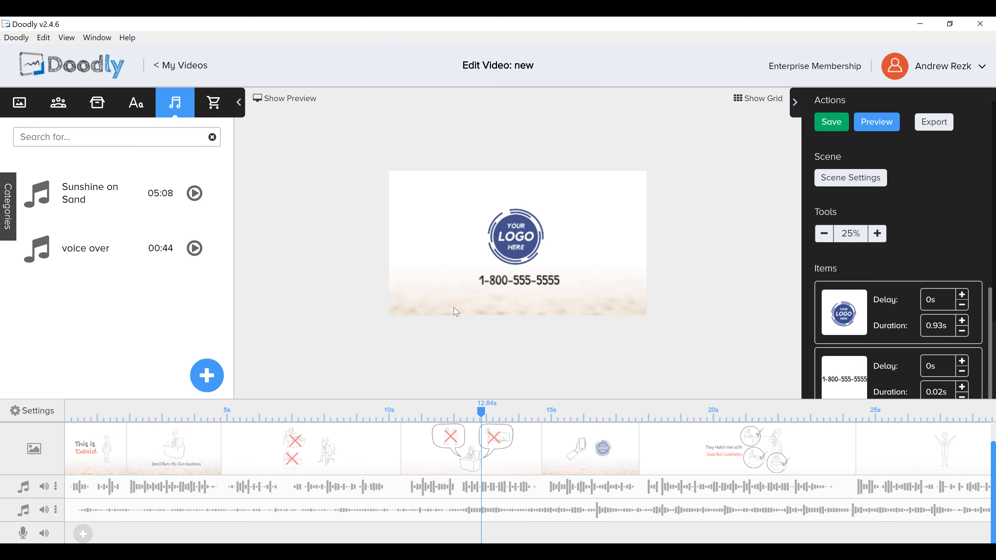
click(876, 124)
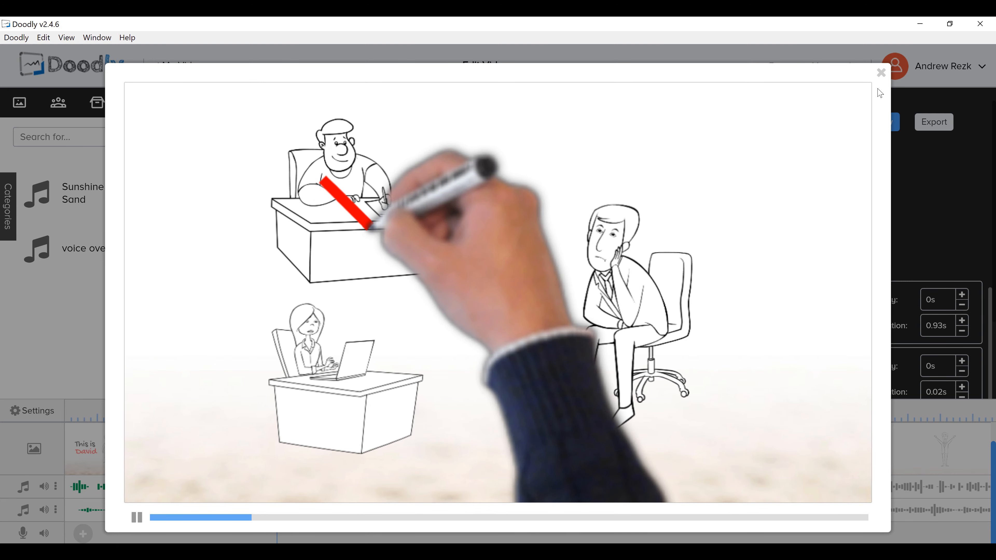
Close the video preview and switch the character library to the coloured versions
click(882, 74)
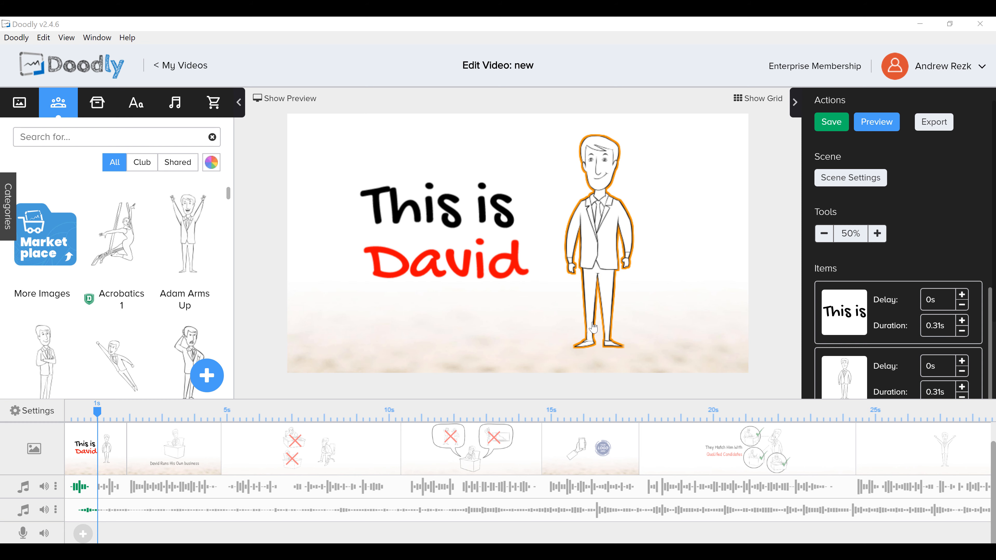
click(211, 163)
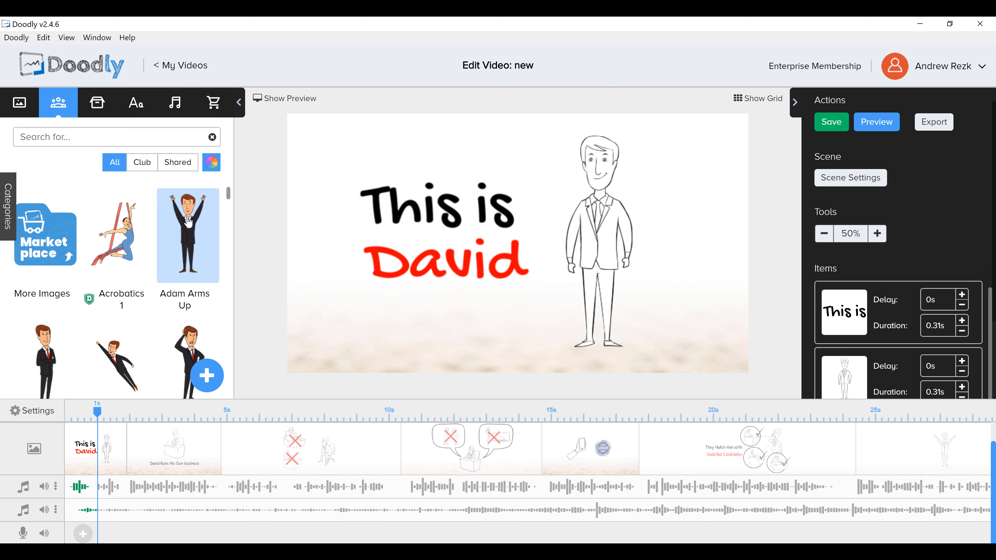
scroll(176, 284, down, 10)
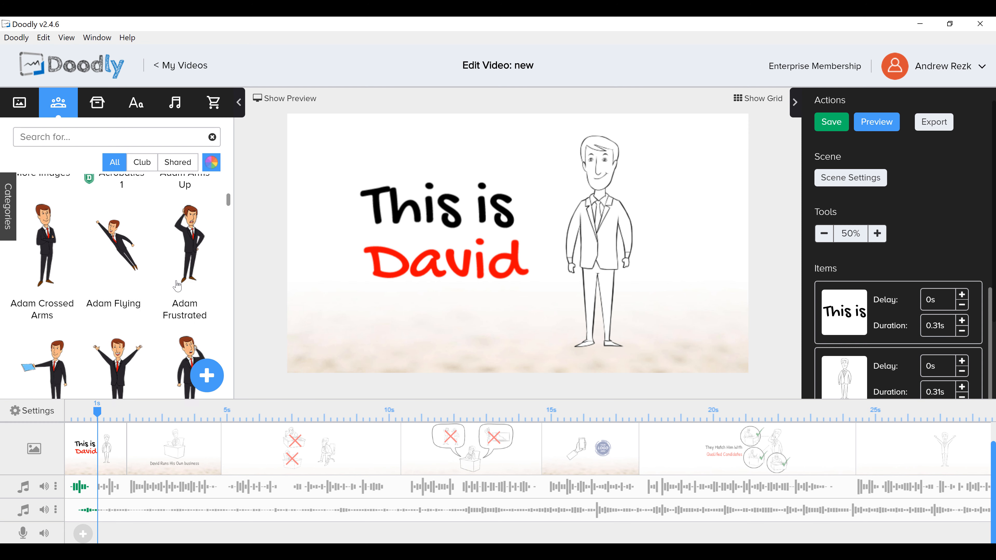
scroll(177, 294, down, 8)
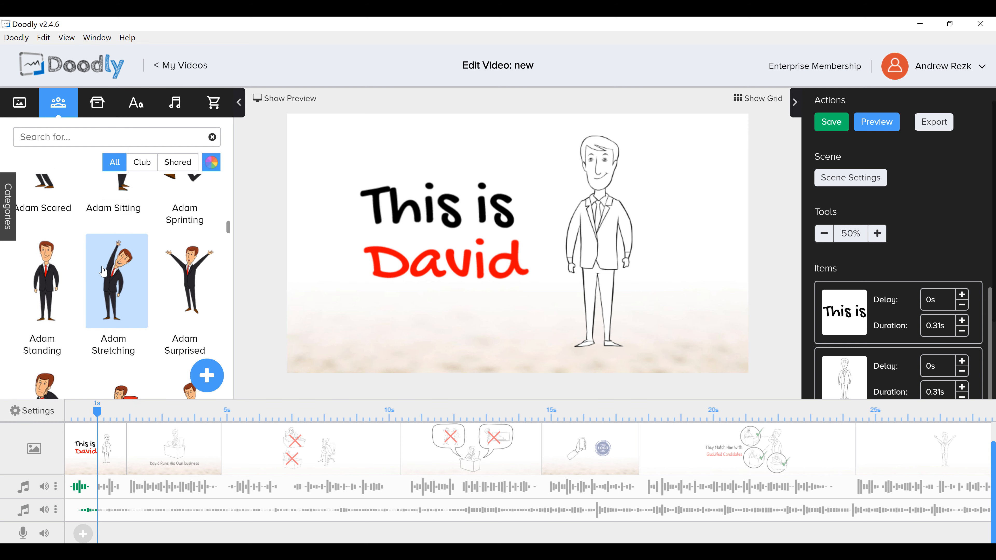
Browse the coloured scenes and the coloured graph props in the asset library
click(20, 108)
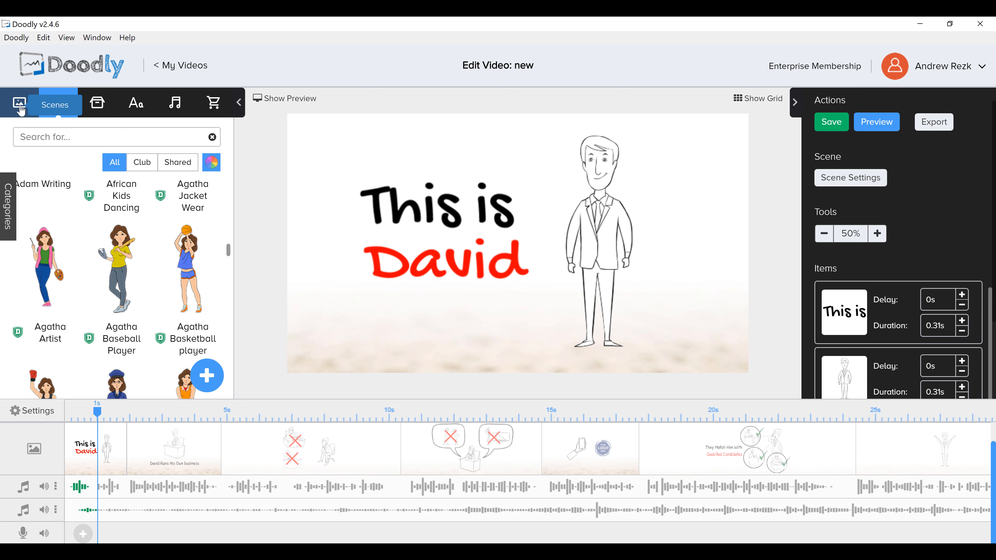
scroll(120, 294, down, 10)
scroll(120, 294, down, 3)
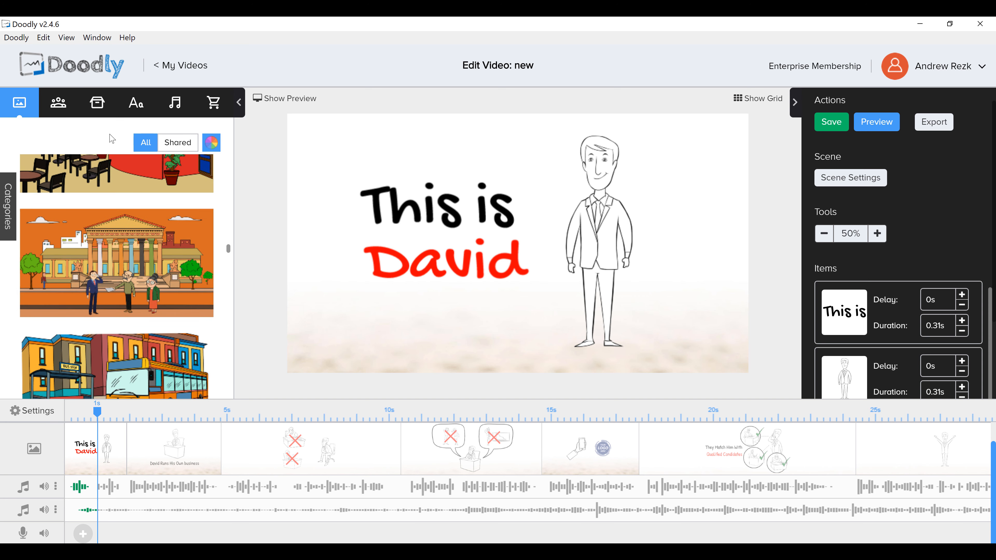
click(97, 103)
scroll(138, 274, down, 2)
scroll(138, 273, down, 5)
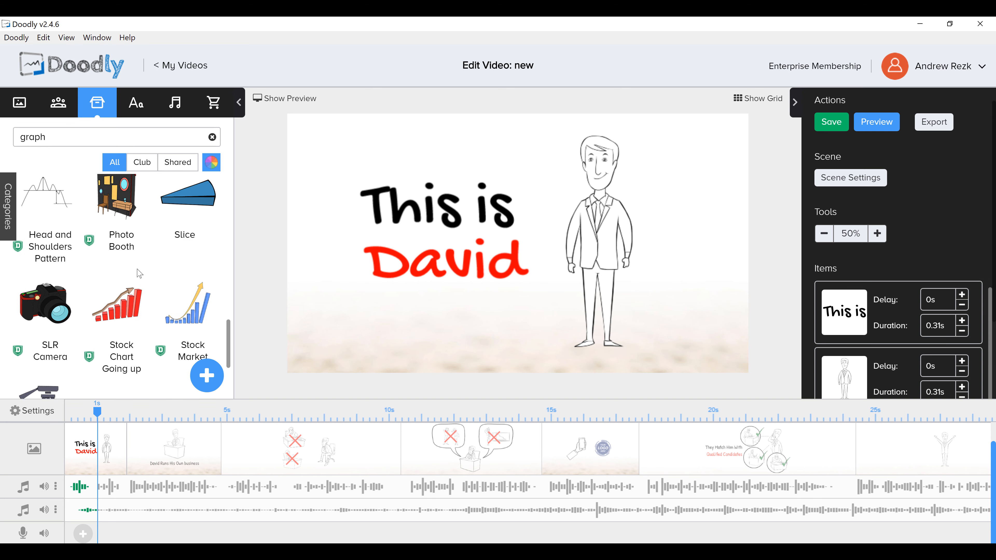
scroll(118, 235, up, 12)
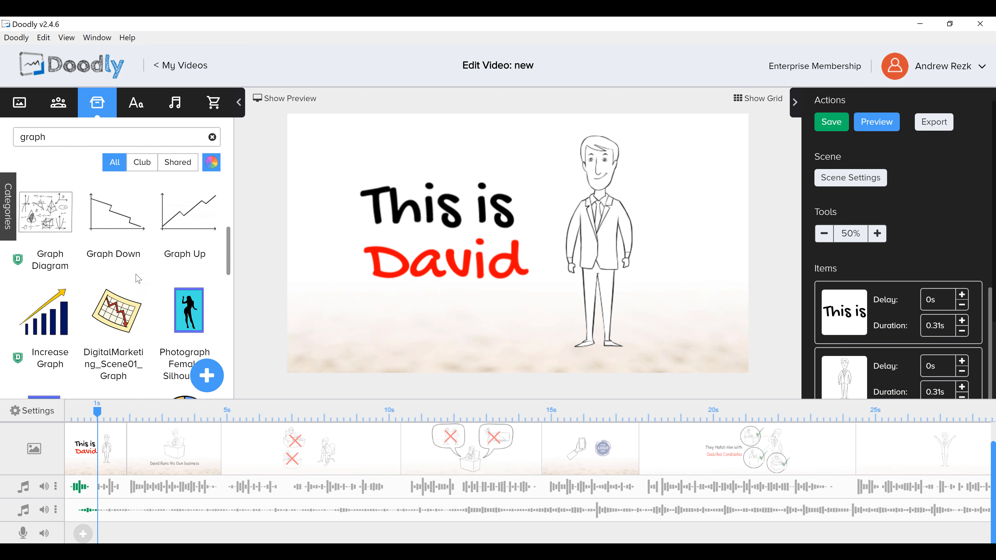
Replace the standing man in the first scene with the coloured Adam Standing character
click(58, 102)
scroll(101, 299, down, 5)
scroll(102, 299, up, 10)
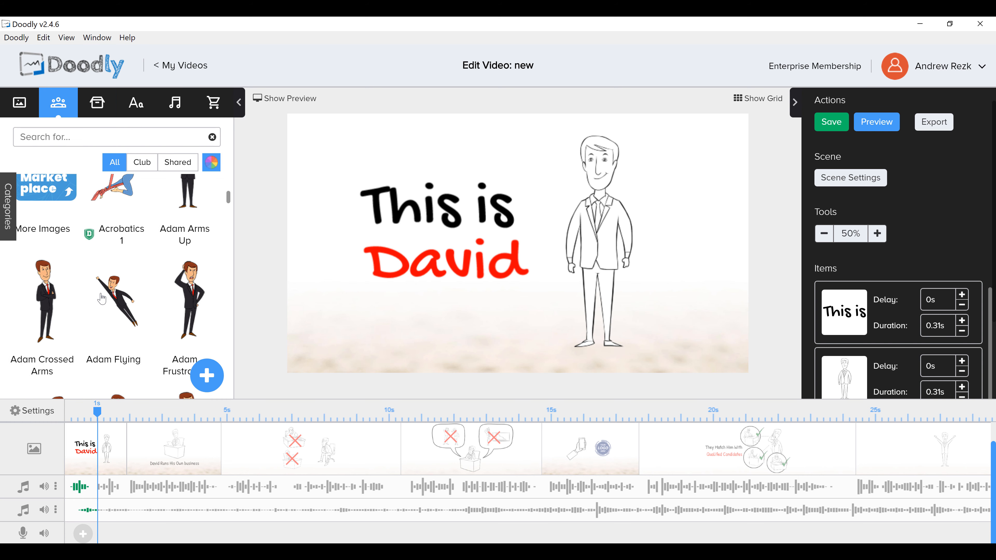
scroll(102, 299, down, 6)
scroll(102, 299, down, 4)
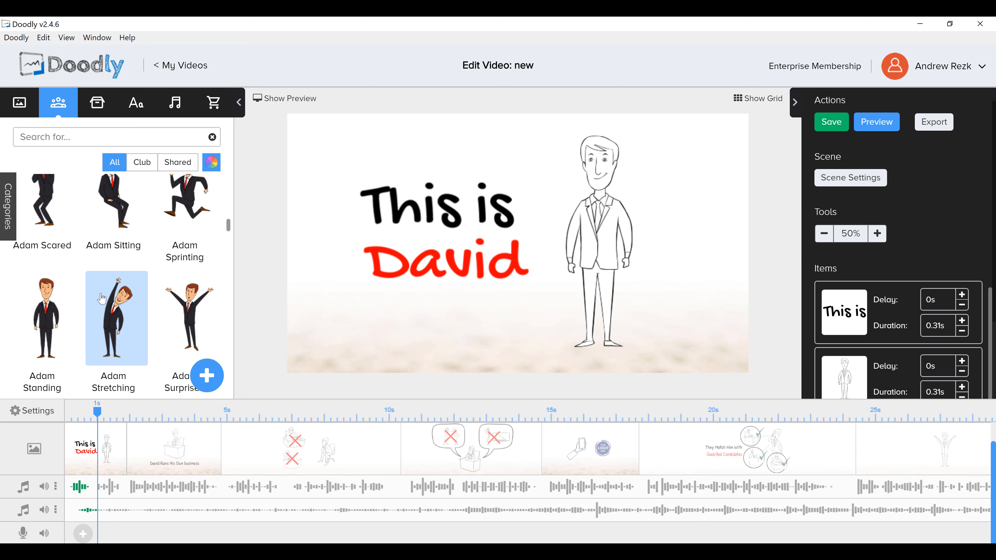
drag(51, 253, 580, 232)
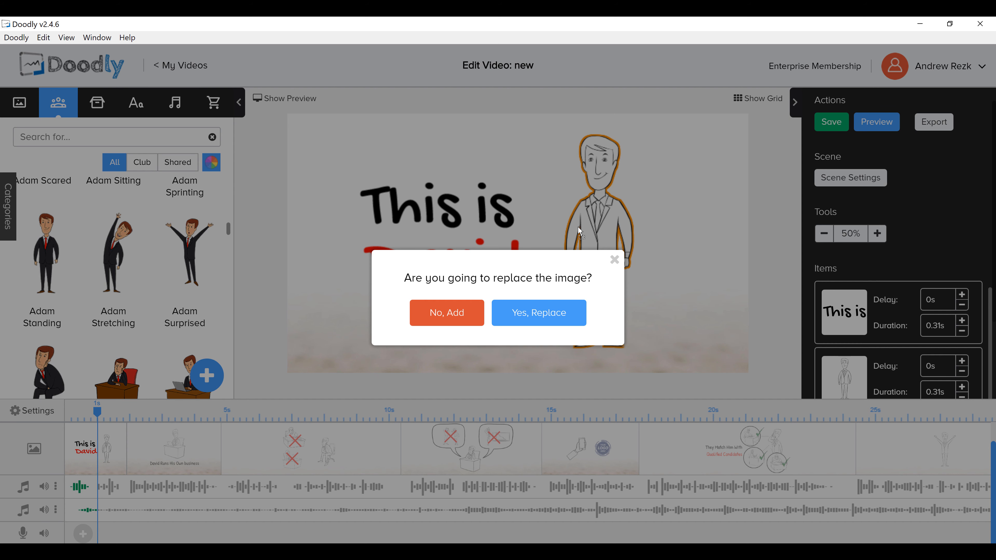
click(529, 316)
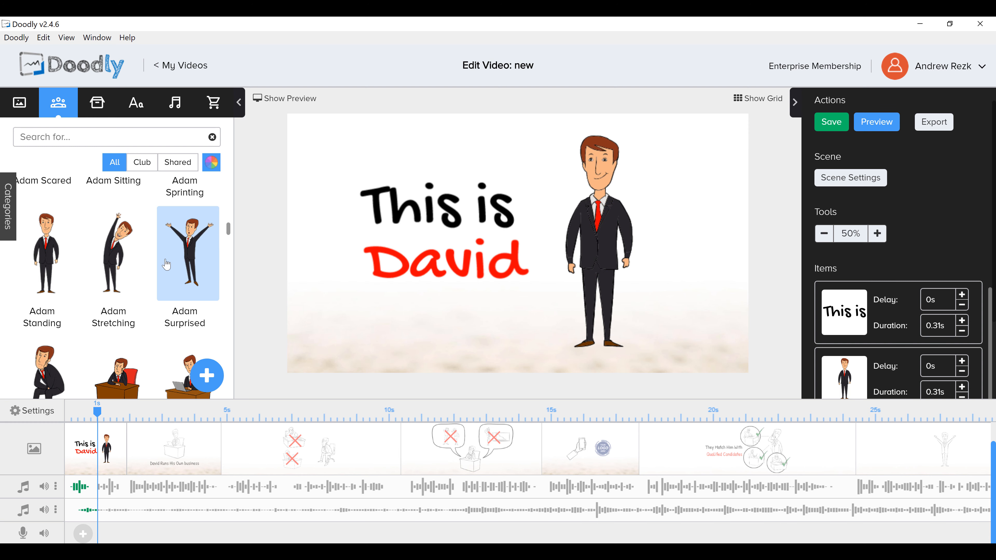
Try placing an enlarged second Adam Standing beside the first one, and remove it from the scene
drag(59, 261, 397, 251)
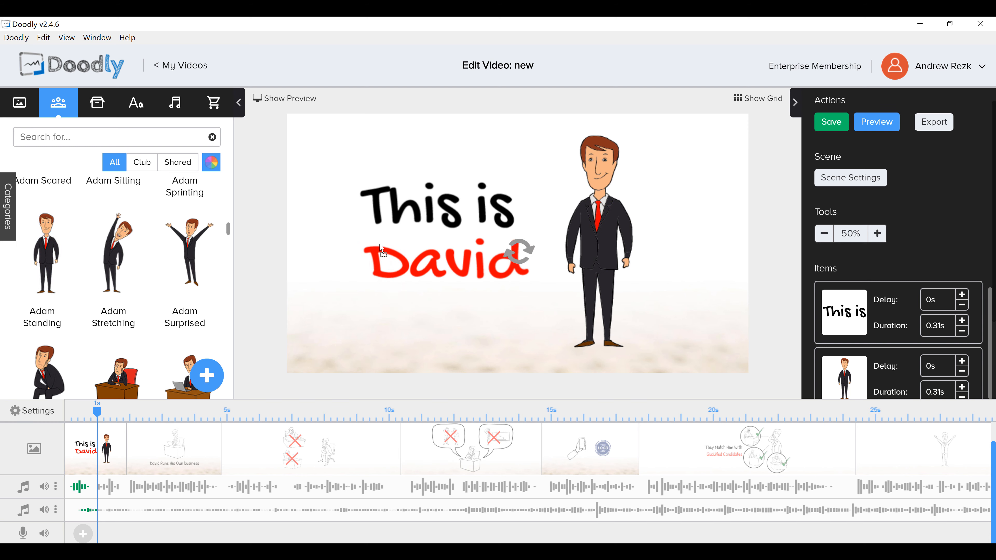
click(387, 292)
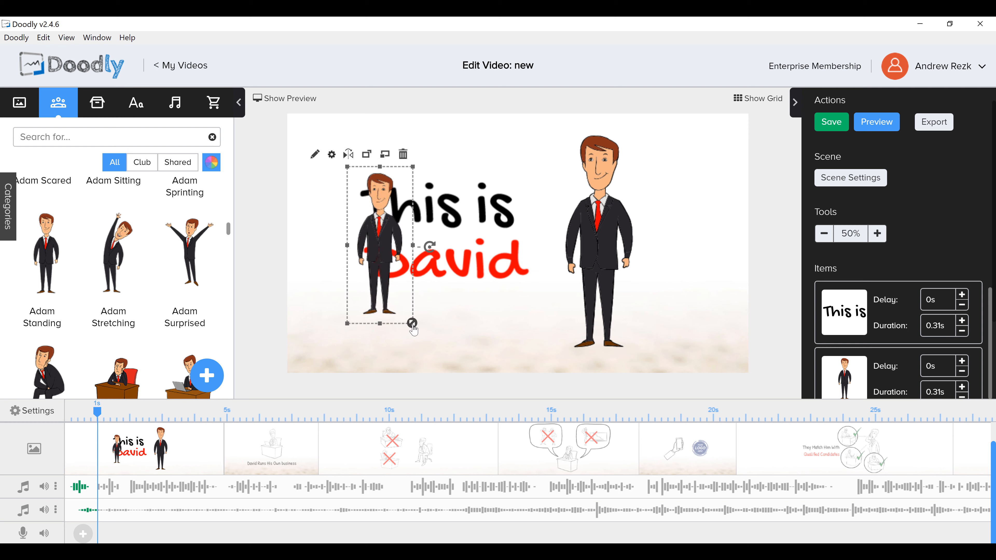
drag(411, 326, 427, 359)
drag(404, 296, 550, 276)
click(564, 136)
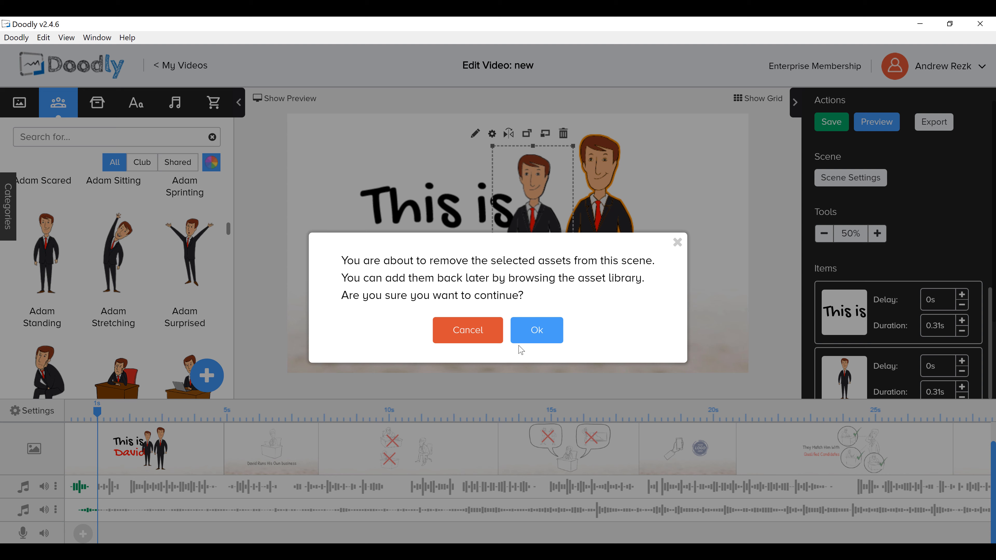
click(530, 331)
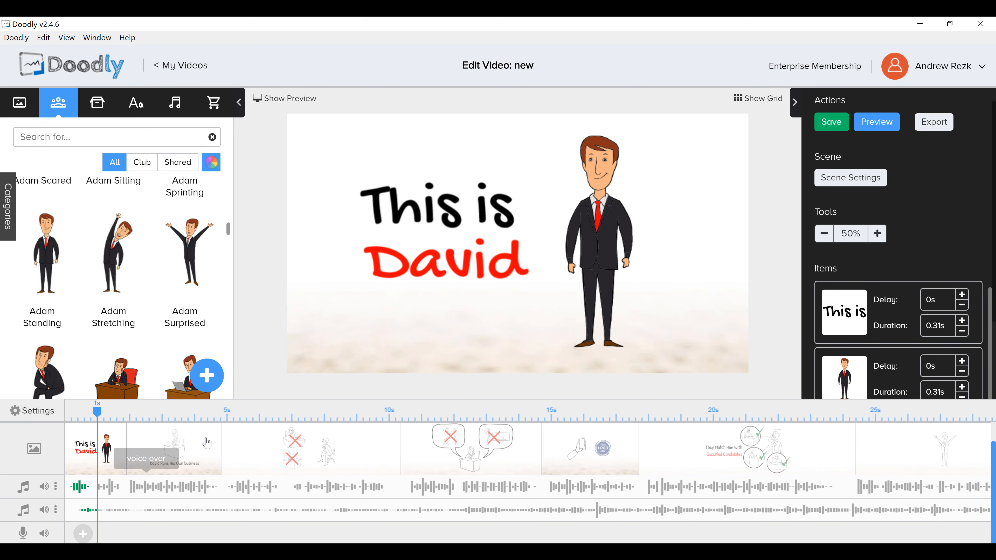
Replace the man at the desk in the second scene with the coloured Adam Typing Computer character, and open the third scene
click(202, 452)
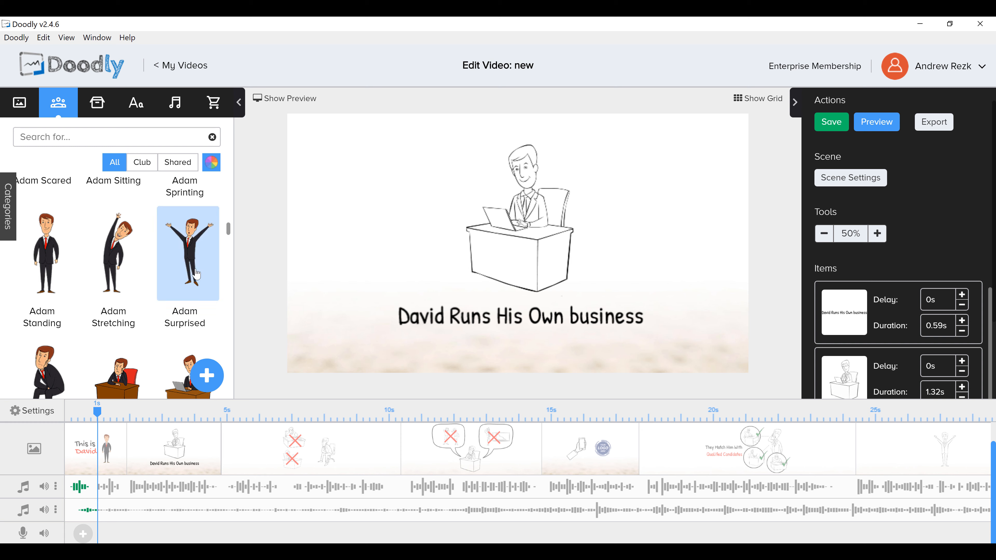
scroll(189, 251, down, 3)
drag(192, 259, 508, 231)
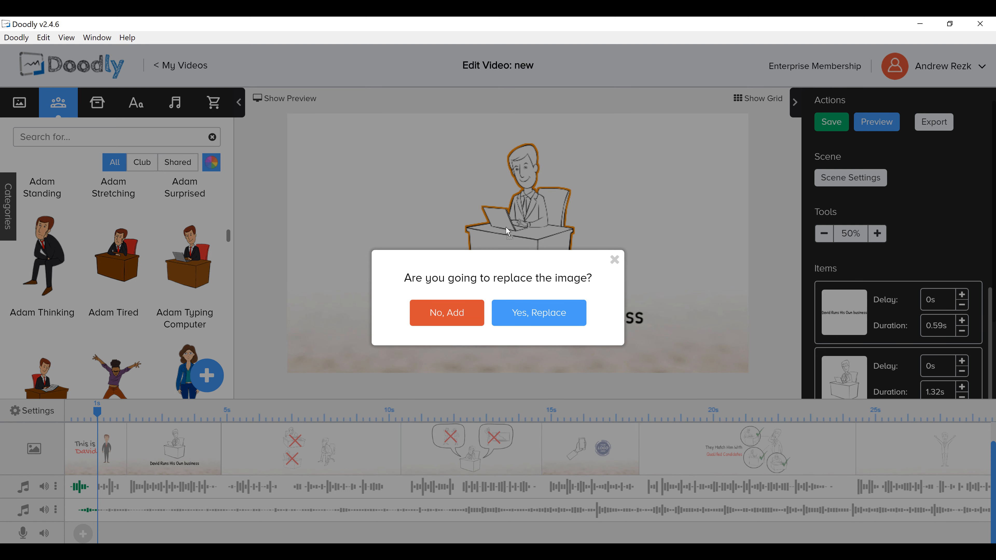
click(517, 314)
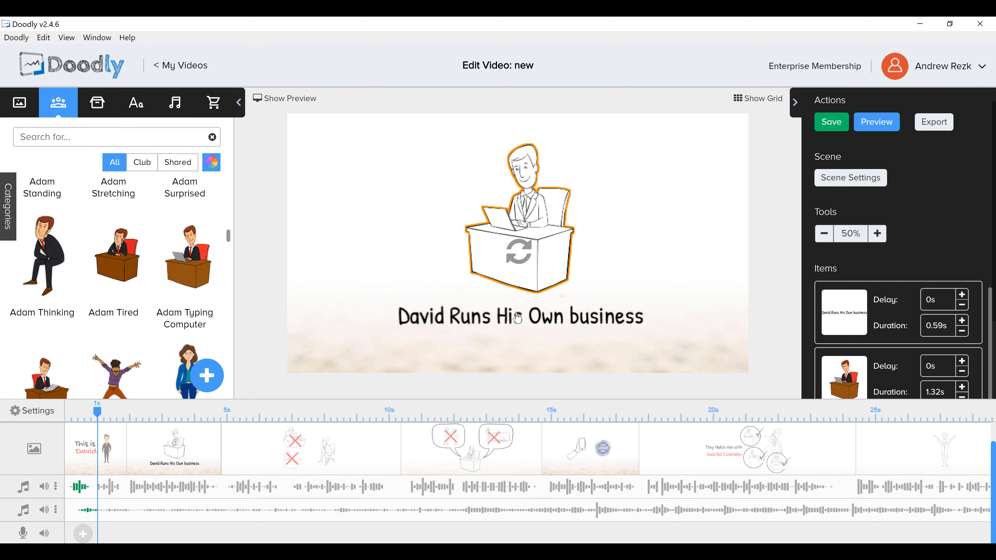
click(361, 458)
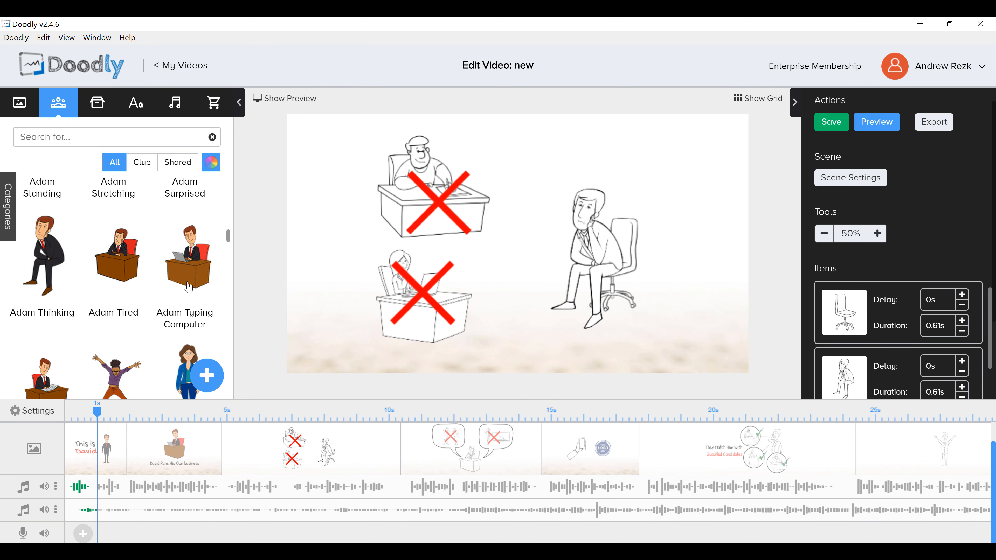
scroll(189, 287, down, 3)
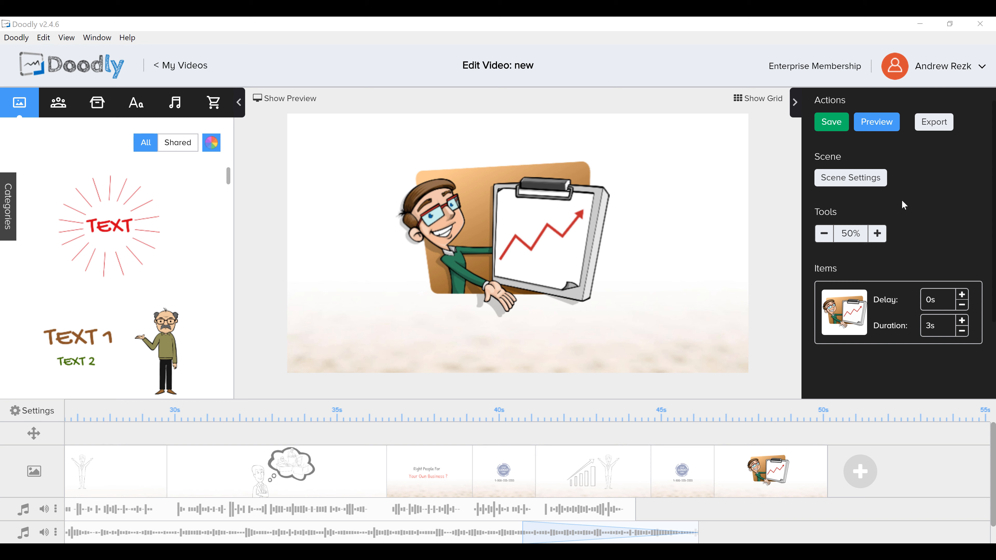
Select the presentation image in the final scene and open it for editing its reveal paths
scroll(902, 200, down, 2)
scroll(902, 199, up, 2)
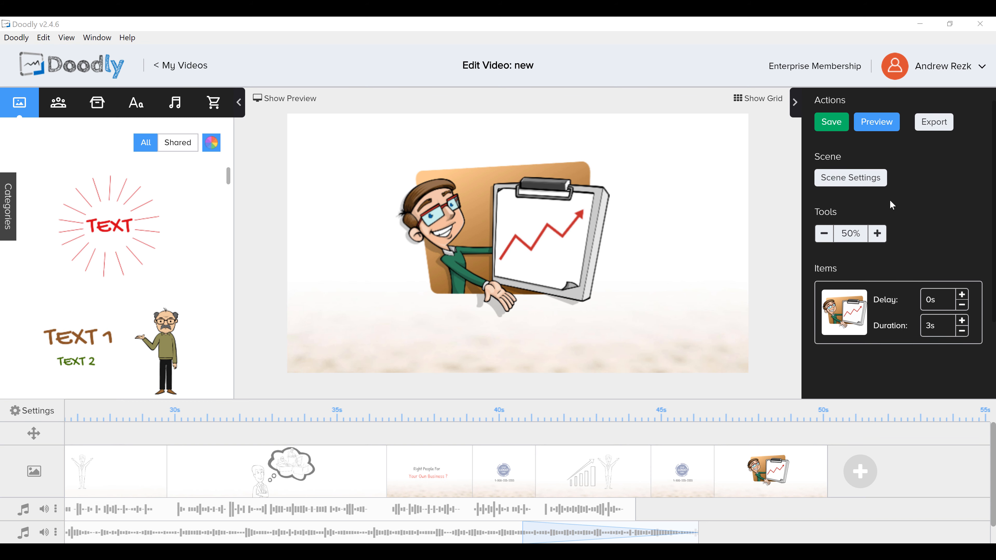
click(520, 203)
mouse_move(531, 217)
mouse_down()
mouse_move(521, 222)
mouse_move(529, 215)
mouse_up()
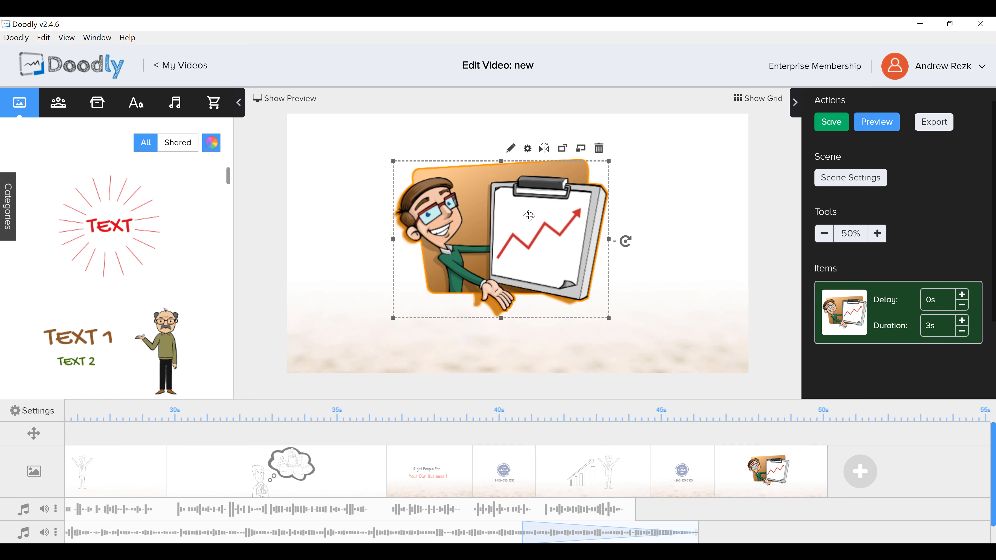
click(509, 149)
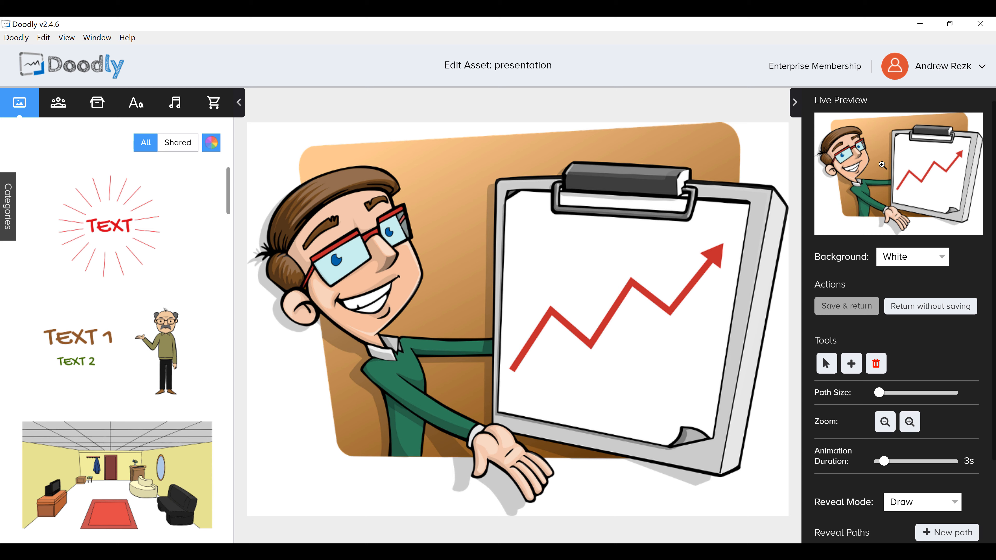
Start a reveal path on the presentation image, adding points along the clipboard's upper edge from its left corner towards the clip
scroll(867, 181, down, 3)
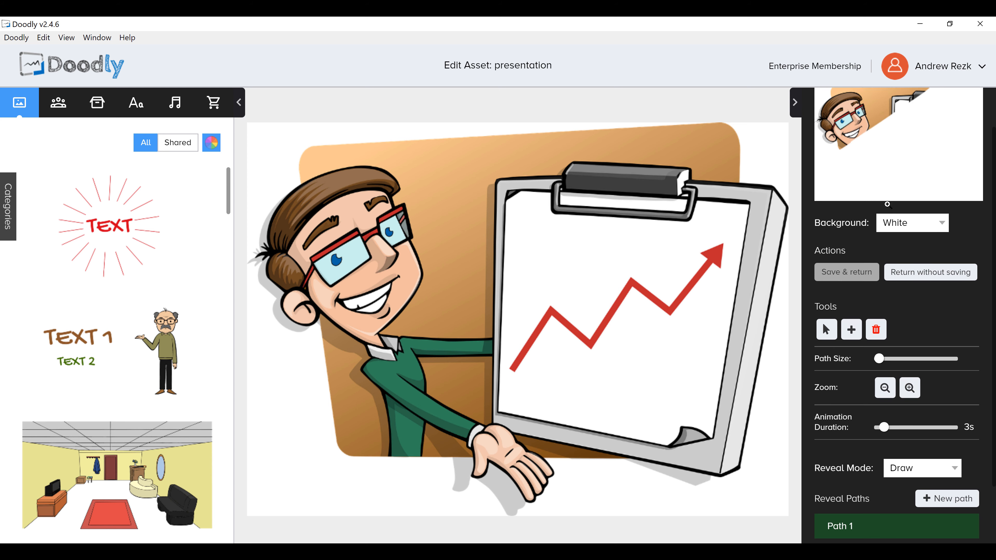
scroll(885, 340, up, 3)
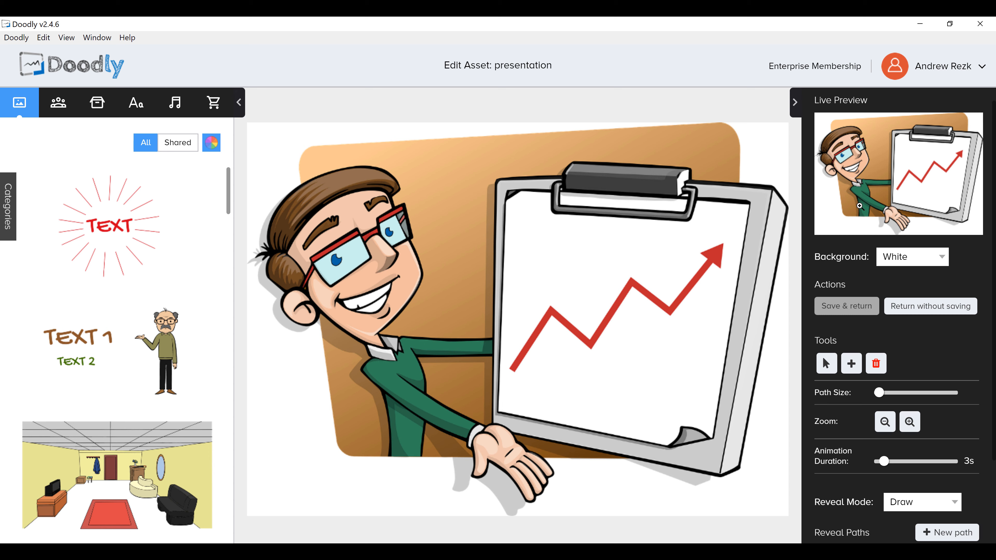
scroll(914, 202, down, 3)
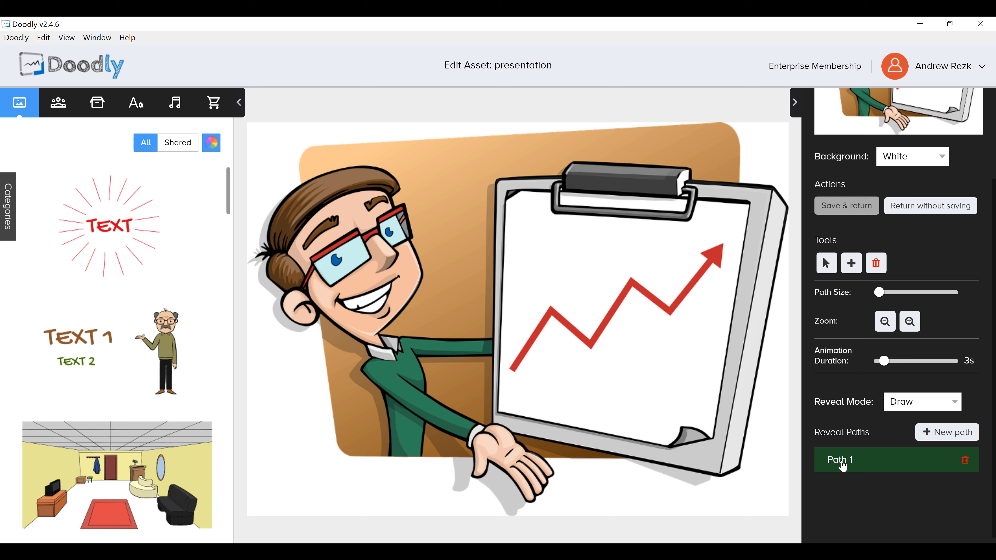
scroll(868, 400, up, 3)
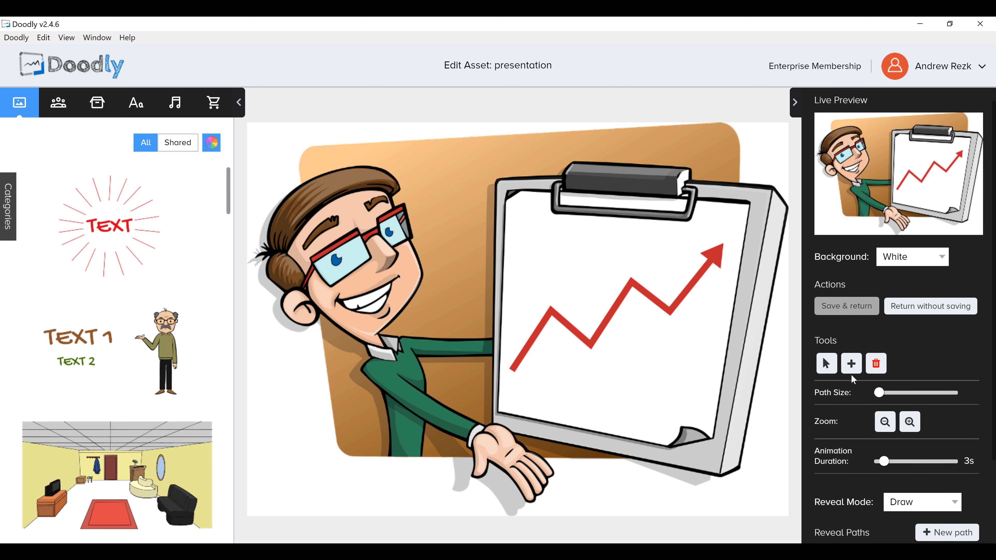
click(852, 365)
click(506, 184)
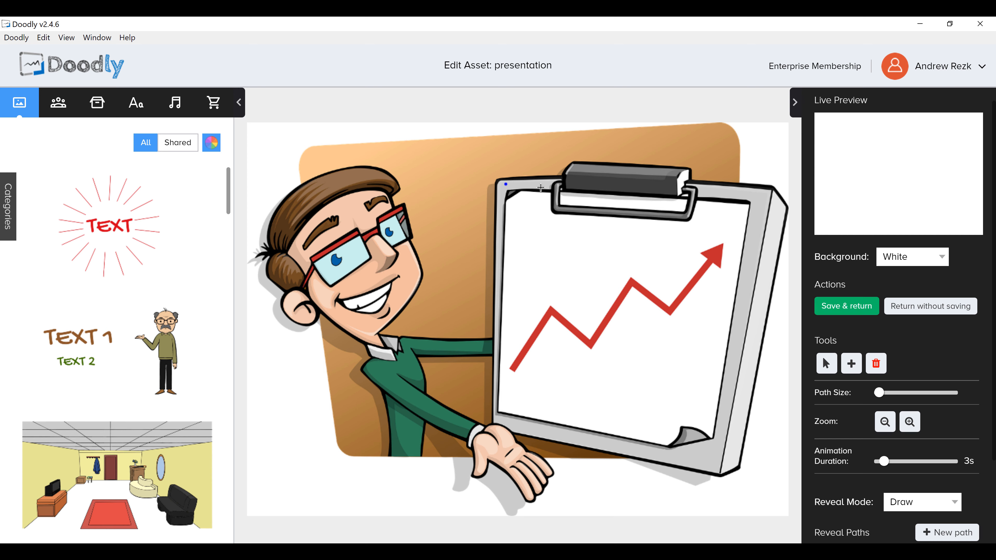
click(557, 183)
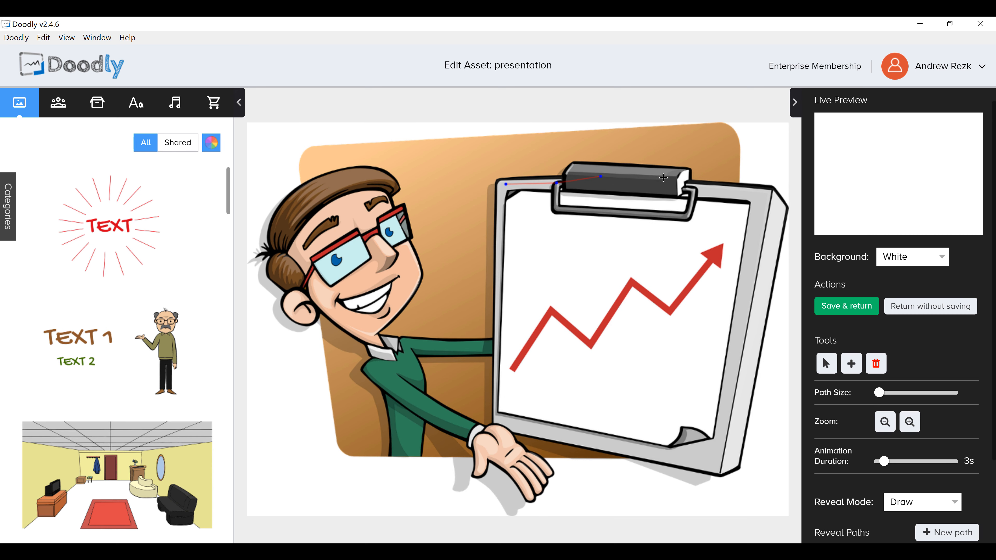